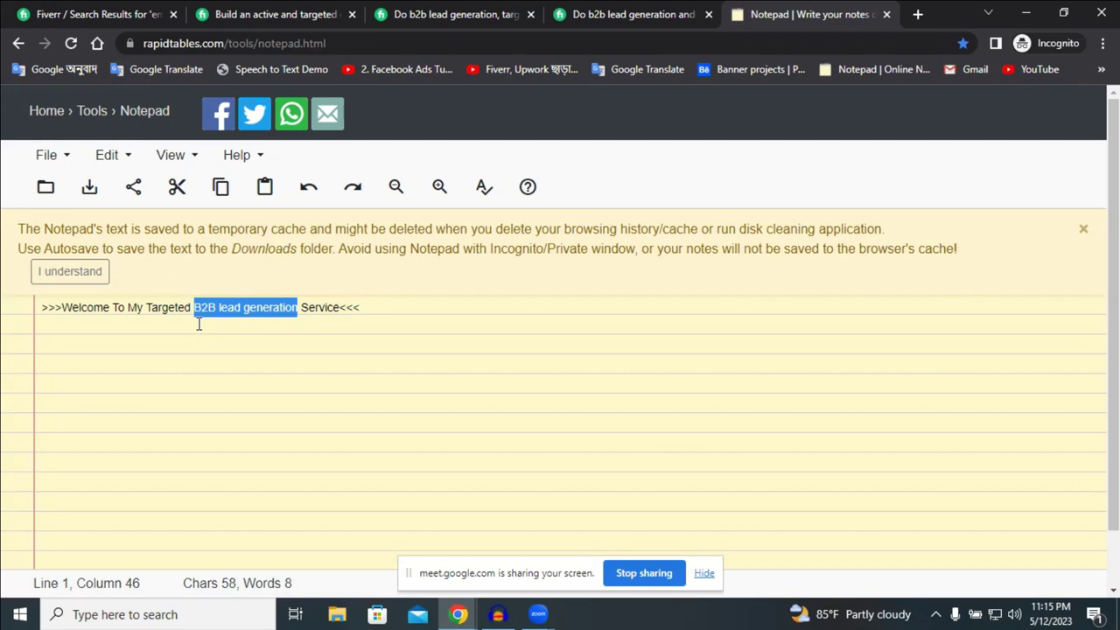
# Reword the notepad headline to read ">>>Welcome To My Niche Targeted Email List Building Service<<<"
pyautogui.click(146, 310)
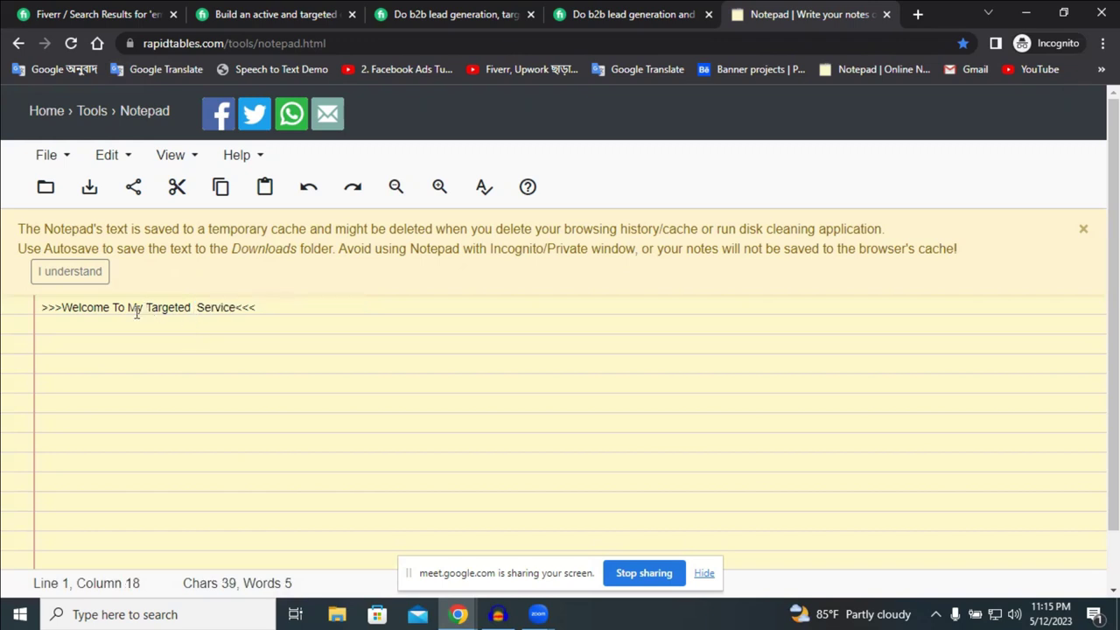
pyautogui.write('Niche')
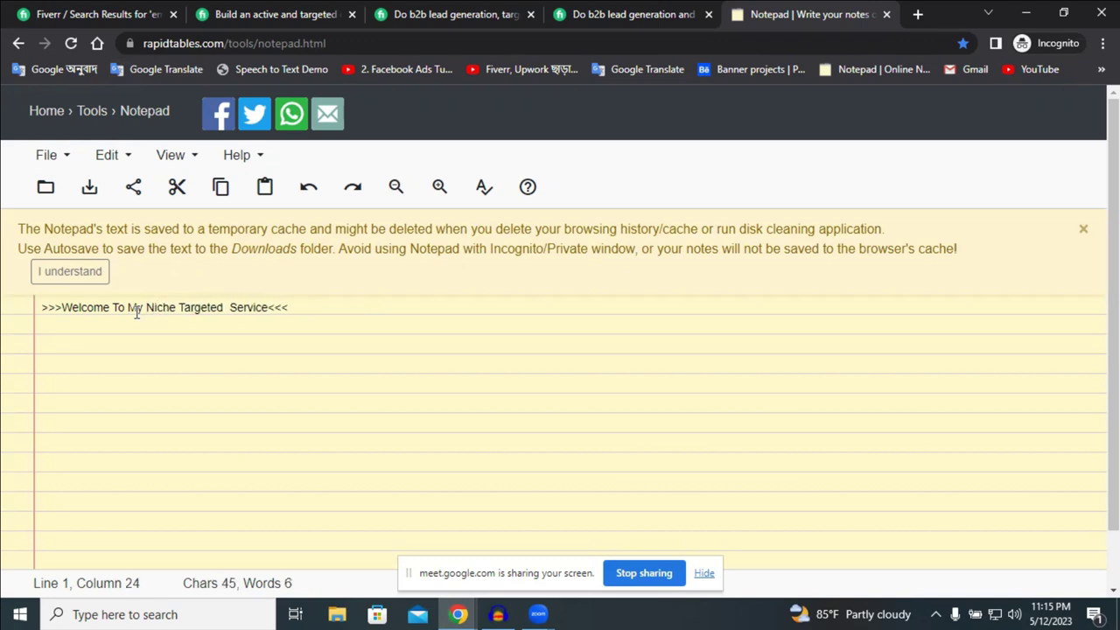
pyautogui.click(227, 312)
pyautogui.write('Email List')
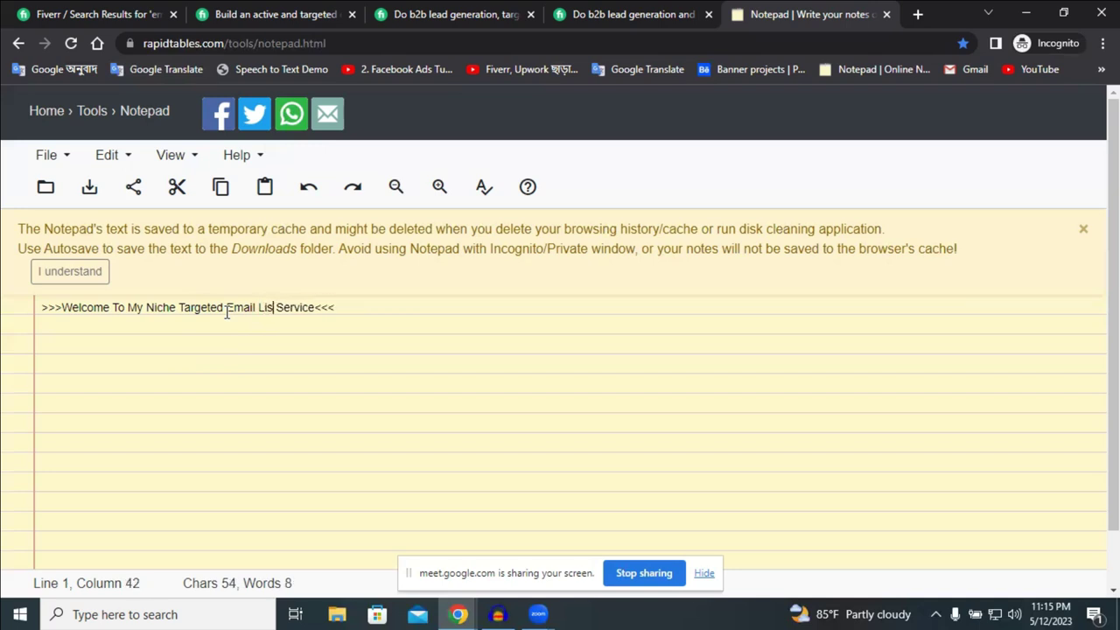
pyautogui.write(' Build')
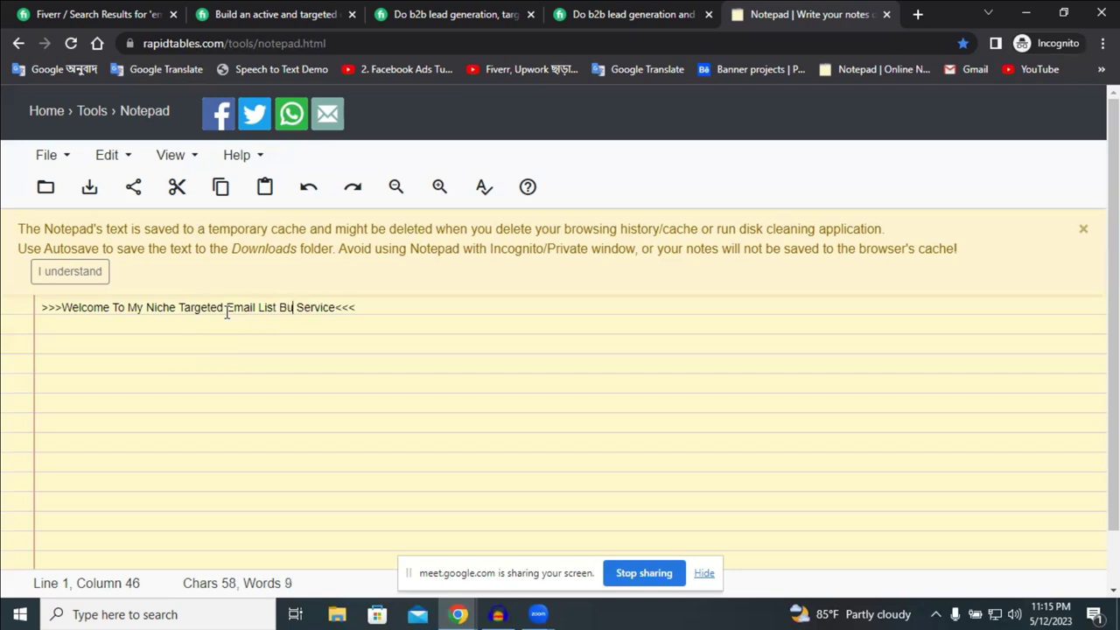
pyautogui.write('ing')
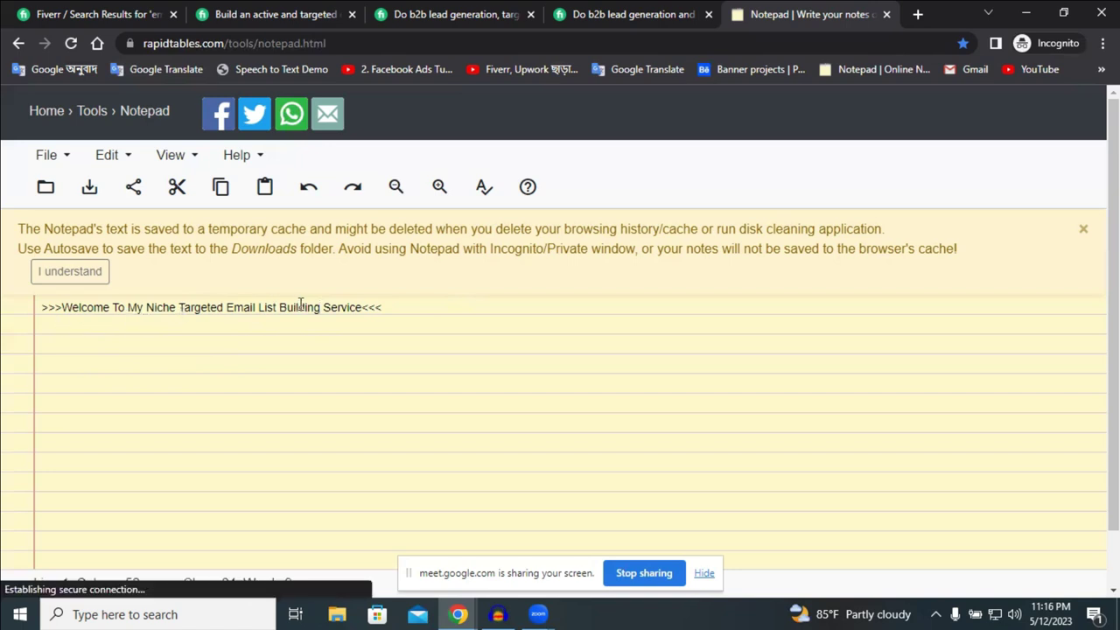
# Review the description of the open Fiverr gig offering targeted USA email lists
pyautogui.doubleClick(152, 308)
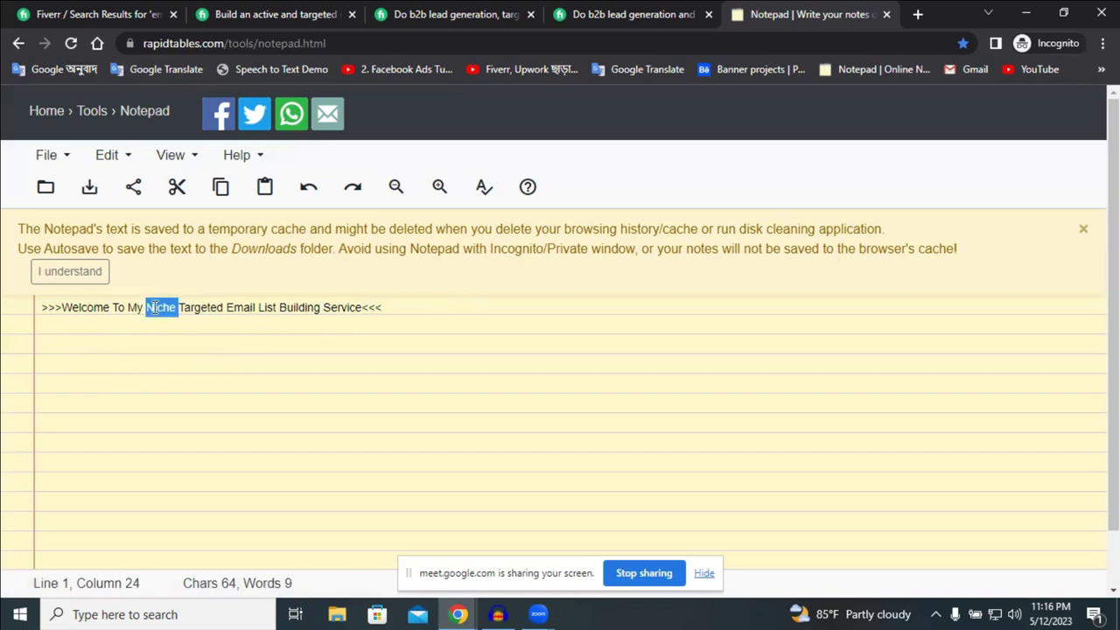
pyautogui.click(217, 10)
pyautogui.scroll(-5, 385, 315)
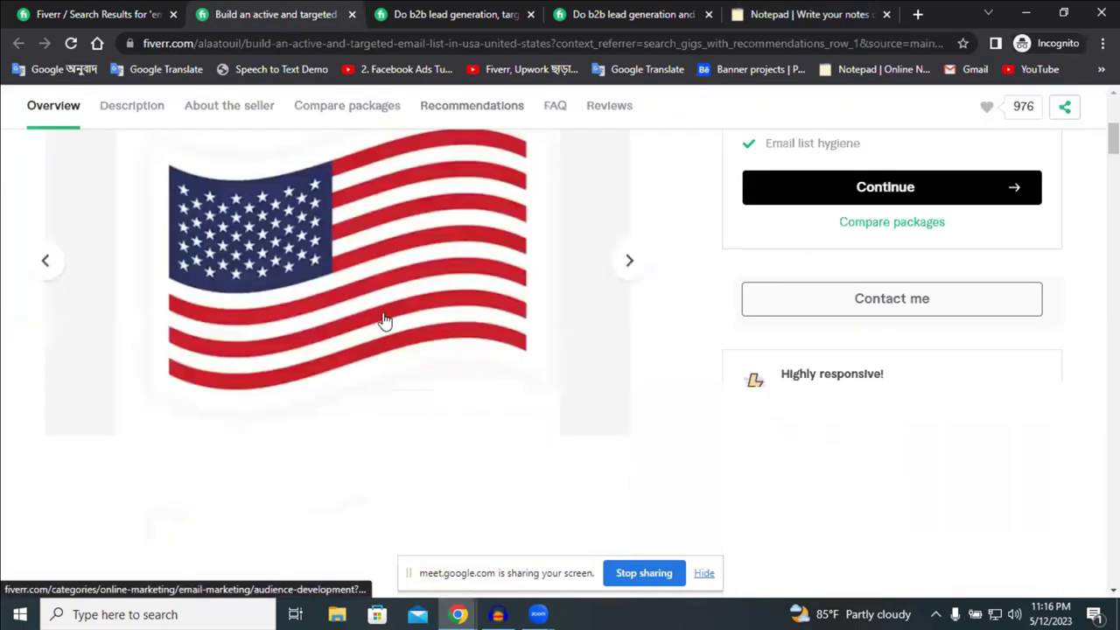
pyautogui.scroll(-4, 385, 320)
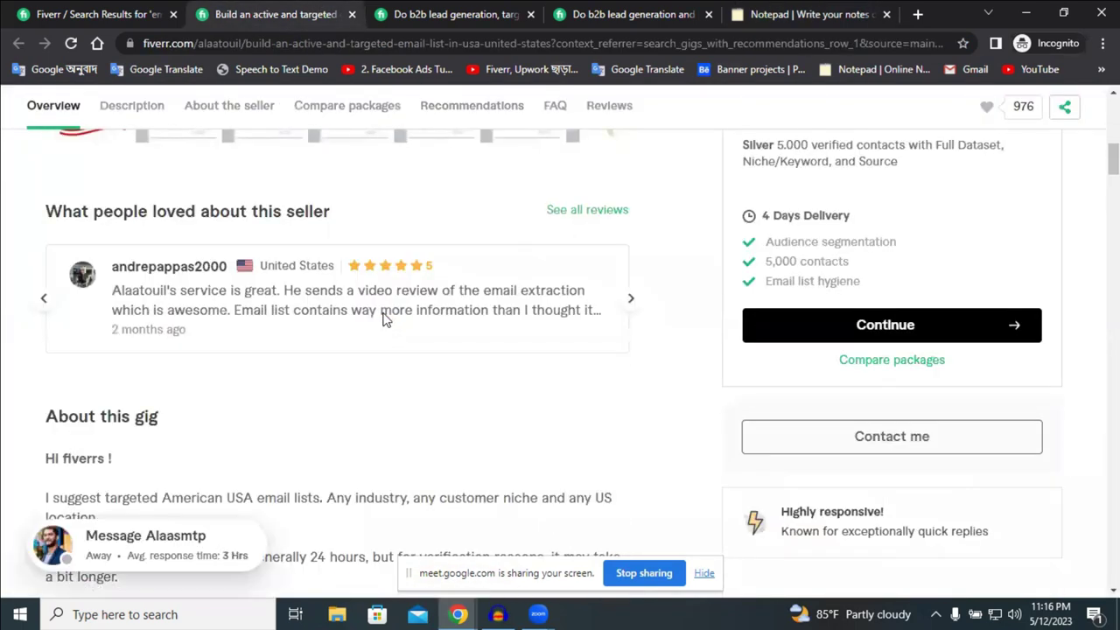
pyautogui.scroll(-2, 382, 319)
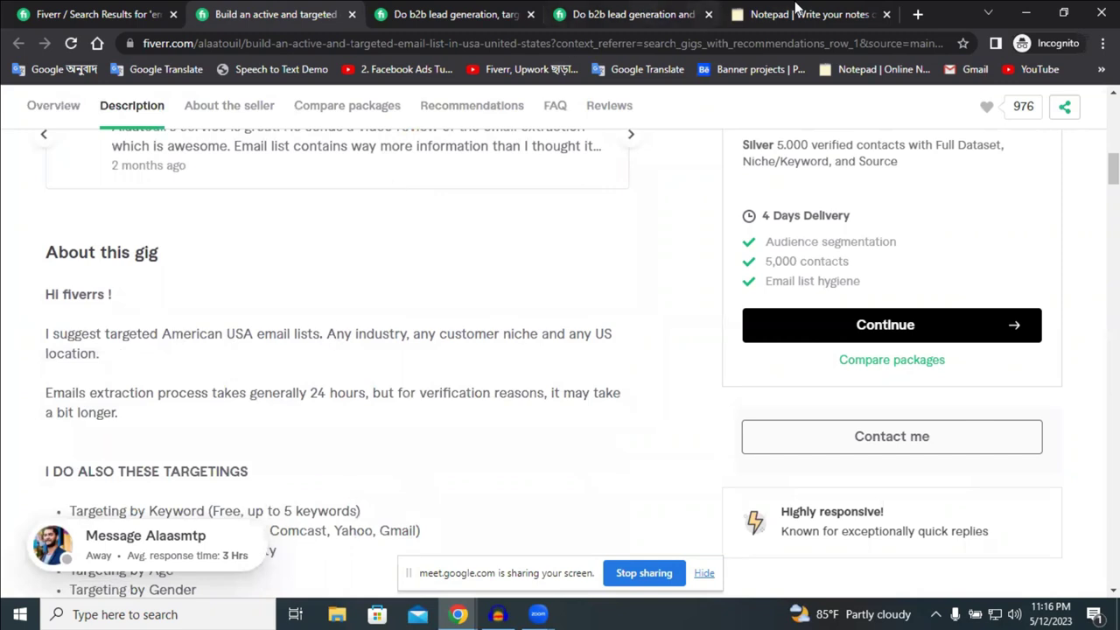
# Cut the whole welcome headline out of the online notepad
pyautogui.click(797, 10)
pyautogui.tripleClick(217, 311)
pyautogui.rightClick(219, 312)
pyautogui.click(306, 358)
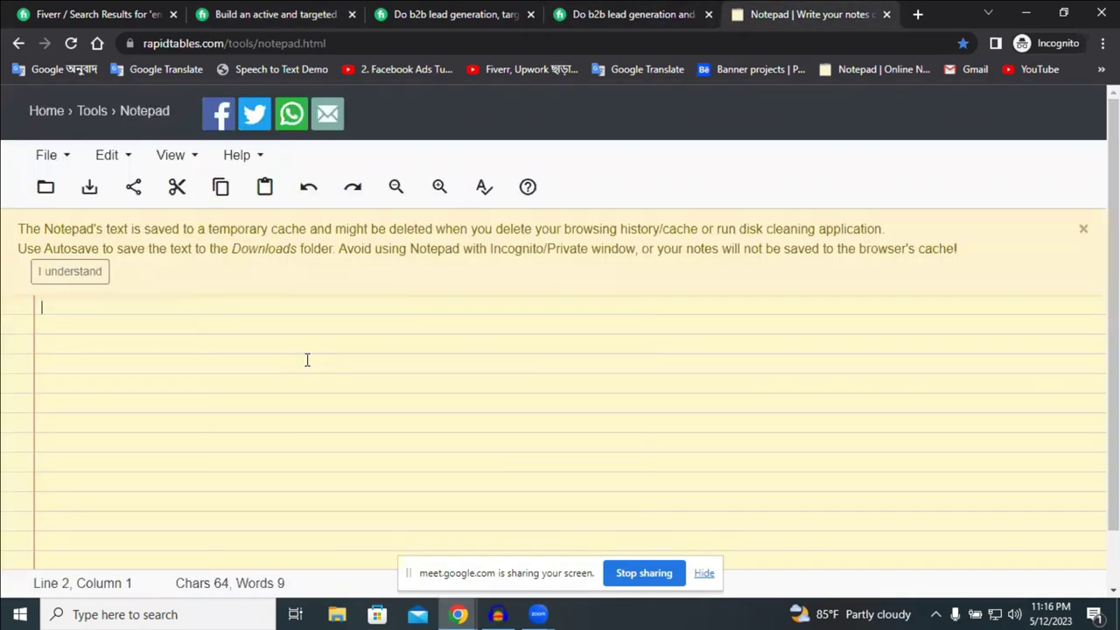
# Paste the welcome headline into the empty gig description on the Fiverr Edit Gig page
pyautogui.click(87, 11)
pyautogui.moveTo(459, 615)
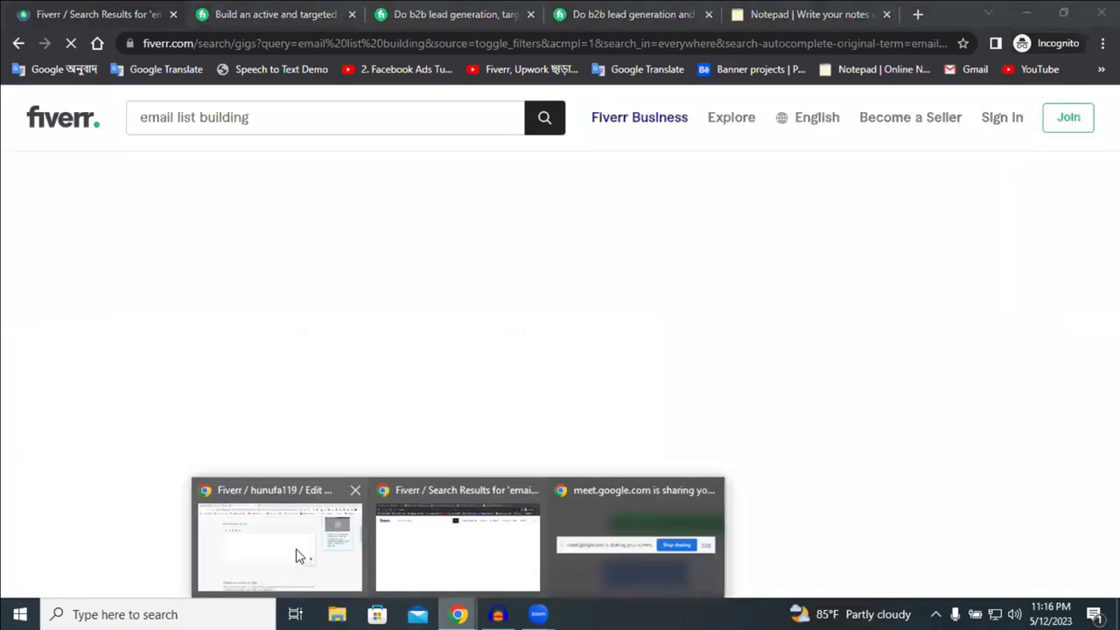
pyautogui.click(296, 549)
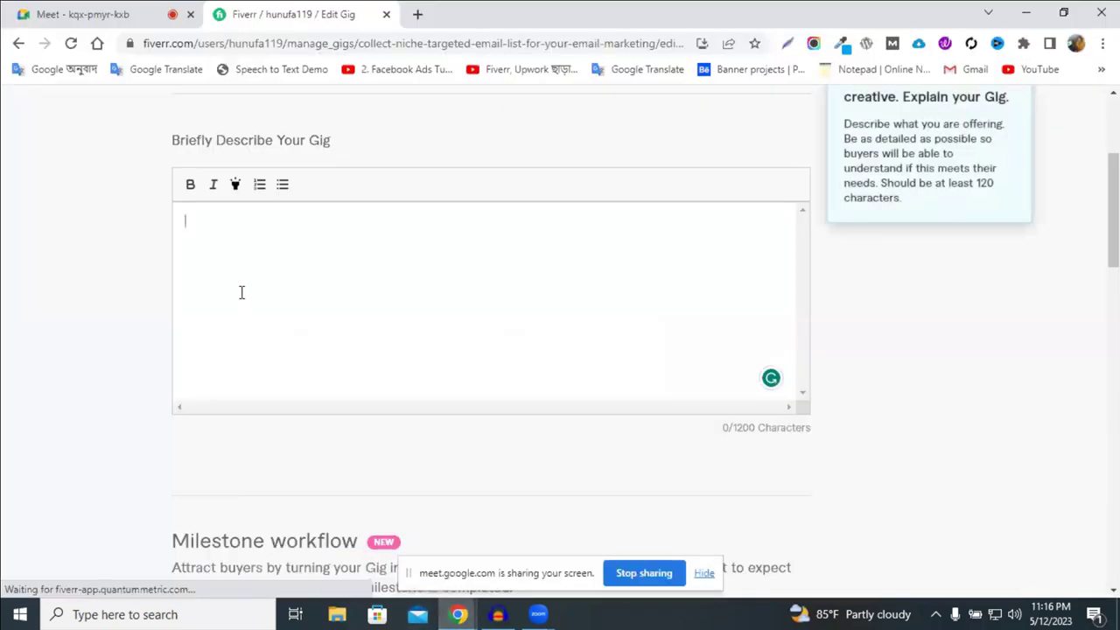
pyautogui.click(218, 230)
pyautogui.hotkey('ctrl', 'v')
pyautogui.rightClick(218, 230)
pyautogui.click(210, 243)
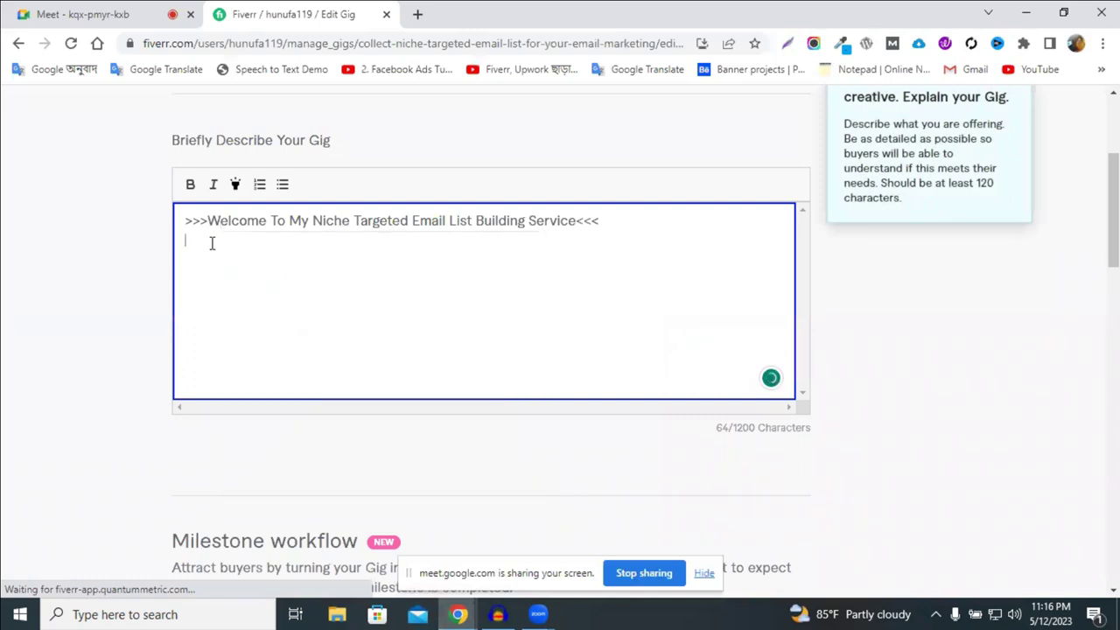
# Indent the headline with leading spaces so it sits roughly centred in the description box
pyautogui.click(188, 222)
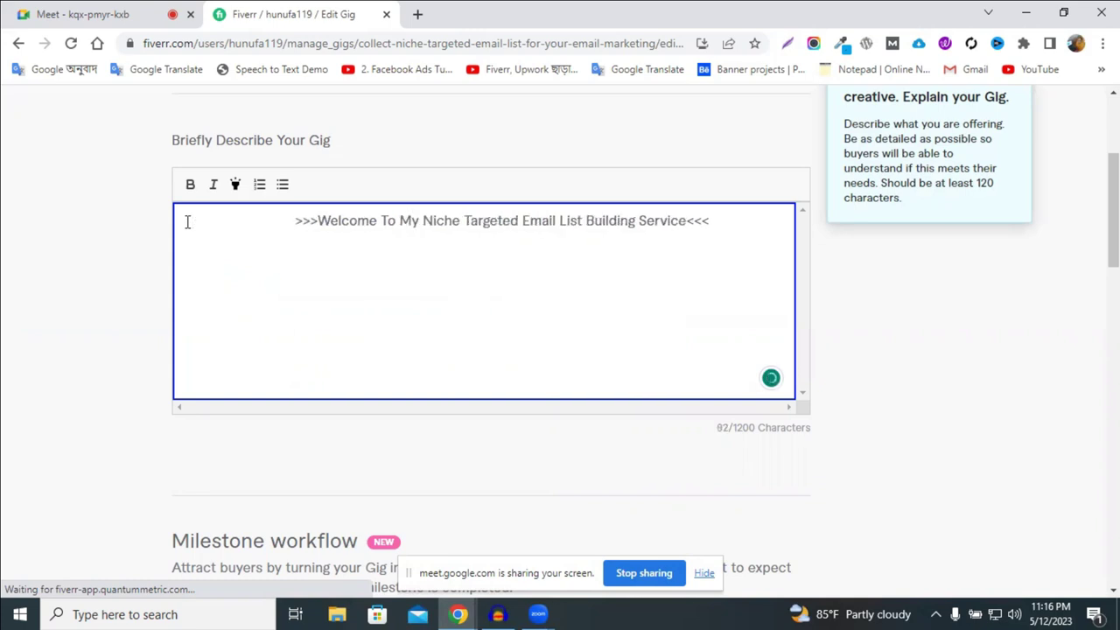
pyautogui.press('BackSpace')
pyautogui.press('BackSpace')
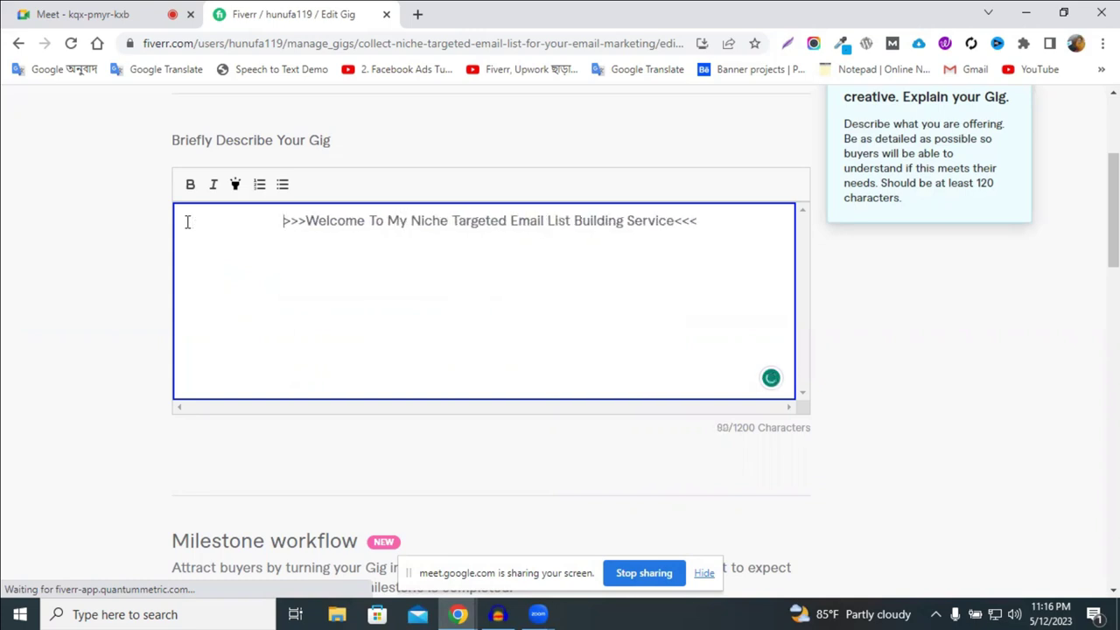
pyautogui.press('BackSpace')
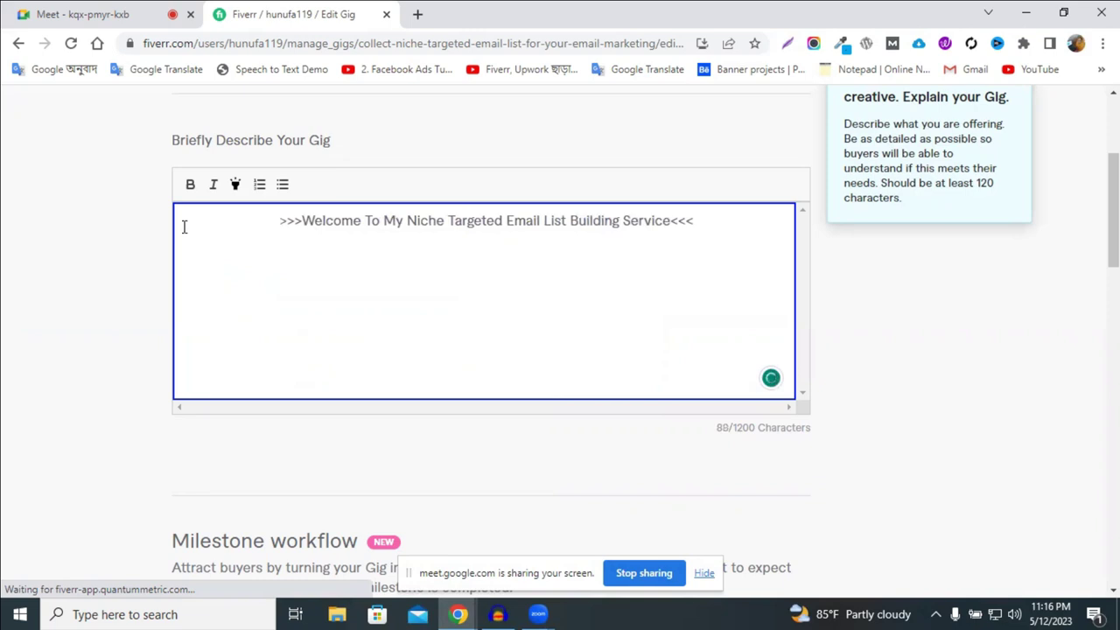
pyautogui.press('BackSpace')
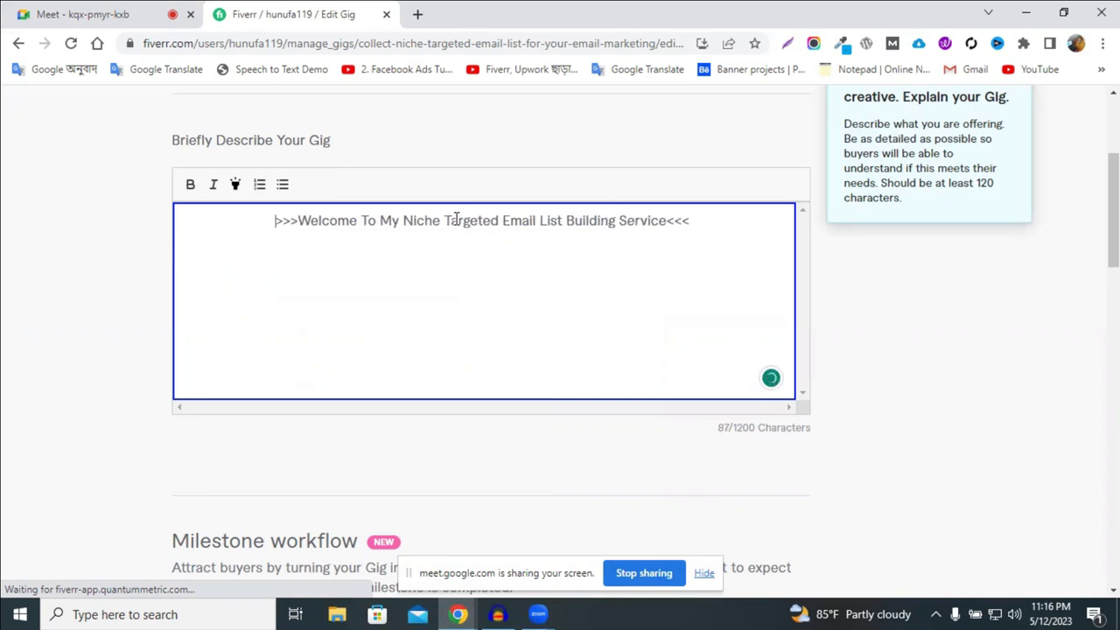
# Highlight the welcome headline and make it bold, leaving out its leading spaces
pyautogui.tripleClick(456, 219)
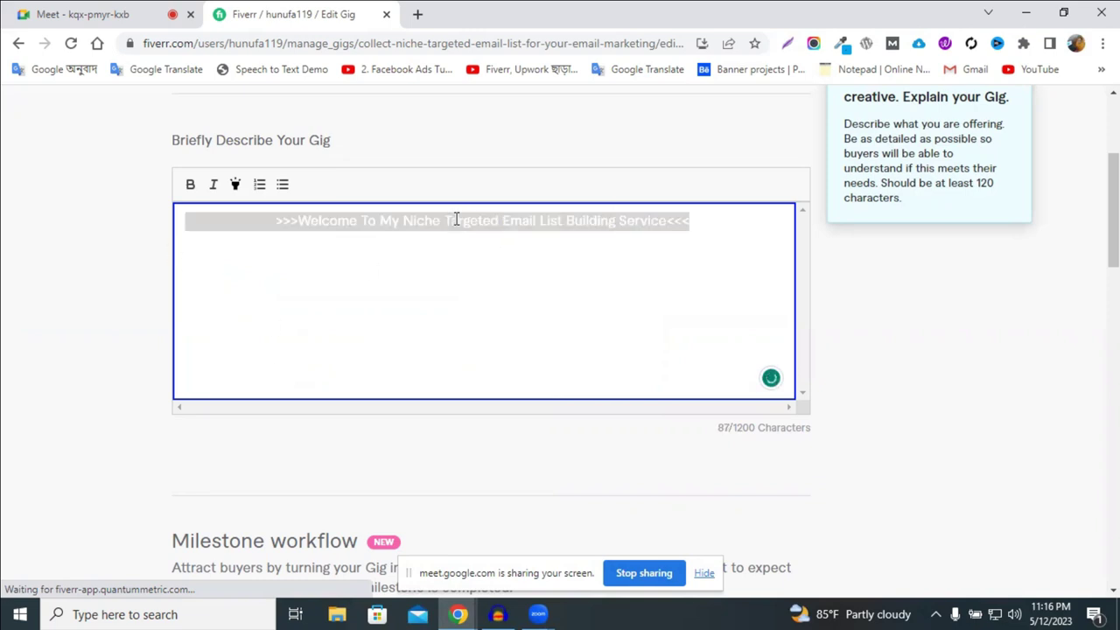
pyautogui.click(290, 234)
pyautogui.moveTo(274, 217); pyautogui.dragTo(695, 220)
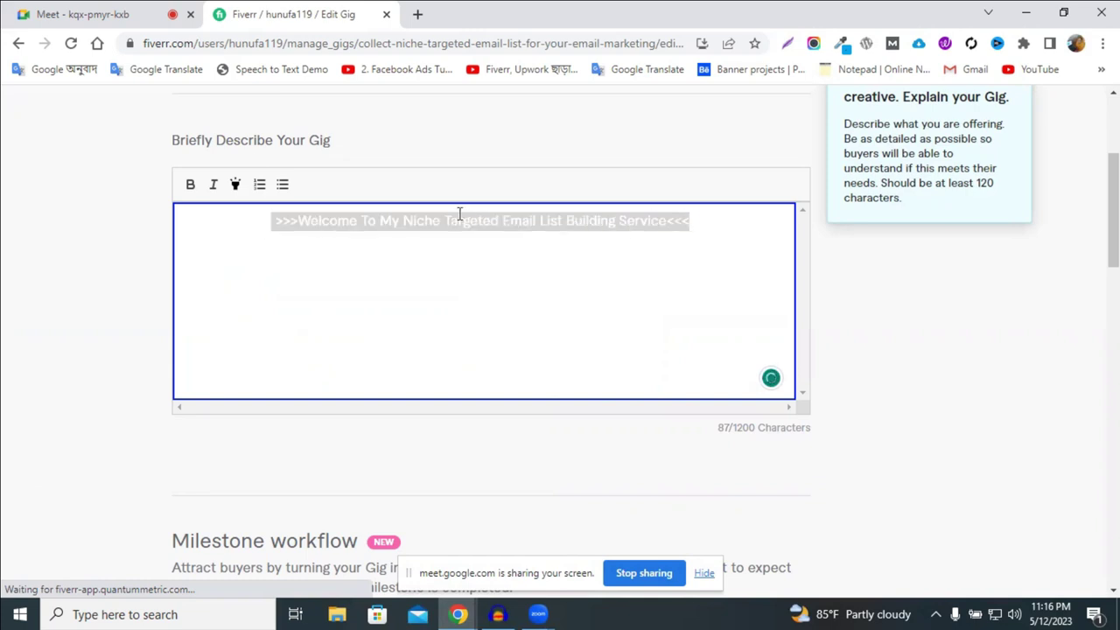
pyautogui.click(236, 194)
pyautogui.click(195, 190)
pyautogui.click(341, 269)
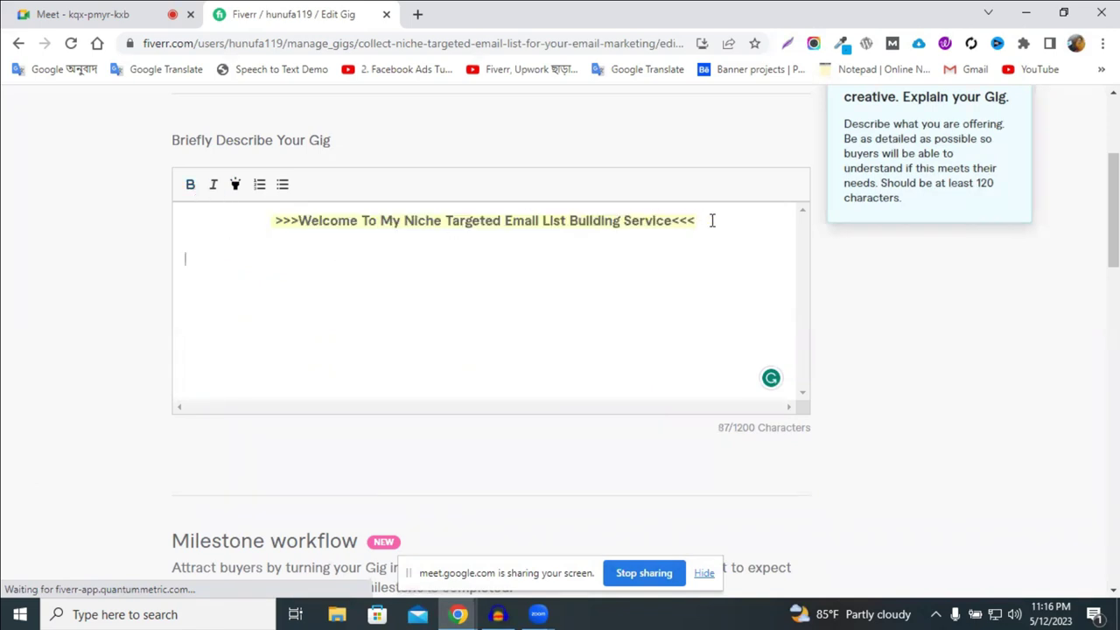
# Add a new line below the headline in the gig description
pyautogui.click(63, 14)
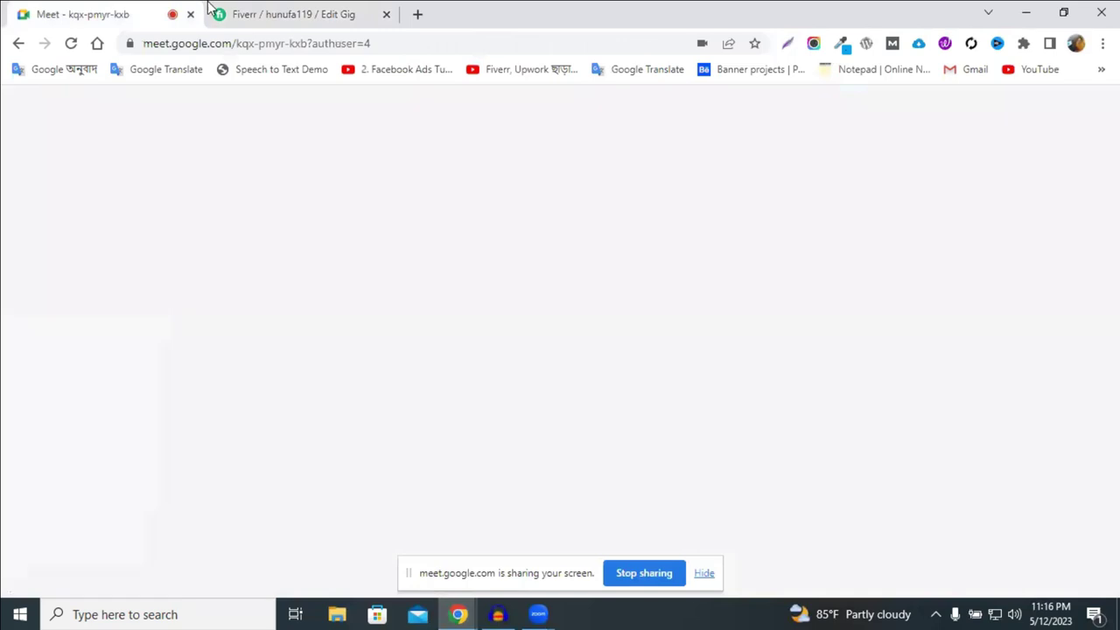
pyautogui.click(242, 11)
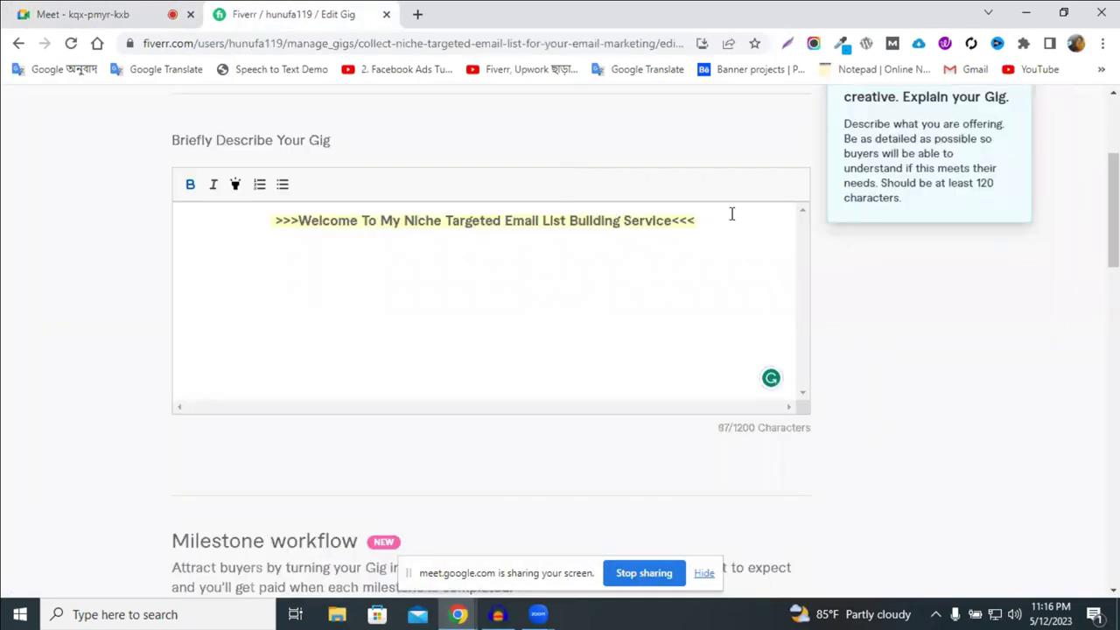
pyautogui.press('Return')
# Examine the service keywords "Niche Targeted Email List Building" in the description's headline
pyautogui.click(503, 220)
pyautogui.moveTo(503, 220); pyautogui.dragTo(619, 220)
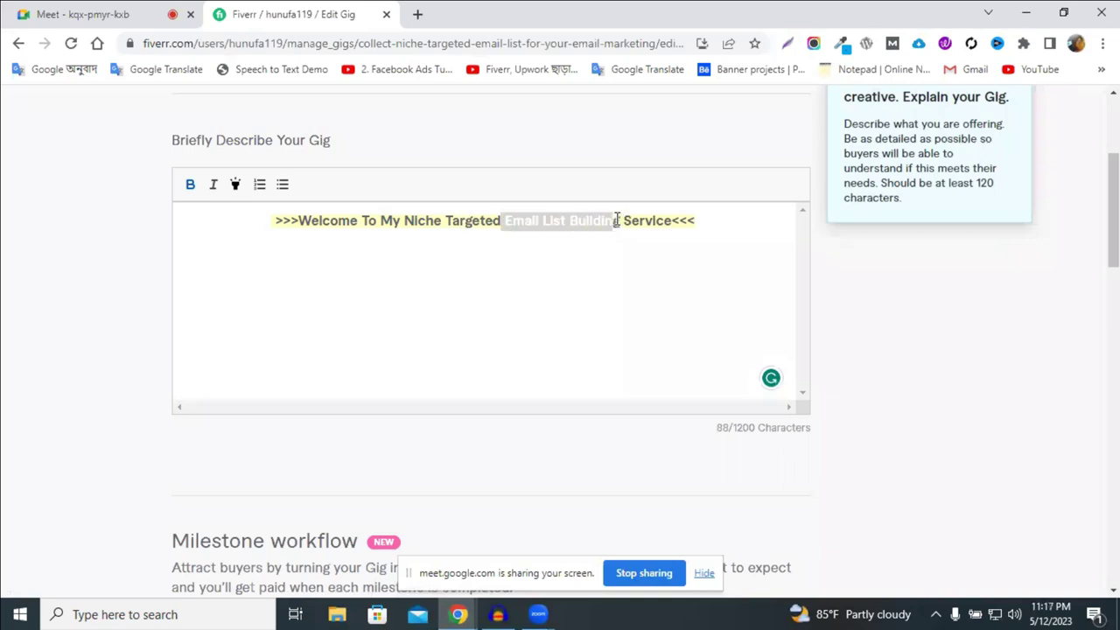
pyautogui.moveTo(442, 221); pyautogui.dragTo(622, 223)
pyautogui.click(527, 237)
pyautogui.click(544, 233)
pyautogui.moveTo(506, 221); pyautogui.dragTo(565, 221)
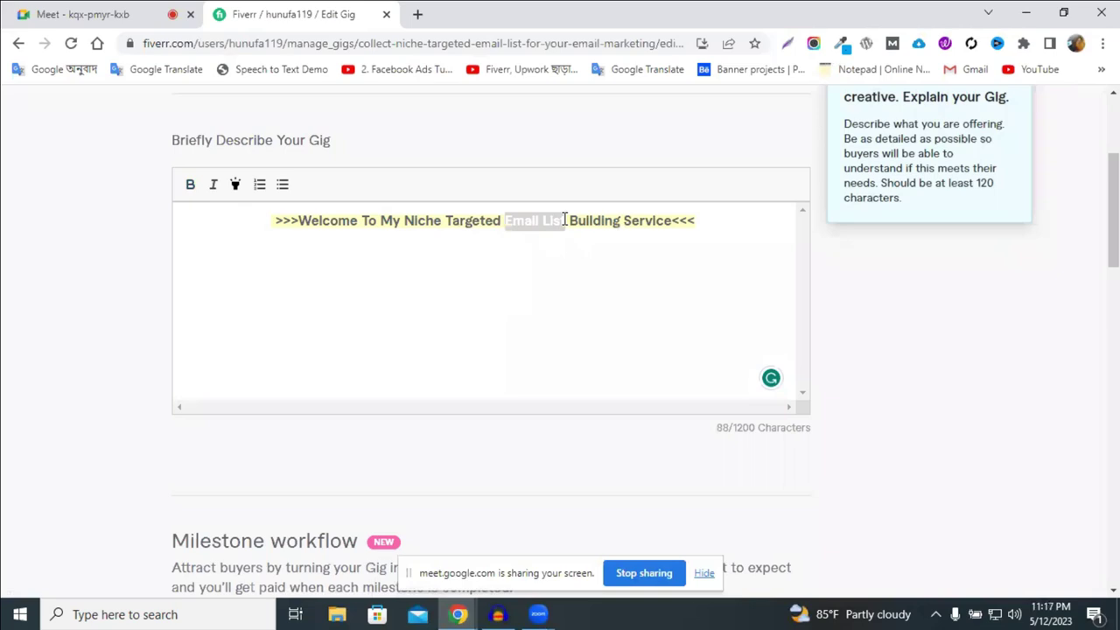
pyautogui.moveTo(406, 221); pyautogui.dragTo(570, 220)
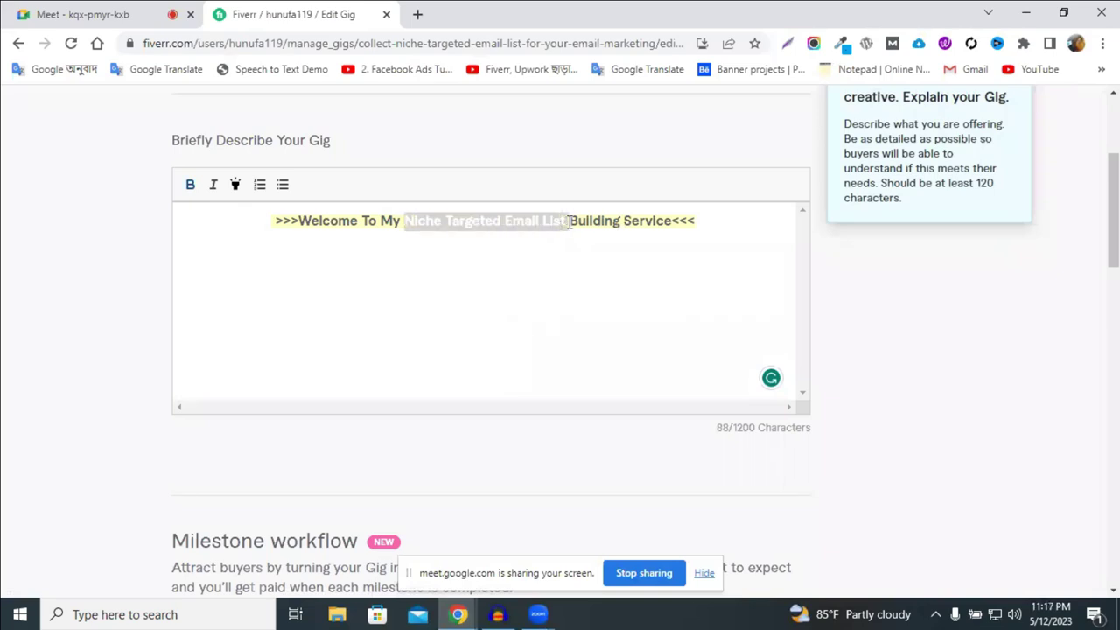
pyautogui.click(511, 225)
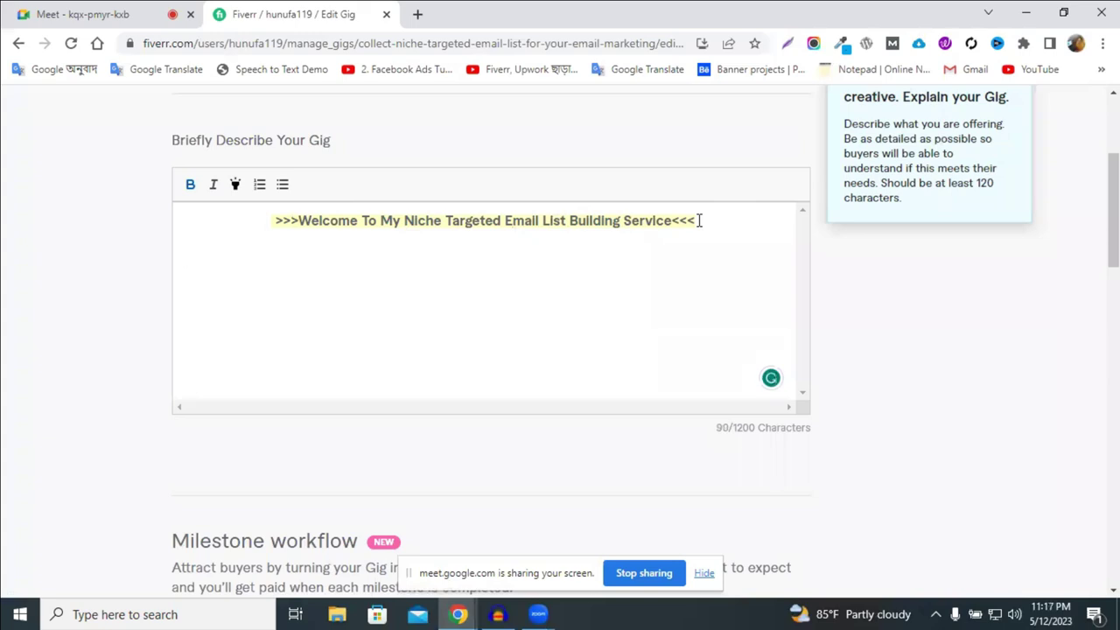
pyautogui.write('Dp')
pyautogui.press('BackSpace')
pyautogui.press('BackSpace')
pyautogui.press('BackSpace')
# Begin the description's first paragraph below the headline with "Do You want to grow Your Business", correcting the spelling of "Business"
pyautogui.click(208, 253)
pyautogui.write('Do You want to grow')
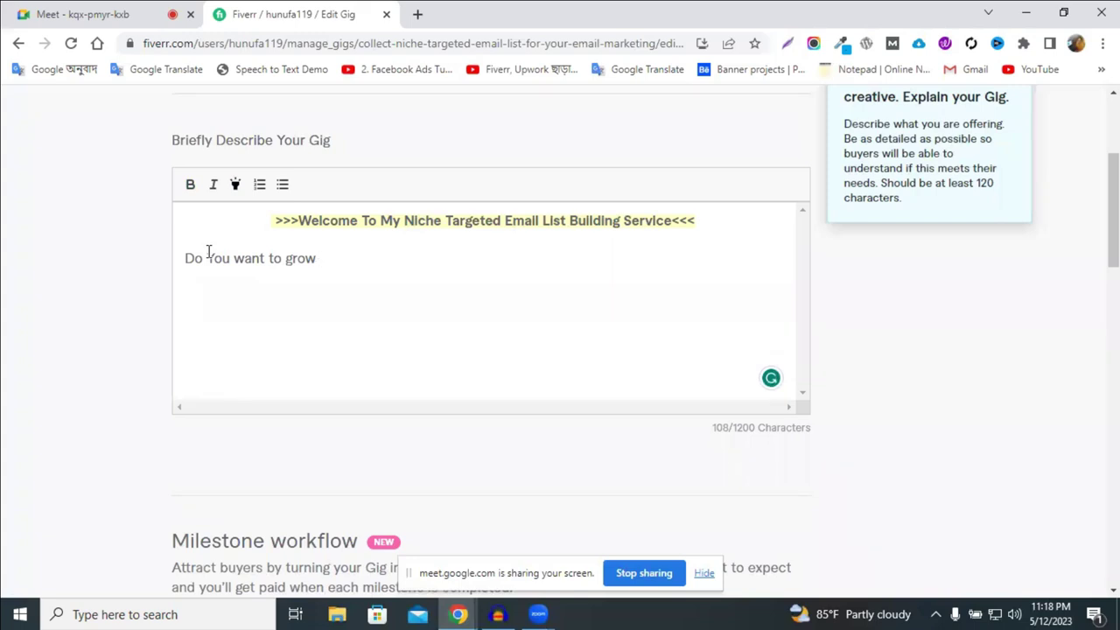
pyautogui.write('Your Buiness')
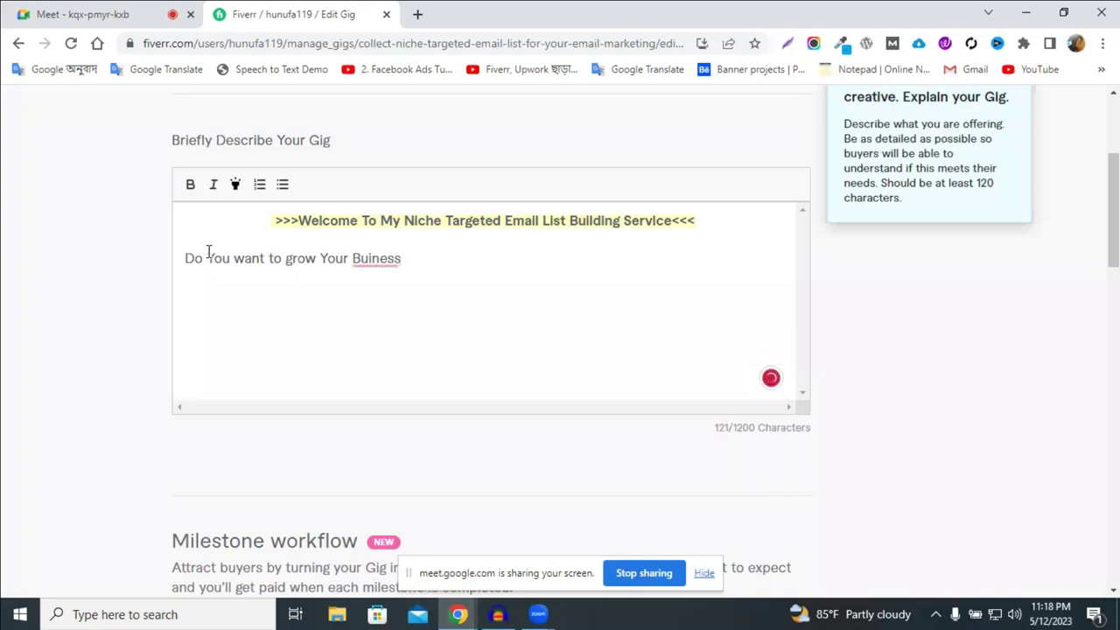
pyautogui.moveTo(370, 263)
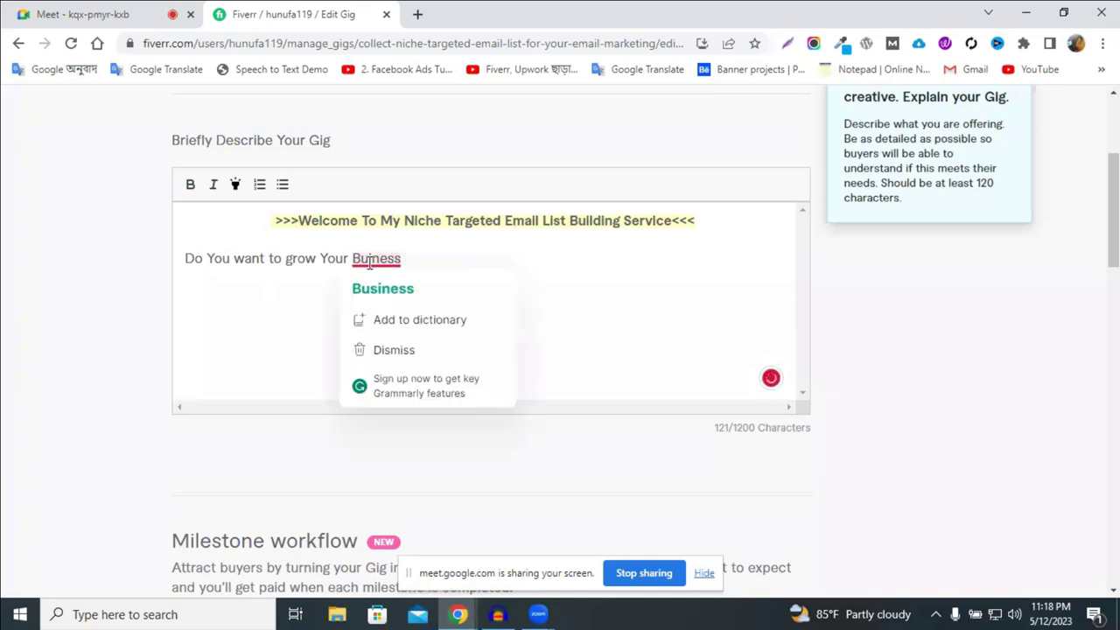
pyautogui.click(385, 292)
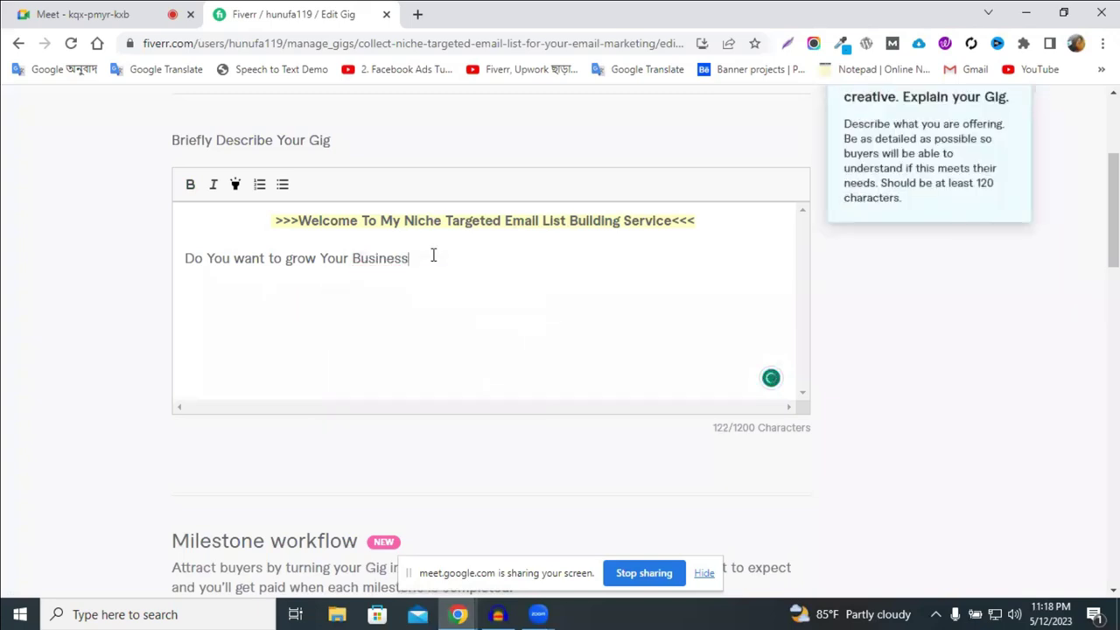
# Complete the opening question with "Through Email Marketing?", correcting the spelling of "Through" and capitalising "Grow"
pyautogui.write('Throuth')
pyautogui.moveTo(464, 260)
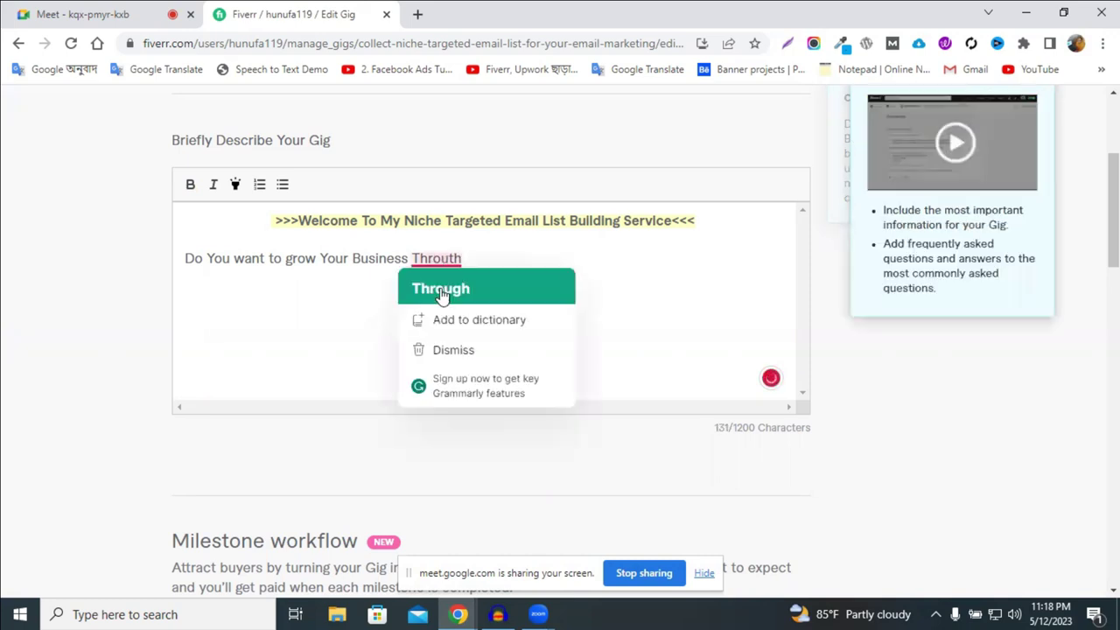
pyautogui.click(446, 292)
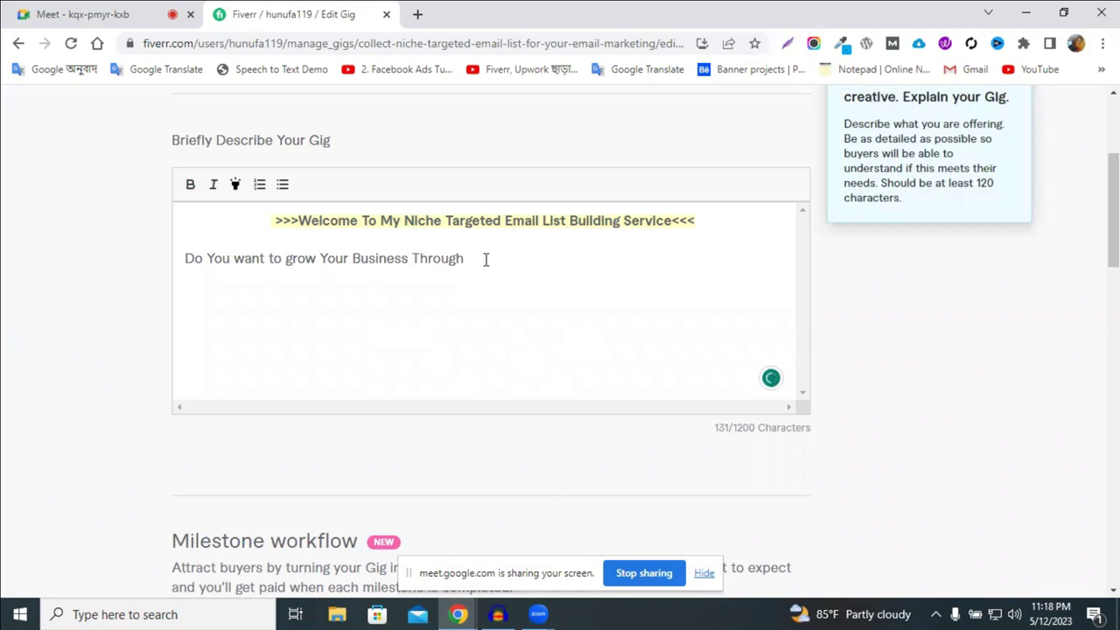
pyautogui.write('Ema')
pyautogui.press('BackSpace')
pyautogui.press('BackSpace')
pyautogui.write('mail')
pyautogui.write('rketing')
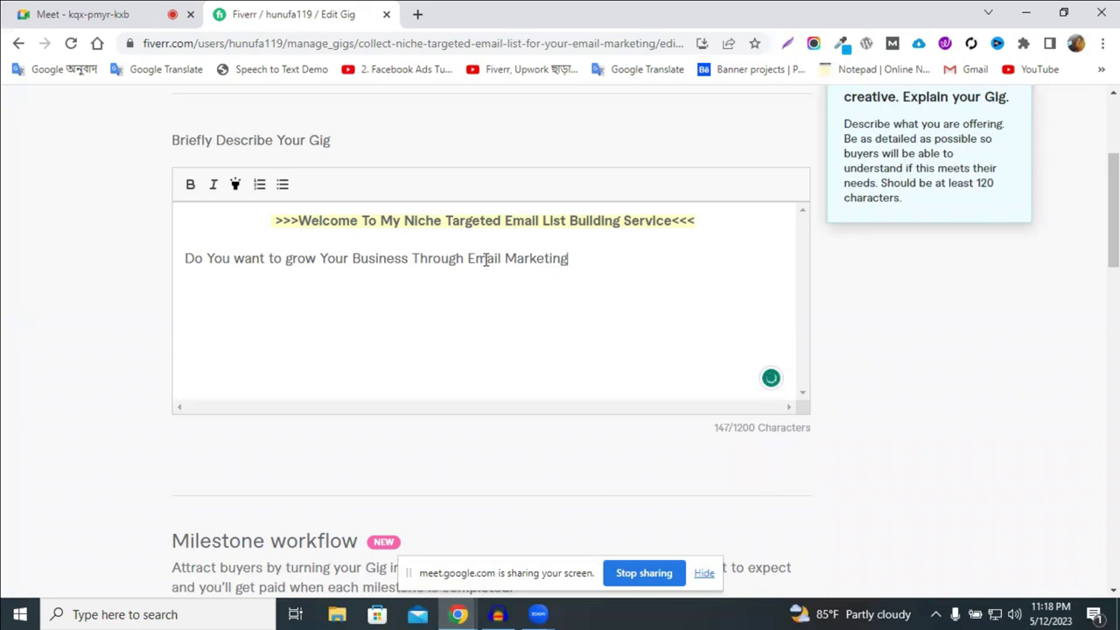
pyautogui.write('?')
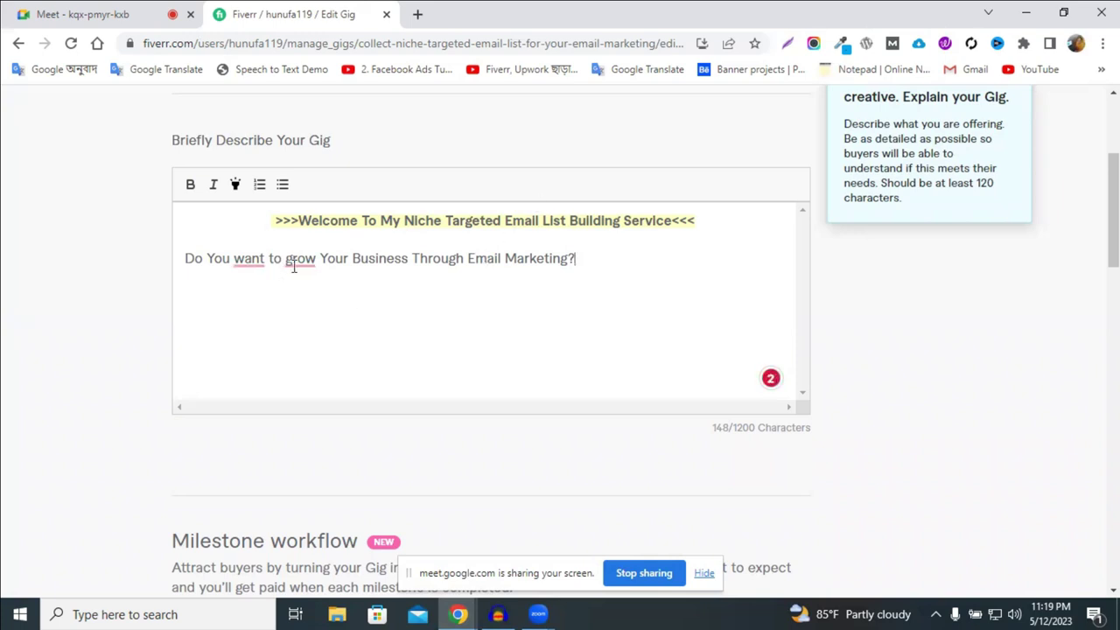
pyautogui.moveTo(292, 262)
pyautogui.click(294, 305)
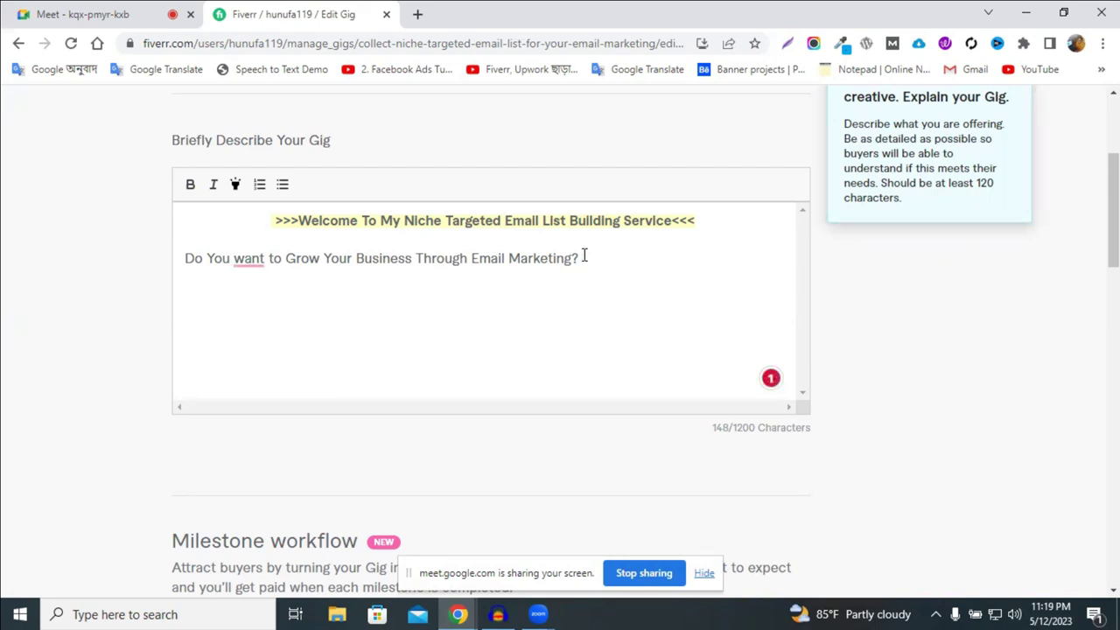
# Add "Congratulation! You are In the right Place." after the opening question in the gig description
pyautogui.write('Congratulation ')
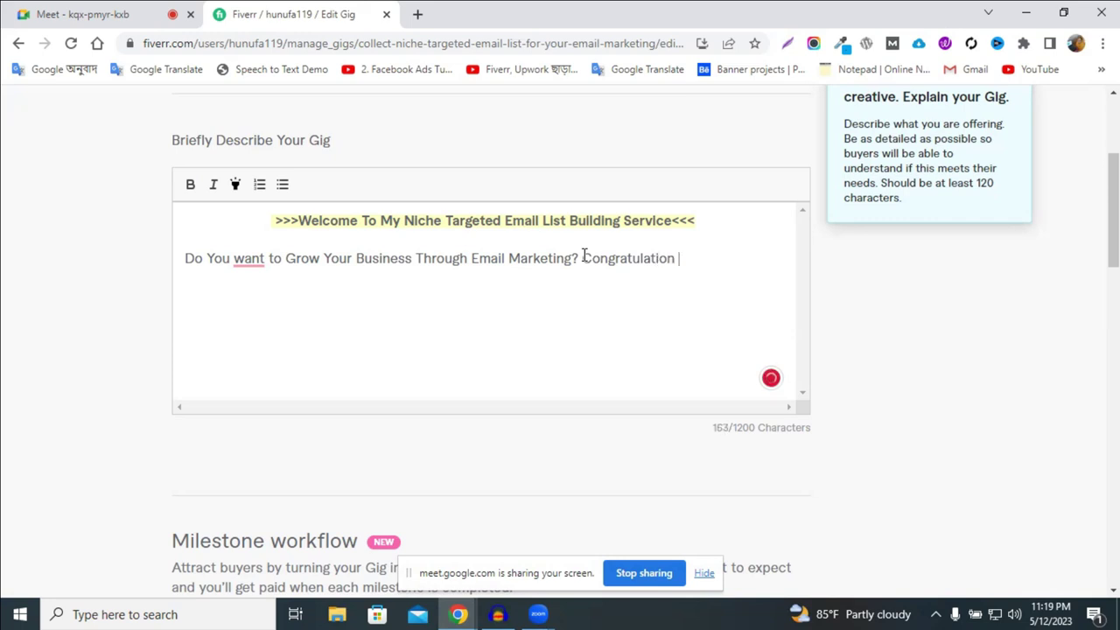
pyautogui.write('! YOur')
pyautogui.press('BackSpace')
pyautogui.press('BackSpace')
pyautogui.press('BackSpace')
pyautogui.write('ou are In the righrt')
pyautogui.press('BackSpace')
pyautogui.press('BackSpace')
pyautogui.press('BackSpace')
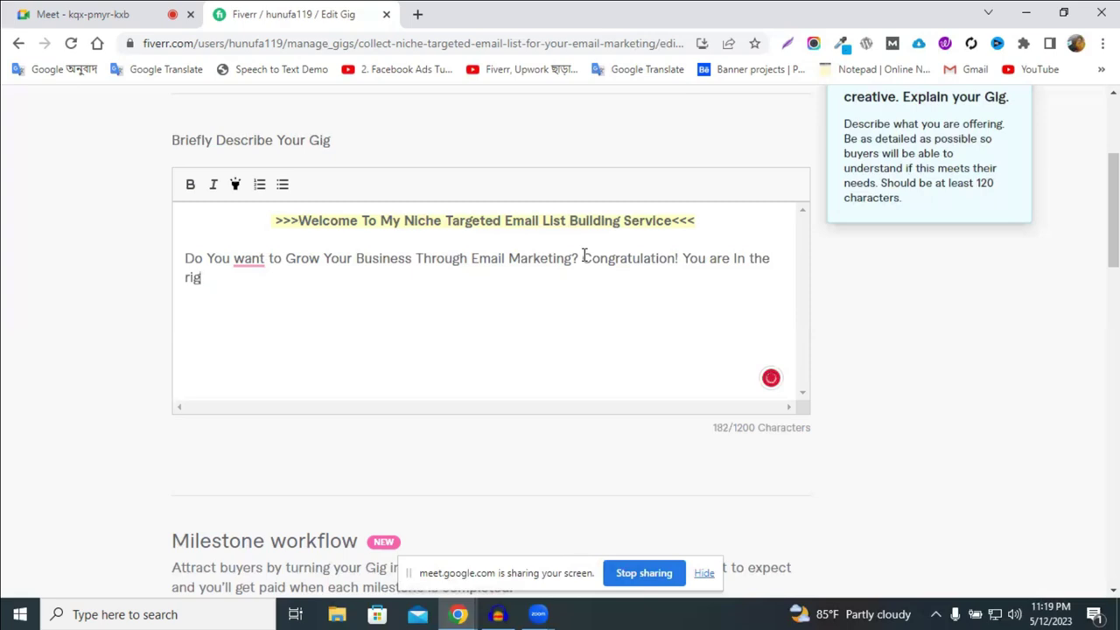
pyautogui.write('ht Places')
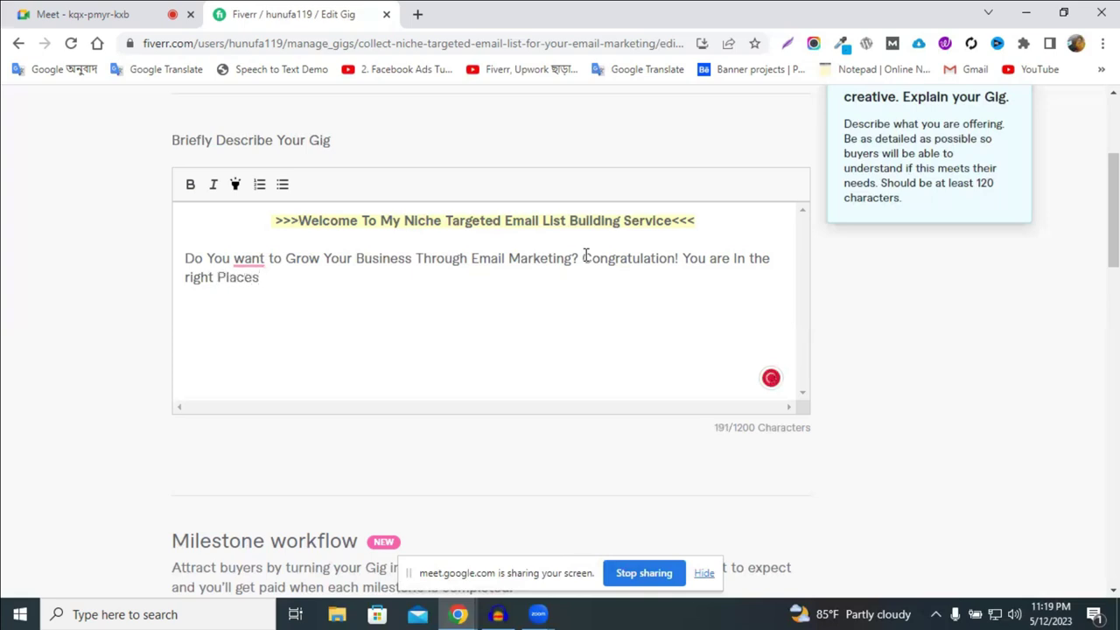
pyautogui.press('BackSpace')
pyautogui.write('.')
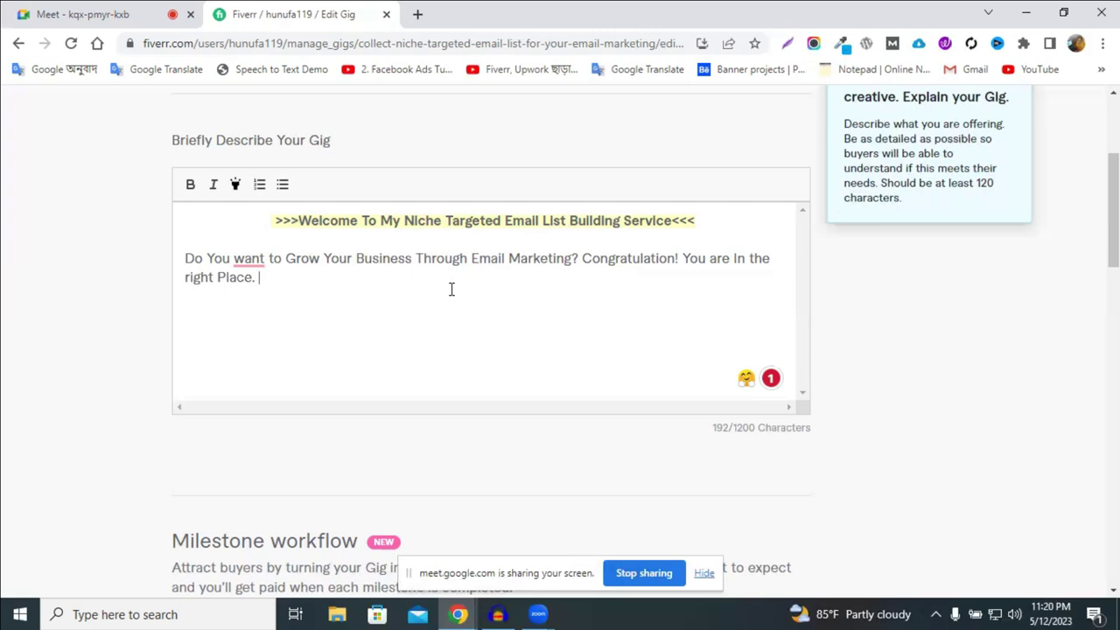
# Continue the first paragraph with the sentence "I will Professionally help you by Building an Email list."
pyautogui.write('I will Professio')
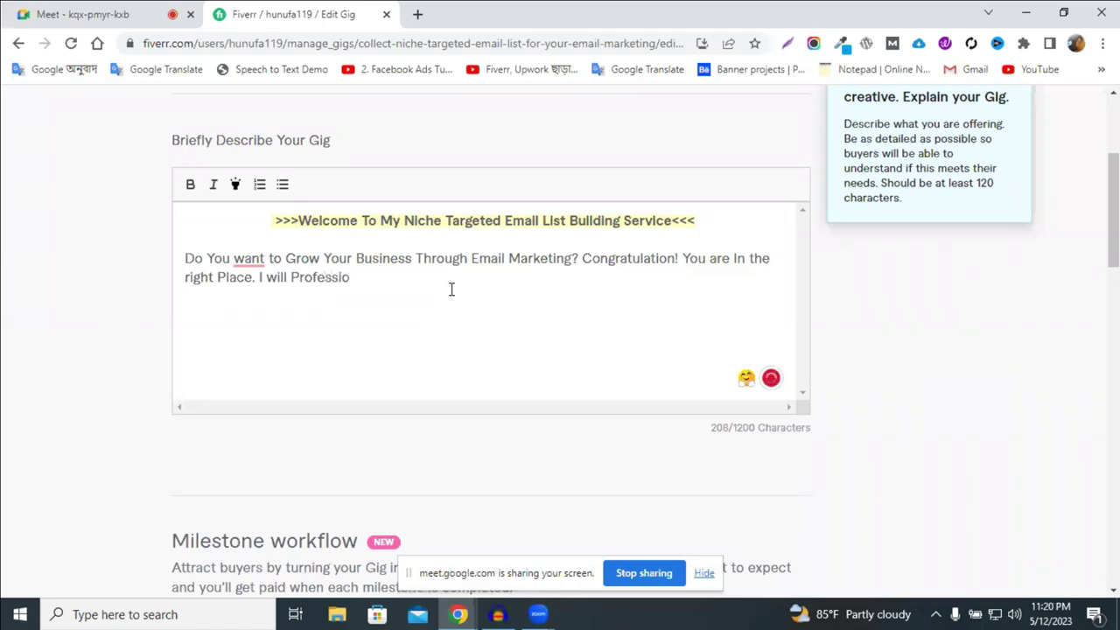
pyautogui.write('nally help you')
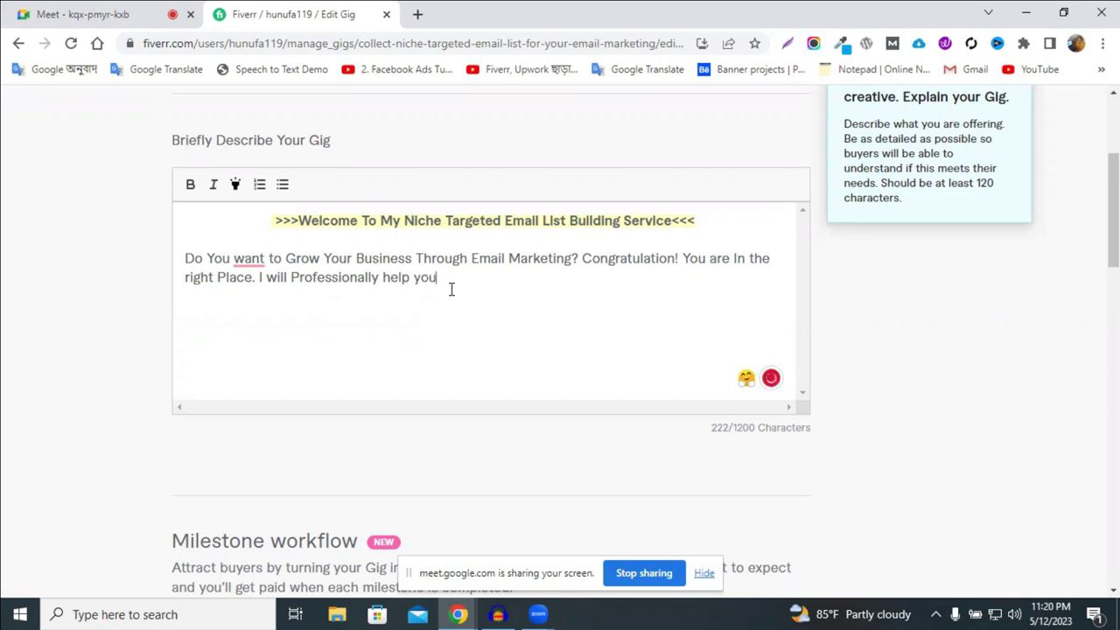
pyautogui.write(' by Building')
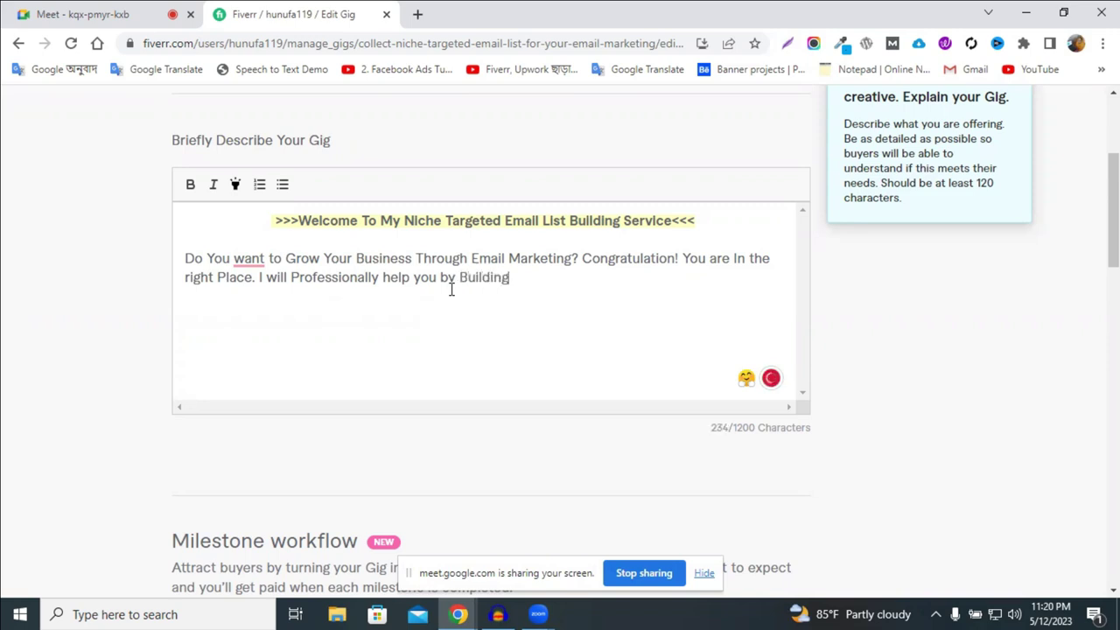
pyautogui.write(' an Email list')
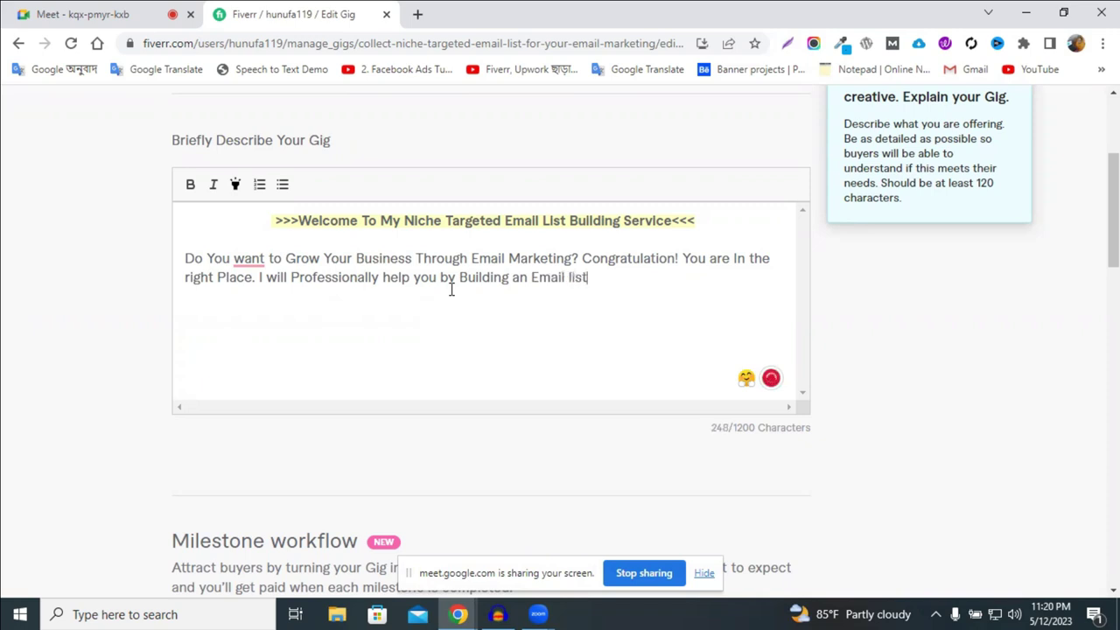
pyautogui.write('.')
# Make the phrases "Email Marketing" and "Building an Email list" bold in the first paragraph
pyautogui.moveTo(474, 260); pyautogui.dragTo(571, 256)
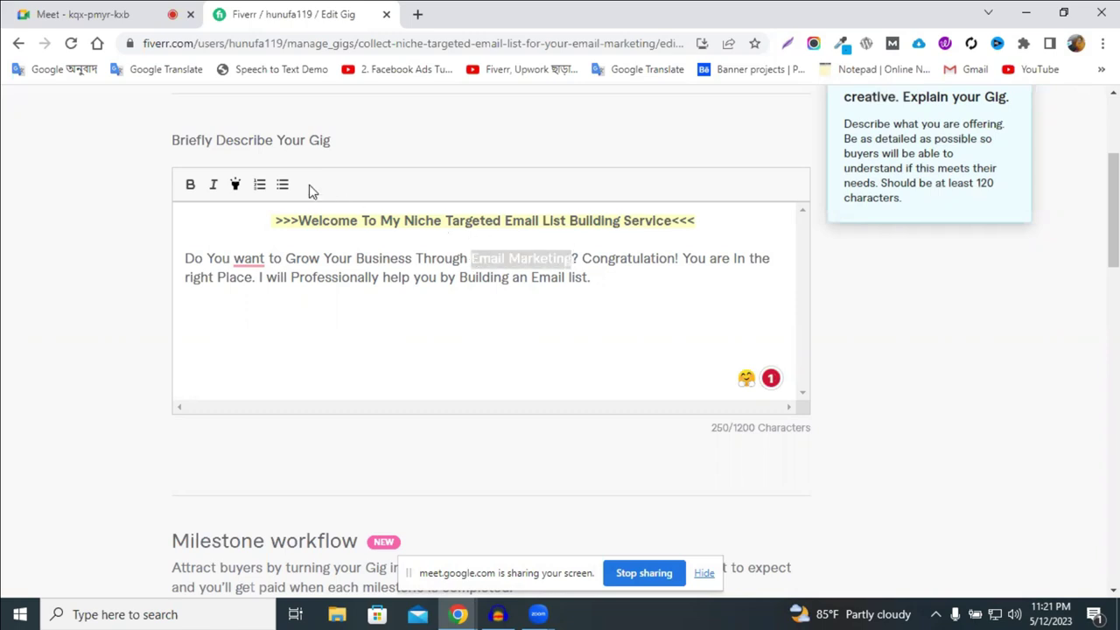
pyautogui.click(194, 187)
pyautogui.click(435, 280)
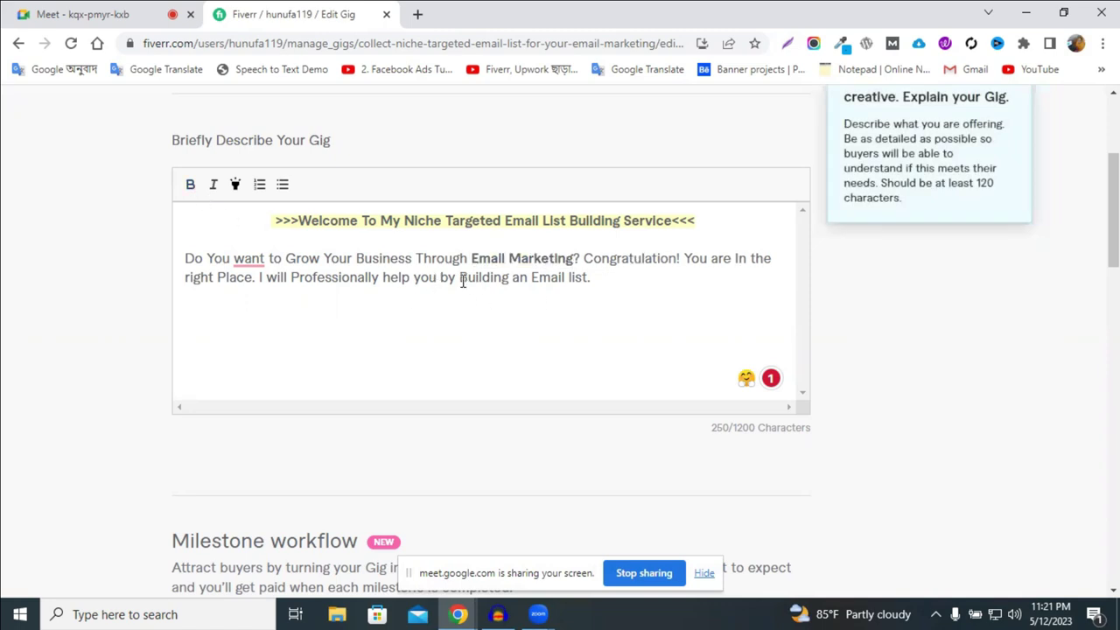
pyautogui.moveTo(459, 278); pyautogui.dragTo(590, 281)
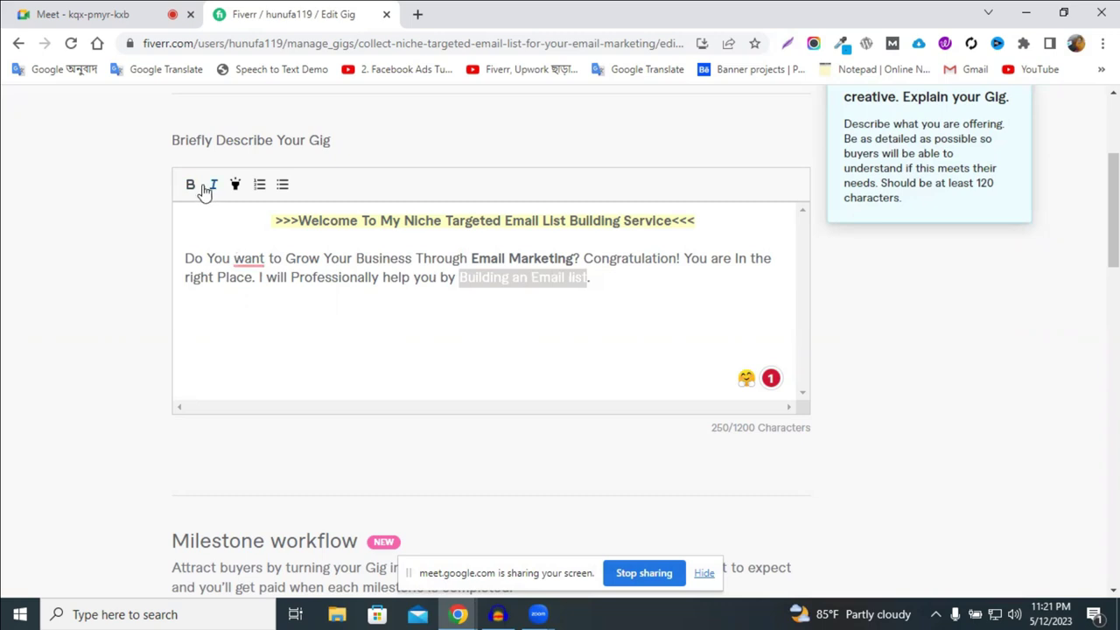
pyautogui.hotkey('ctrl', 'b')
# Start a second paragraph after a blank line with "With Over 5 Years of experience in", correcting the spelling of "experience"
pyautogui.click(498, 312)
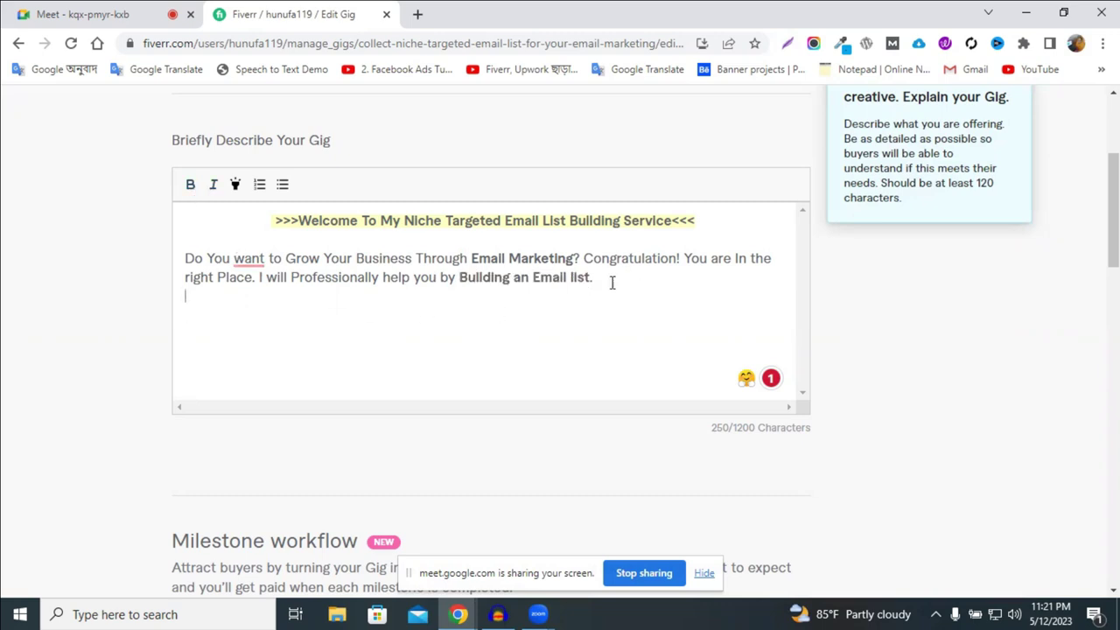
pyautogui.press('Return')
pyautogui.write('With Over')
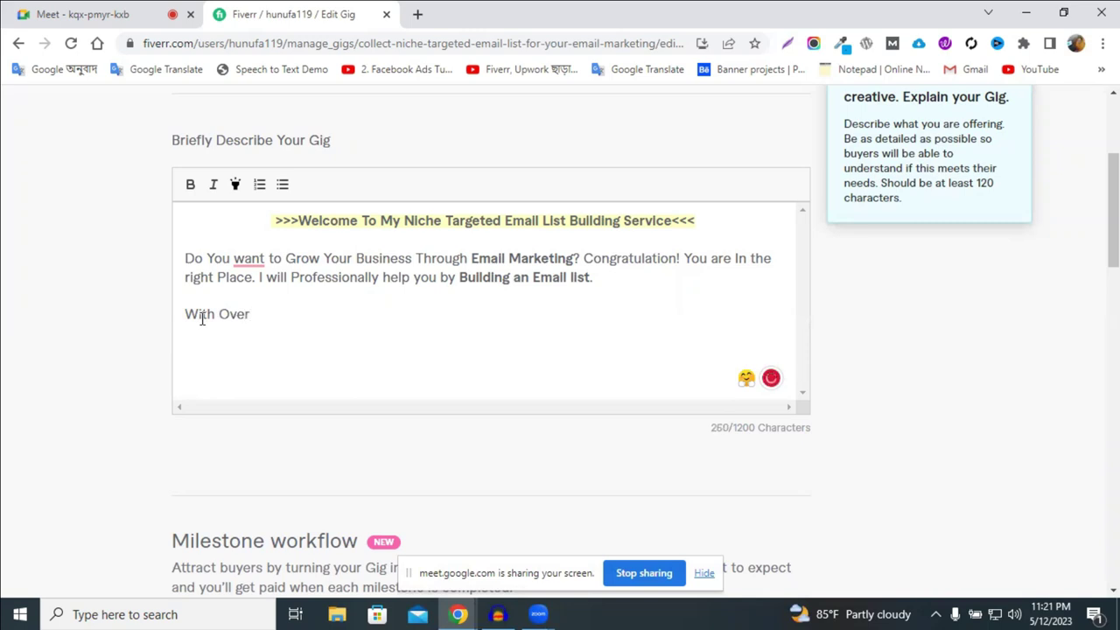
pyautogui.write(' 5')
pyautogui.write('Years of ex')
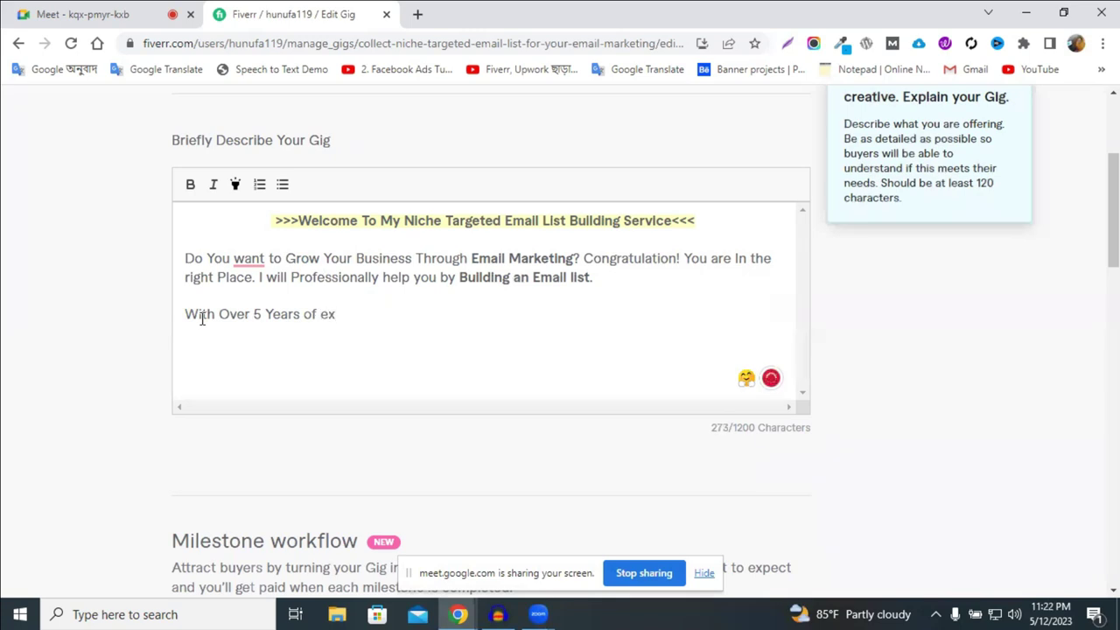
pyautogui.write('perince ')
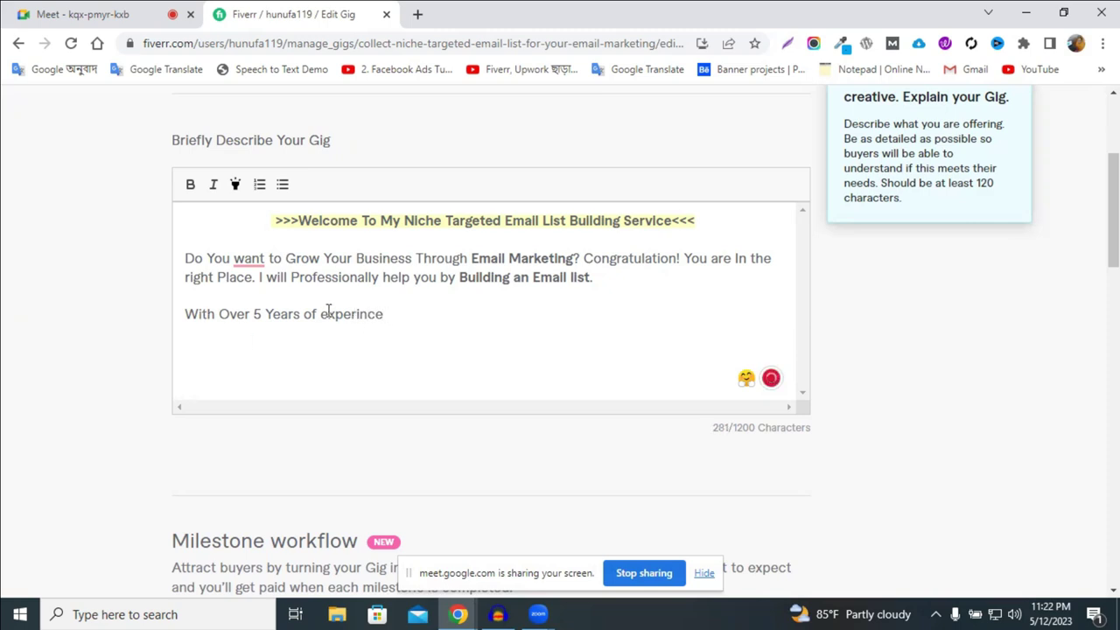
pyautogui.write('E')
pyautogui.click(414, 314)
pyautogui.write('in')
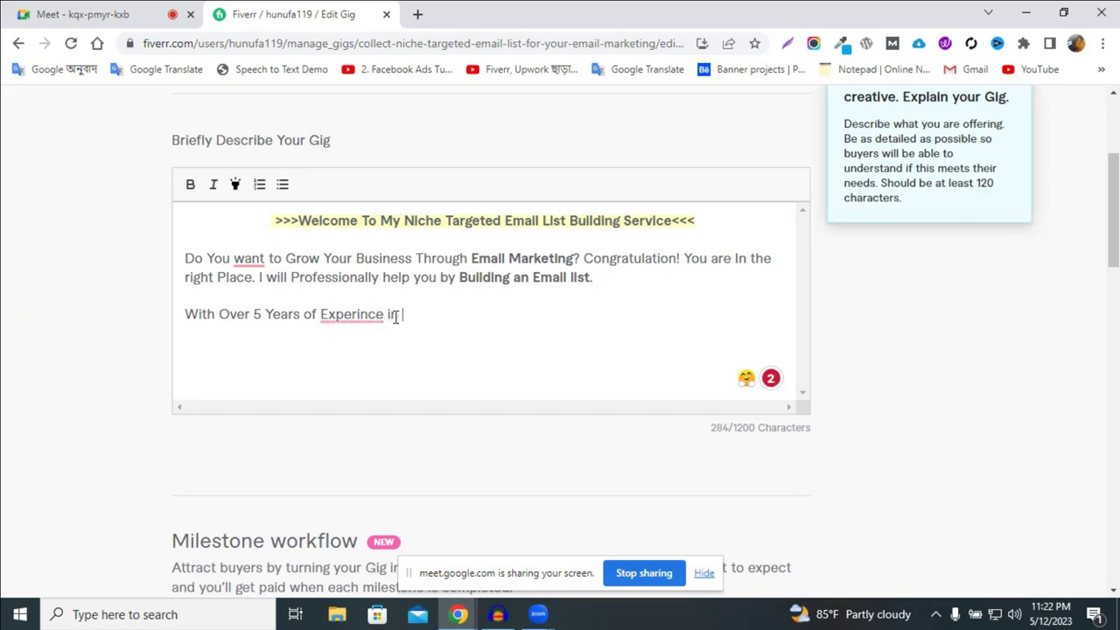
pyautogui.moveTo(360, 326)
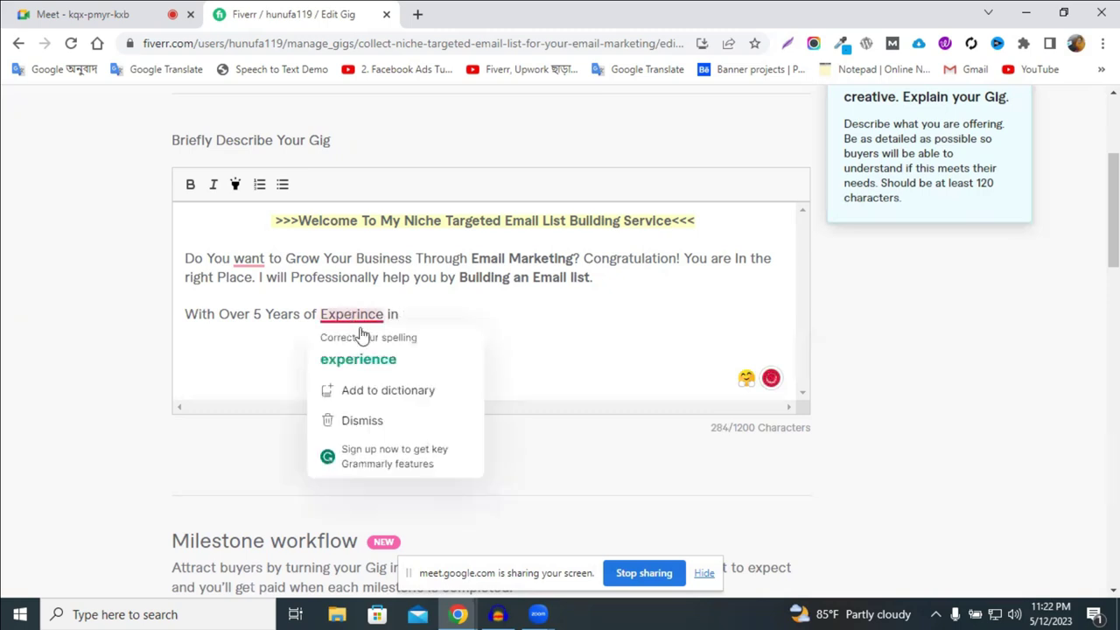
pyautogui.click(438, 337)
pyautogui.click(433, 316)
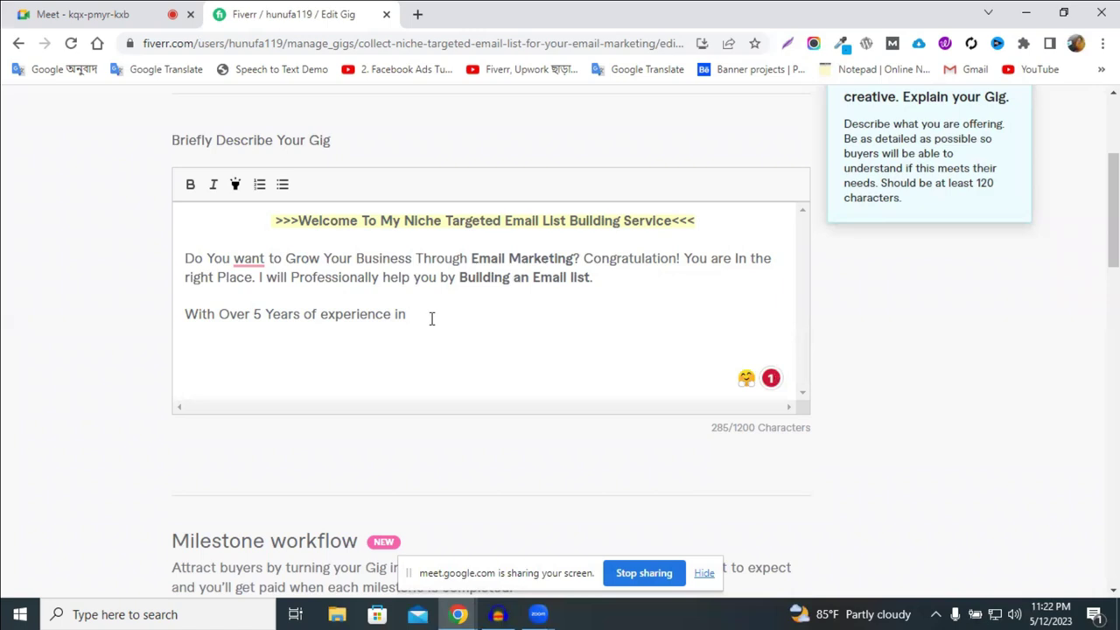
# Change the years of experience to "5+" and continue the second paragraph with "Email List Building"
pyautogui.click(261, 315)
pyautogui.write('+')
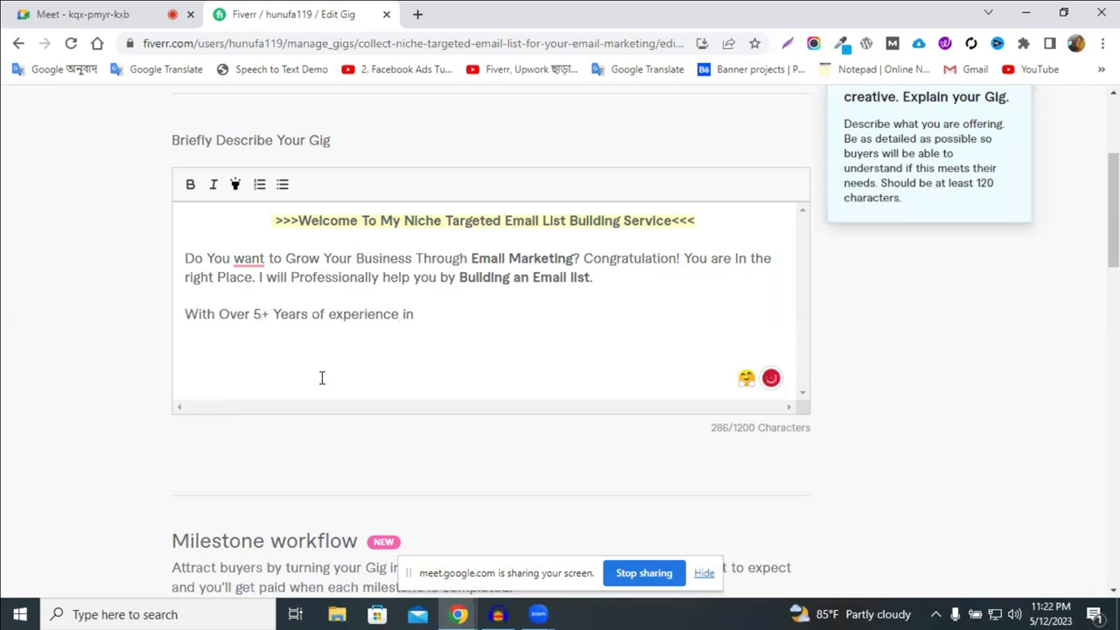
pyautogui.click(446, 322)
pyautogui.write('Email ')
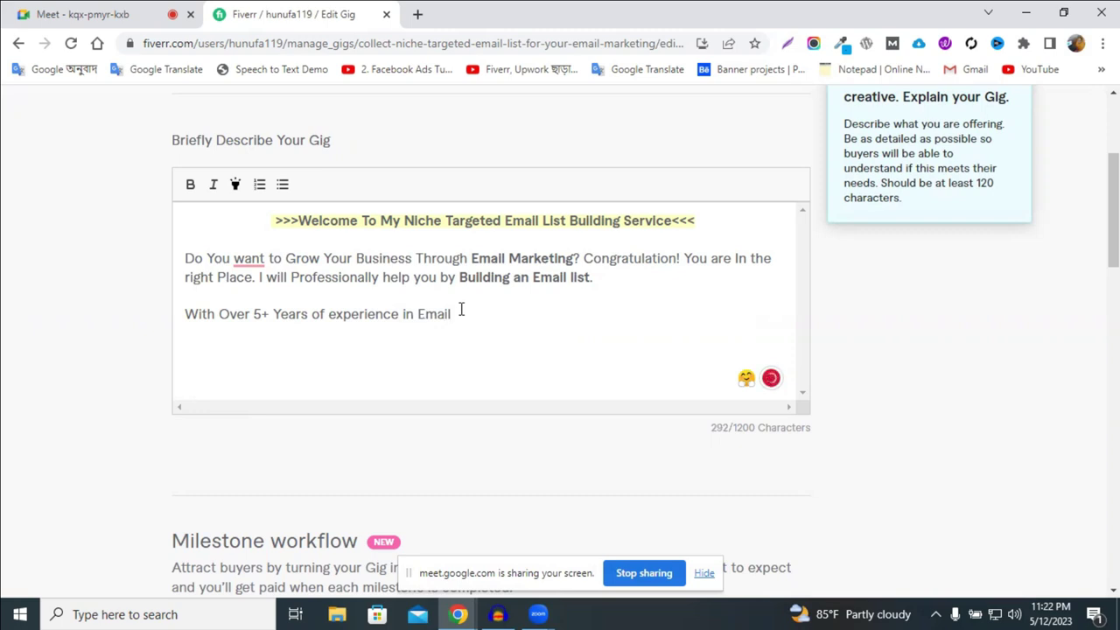
pyautogui.write('List Bio')
pyautogui.press('BackSpace')
pyautogui.write('uild')
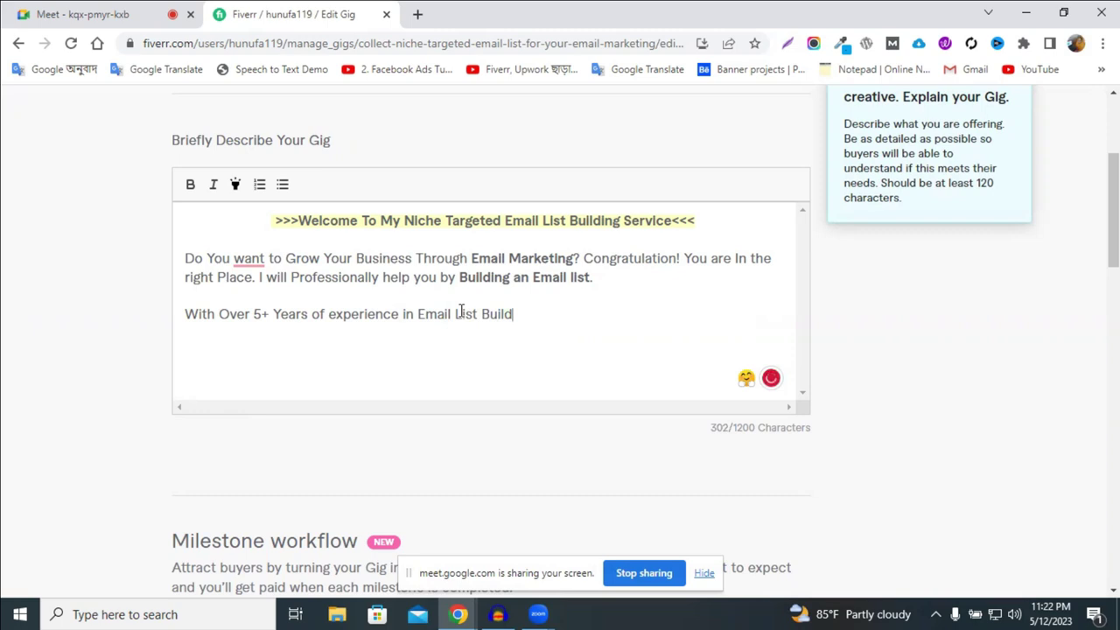
pyautogui.write('ing')
# Make the phrase "Email List Building" bold in the second paragraph
pyautogui.moveTo(416, 313); pyautogui.dragTo(534, 313)
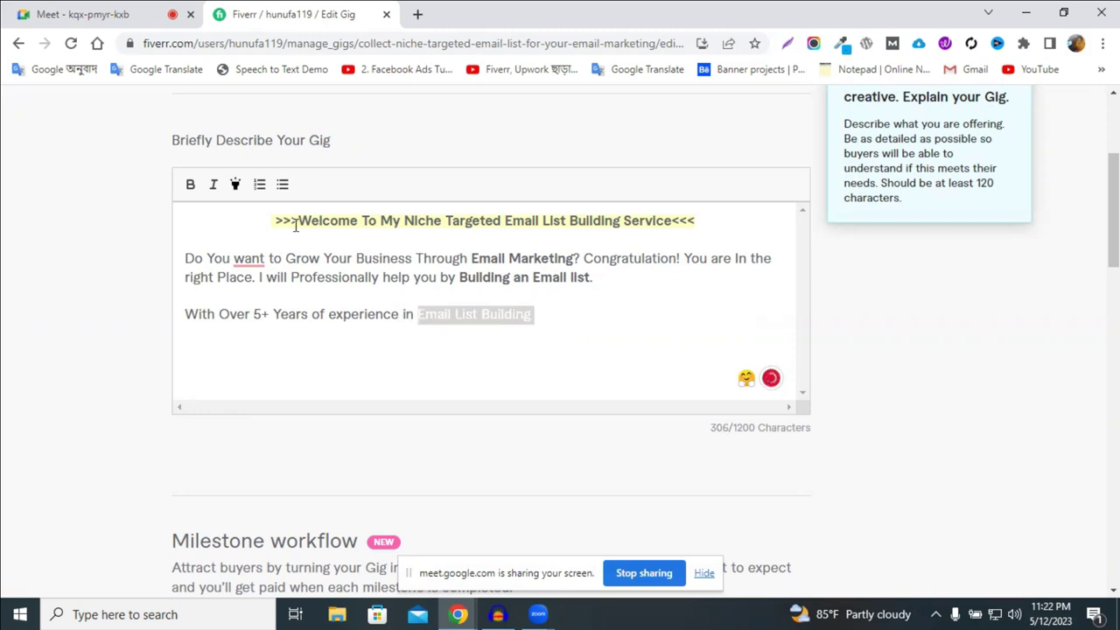
pyautogui.click(190, 185)
pyautogui.click(555, 317)
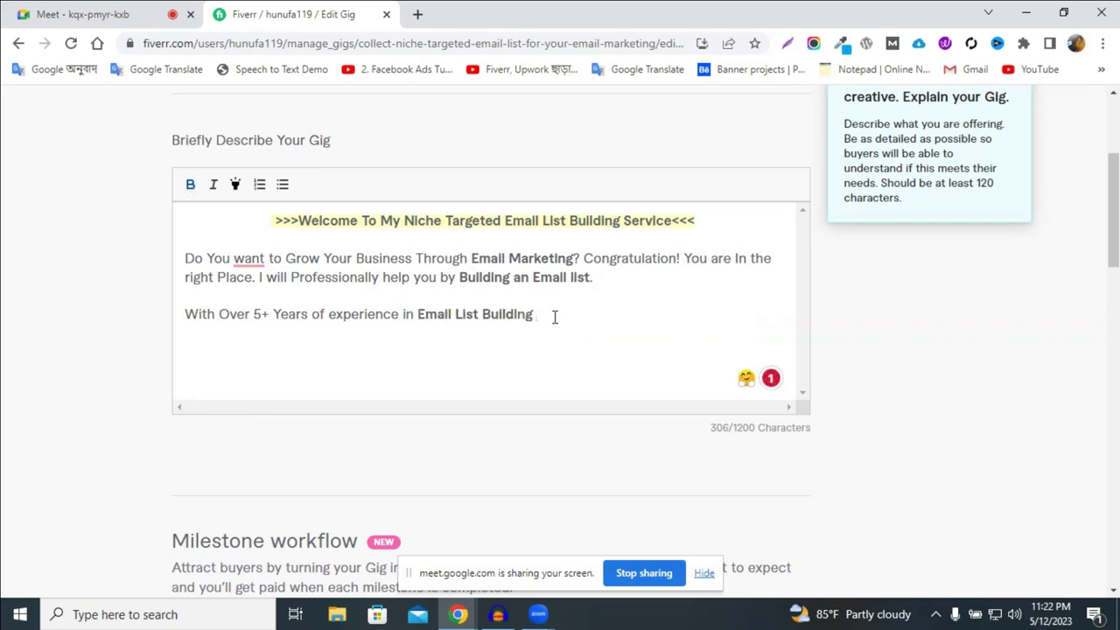
# Review the wording of the headline and the two paragraphs written so far in the gig description
pyautogui.doubleClick(363, 221)
pyautogui.click(364, 220)
pyautogui.doubleClick(387, 221)
pyautogui.click(466, 219)
pyautogui.tripleClick(203, 264)
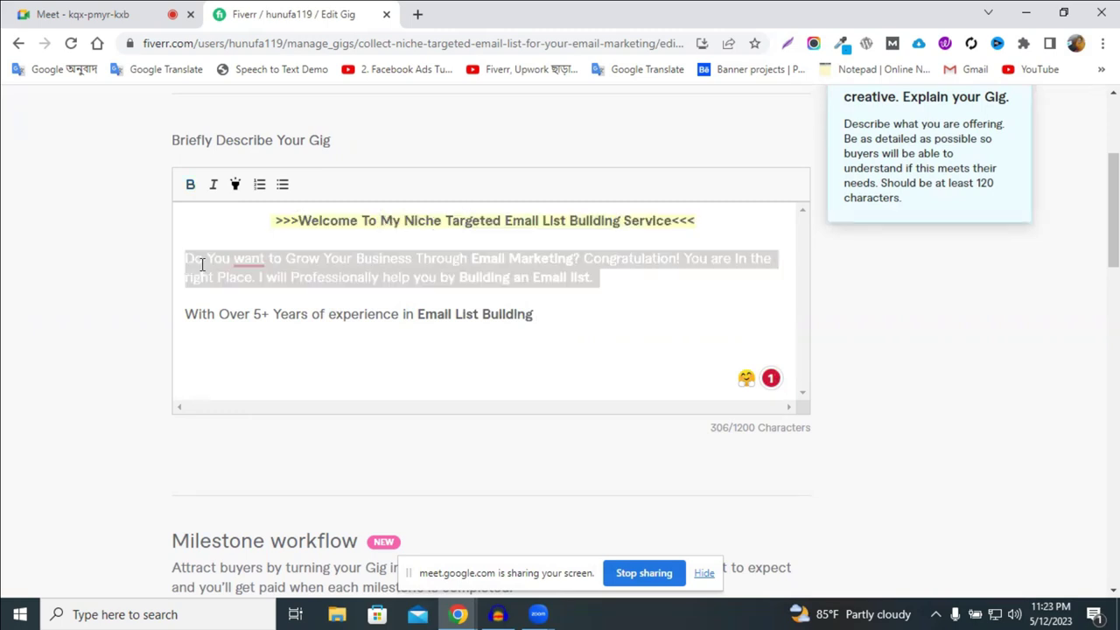
pyautogui.doubleClick(525, 259)
pyautogui.tripleClick(521, 262)
pyautogui.click(272, 320)
pyautogui.tripleClick(271, 319)
pyautogui.tripleClick(461, 317)
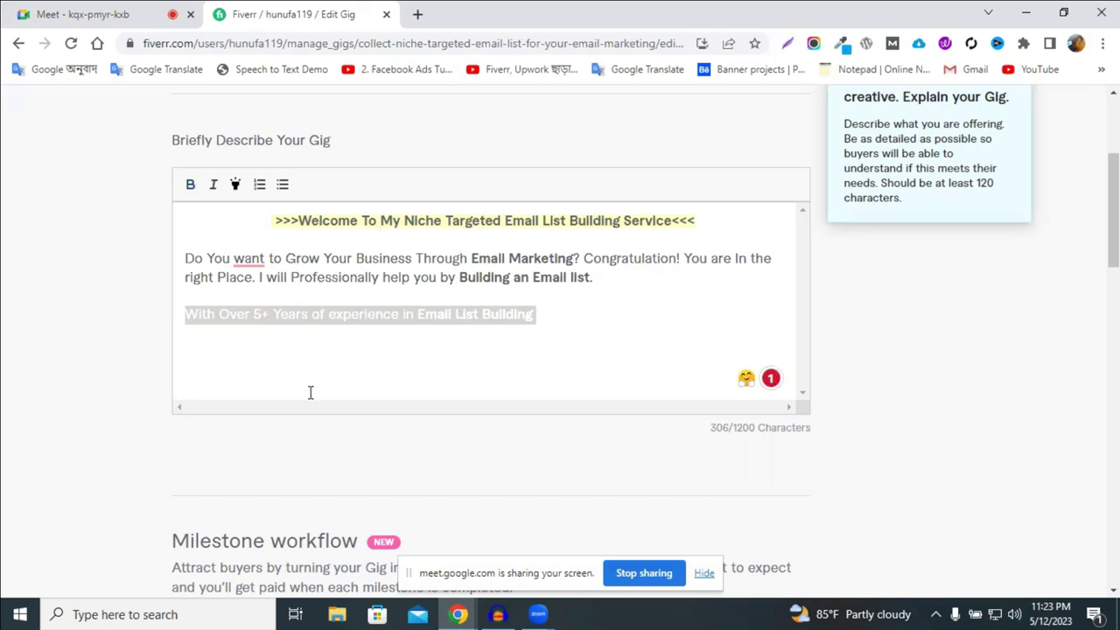
# Add ", I can help" after "Email List Building" and remove the bold formatting from "I can help"
pyautogui.click(560, 317)
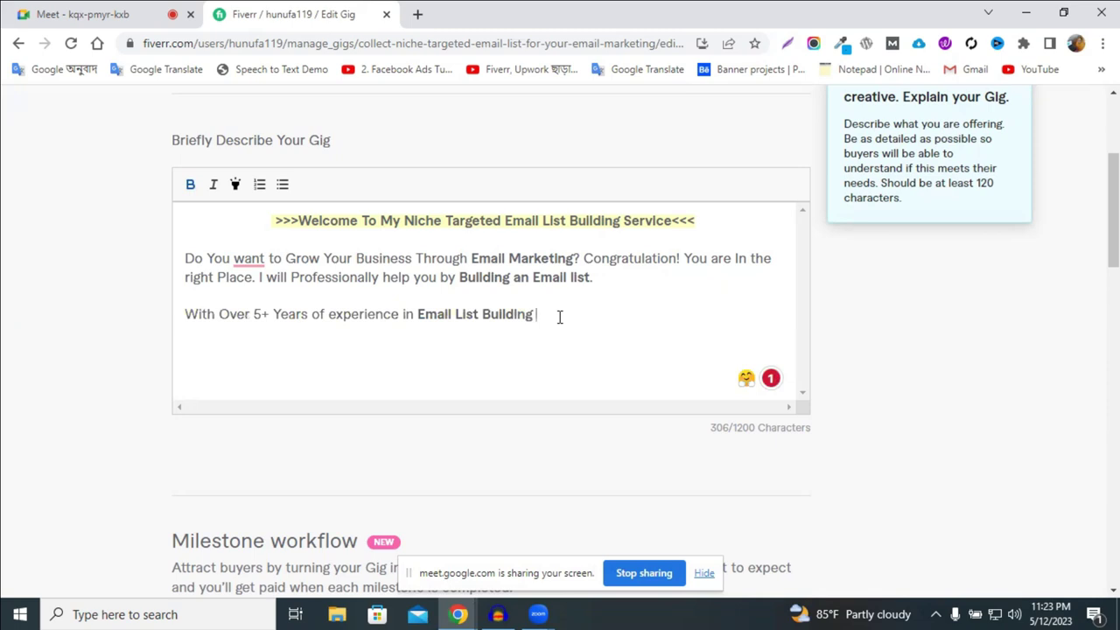
pyautogui.write(', I can help')
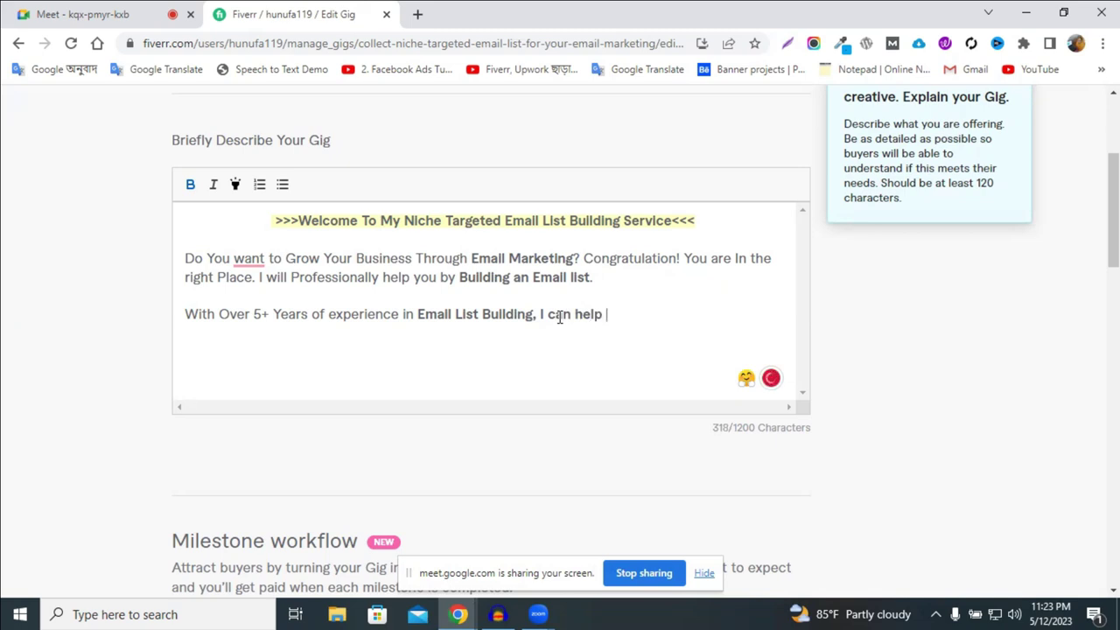
pyautogui.moveTo(608, 315); pyautogui.dragTo(540, 315)
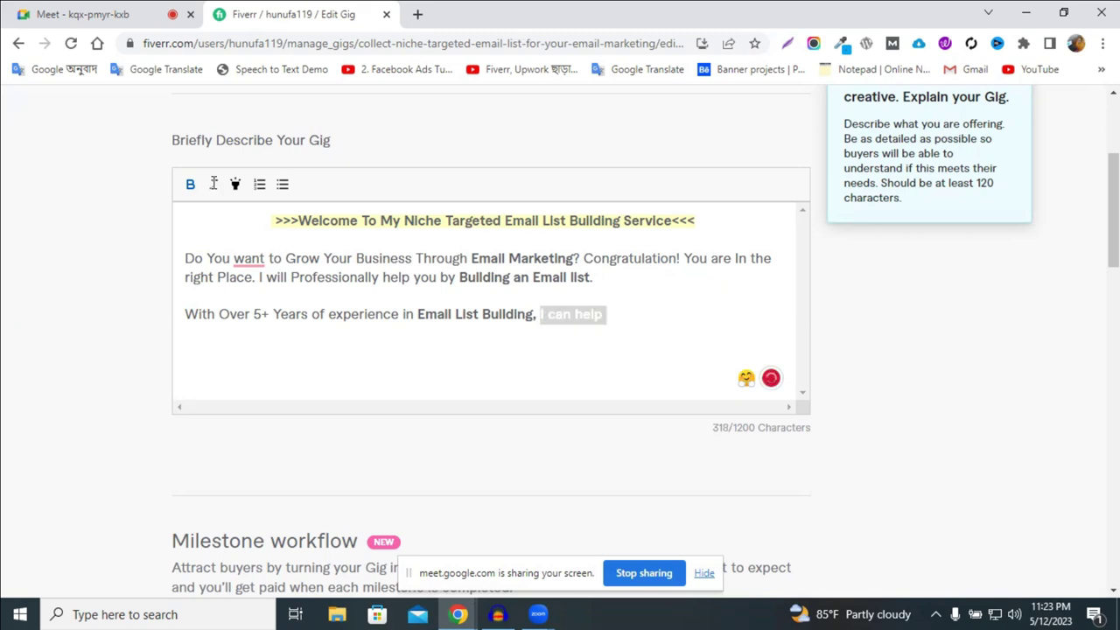
pyautogui.click(627, 325)
pyautogui.click(625, 312)
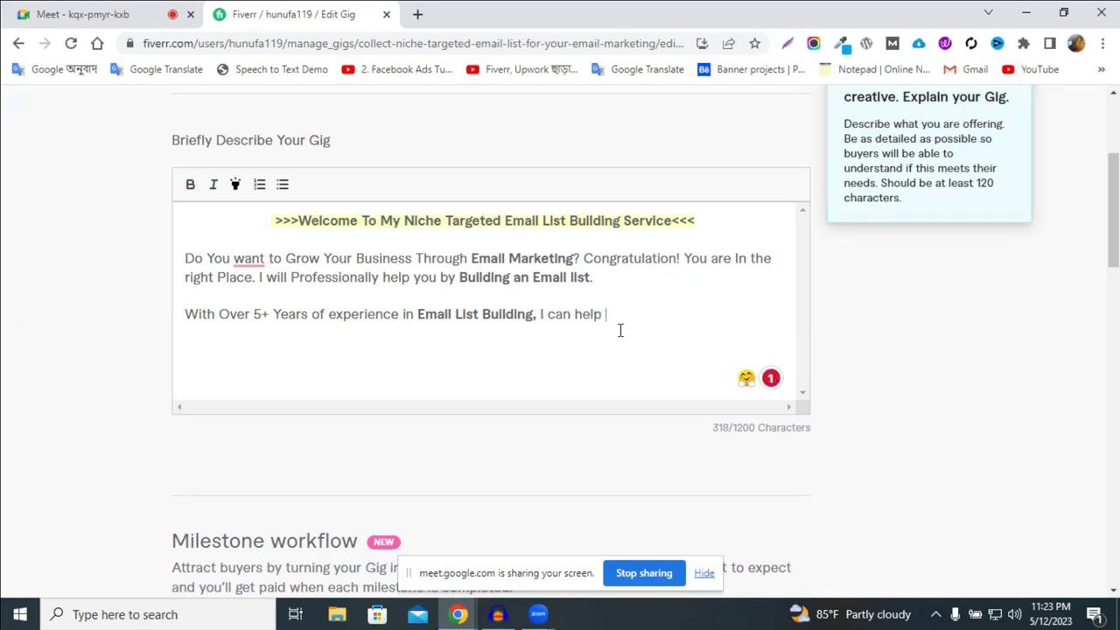
# Continue the second paragraph after "I can help" with "you create a niche Targeted Email", correcting the spelling of "Targeted"
pyautogui.write('you create ')
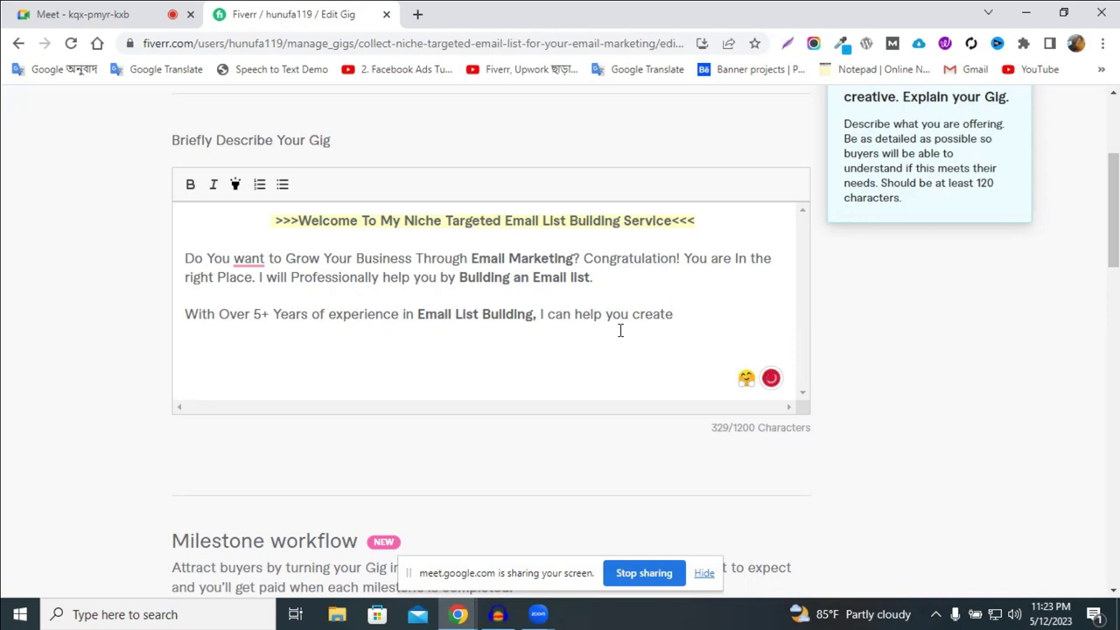
pyautogui.write('a niche Targeteed')
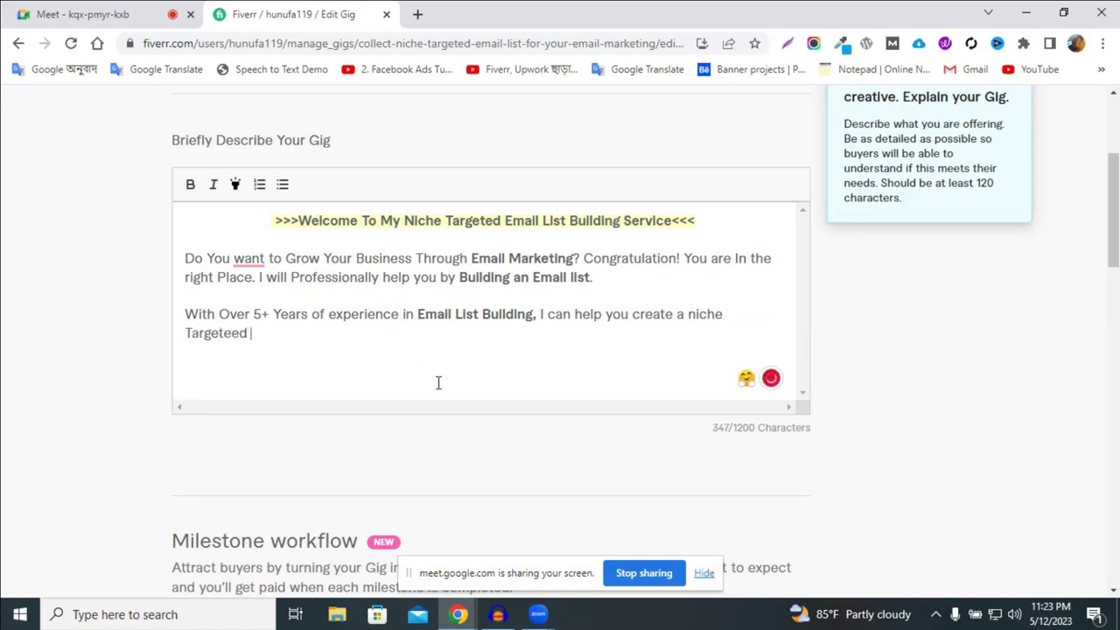
pyautogui.click(244, 332)
pyautogui.press('BackSpace')
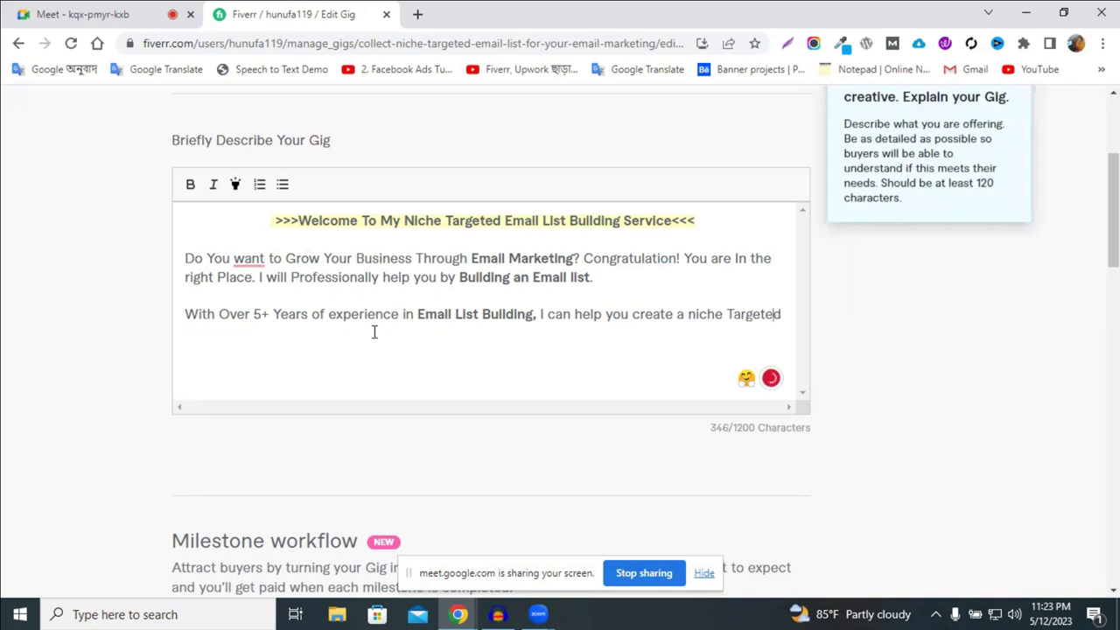
pyautogui.click(790, 311)
pyautogui.write('Email')
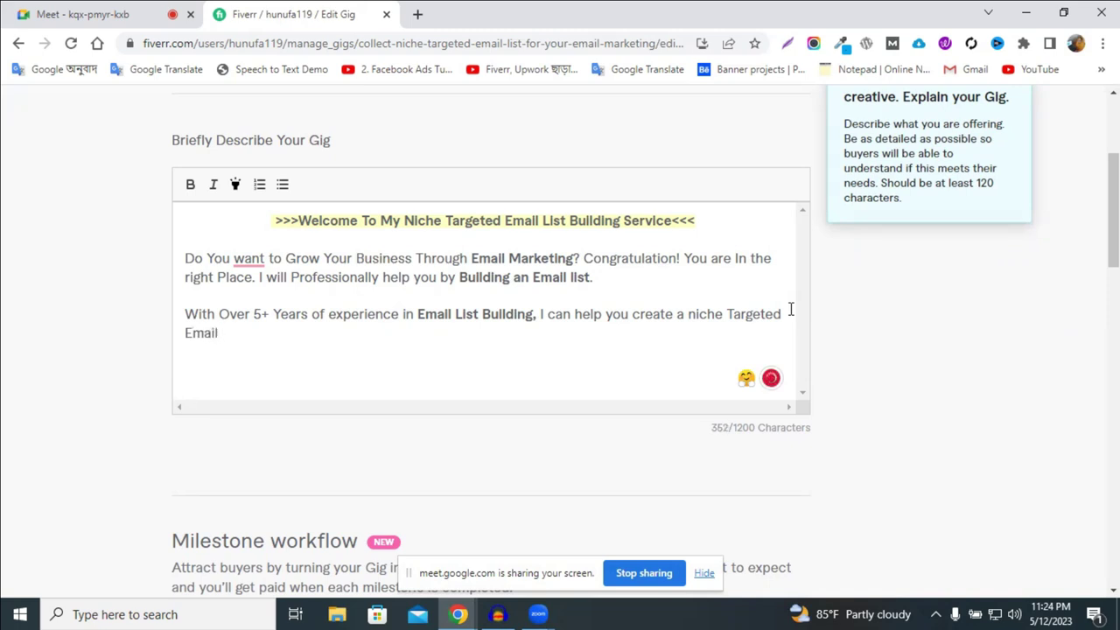
# Continue the sentence with "list that will help you reach your target", using the suggested correction for the misspelled last word
pyautogui.write(' list that will ')
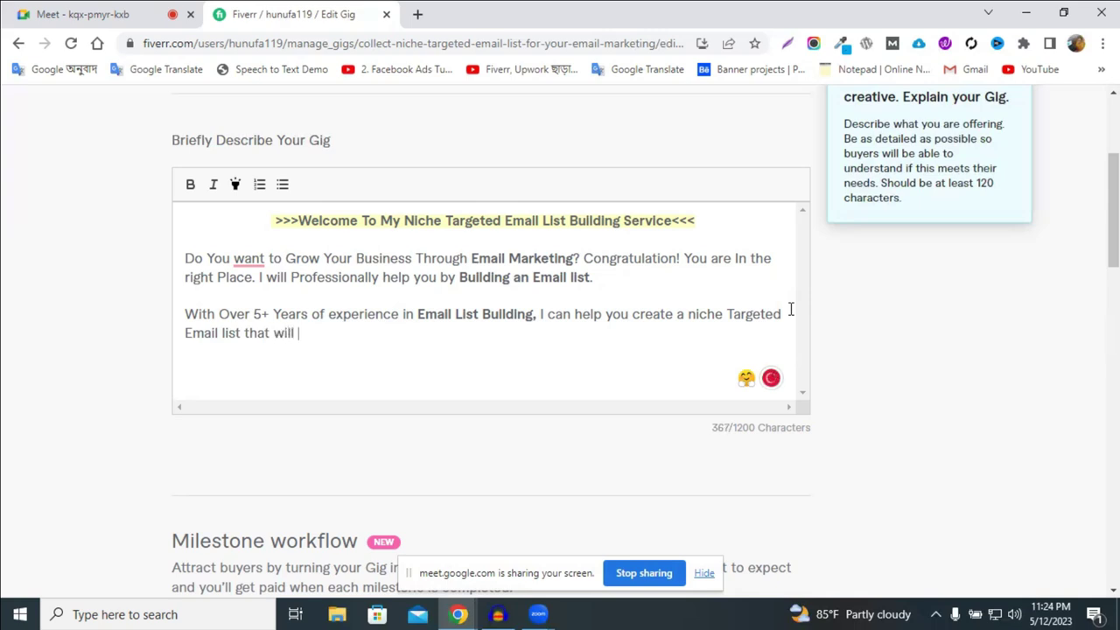
pyautogui.write('help')
pyautogui.write('you reac')
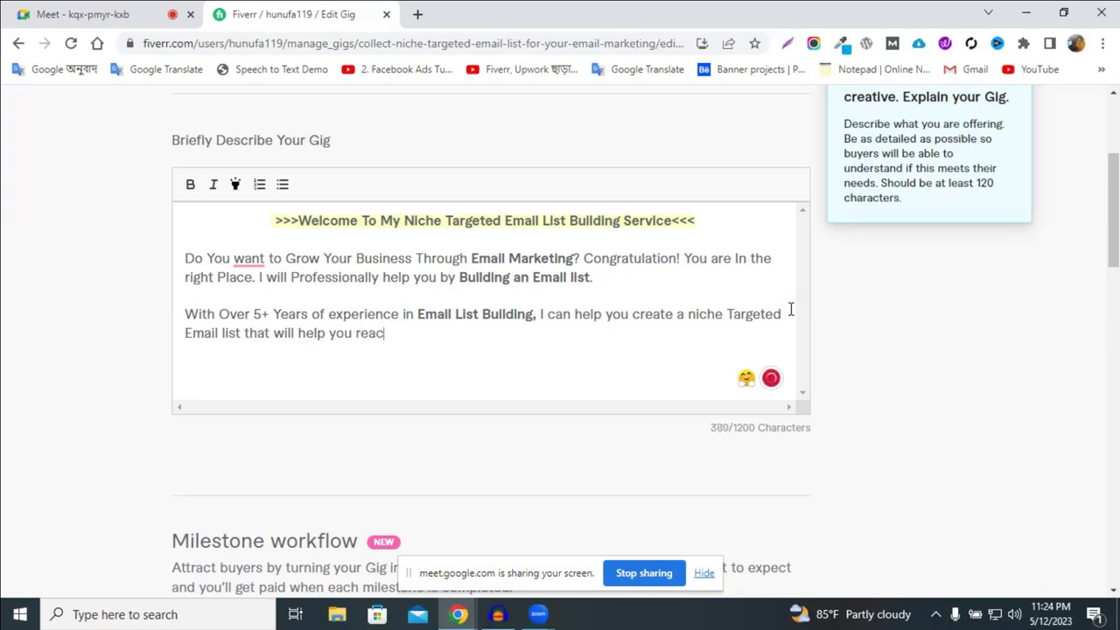
pyautogui.write('h your targed')
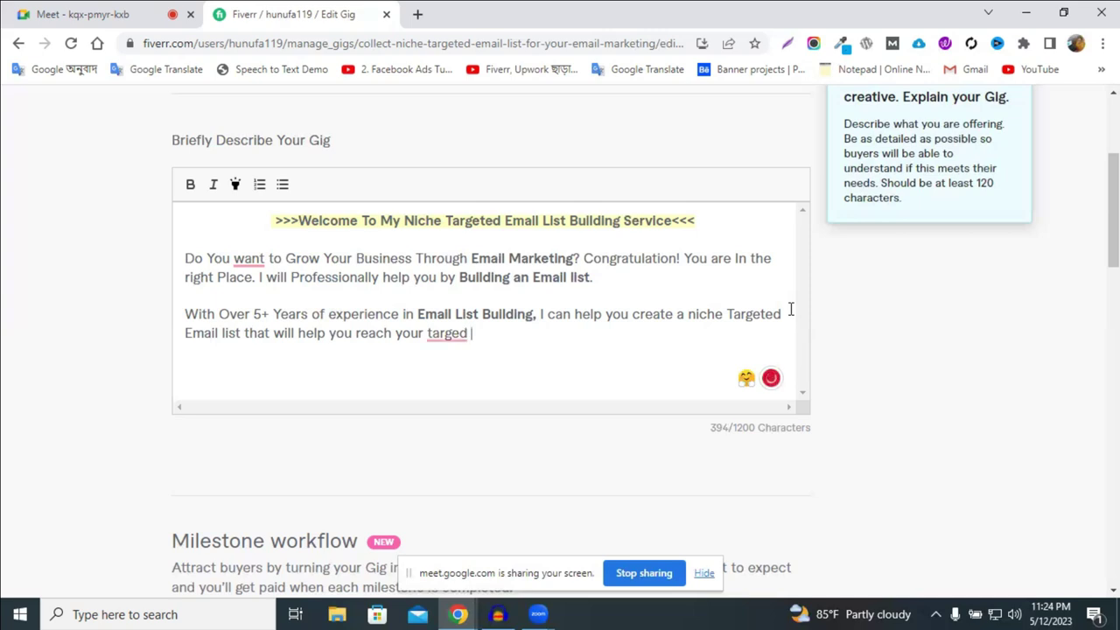
pyautogui.moveTo(444, 334)
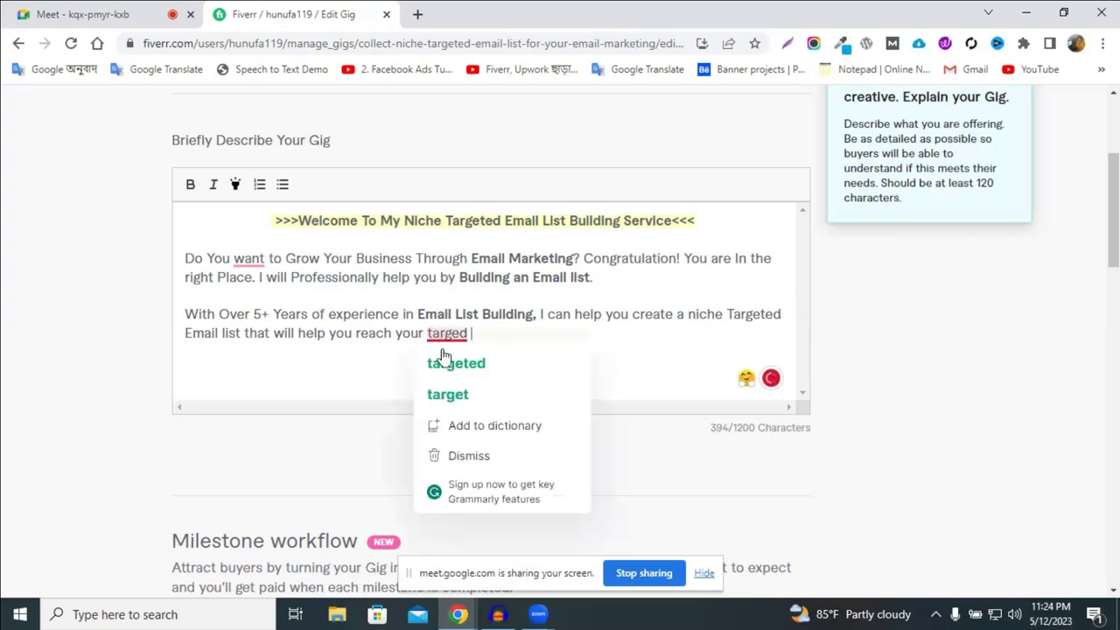
pyautogui.click(448, 395)
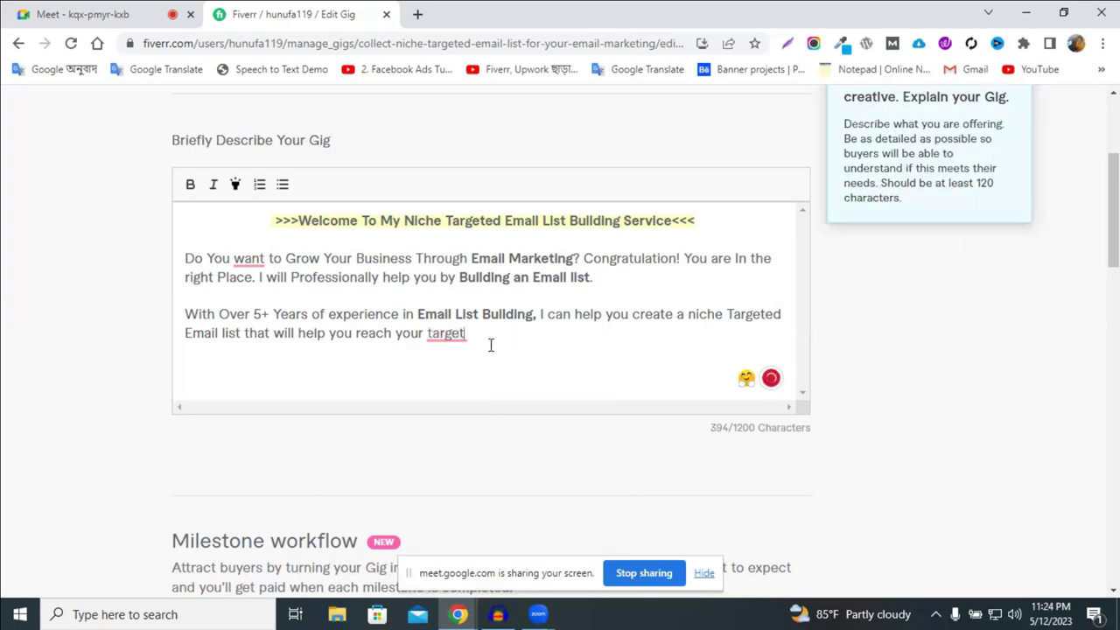
# Add "audience and grow" after "target" and correct the capitalization of "audience" to lowercase
pyautogui.write('au')
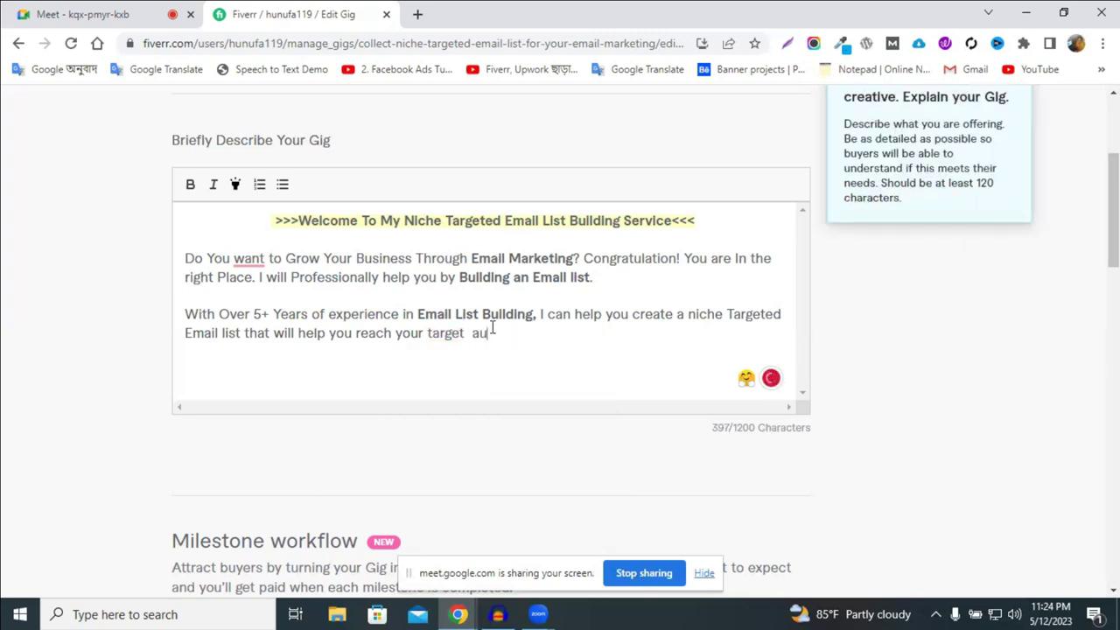
pyautogui.press('BackSpace')
pyautogui.press('BackSpace')
pyautogui.press('BackSpace')
pyautogui.write('Audience and')
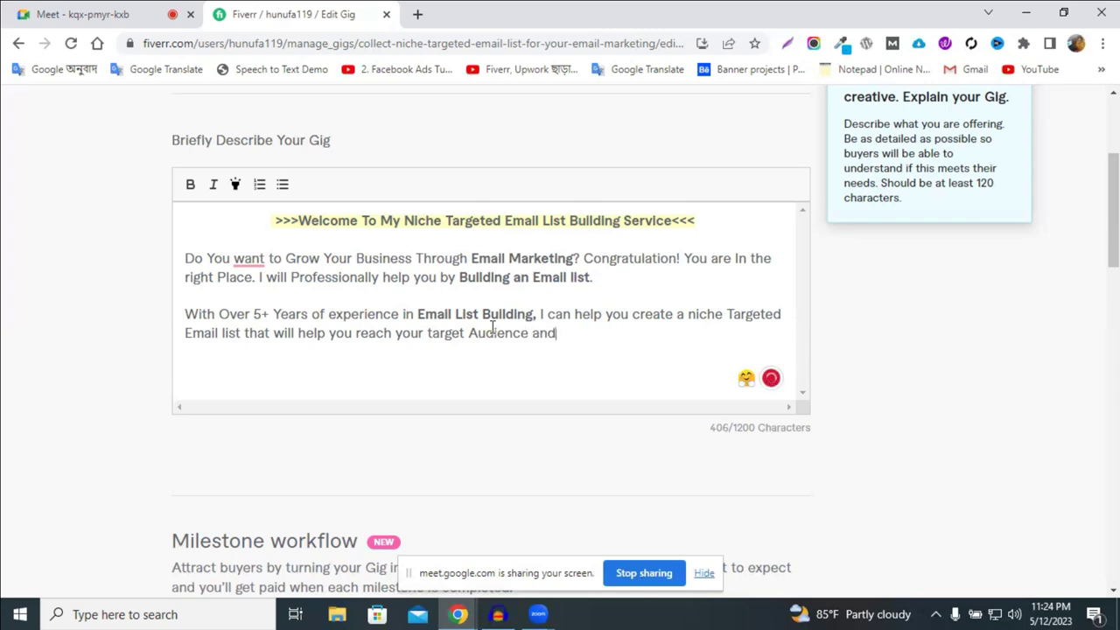
pyautogui.write(' grow')
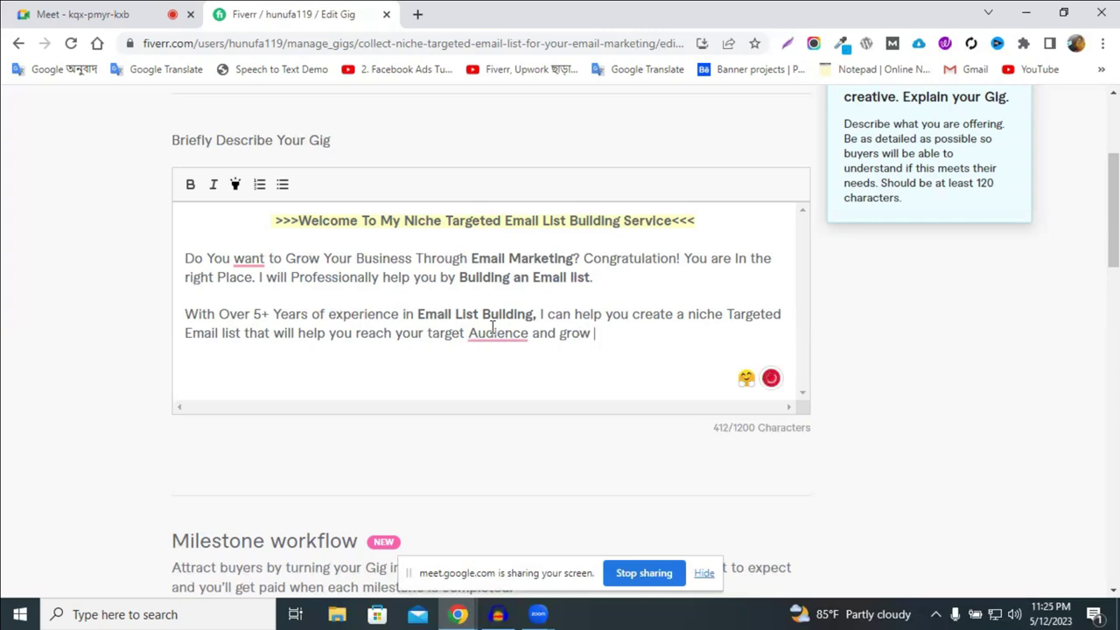
pyautogui.moveTo(494, 332)
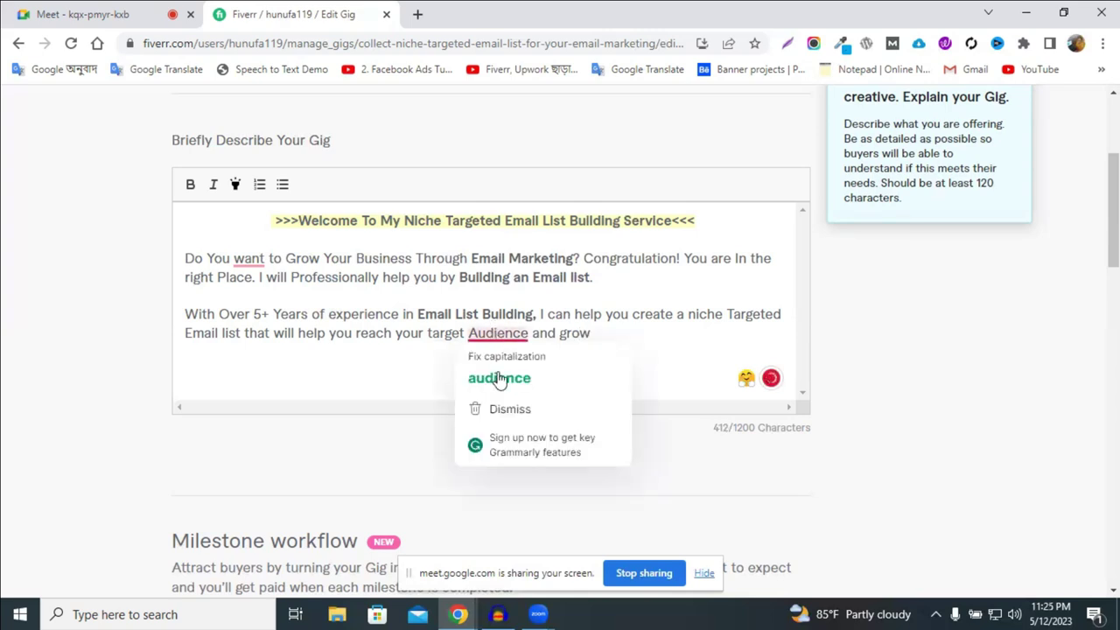
pyautogui.click(636, 359)
# End the second paragraph with "your business.", correcting the spelling of "business"
pyautogui.write('y')
pyautogui.write('our')
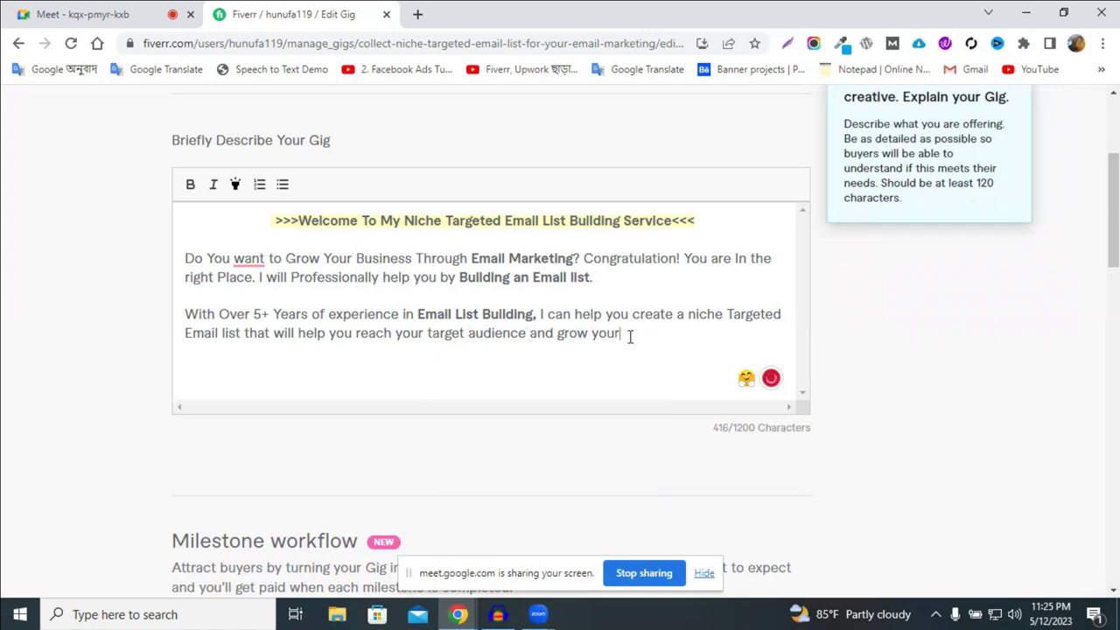
pyautogui.write(' buiness ')
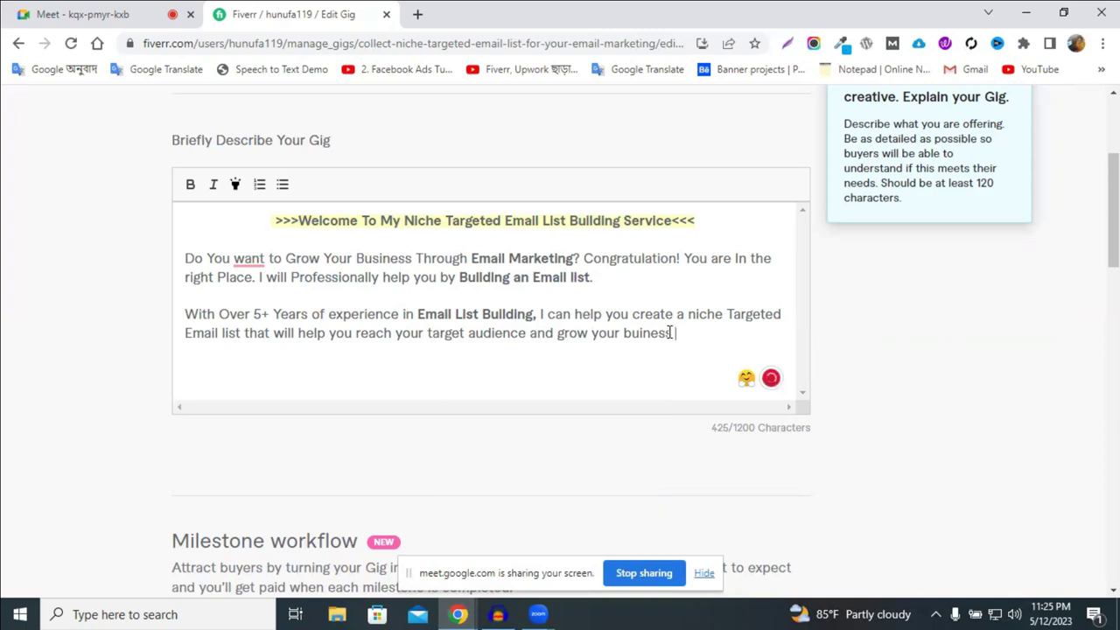
pyautogui.write('.')
pyautogui.moveTo(638, 343)
pyautogui.click(645, 371)
# Copy the two description paragraphs and paste them into Google Translate in a new browser tab
pyautogui.moveTo(692, 331); pyautogui.dragTo(166, 258)
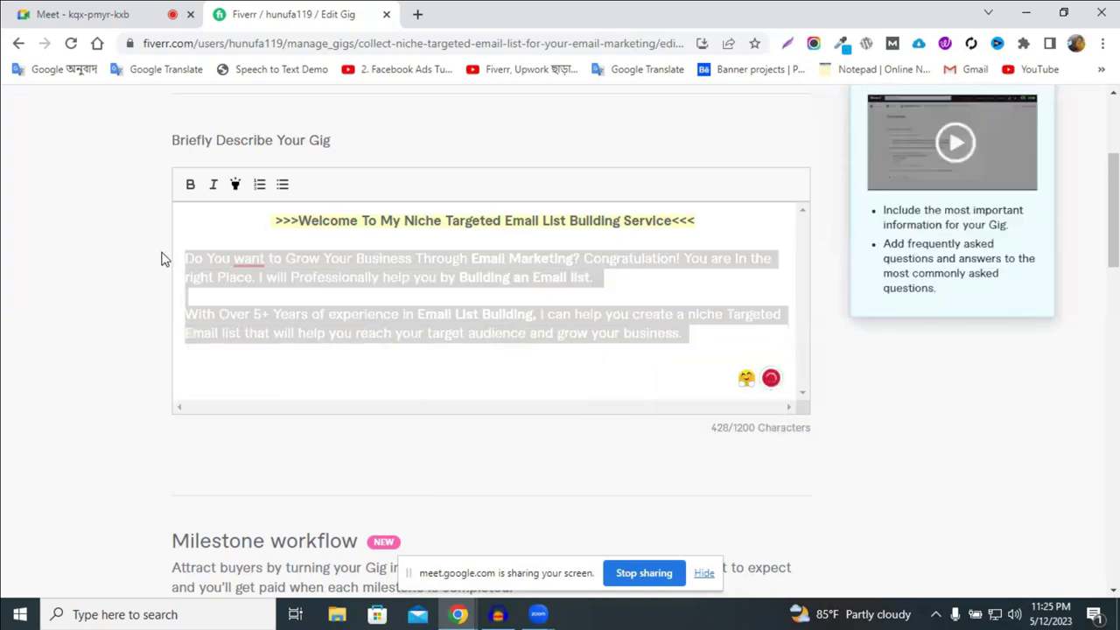
pyautogui.rightClick(313, 276)
pyautogui.click(422, 336)
pyautogui.click(417, 14)
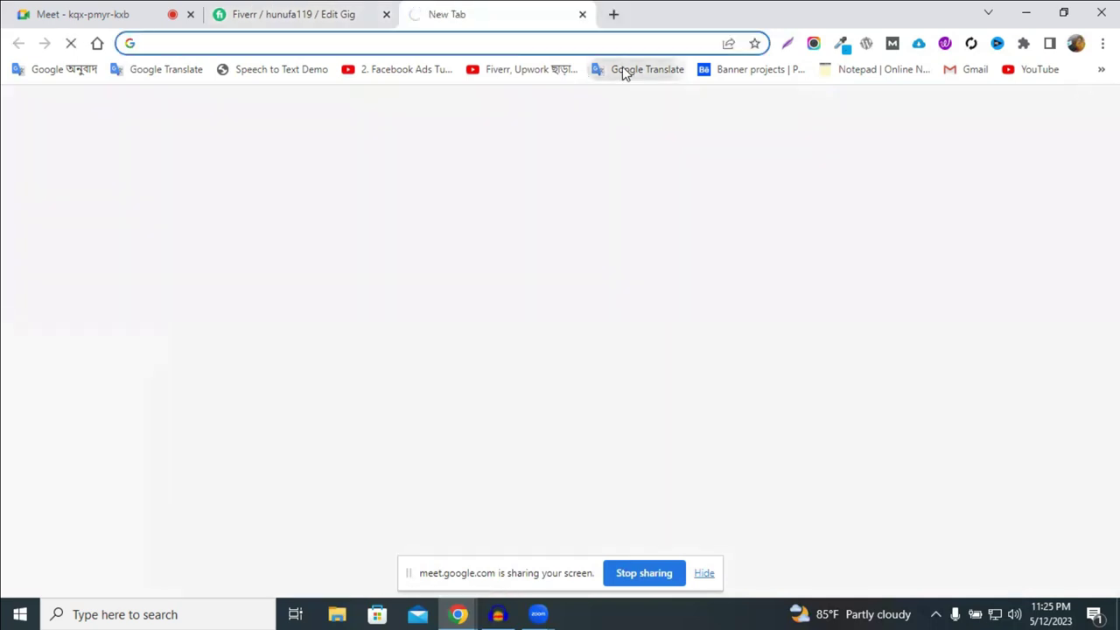
pyautogui.click(617, 75)
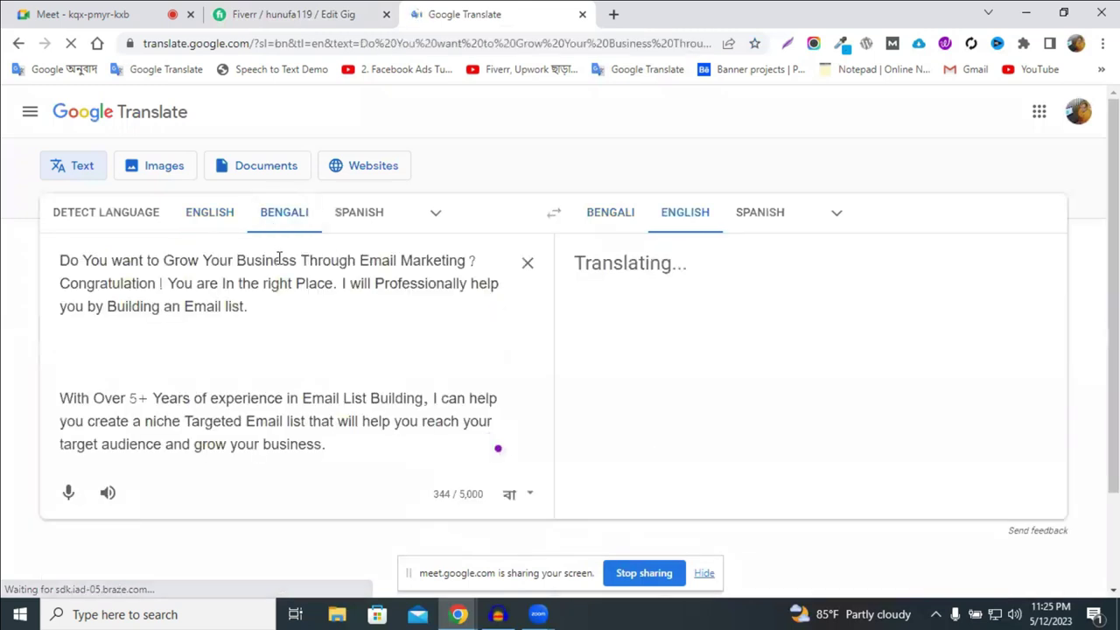
# Remove the extra blank lines between the pasted paragraphs and translate the text from English to Bengali to check its meaning
pyautogui.click(178, 360)
pyautogui.press('BackSpace')
pyautogui.press('BackSpace')
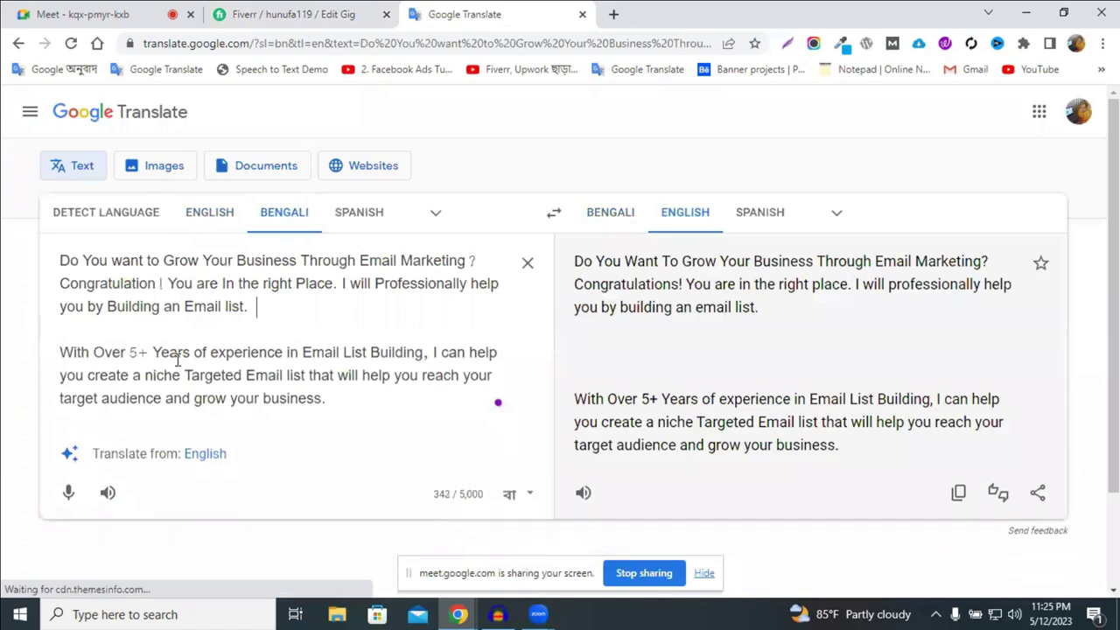
pyautogui.click(611, 219)
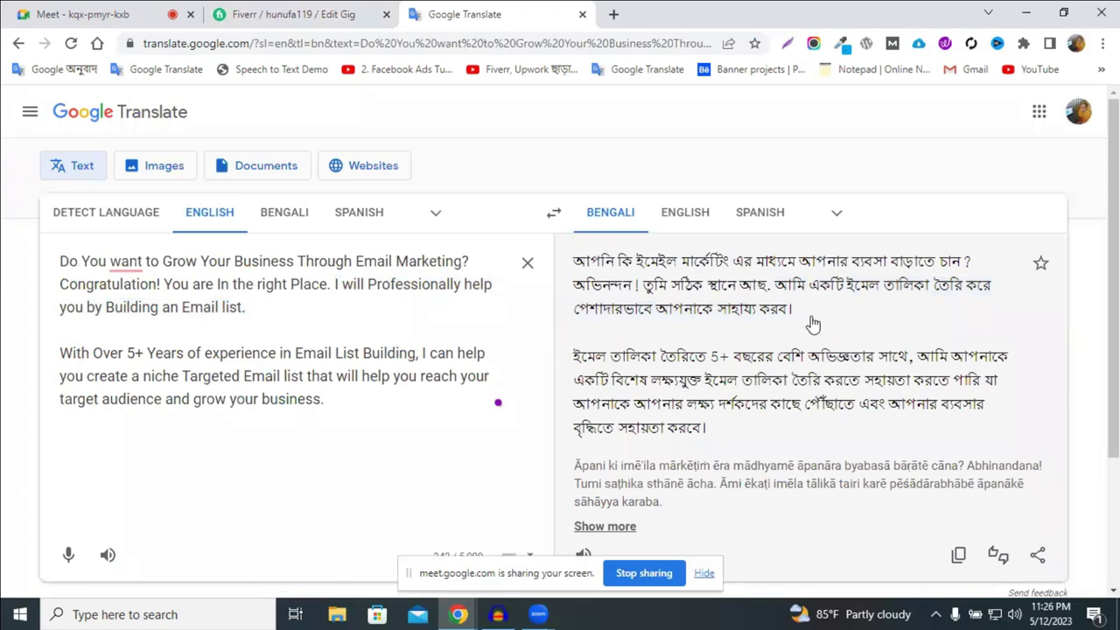
pyautogui.scroll(-1, 688, 320)
pyautogui.scroll(1, 508, 322)
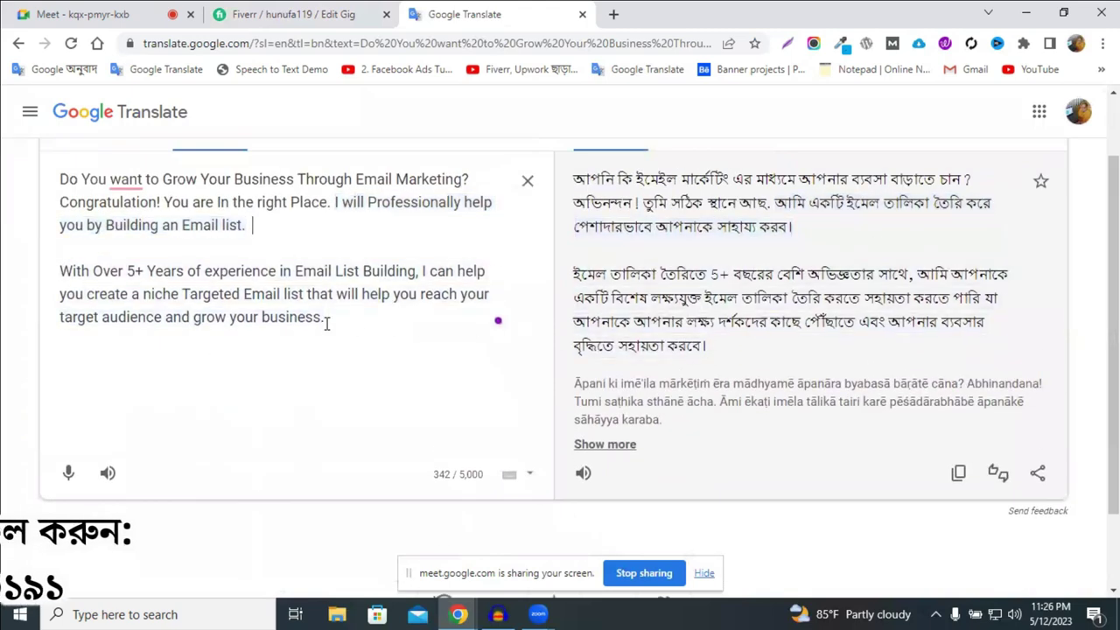
pyautogui.scroll(1, 320, 323)
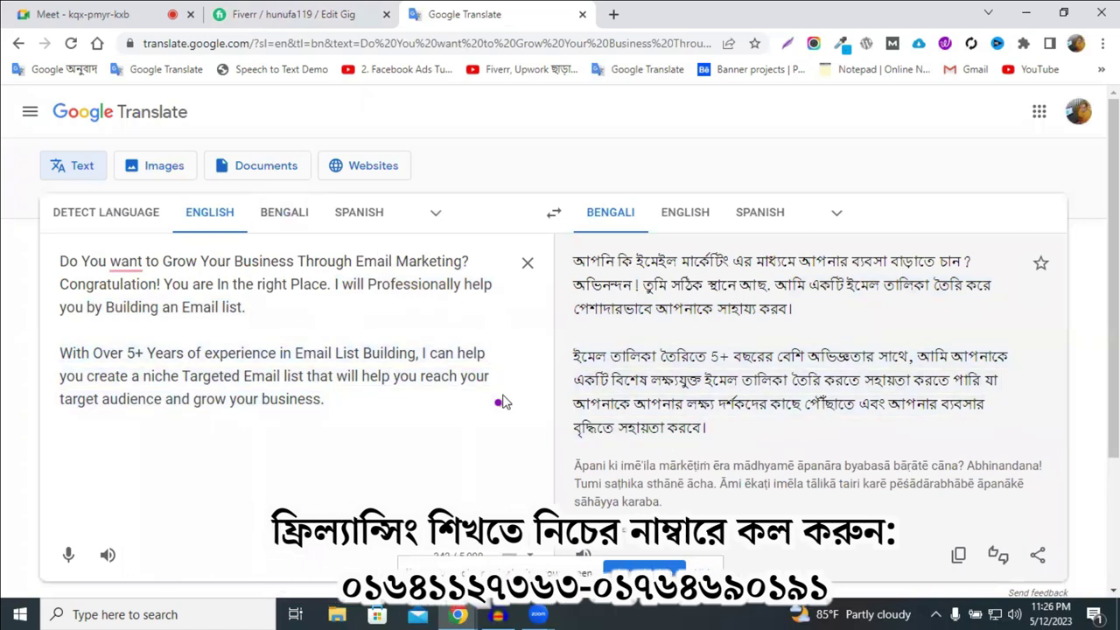
# Try to rewrite "I will Professionally help you by Building an Email list." with Wordtune, and copy that sentence
pyautogui.moveTo(255, 307); pyautogui.dragTo(351, 298)
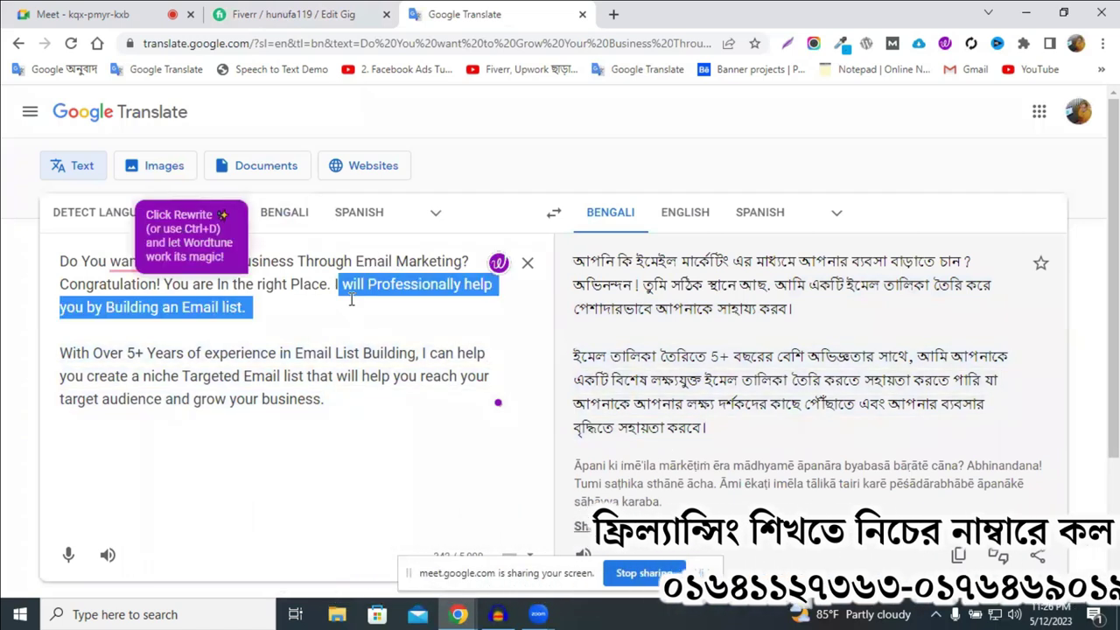
pyautogui.click(298, 14)
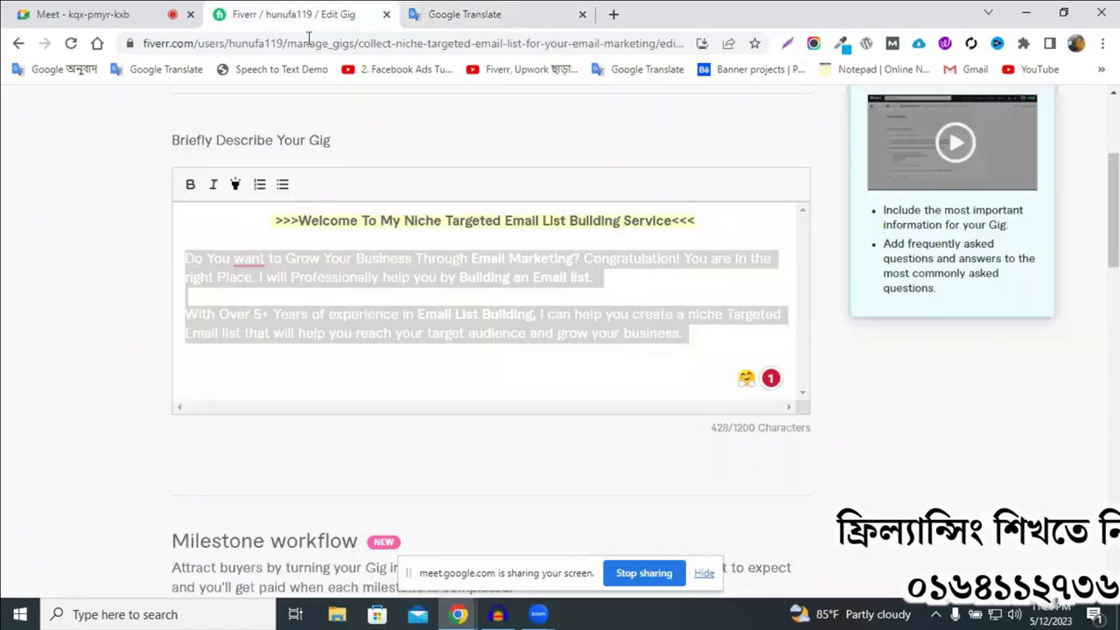
pyautogui.click(460, 13)
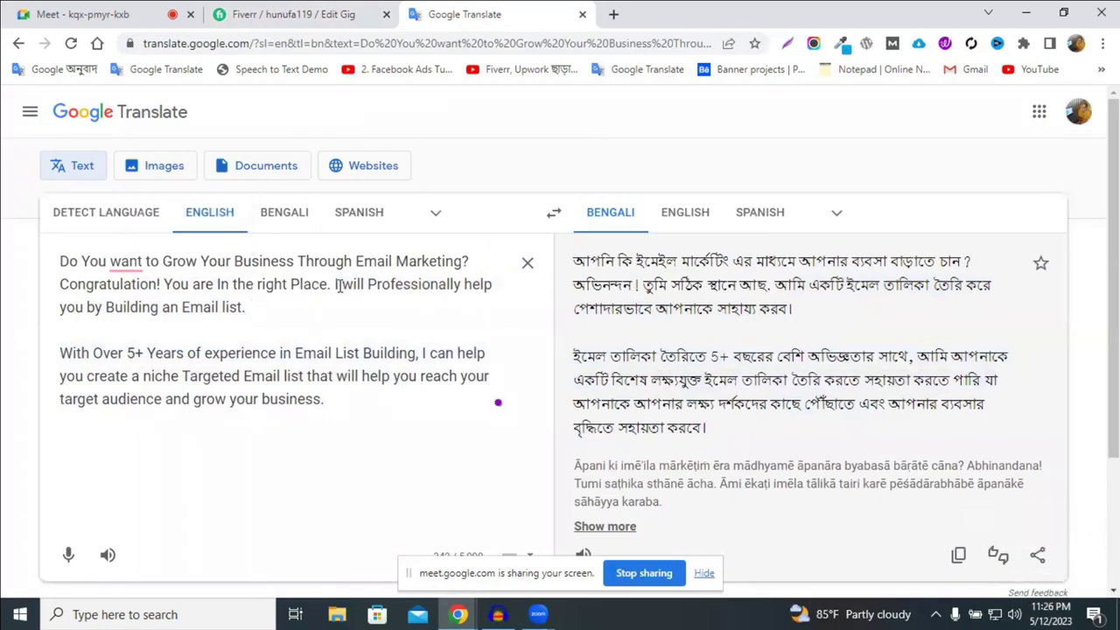
pyautogui.moveTo(334, 283); pyautogui.dragTo(357, 301)
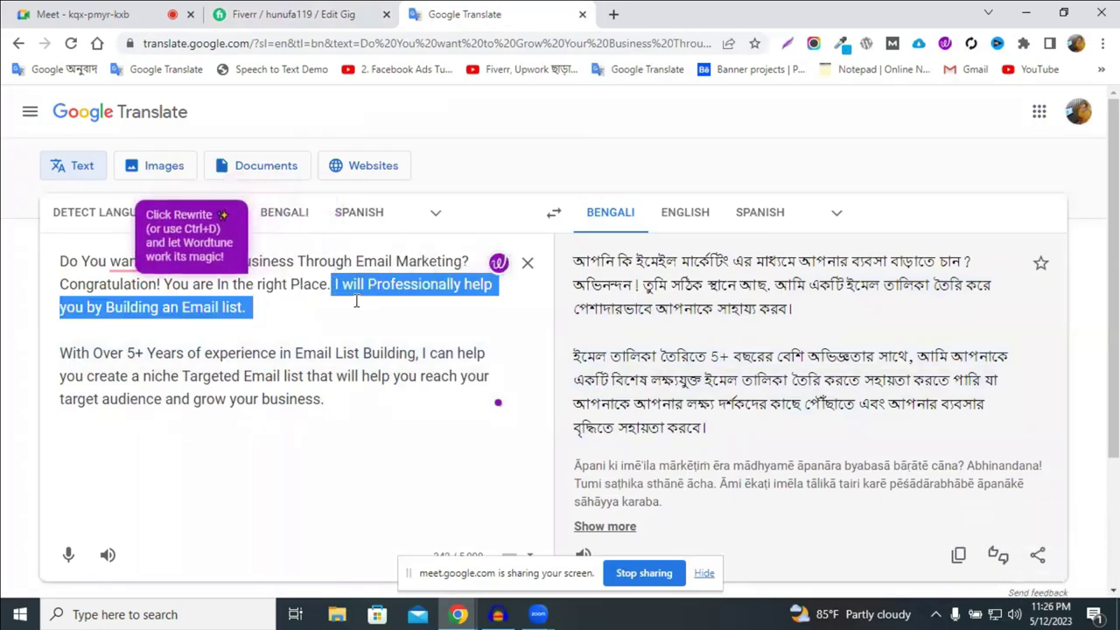
pyautogui.click(498, 262)
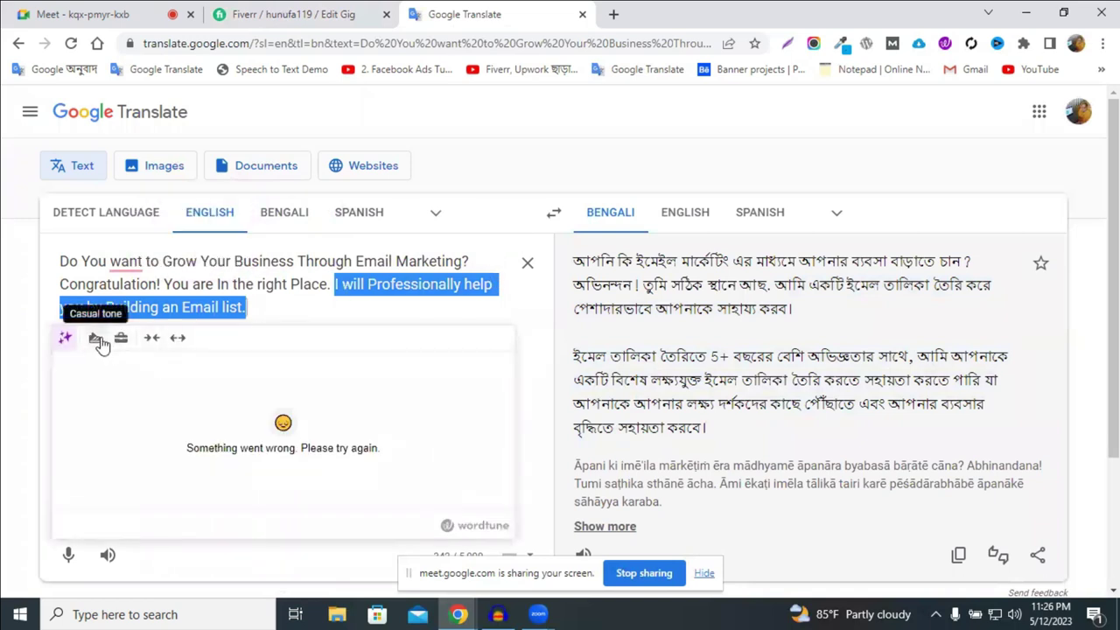
pyautogui.rightClick(446, 275)
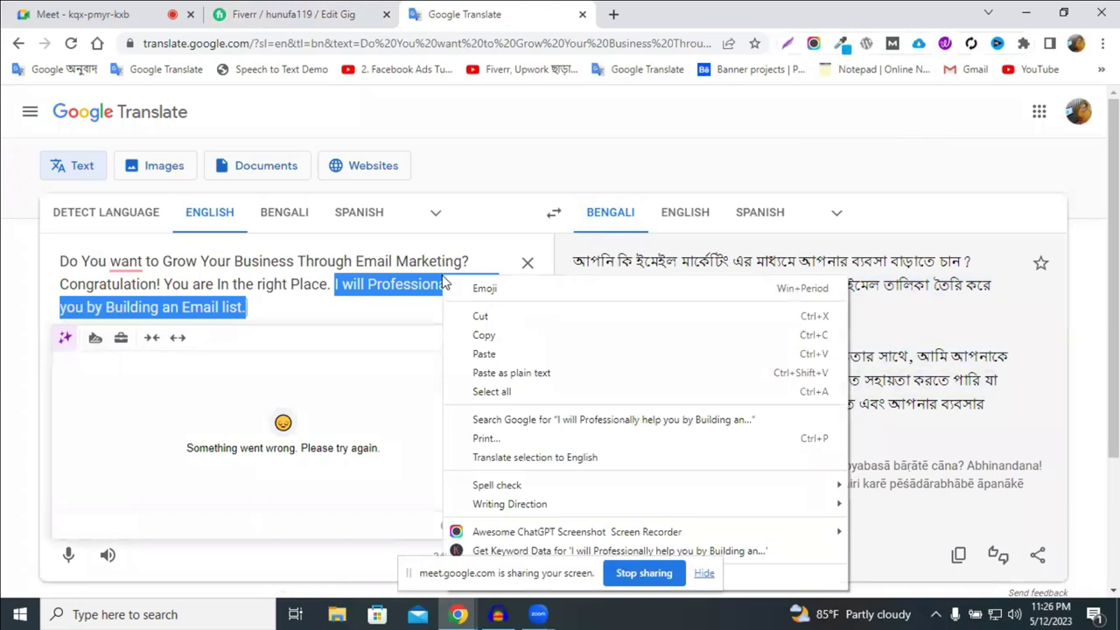
pyautogui.click(507, 333)
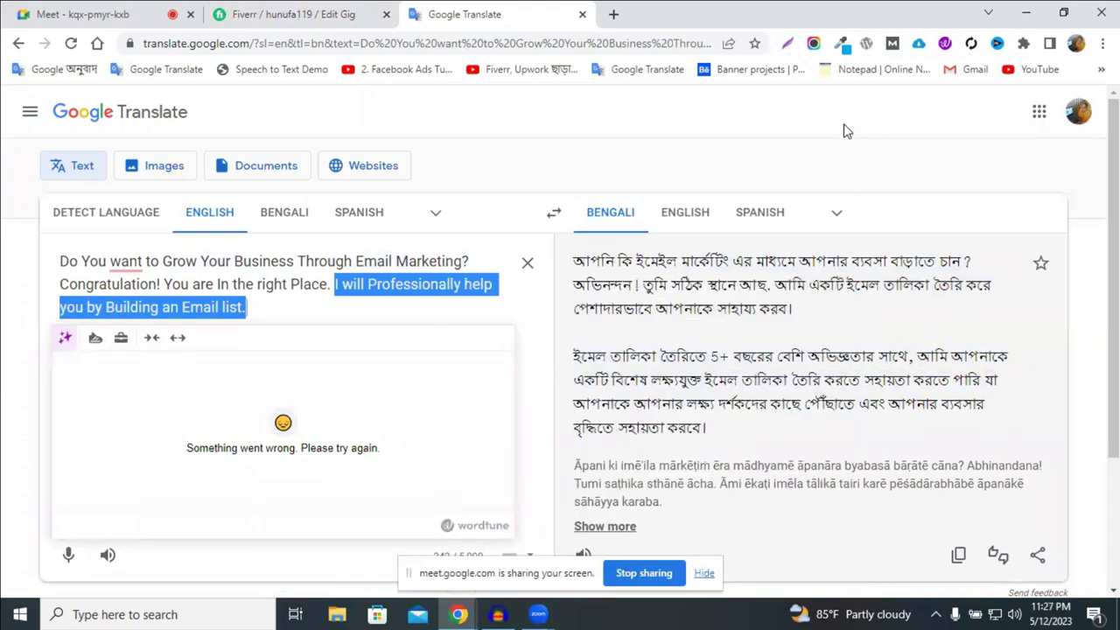
# Open the Wordtune Editor in a new tab from the Wordtune browser extension
pyautogui.click(945, 45)
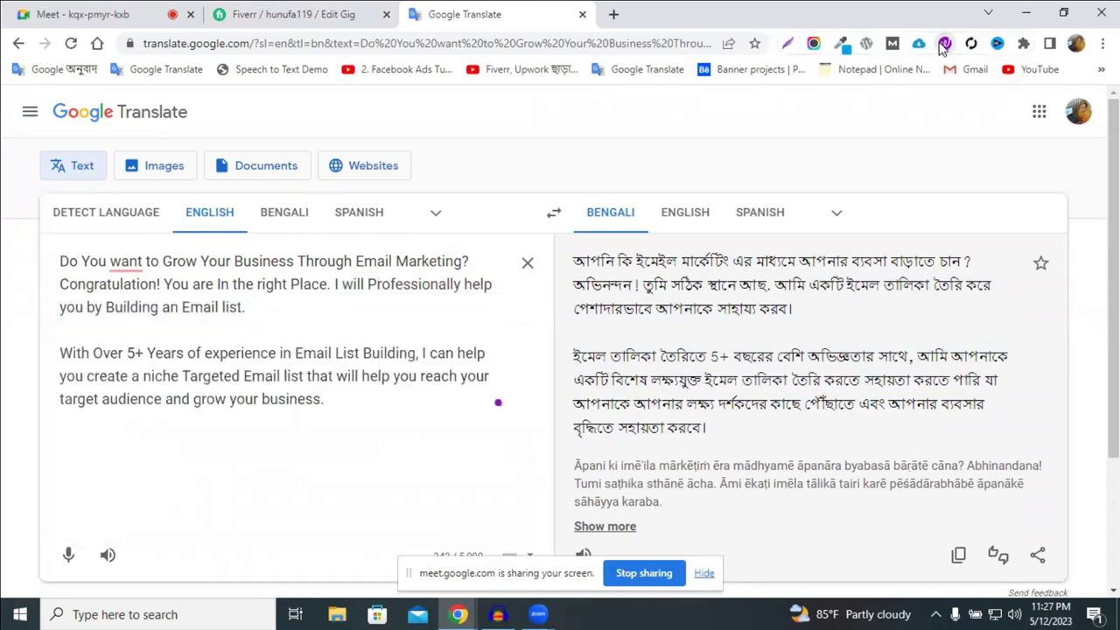
pyautogui.click(944, 45)
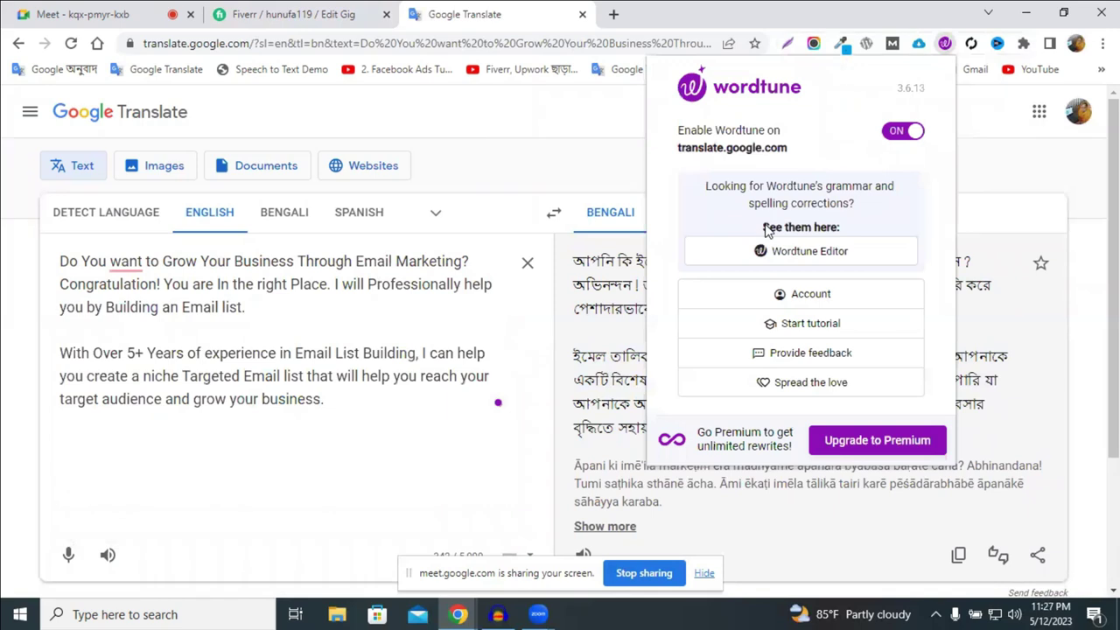
pyautogui.click(800, 259)
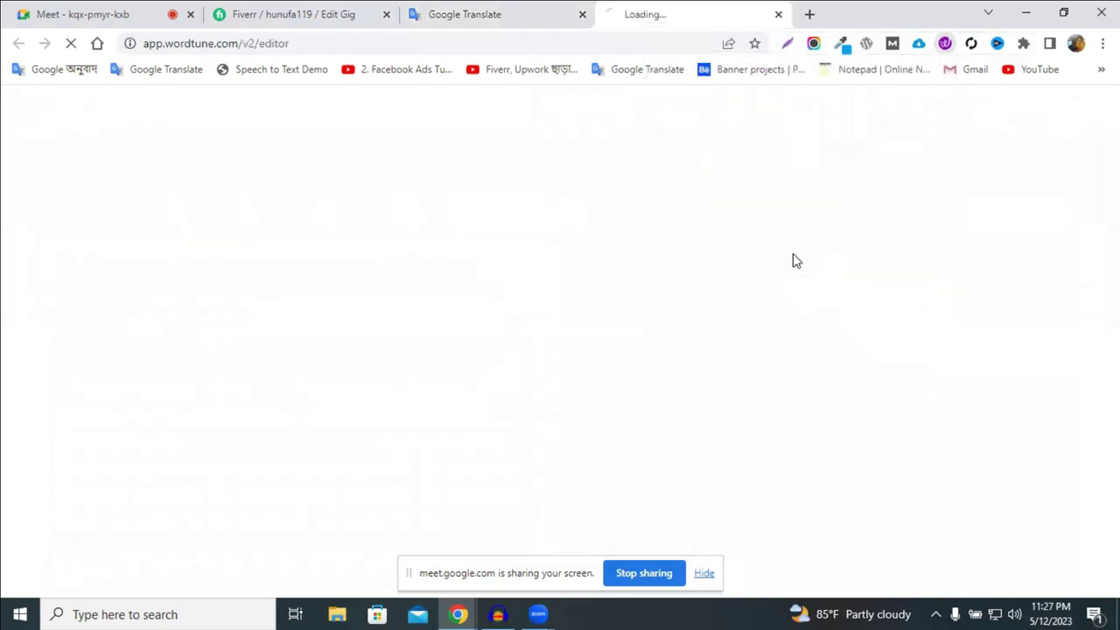
pyautogui.click(495, 7)
pyautogui.click(617, 12)
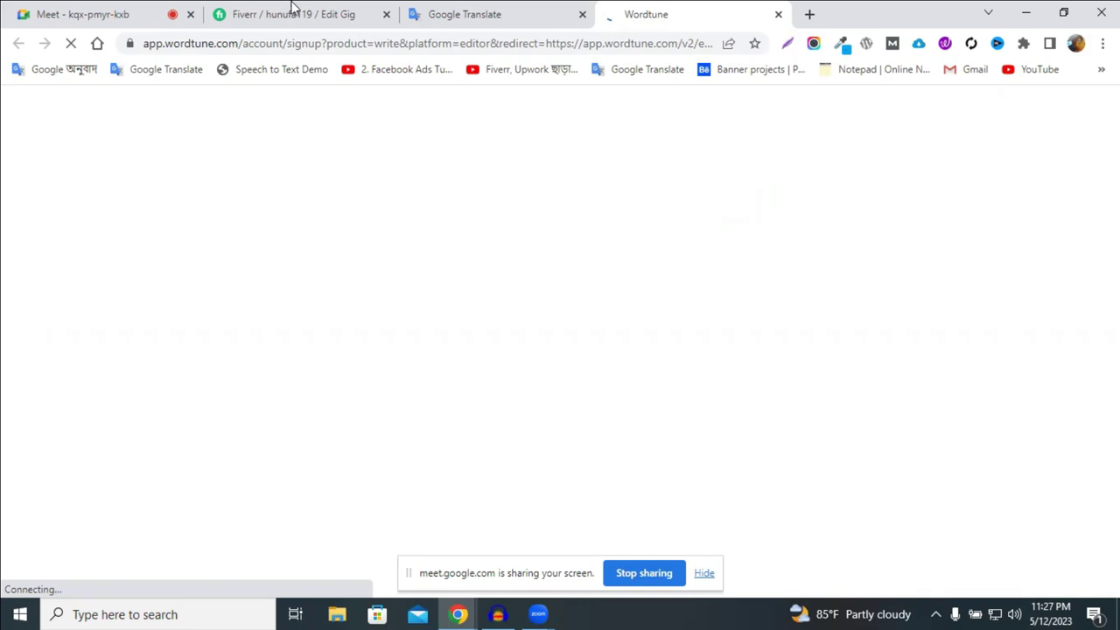
pyautogui.click(467, 10)
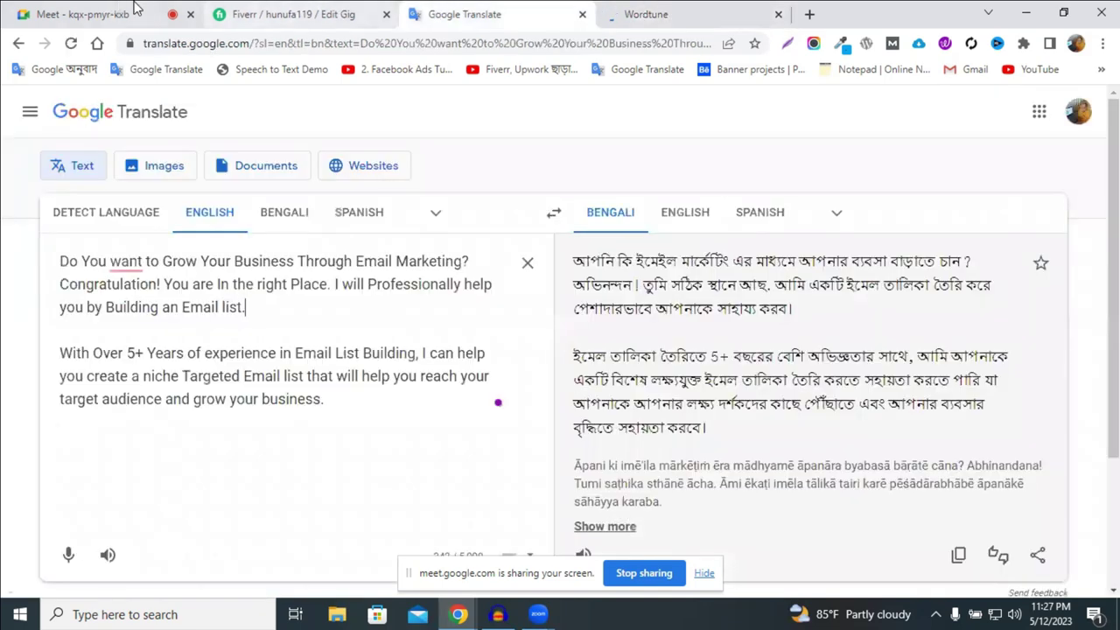
pyautogui.click(663, 11)
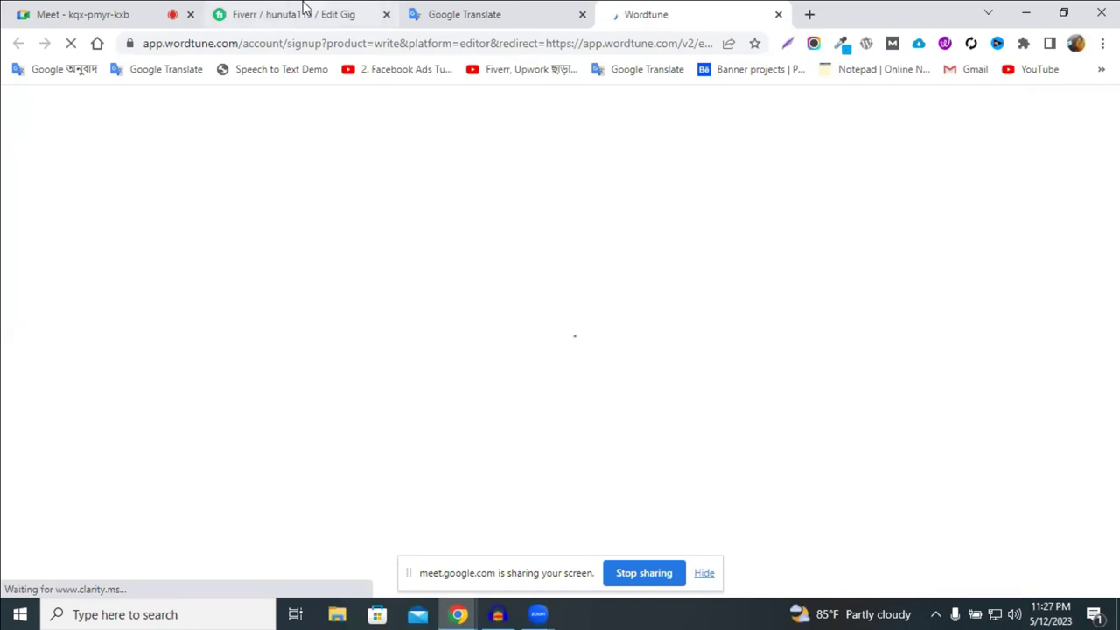
# Sign in to the Wordtune Editor by continuing with a Google account
pyautogui.click(304, 7)
pyautogui.click(474, 301)
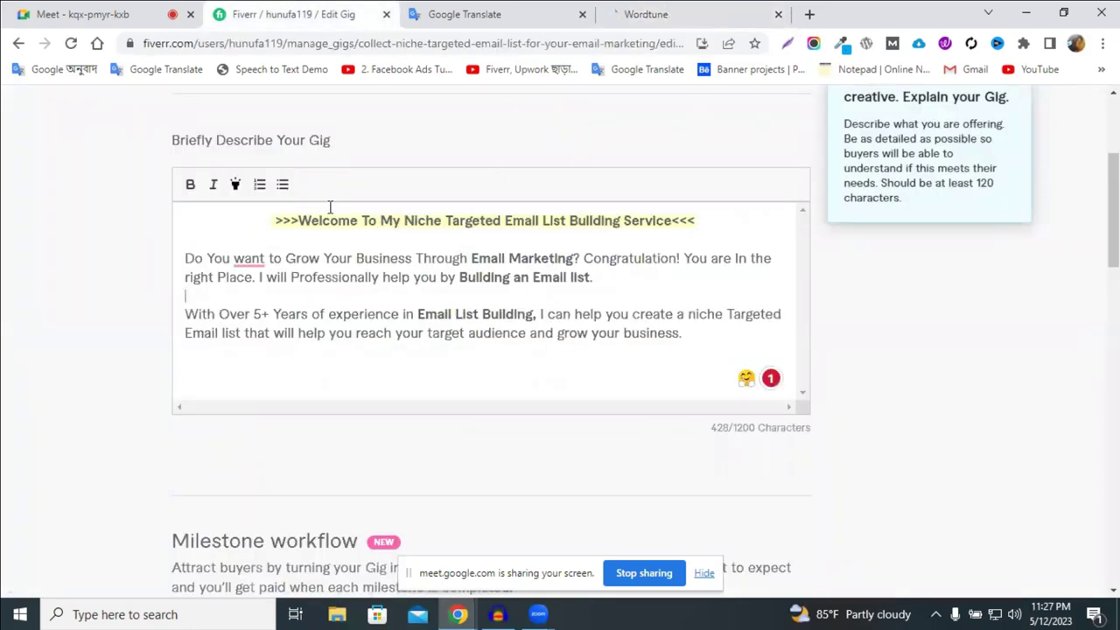
pyautogui.click(650, 11)
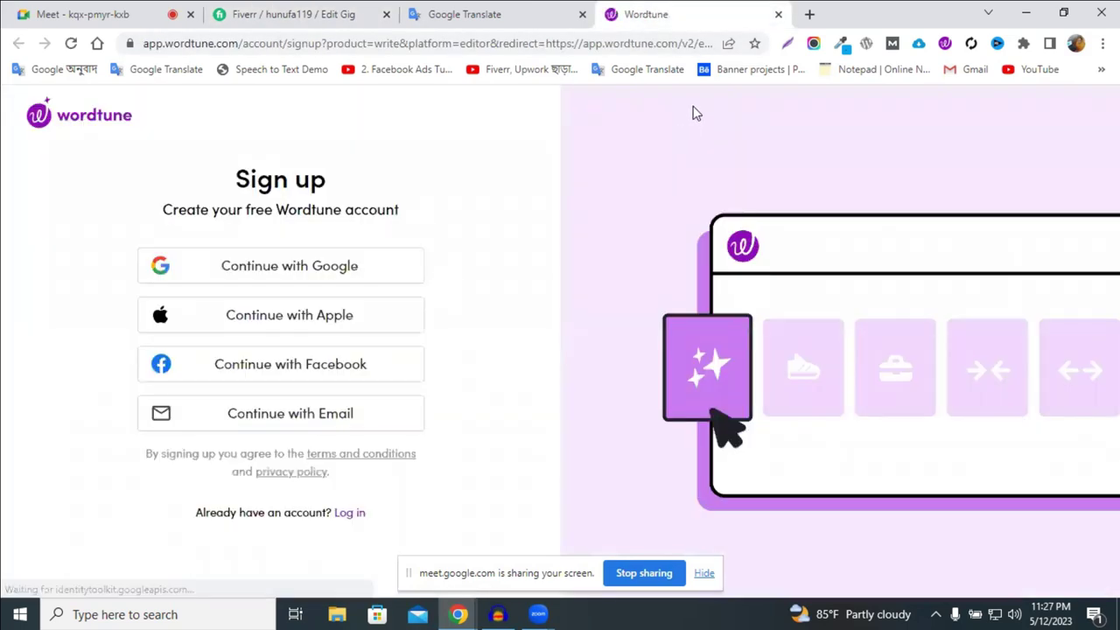
pyautogui.click(289, 260)
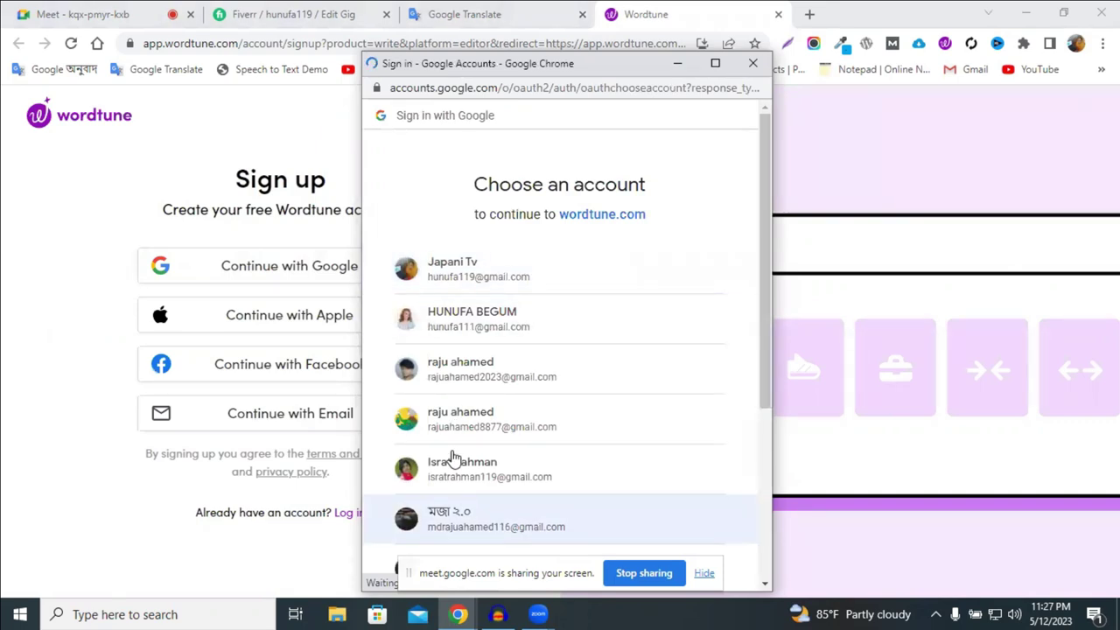
pyautogui.click(454, 461)
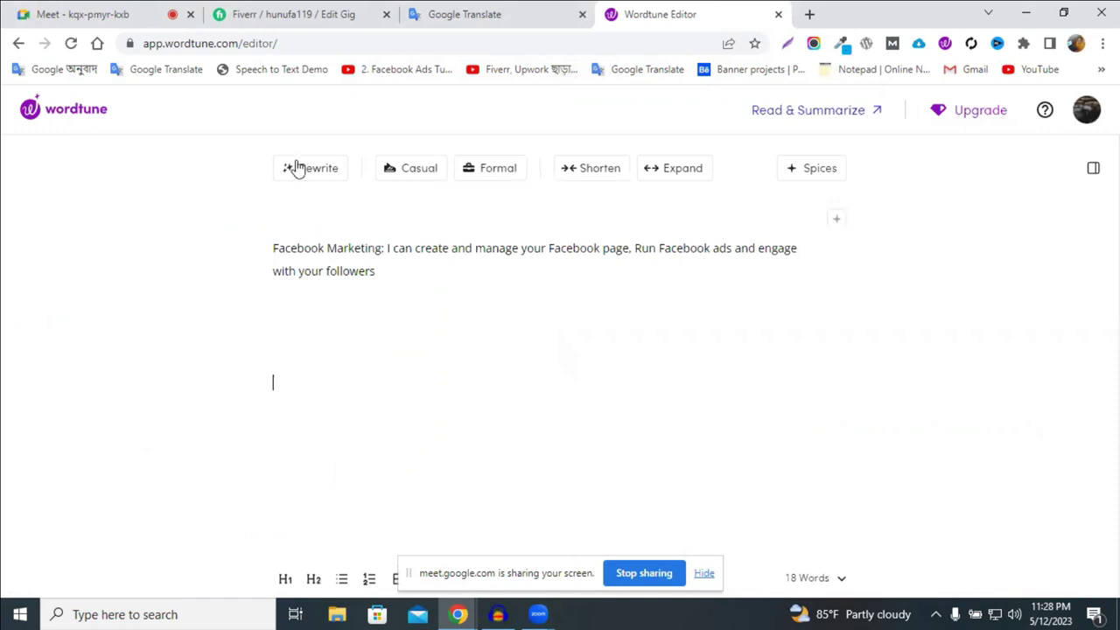
# Replace the editor's text with the copied sentence and rewrite it as "Building an email list is what I will do professionally for you."
pyautogui.click(306, 172)
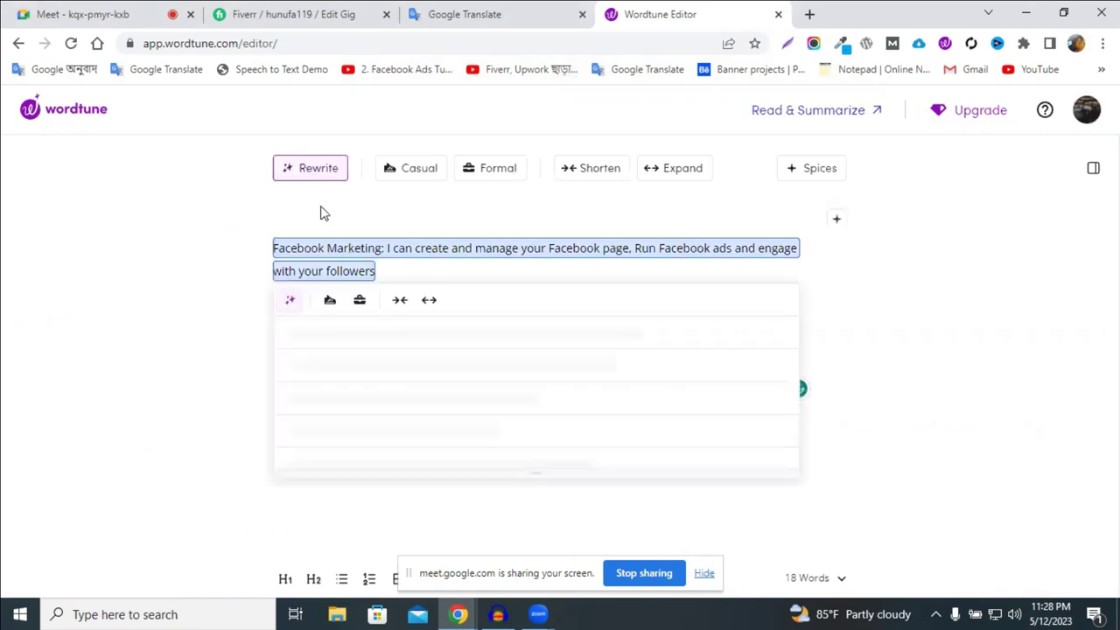
pyautogui.tripleClick(355, 251)
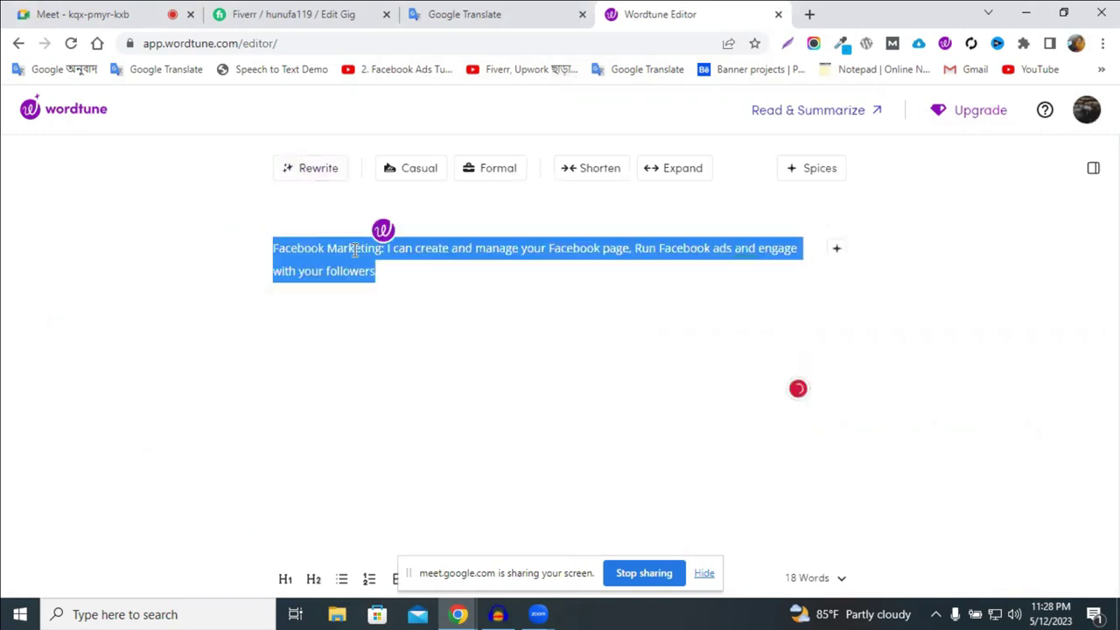
pyautogui.write('I will Professionally help you by Building an Email List.')
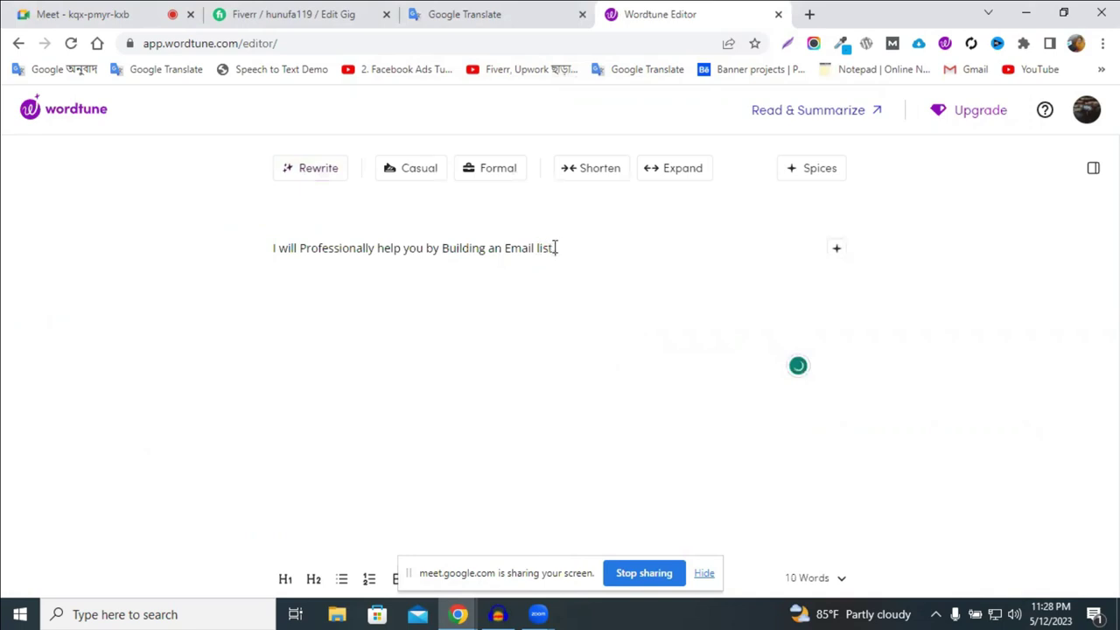
pyautogui.hotkey('ctrl', 'a')
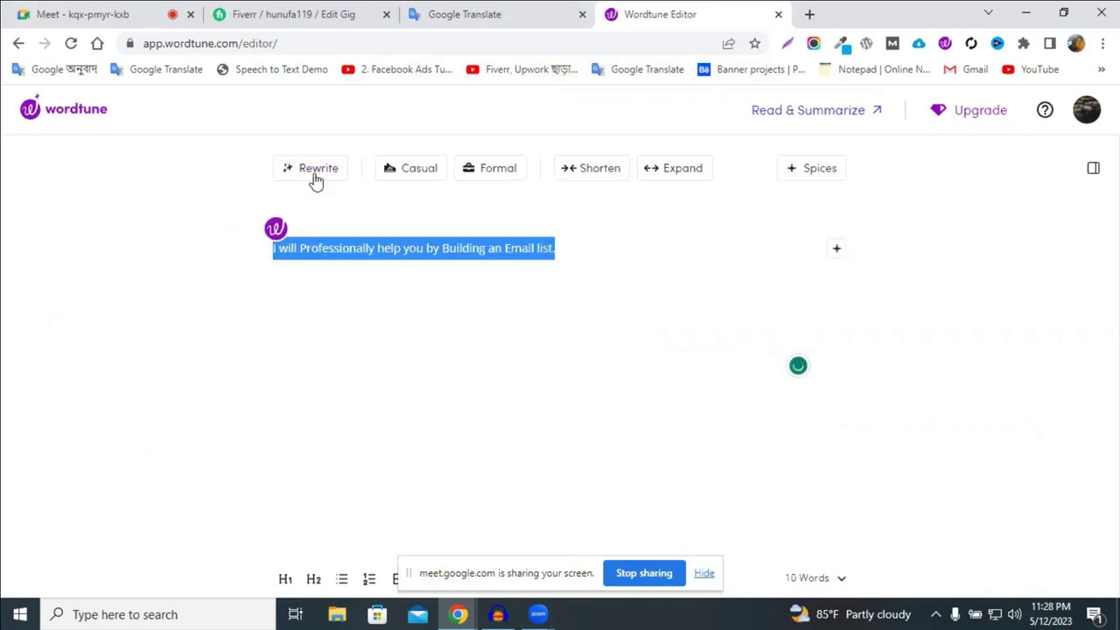
pyautogui.click(315, 180)
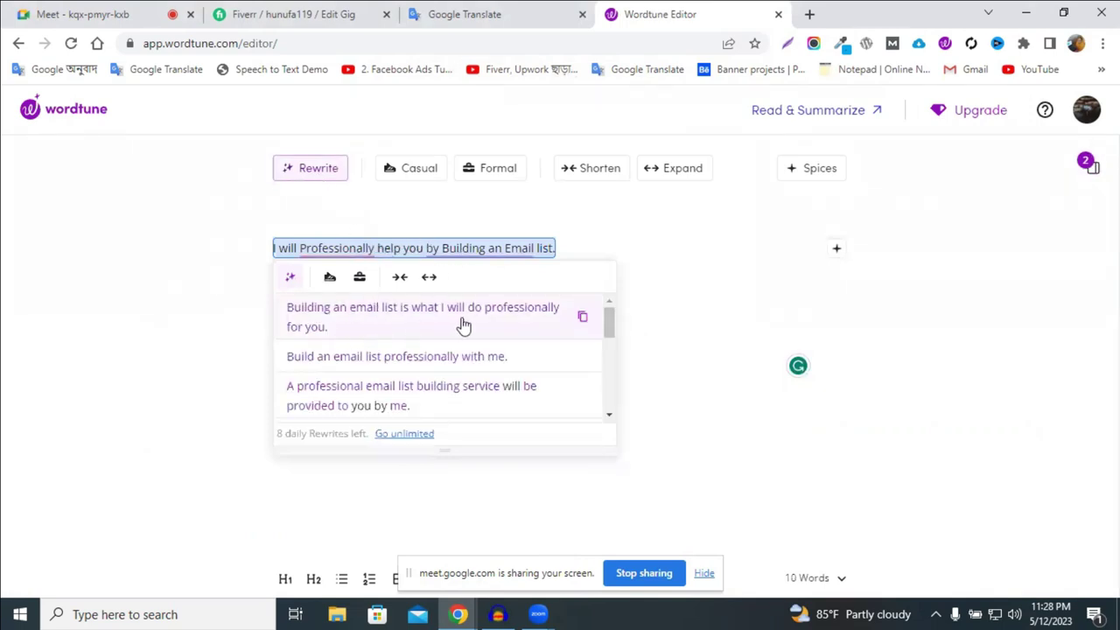
pyautogui.click(400, 306)
# Copy the rewritten sentence into Google Translate below the two paragraphs to check its Bengali meaning
pyautogui.tripleClick(341, 253)
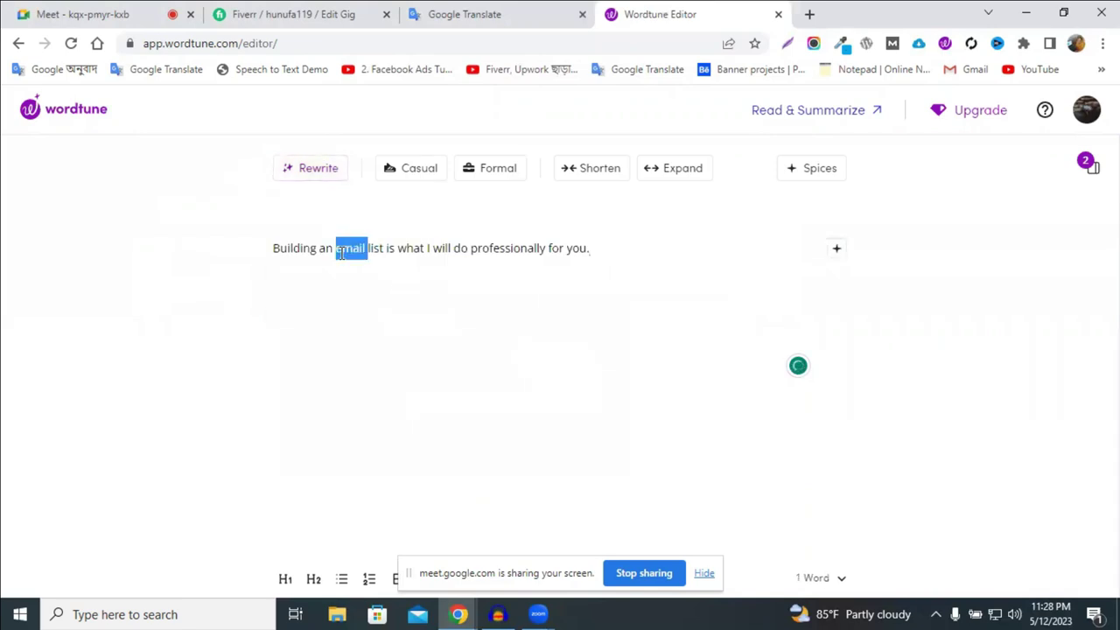
pyautogui.rightClick(341, 253)
pyautogui.click(450, 317)
pyautogui.click(477, 10)
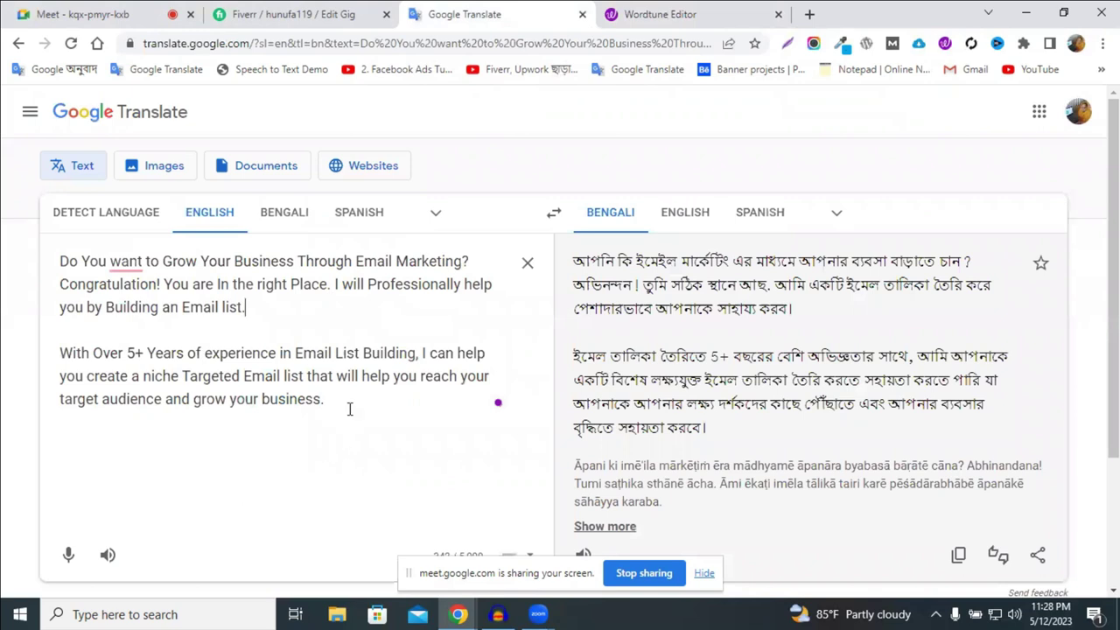
pyautogui.press('Return')
pyautogui.press('Return')
pyautogui.press('Return')
pyautogui.hotkey('ctrl', 'v')
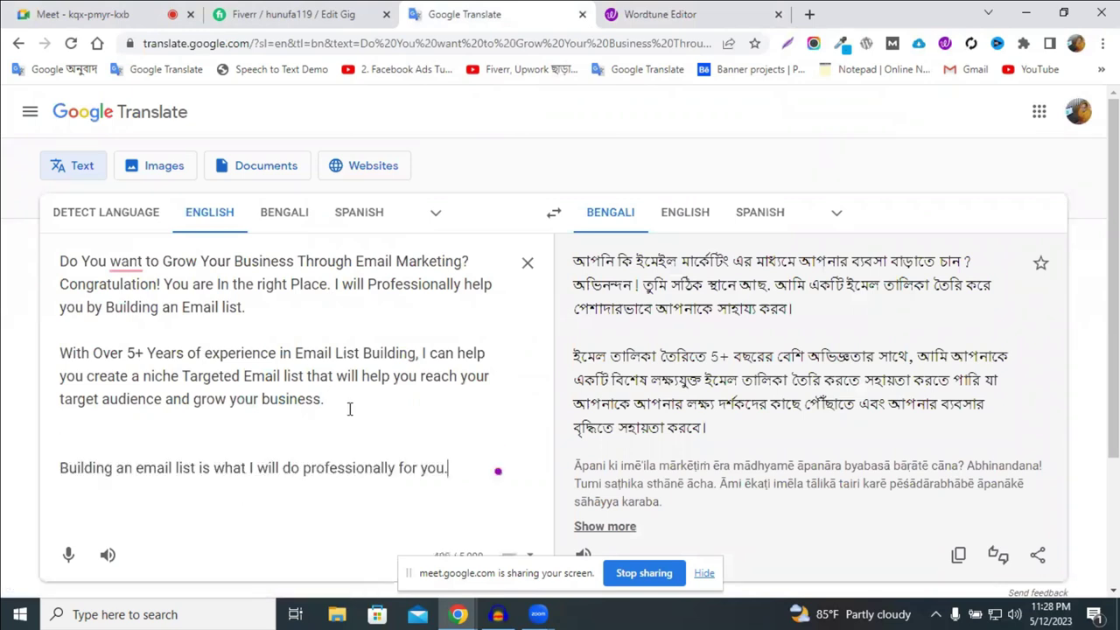
pyautogui.scroll(-2, 367, 393)
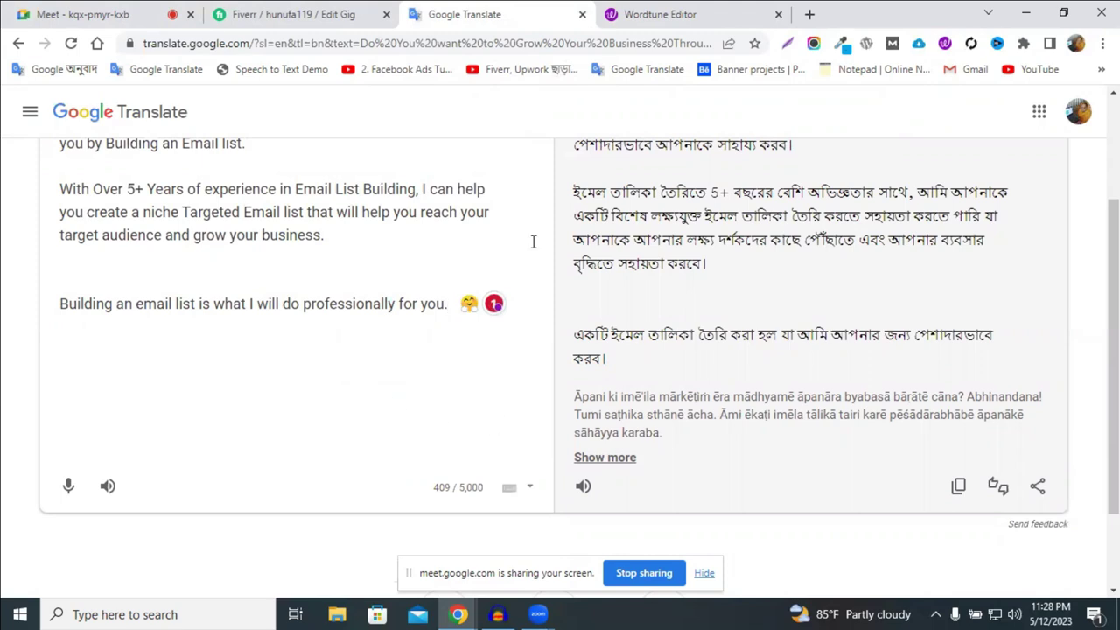
# Review the Wordtune rewrites of the sentence and choose "I will build your email list professionally."
pyautogui.click(660, 15)
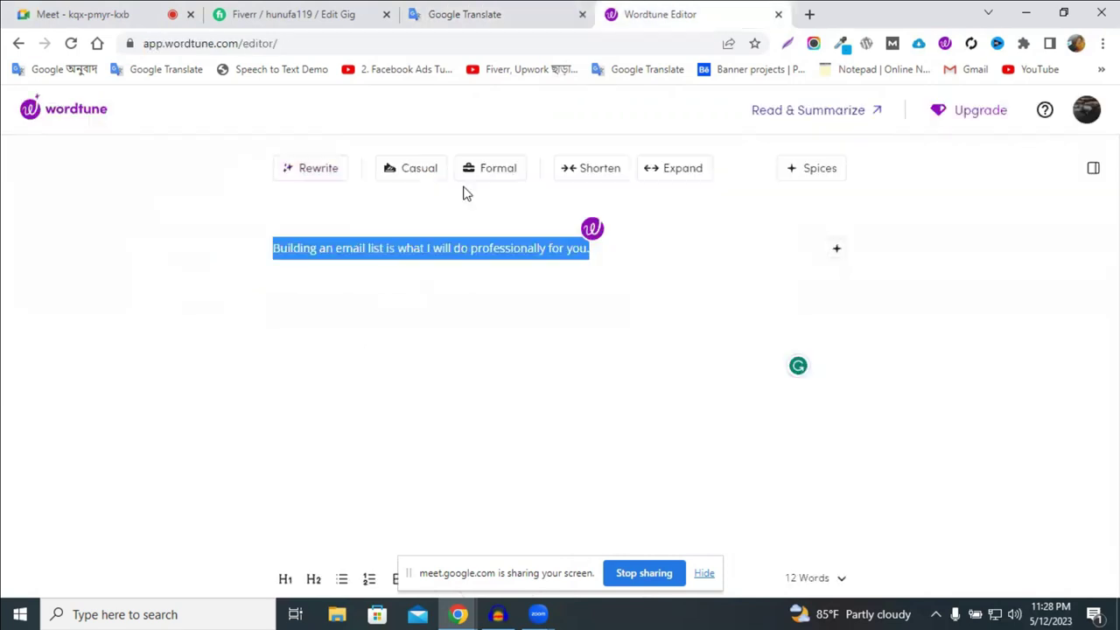
pyautogui.click(305, 179)
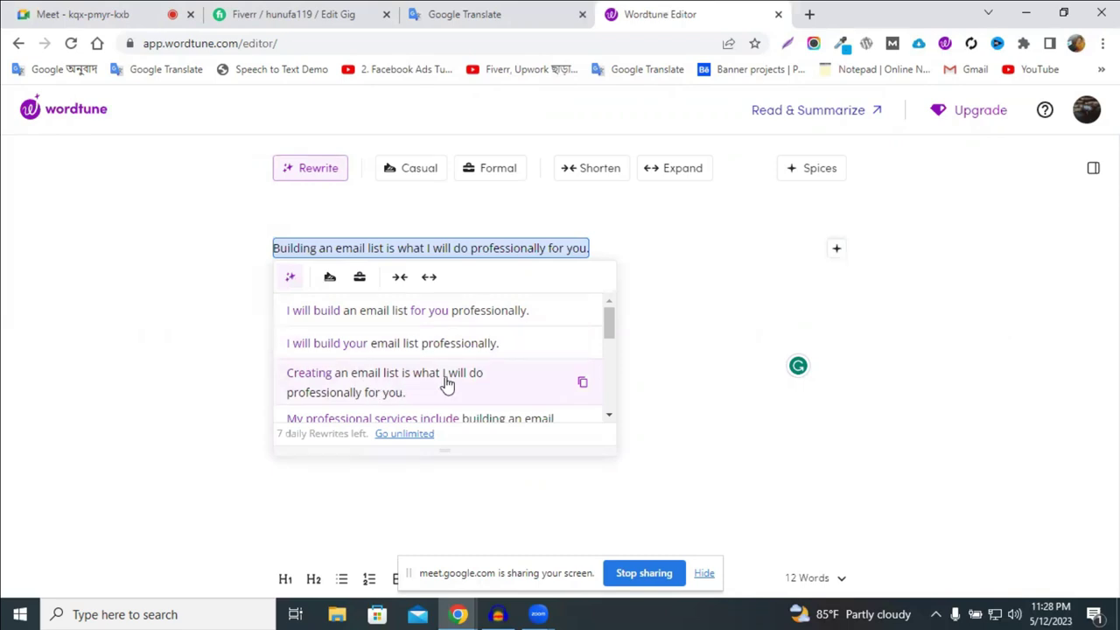
pyautogui.scroll(-1, 422, 388)
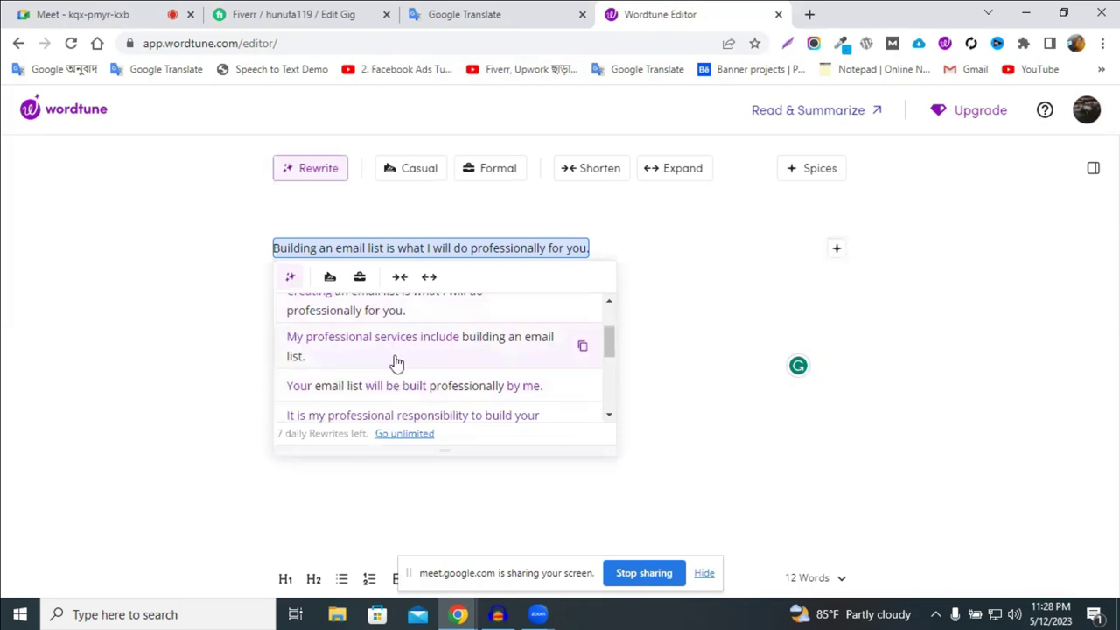
pyautogui.scroll(-1, 398, 360)
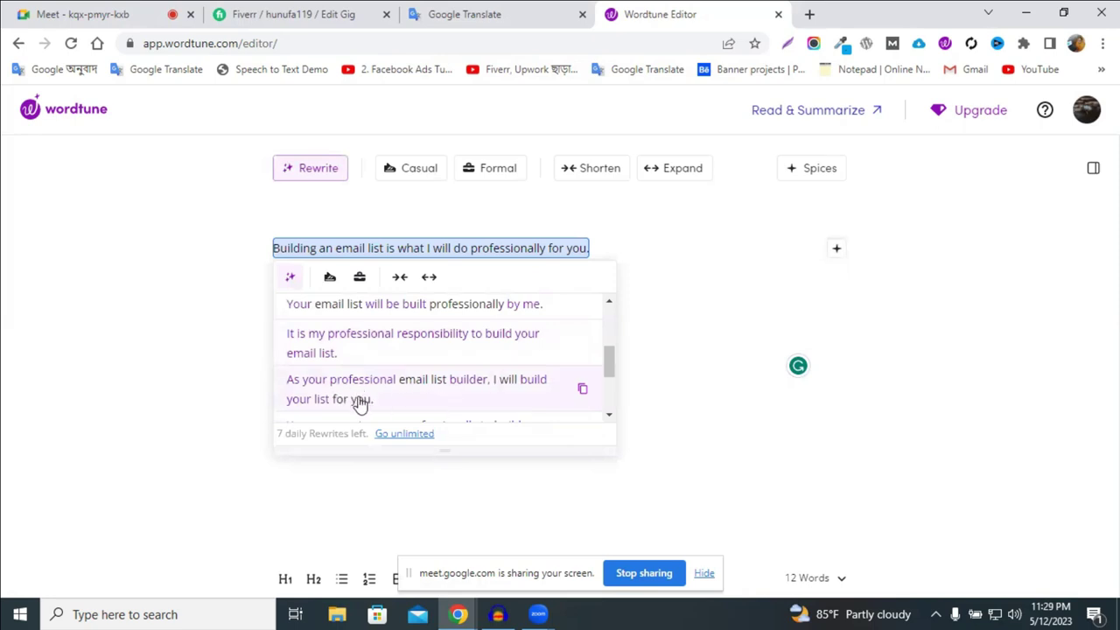
pyautogui.scroll(-2, 405, 400)
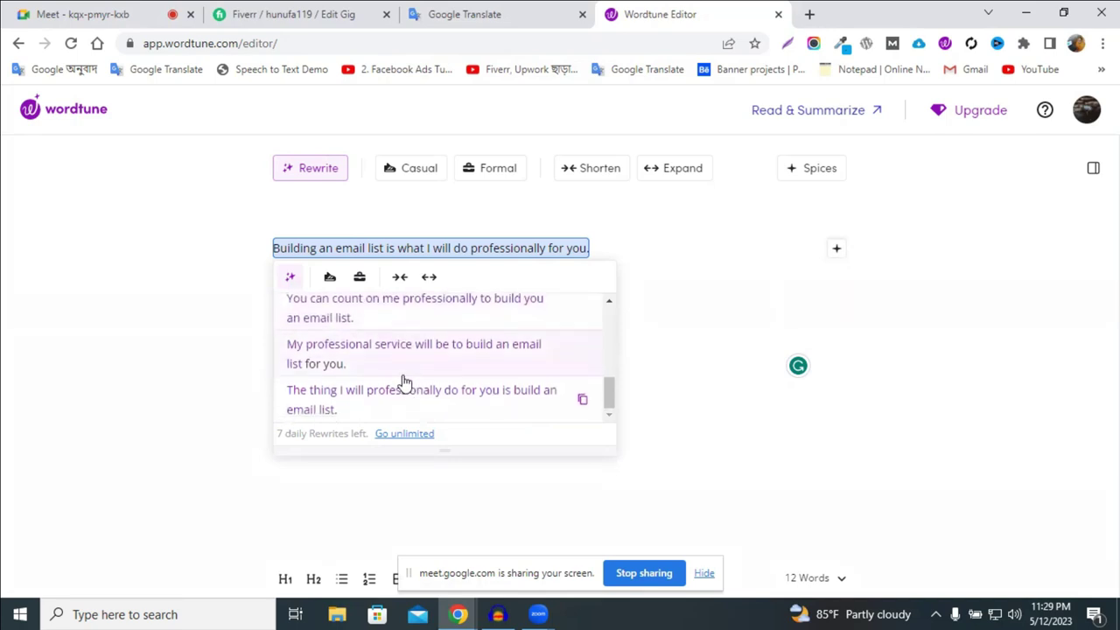
pyautogui.scroll(2, 388, 381)
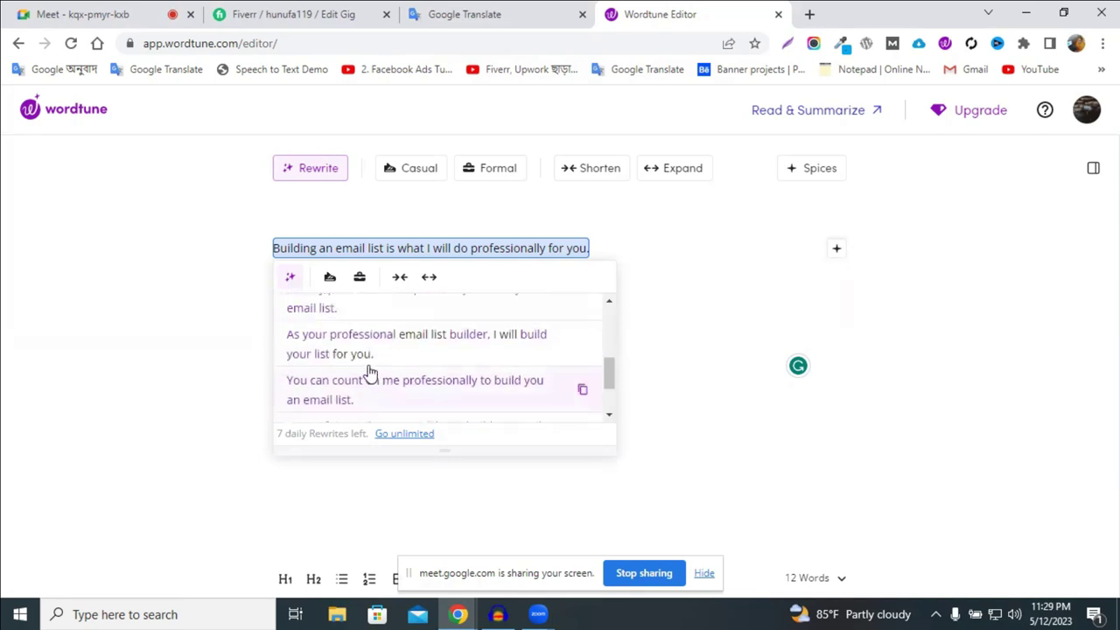
pyautogui.scroll(4, 386, 371)
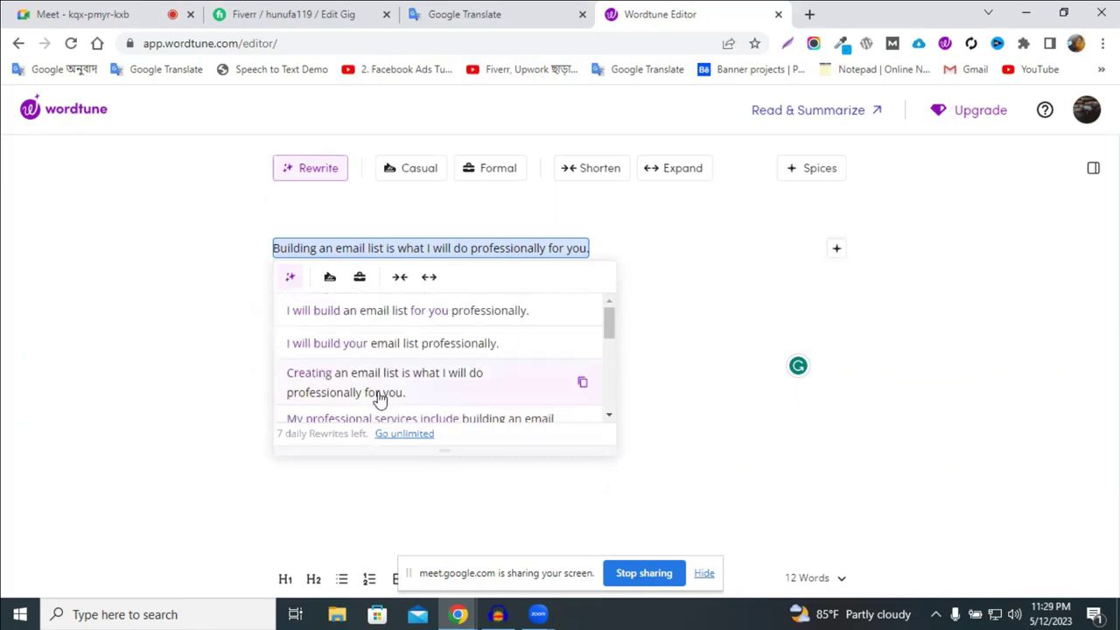
pyautogui.click(353, 347)
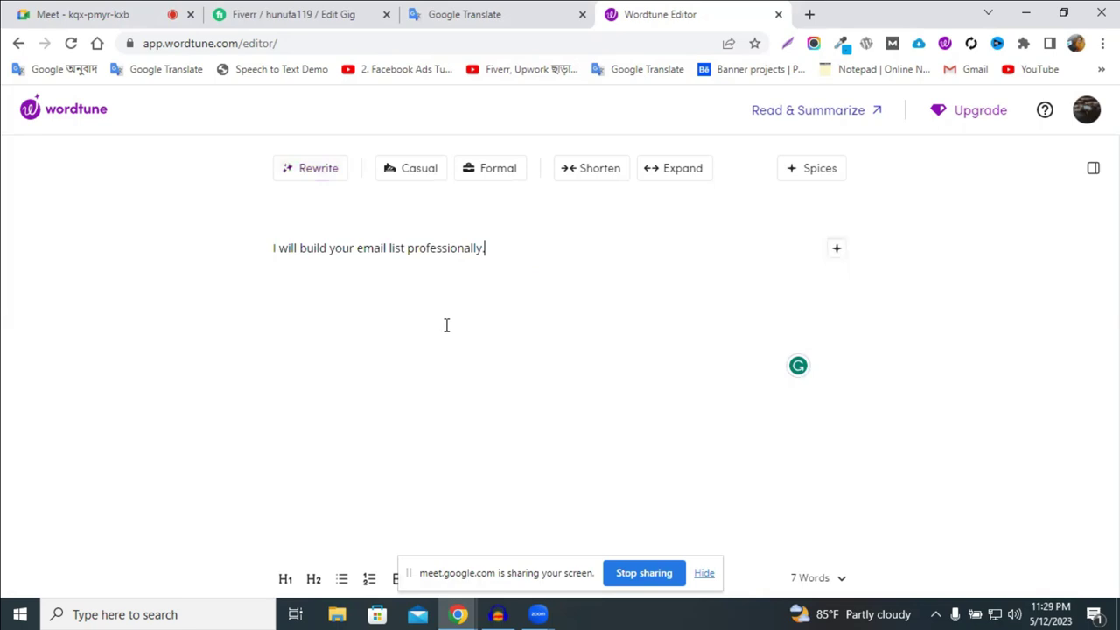
# Copy the new sentence and paste it over the last line of the source text in Google Translate
pyautogui.doubleClick(394, 248)
pyautogui.tripleClick(394, 248)
pyautogui.rightClick(394, 247)
pyautogui.click(464, 300)
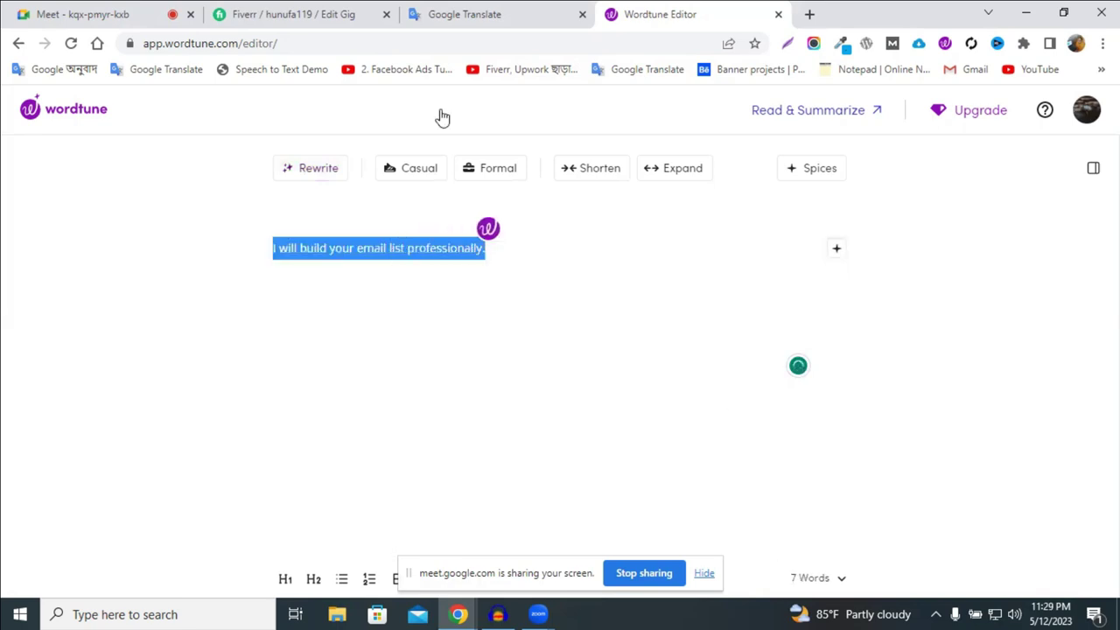
pyautogui.click(420, 14)
pyautogui.tripleClick(244, 298)
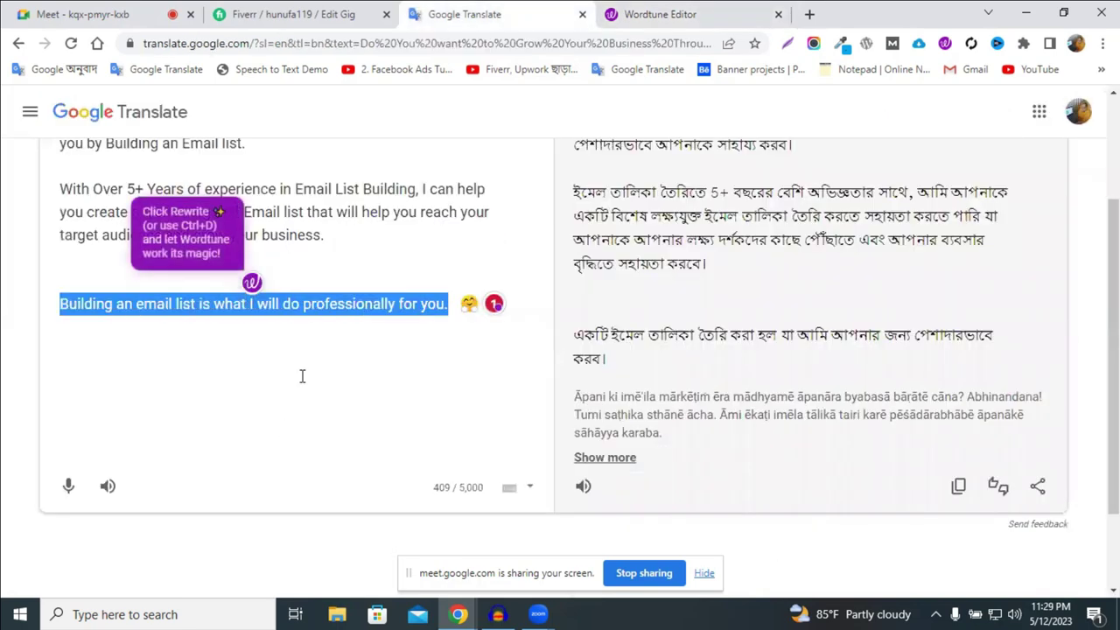
pyautogui.rightClick(243, 287)
pyautogui.click(331, 366)
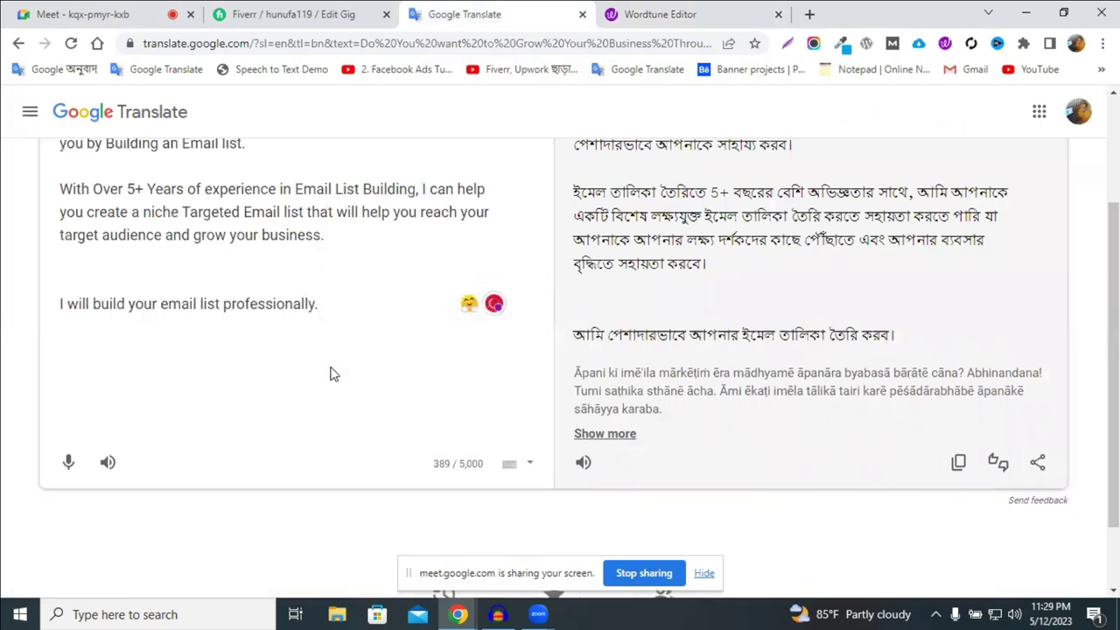
# Replace the last sentence of the first paragraph in Google Translate with "I will build your email list professionally."
pyautogui.scroll(2, 382, 283)
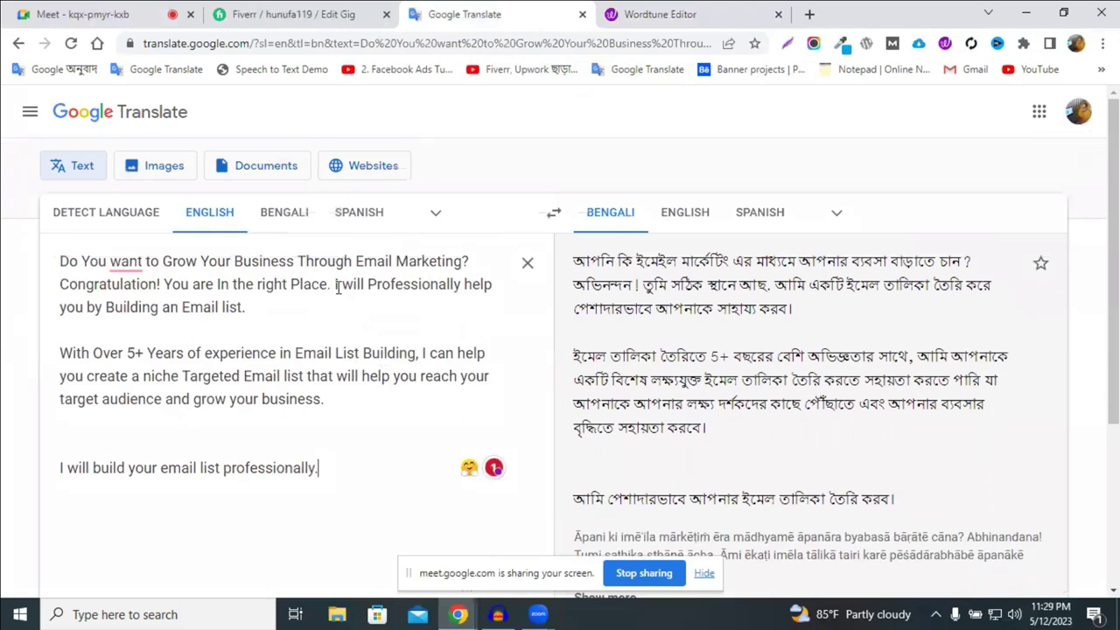
pyautogui.moveTo(336, 285); pyautogui.dragTo(345, 302)
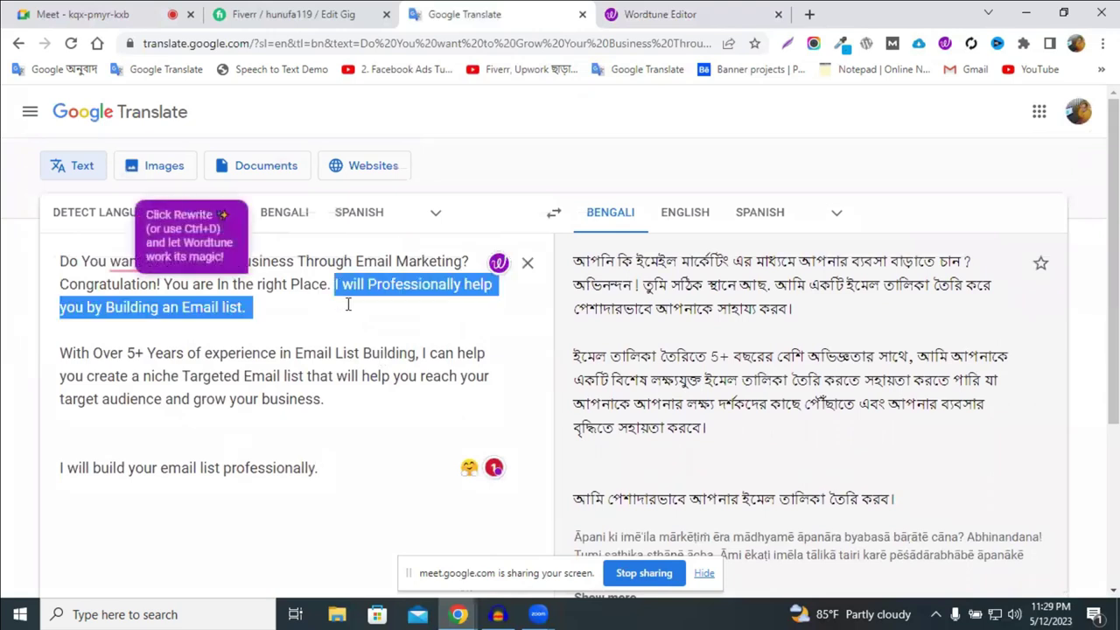
pyautogui.hotkey('ctrl', 'v')
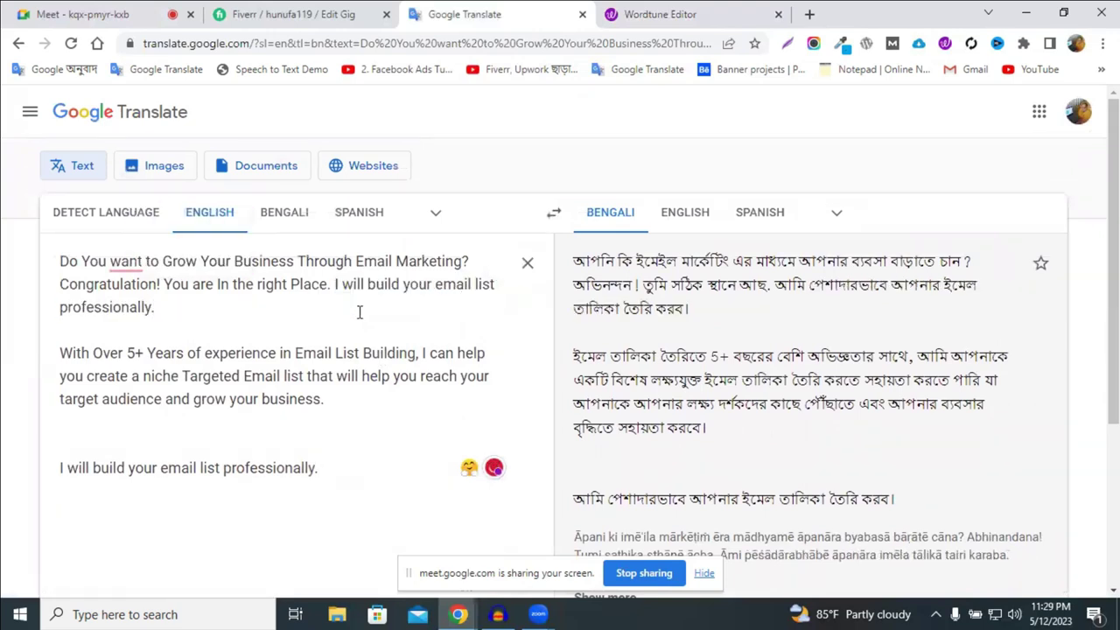
# Replace "I will Professionally help you by Building an Email list." in the Fiverr gig description with "I will build your email list professionally."
pyautogui.tripleClick(210, 276)
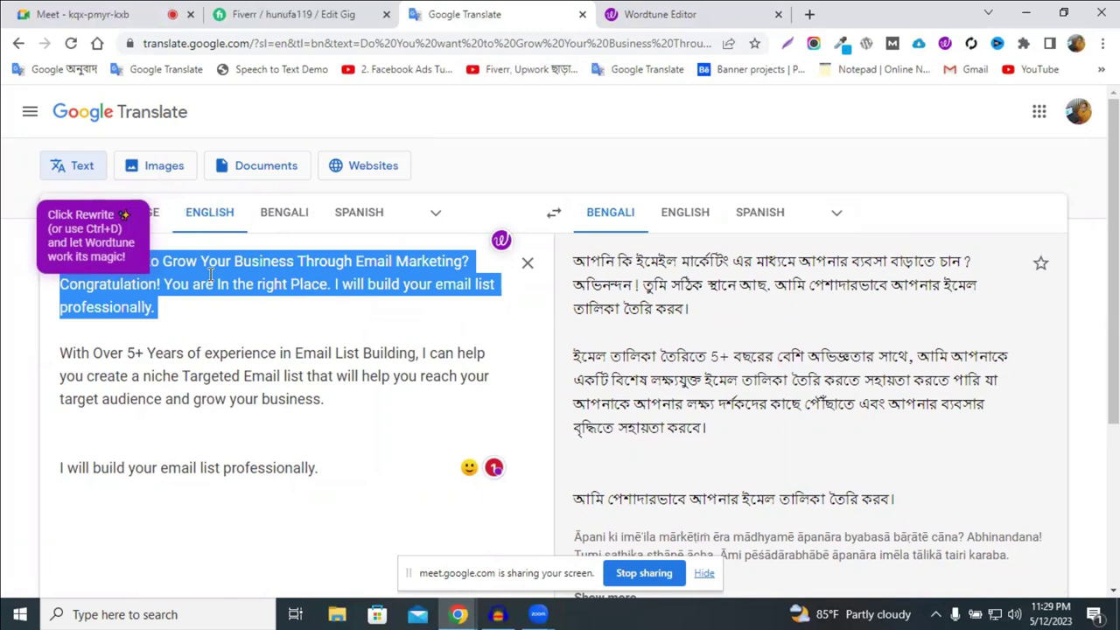
pyautogui.moveTo(328, 404); pyautogui.dragTo(62, 261)
pyautogui.rightClick(99, 268)
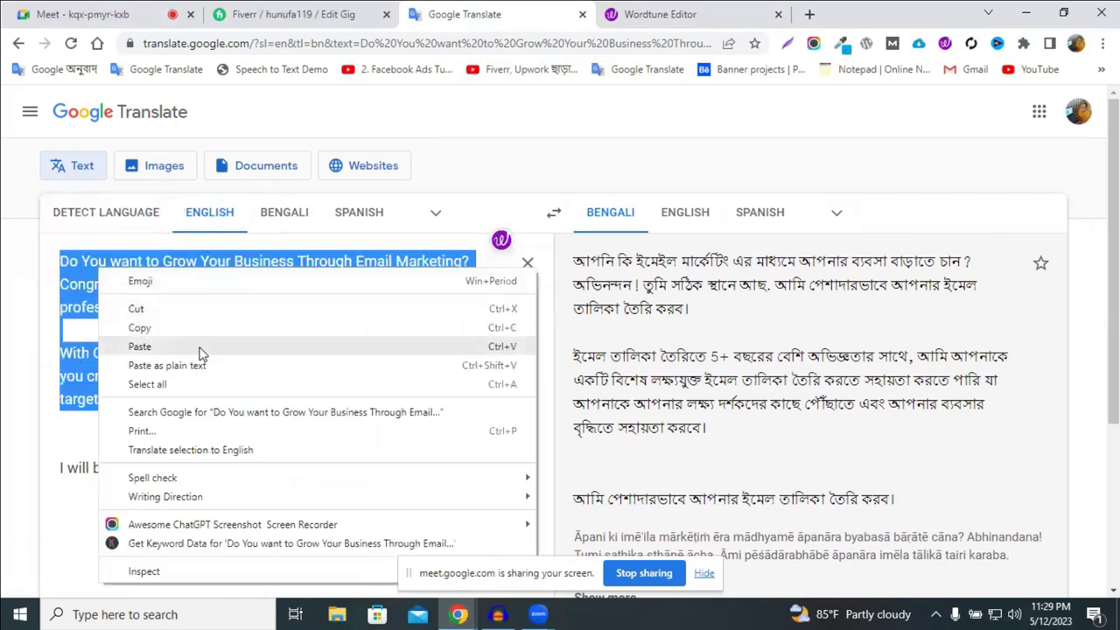
pyautogui.click(200, 343)
pyautogui.hotkey('ctrl', 'shift', 'Tab')
pyautogui.click(257, 281)
pyautogui.moveTo(259, 277); pyautogui.dragTo(586, 277)
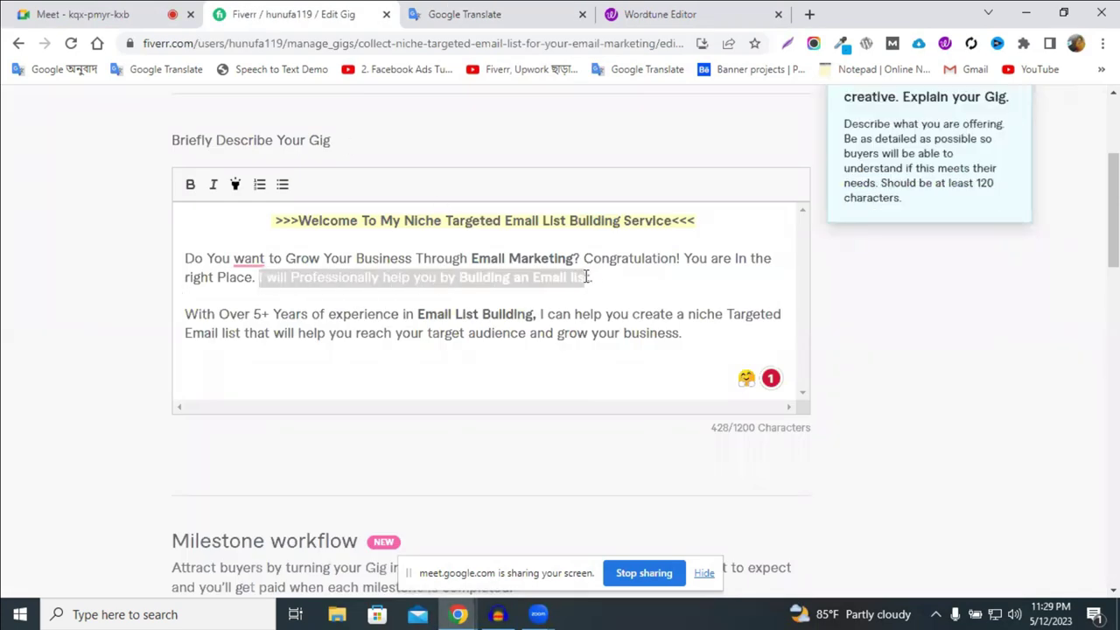
pyautogui.rightClick(588, 277)
pyautogui.click(656, 352)
pyautogui.write('.')
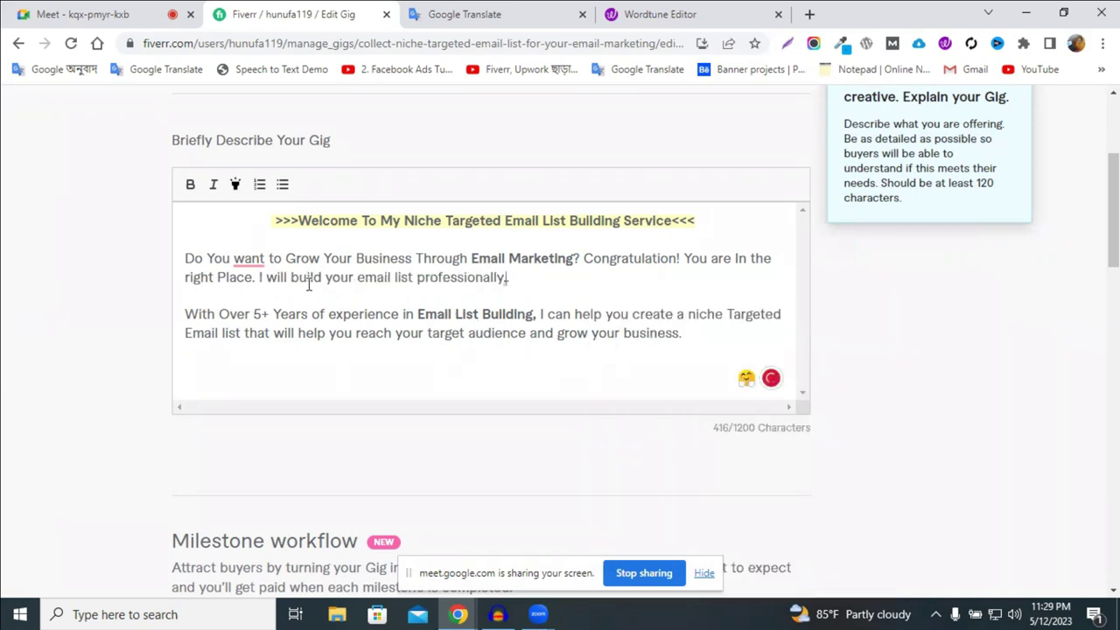
# Make "email list" bold in the new sentence of the gig description
pyautogui.moveTo(357, 276); pyautogui.dragTo(411, 275)
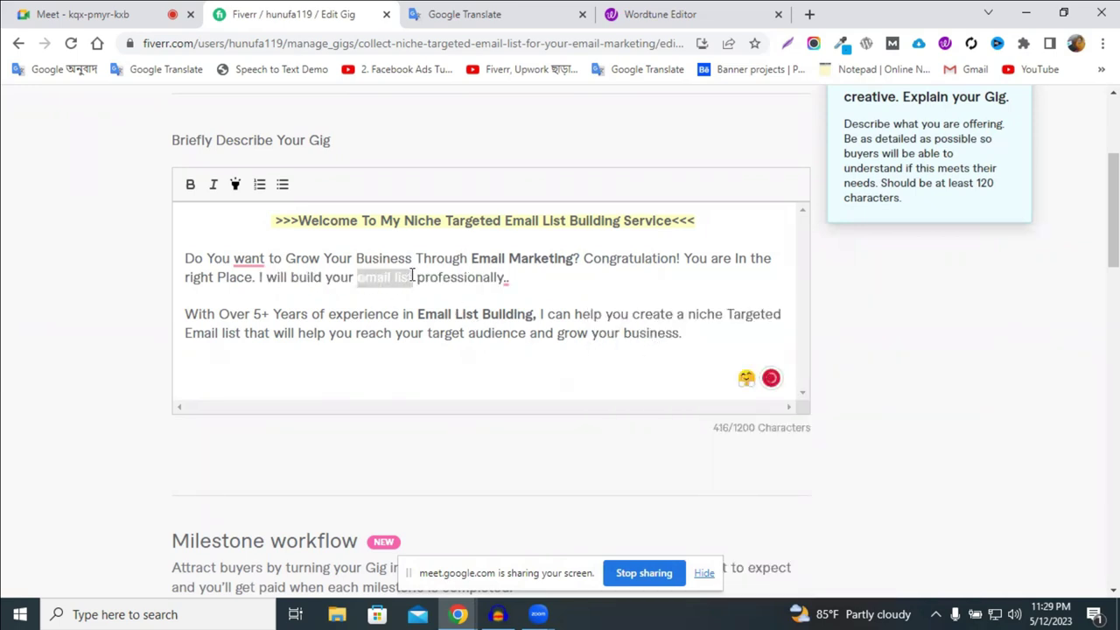
pyautogui.click(192, 187)
pyautogui.click(371, 280)
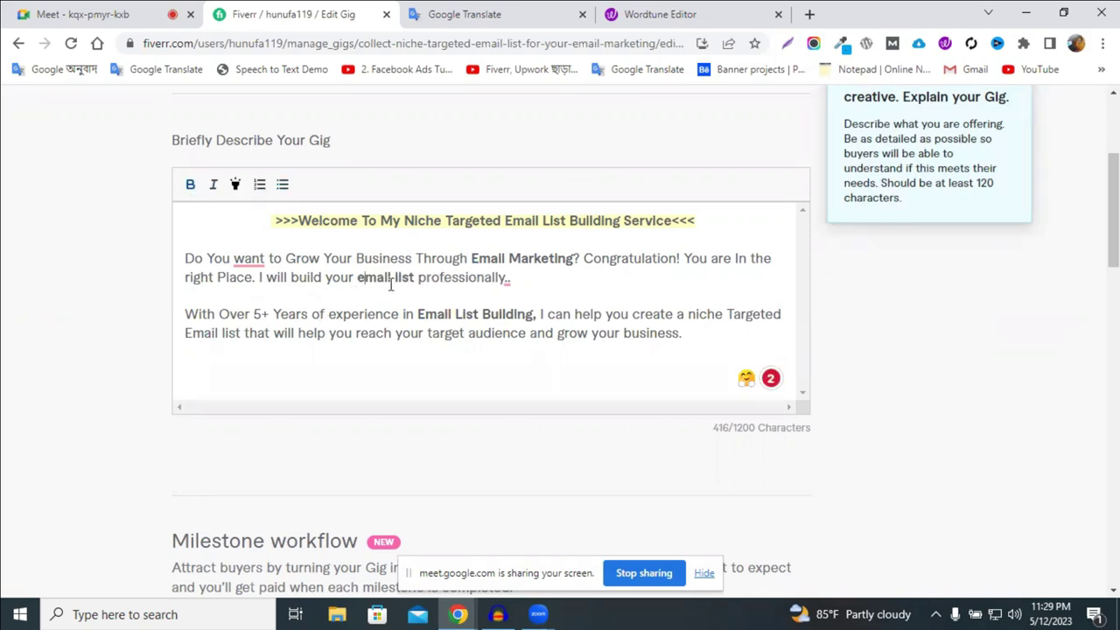
# Generate Wordtune rewrites of "I will build your email list professionally." and look through the suggestions
pyautogui.click(652, 14)
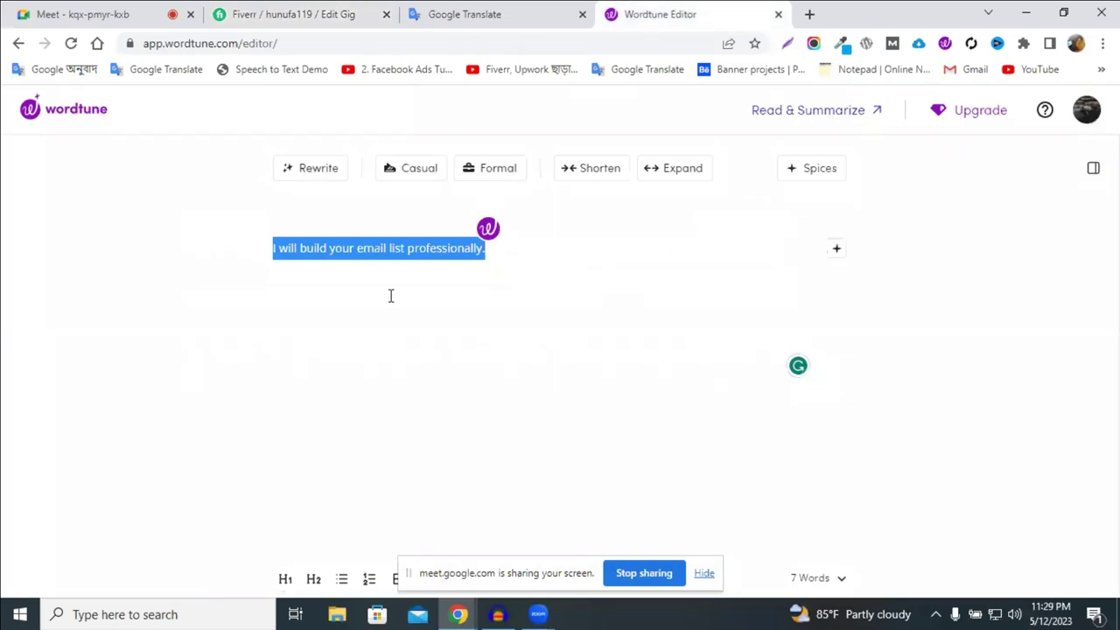
pyautogui.click(314, 171)
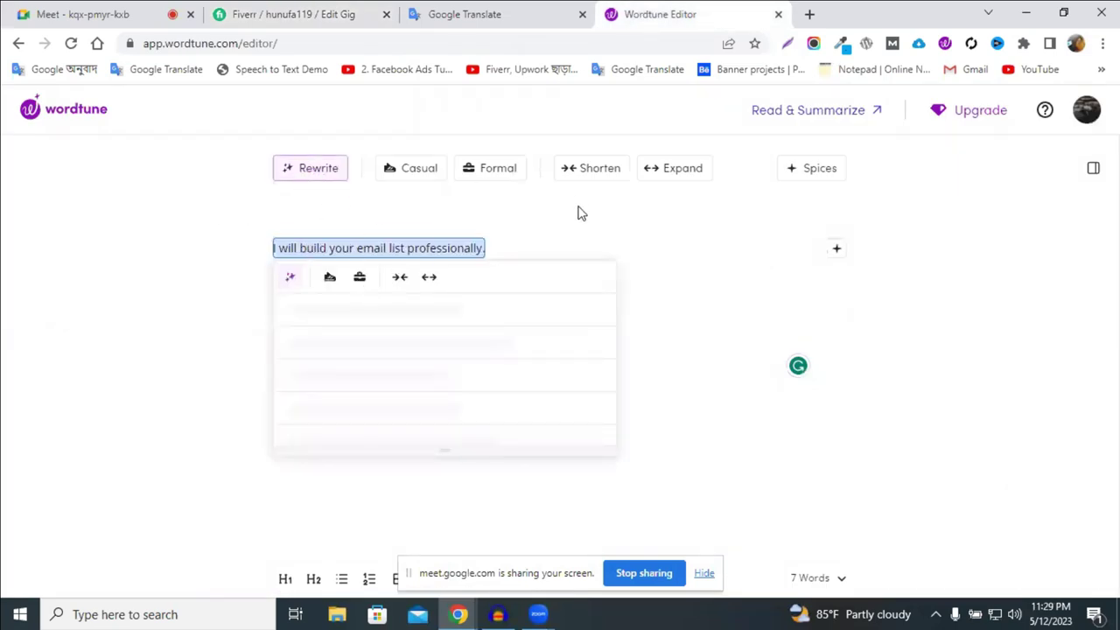
pyautogui.scroll(-5, 462, 352)
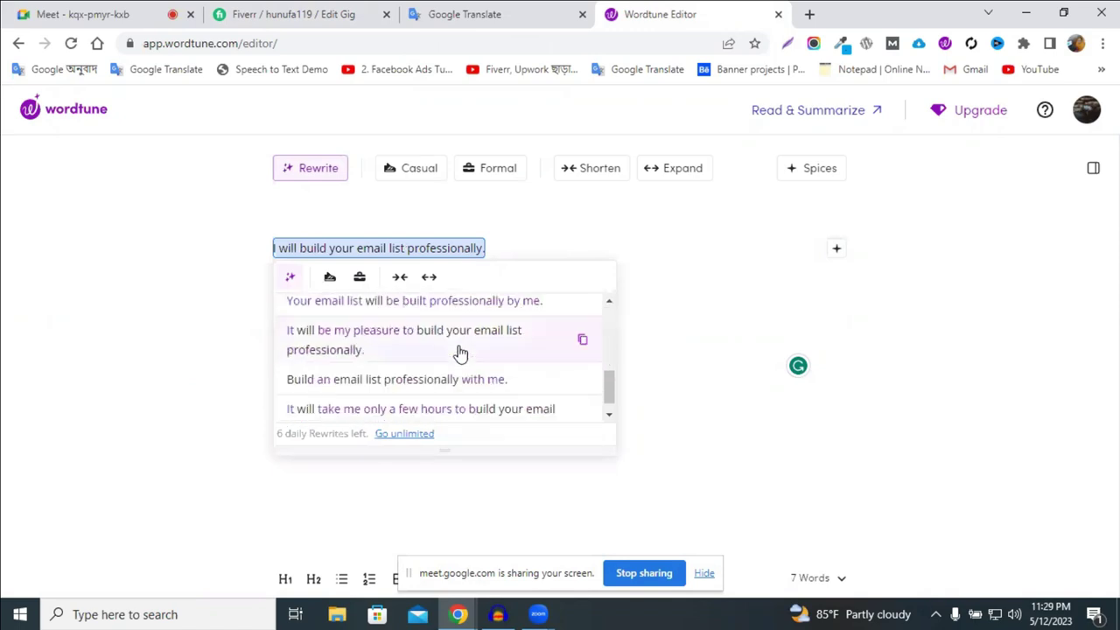
pyautogui.scroll(-2, 461, 353)
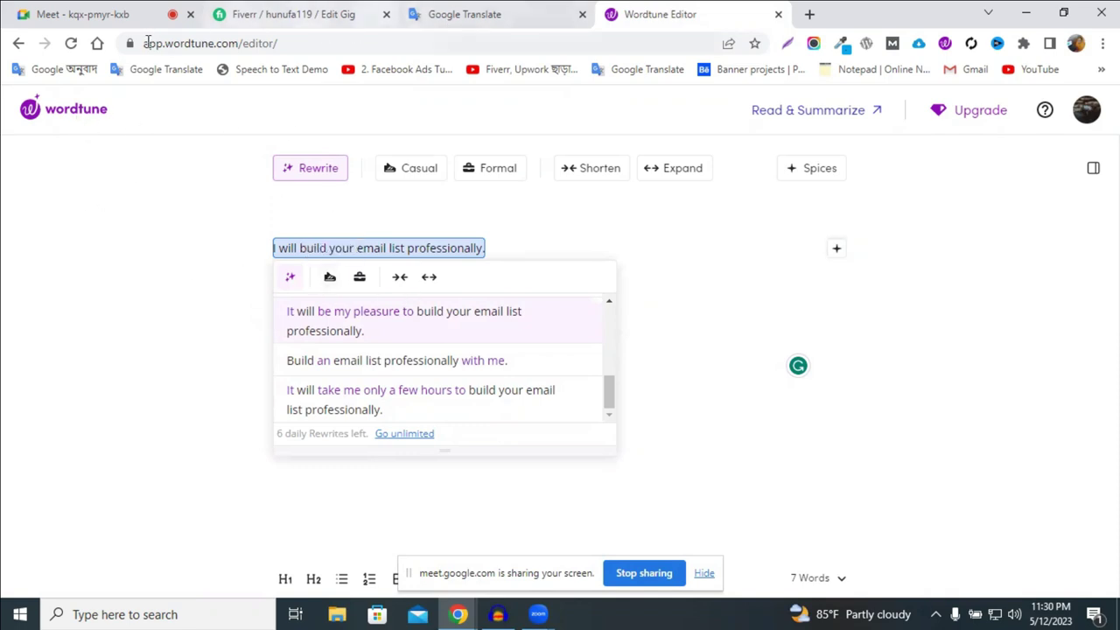
pyautogui.doubleClick(208, 44)
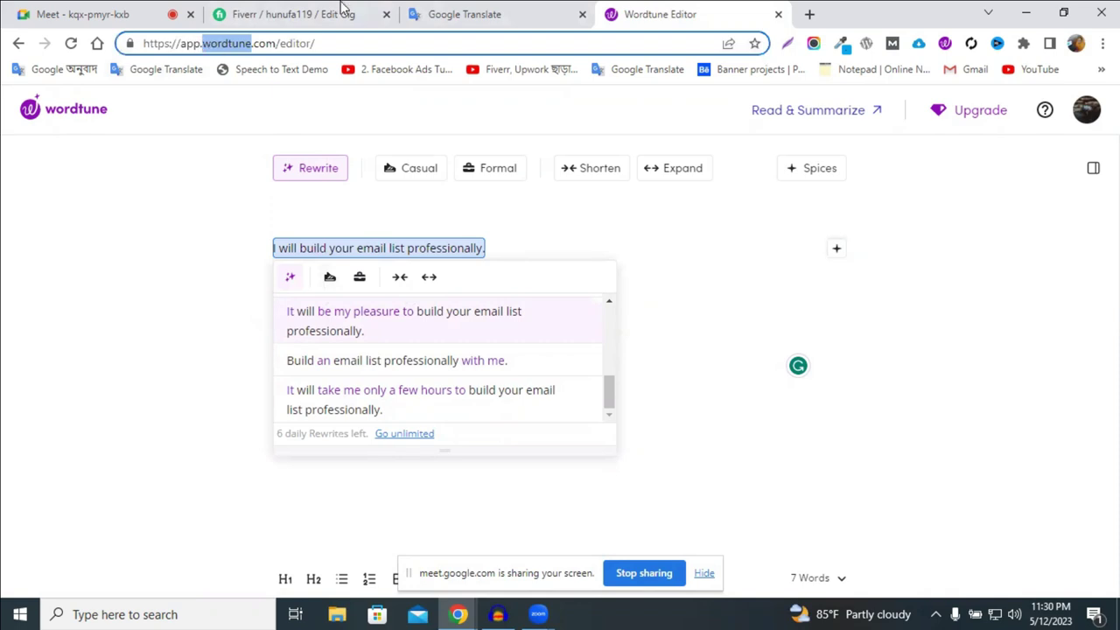
# Close Wordtune and return to the end of the Fiverr gig description
pyautogui.click(779, 15)
pyautogui.click(294, 14)
pyautogui.scroll(-1, 382, 298)
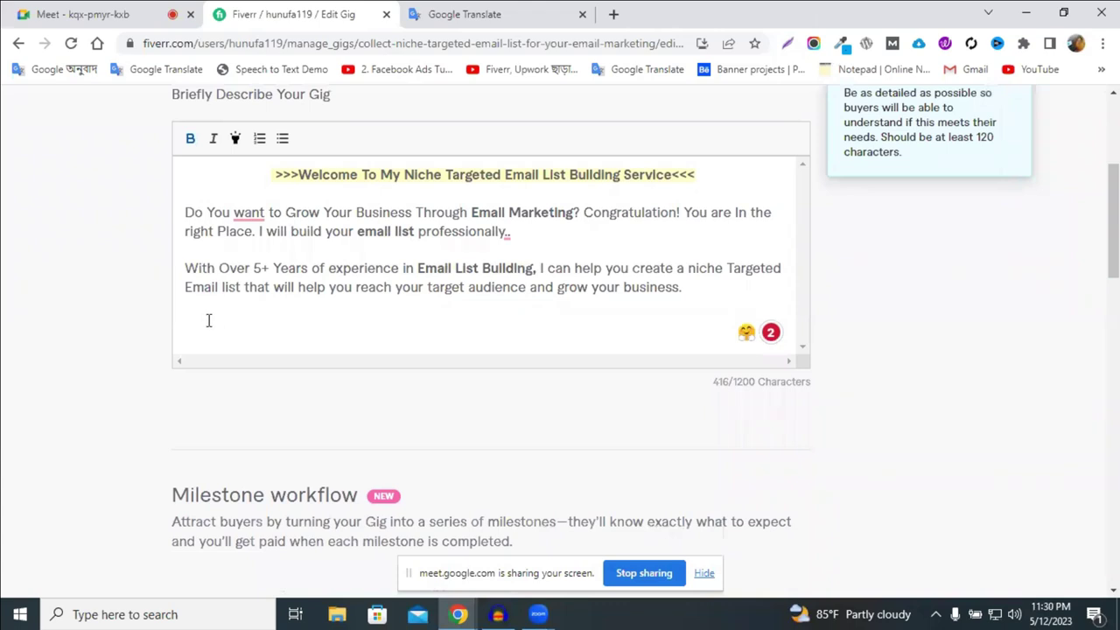
pyautogui.scroll(-3, 208, 320)
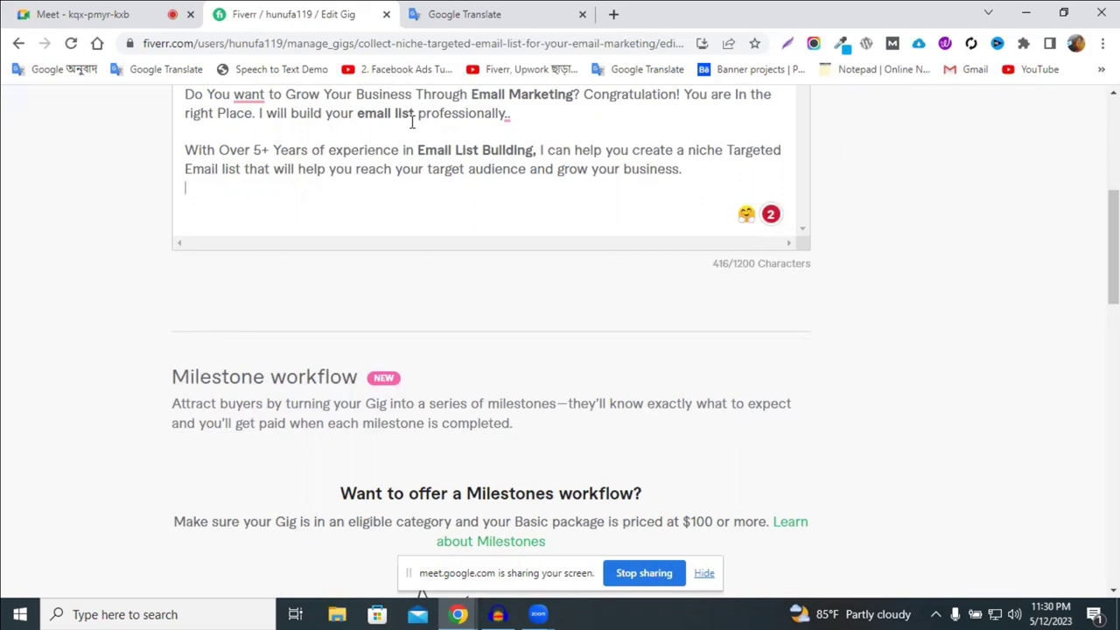
# Examine the descriptions of the competing email list and B2B lead generation gigs open in the incognito window
pyautogui.moveTo(484, 613)
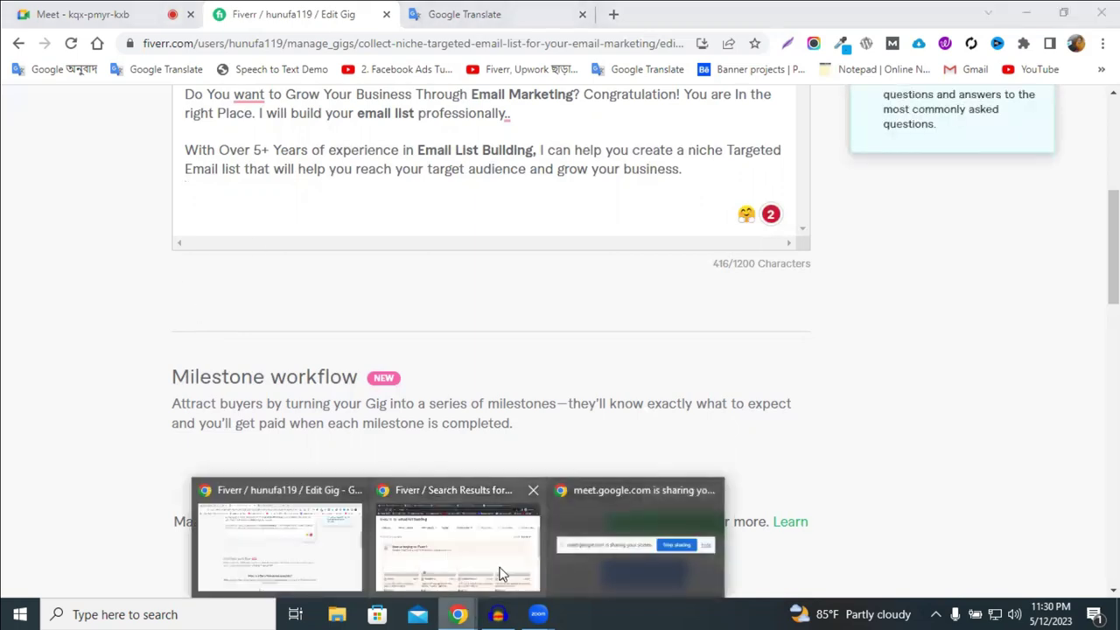
pyautogui.click(499, 570)
pyautogui.click(628, 7)
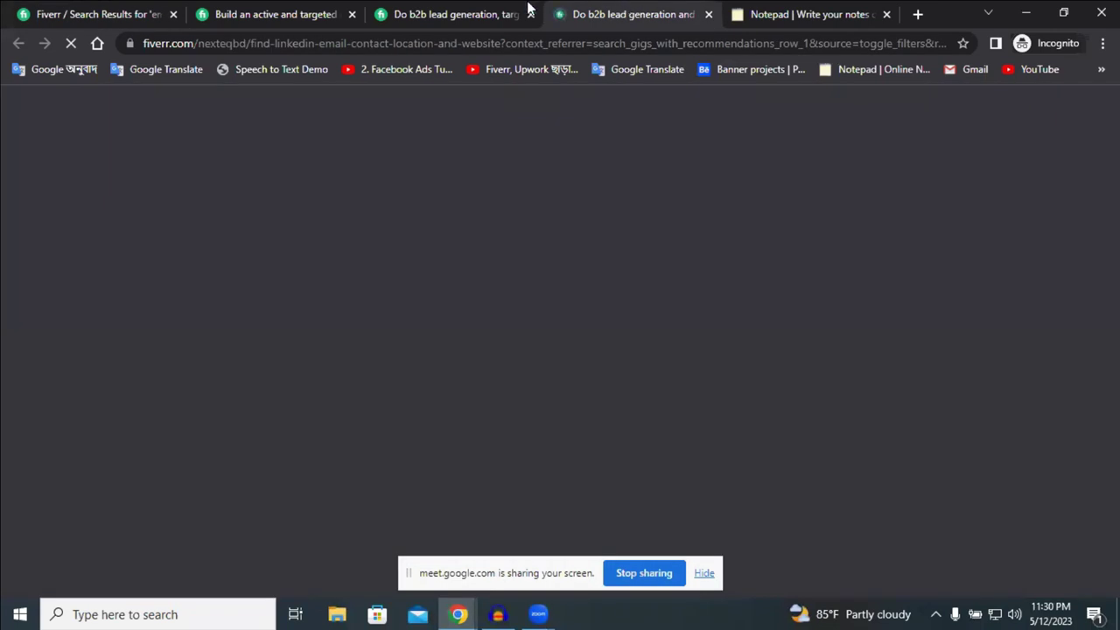
pyautogui.click(458, 10)
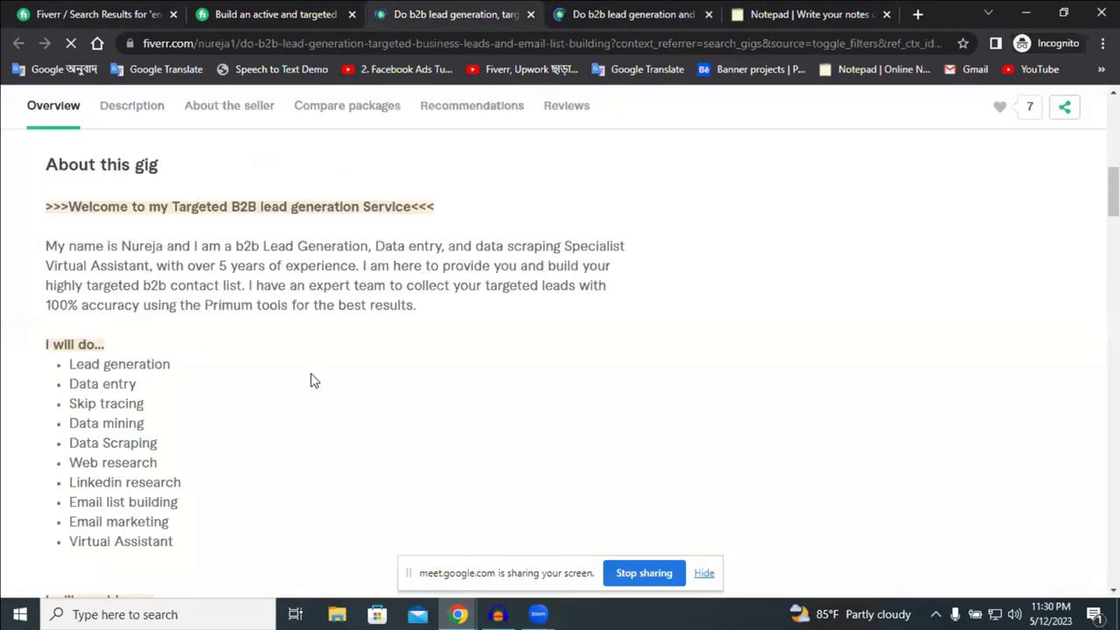
pyautogui.click(300, 13)
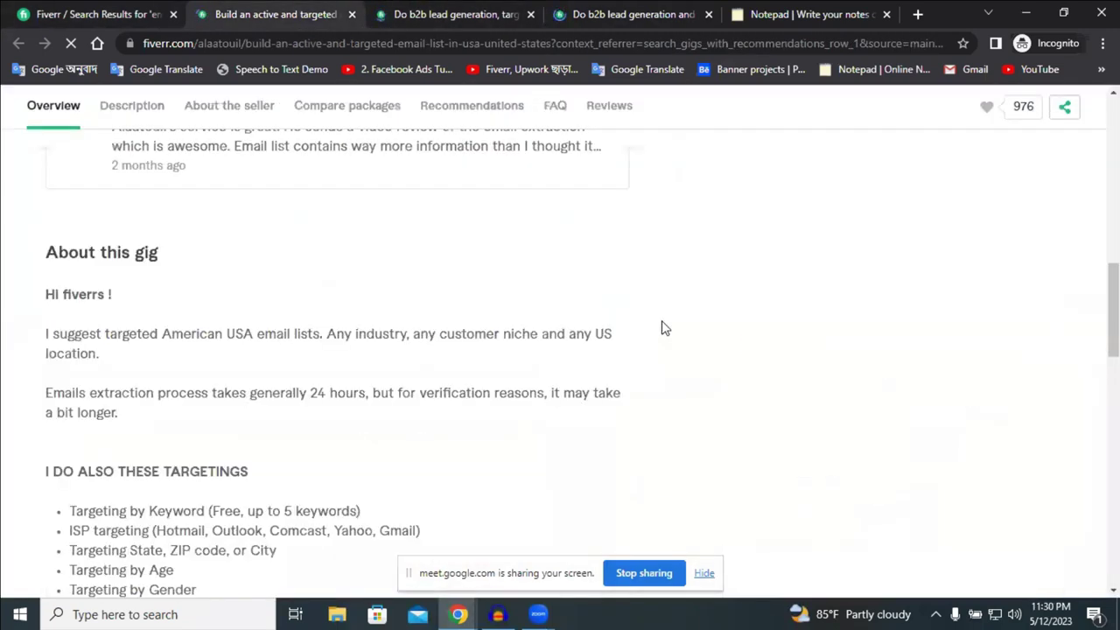
pyautogui.click(85, 10)
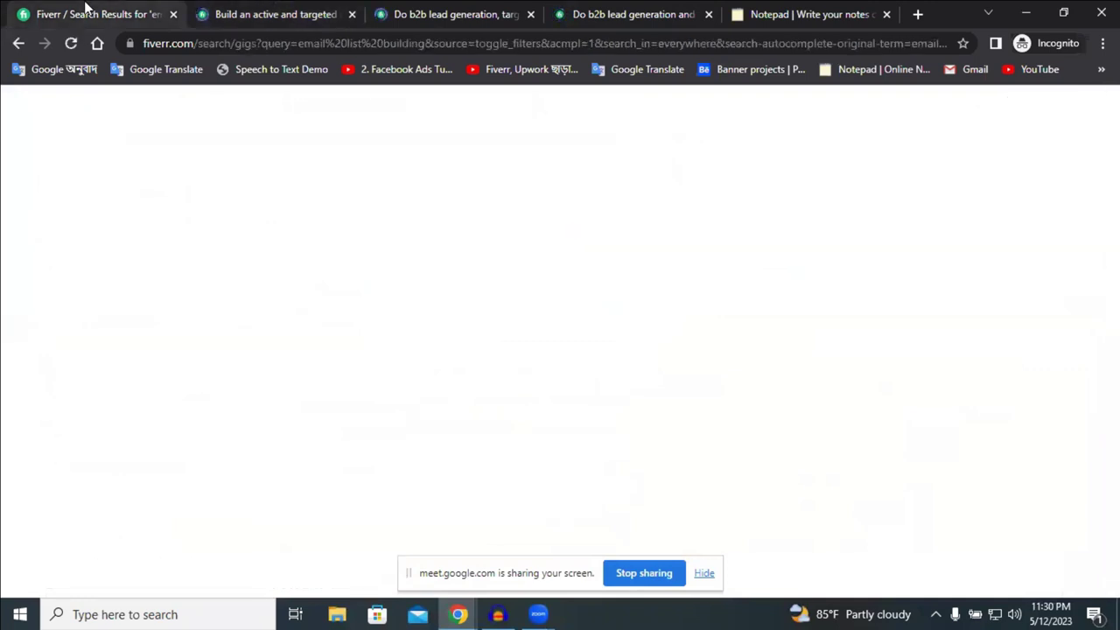
pyautogui.click(671, 10)
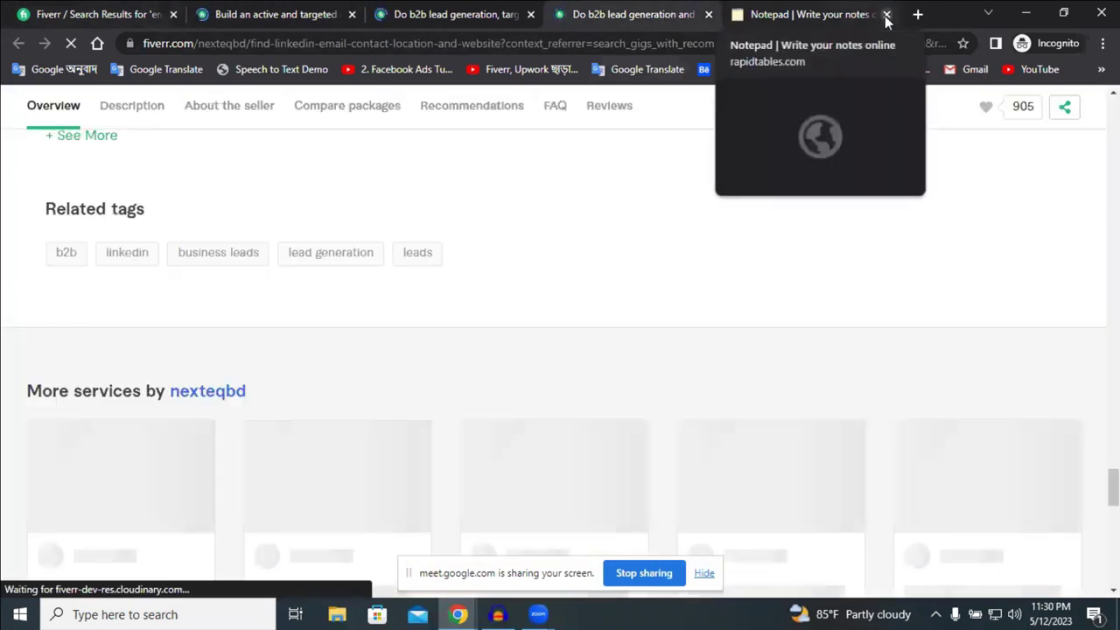
pyautogui.click(795, 13)
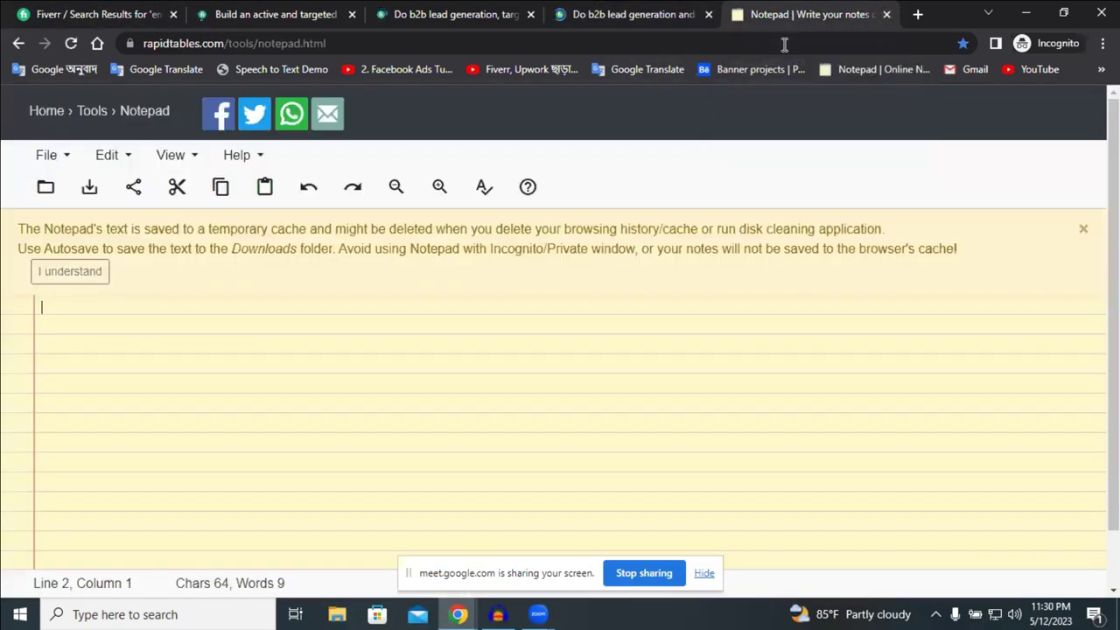
pyautogui.click(645, 13)
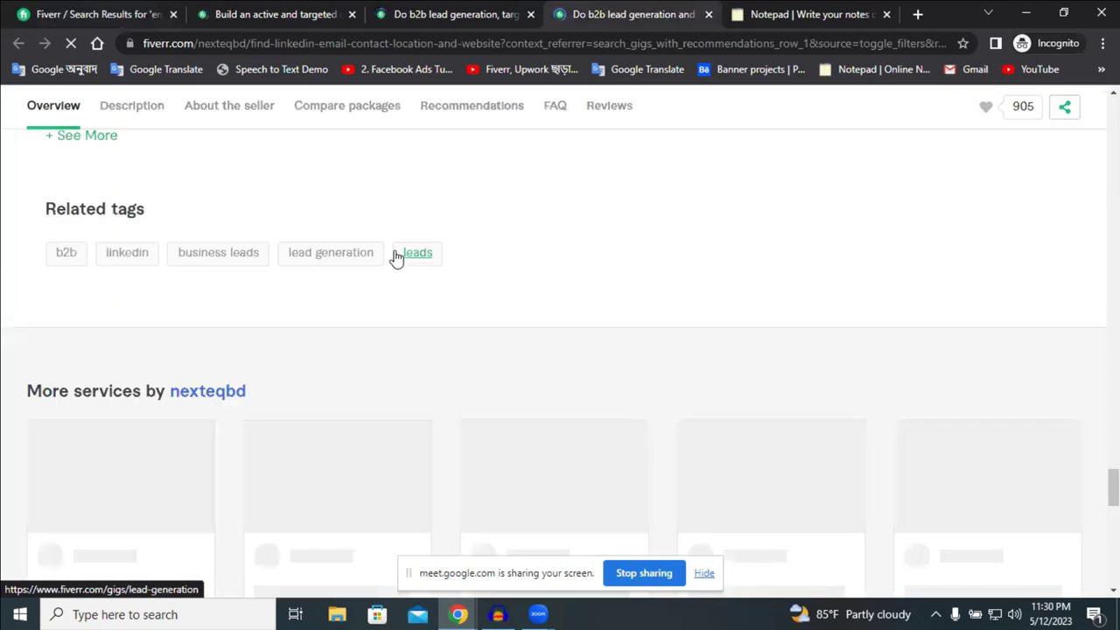
pyautogui.click(431, 14)
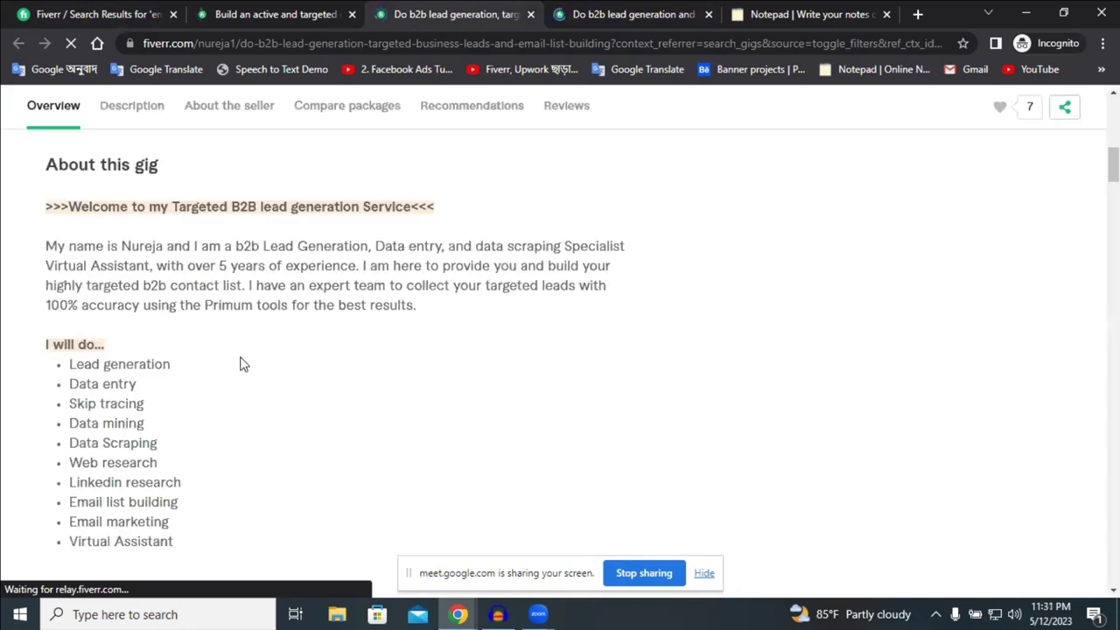
pyautogui.click(617, 12)
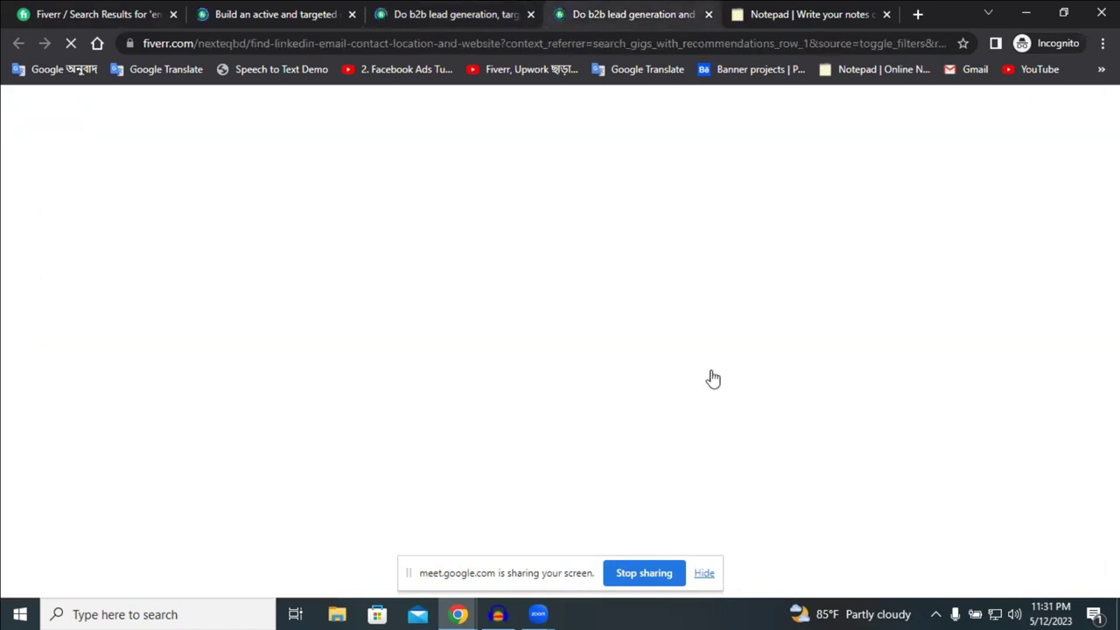
# Copy the heading "Following information I can provide in excel:" from the description of the B2B lead generation and verified email lists gig
pyautogui.scroll(10, 318, 310)
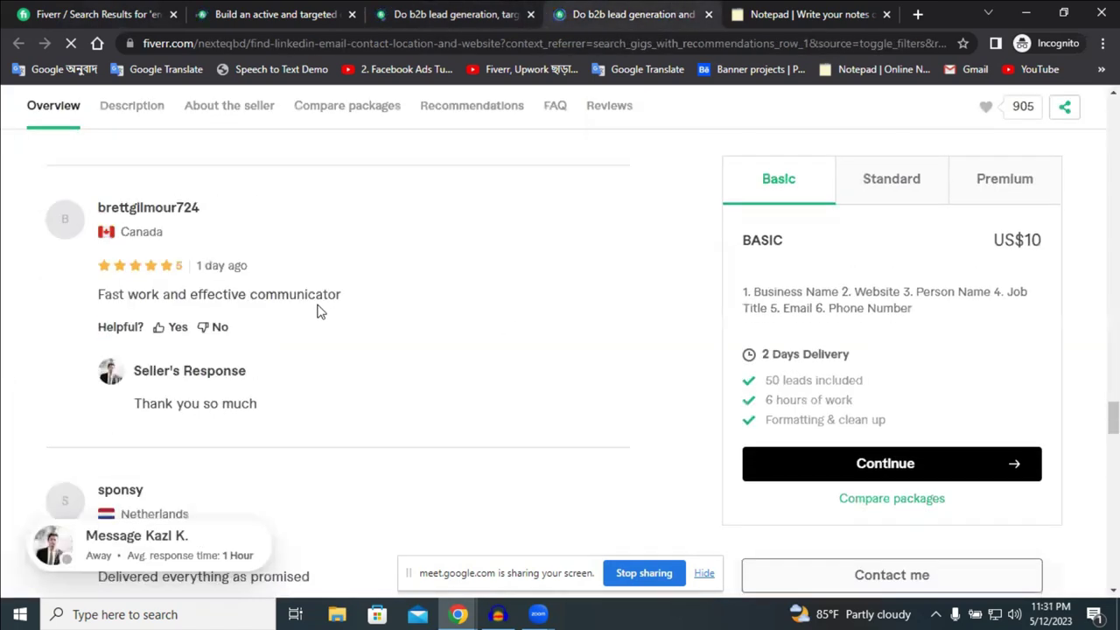
pyautogui.scroll(15, 318, 312)
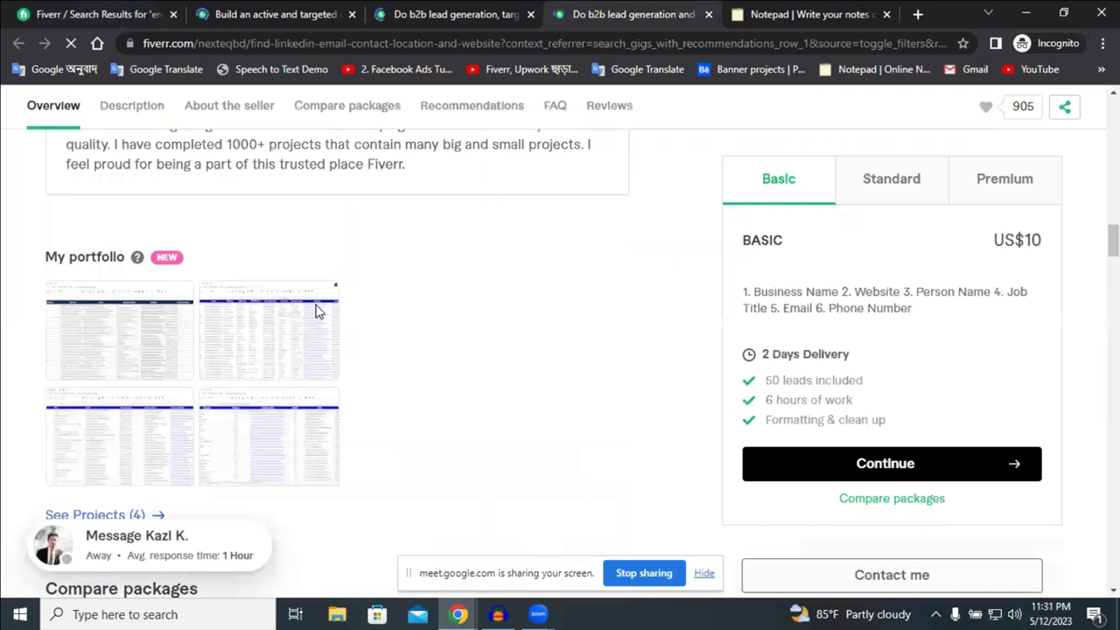
pyautogui.scroll(5, 317, 312)
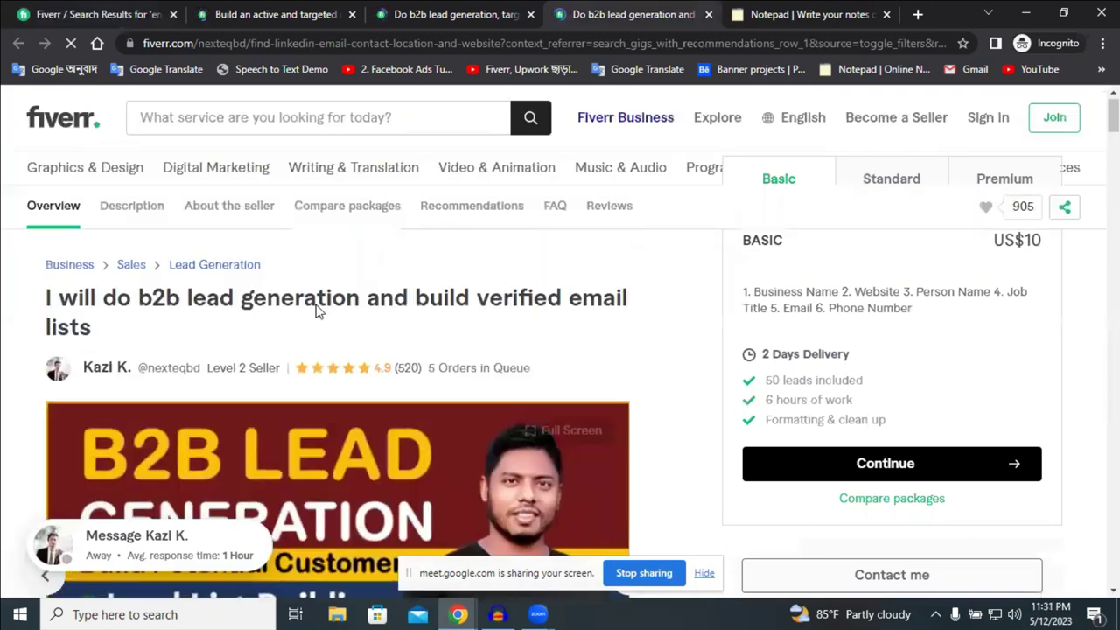
pyautogui.scroll(-4, 318, 303)
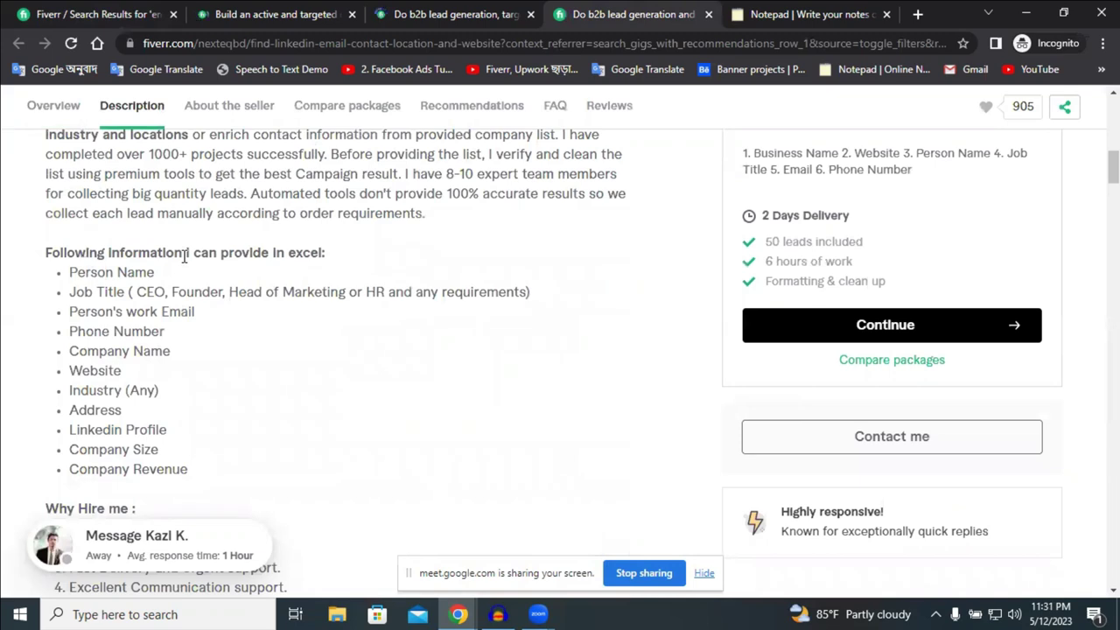
pyautogui.tripleClick(231, 254)
pyautogui.hotkey('ctrl', 'c')
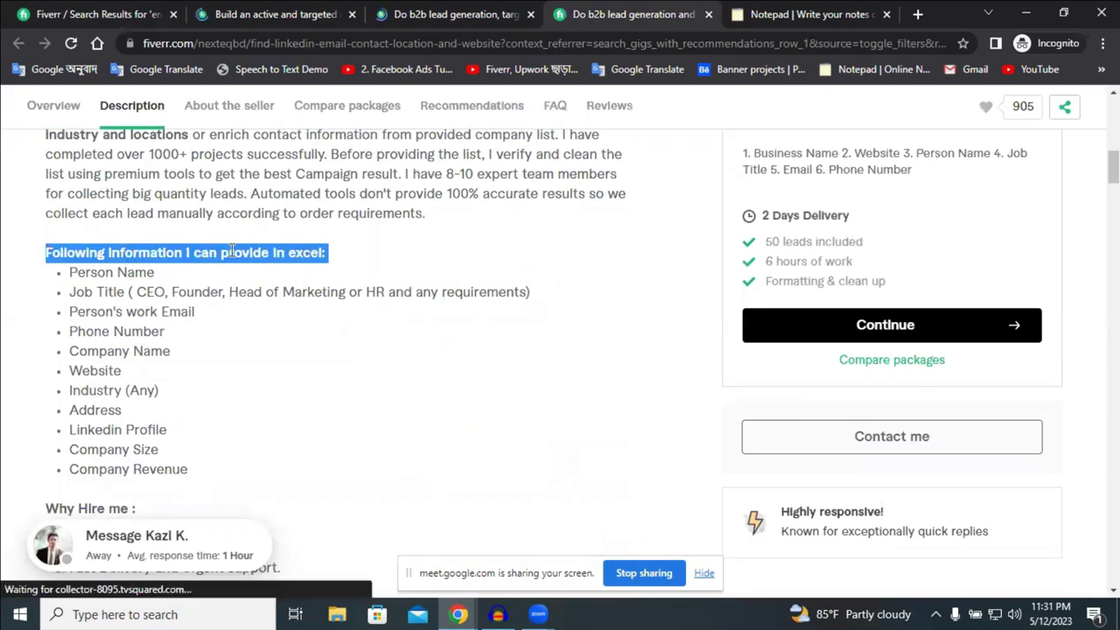
pyautogui.rightClick(232, 256)
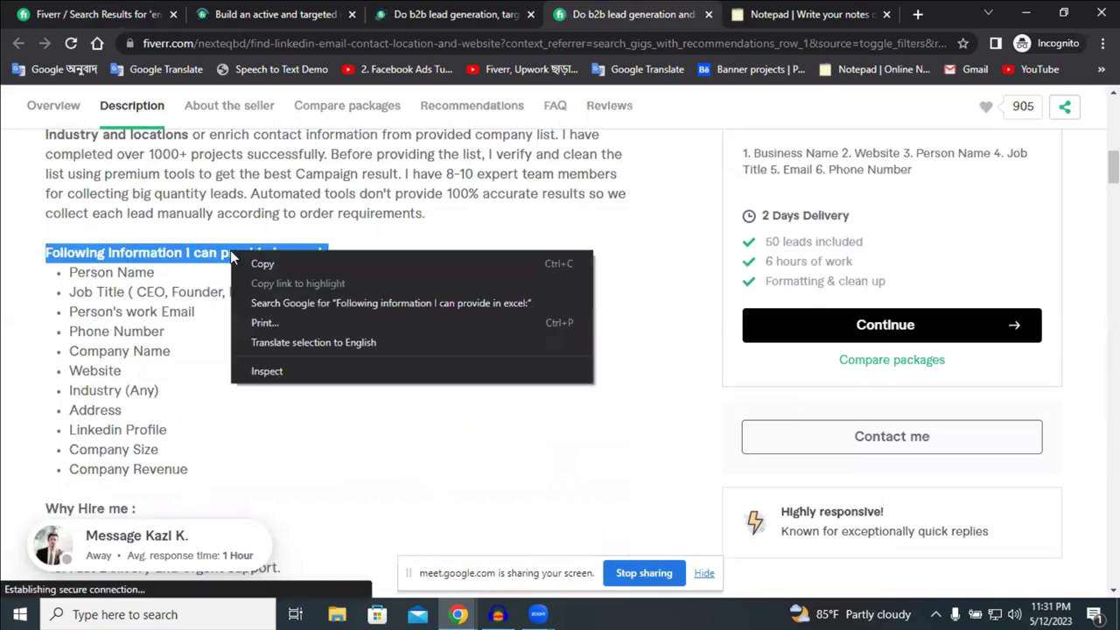
pyautogui.click(333, 263)
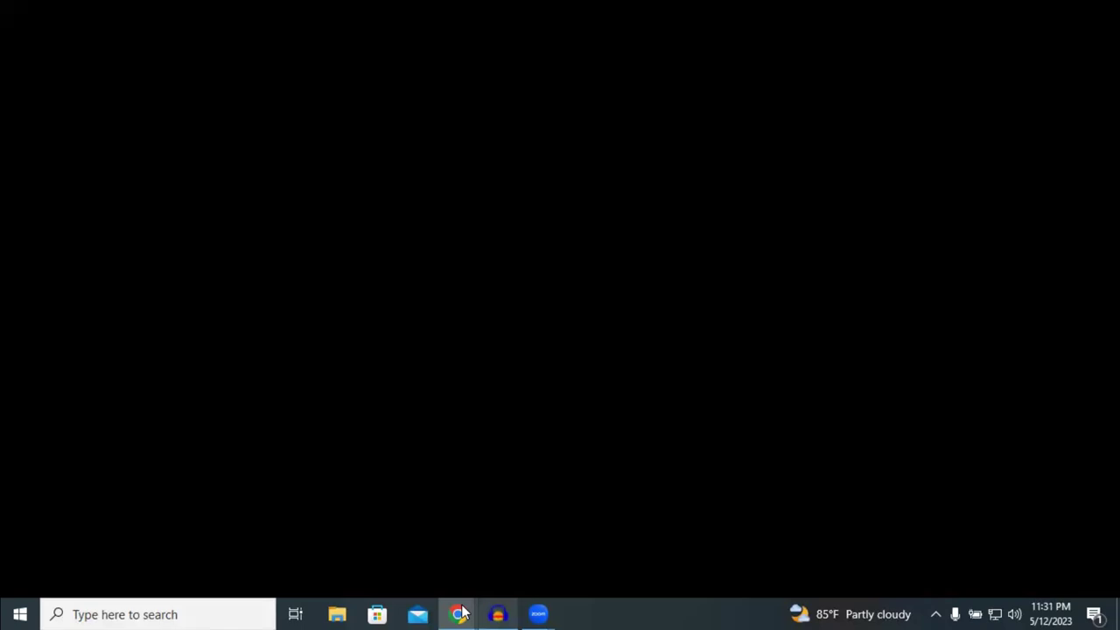
# Paste the copied heading into the online Notepad to strip its formatting, and cut the plain text back out
pyautogui.moveTo(464, 613)
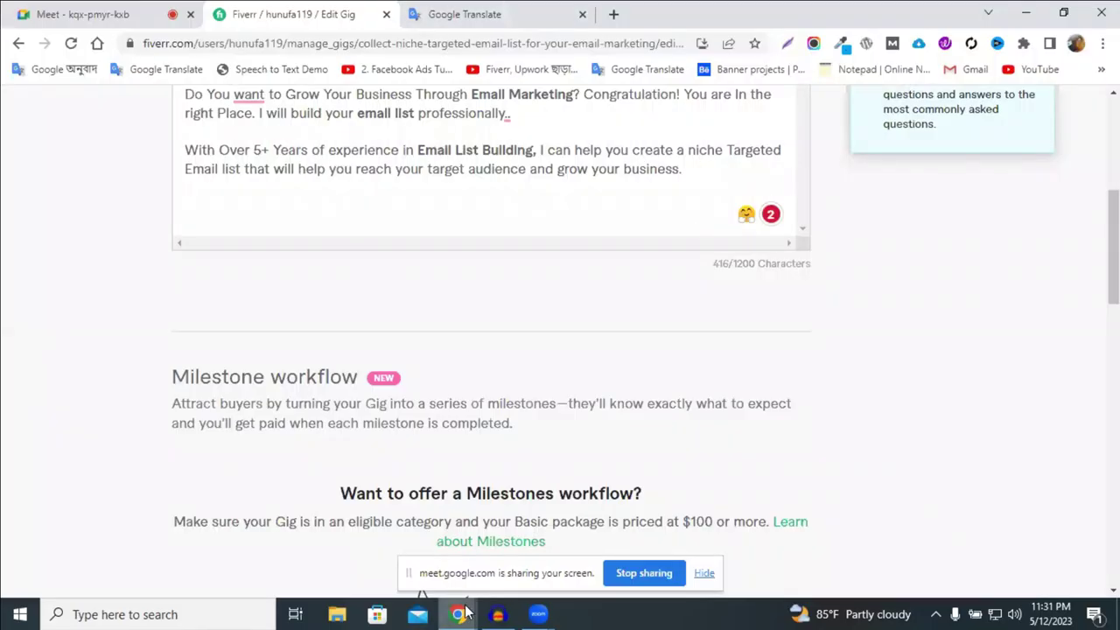
pyautogui.hotkey('alt', 'Tab')
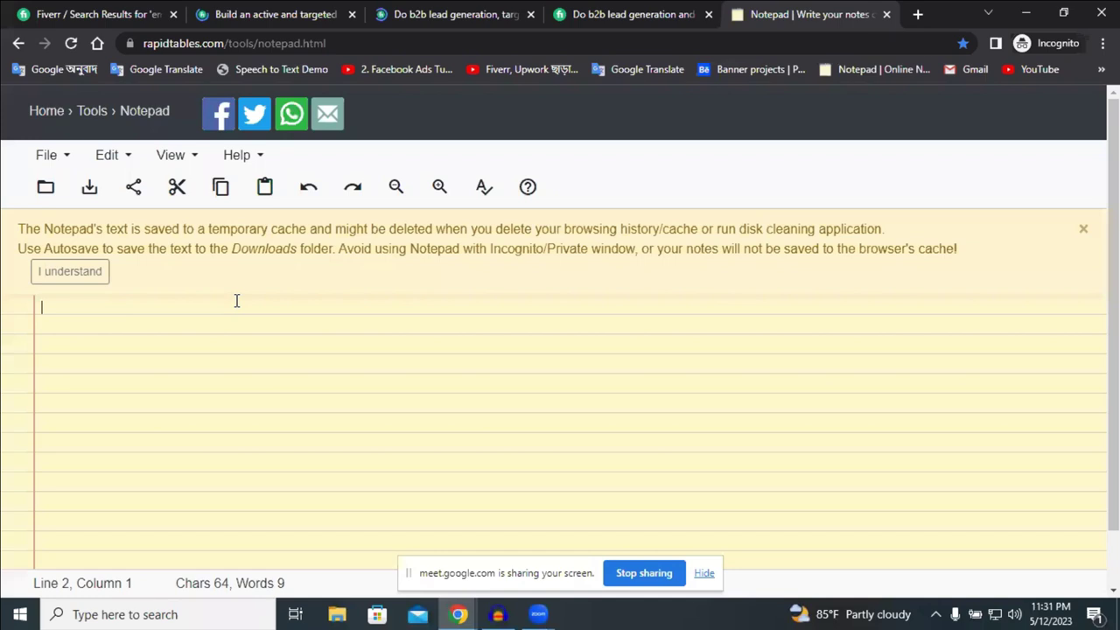
pyautogui.hotkey('ctrl', 'v')
pyautogui.tripleClick(166, 307)
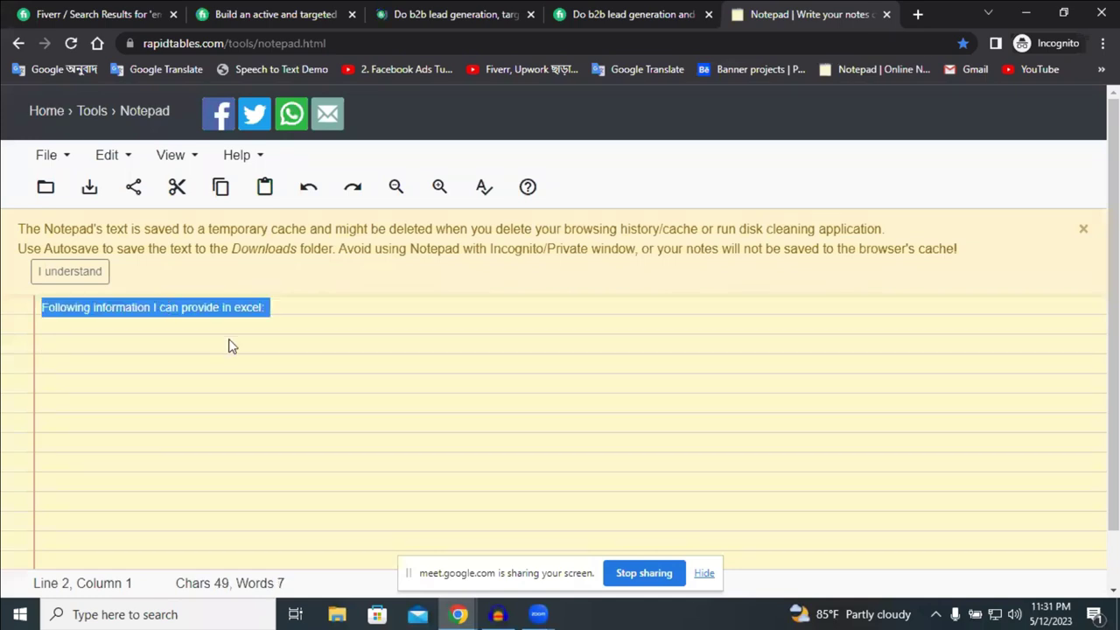
pyautogui.rightClick(230, 347)
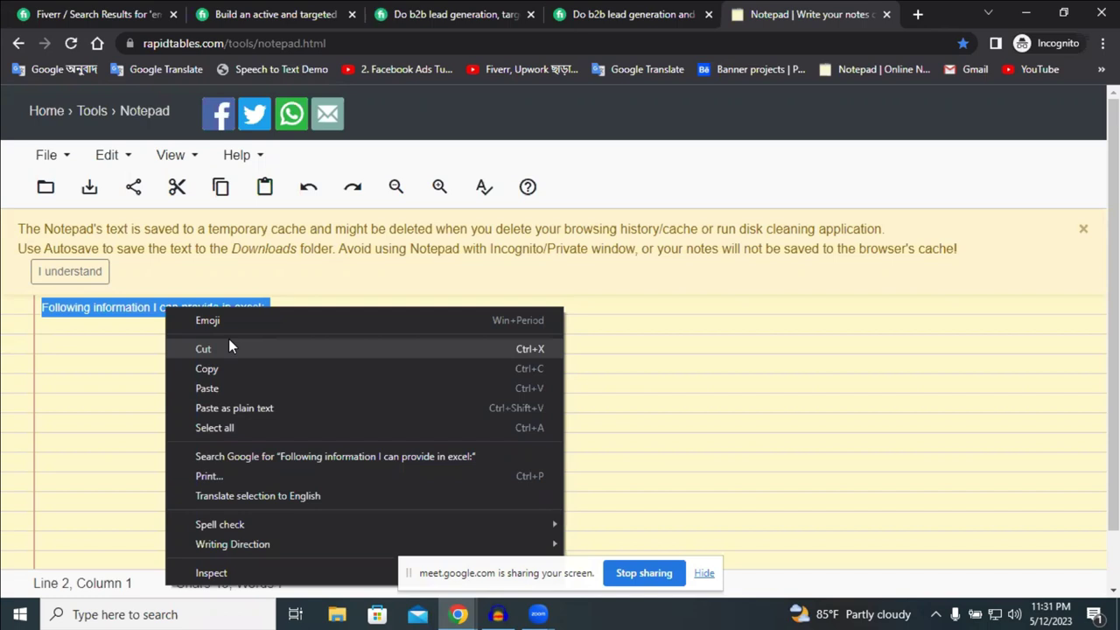
pyautogui.click(228, 349)
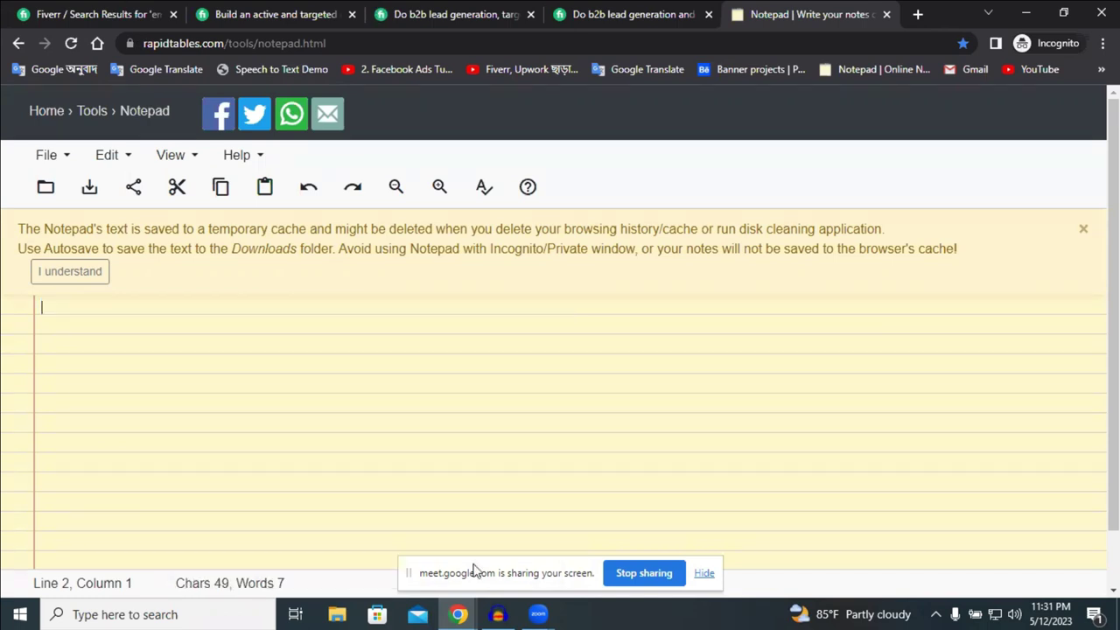
# Insert "Following information I can provide in excel:" as a new paragraph at the end of the Fiverr gig description
pyautogui.click(457, 612)
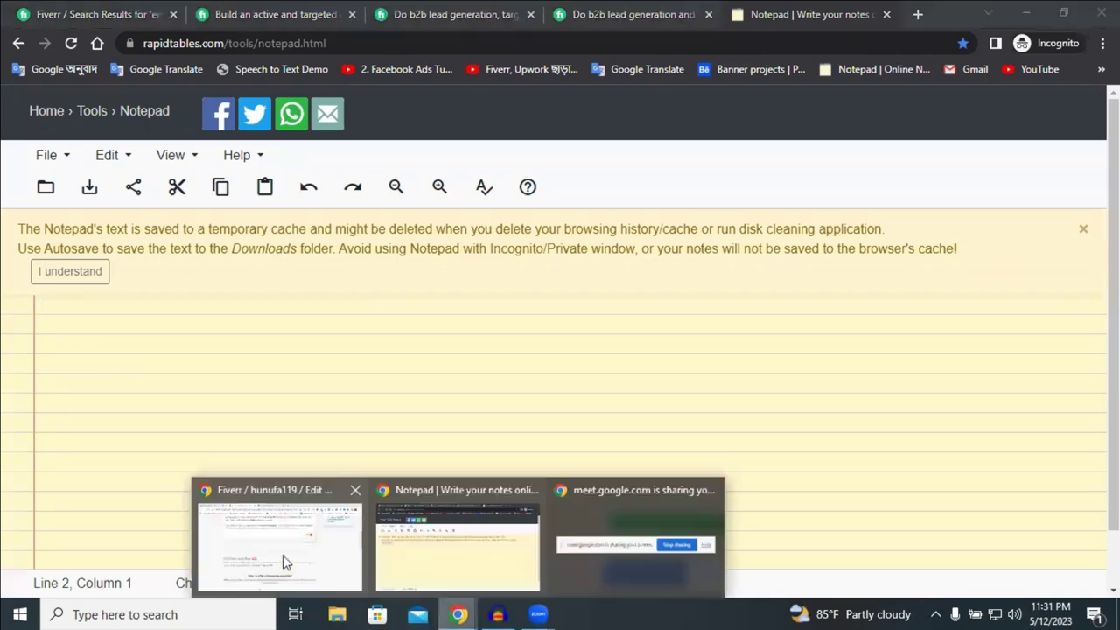
pyautogui.hotkey('alt', 'Tab')
pyautogui.press('Return')
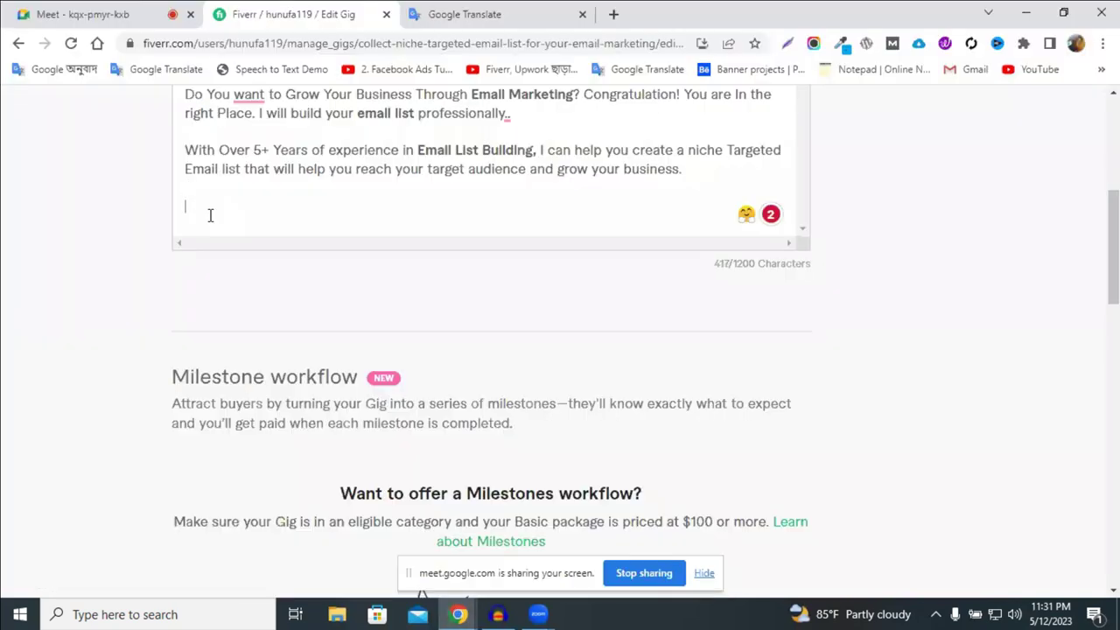
pyautogui.hotkey('ctrl', 'v')
pyautogui.scroll(3, 209, 220)
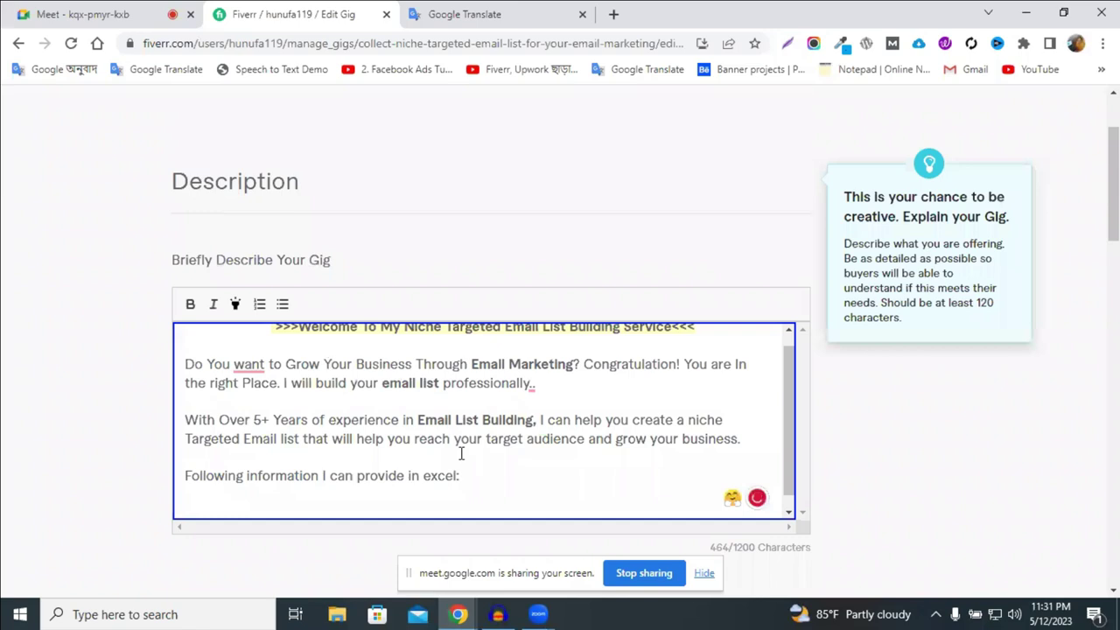
pyautogui.scroll(-1, 437, 401)
# Capitalize "Excel" in the new heading line and make the whole line bold
pyautogui.moveTo(463, 381); pyautogui.dragTo(447, 382)
pyautogui.click(427, 379)
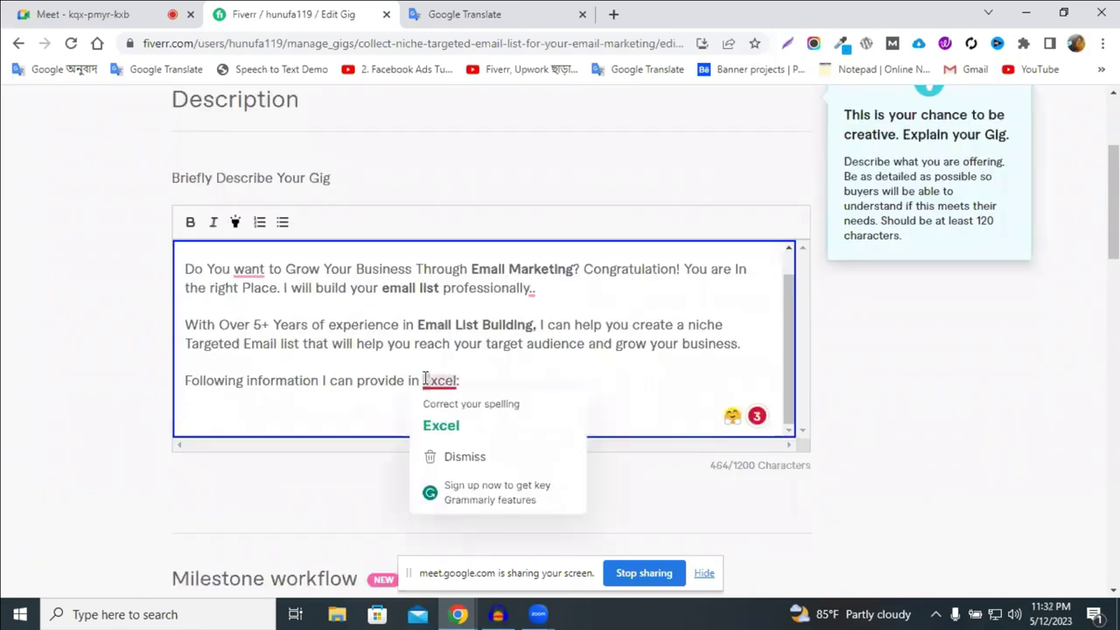
pyautogui.press('BackSpace')
pyautogui.write('E')
pyautogui.moveTo(219, 397); pyautogui.dragTo(179, 380)
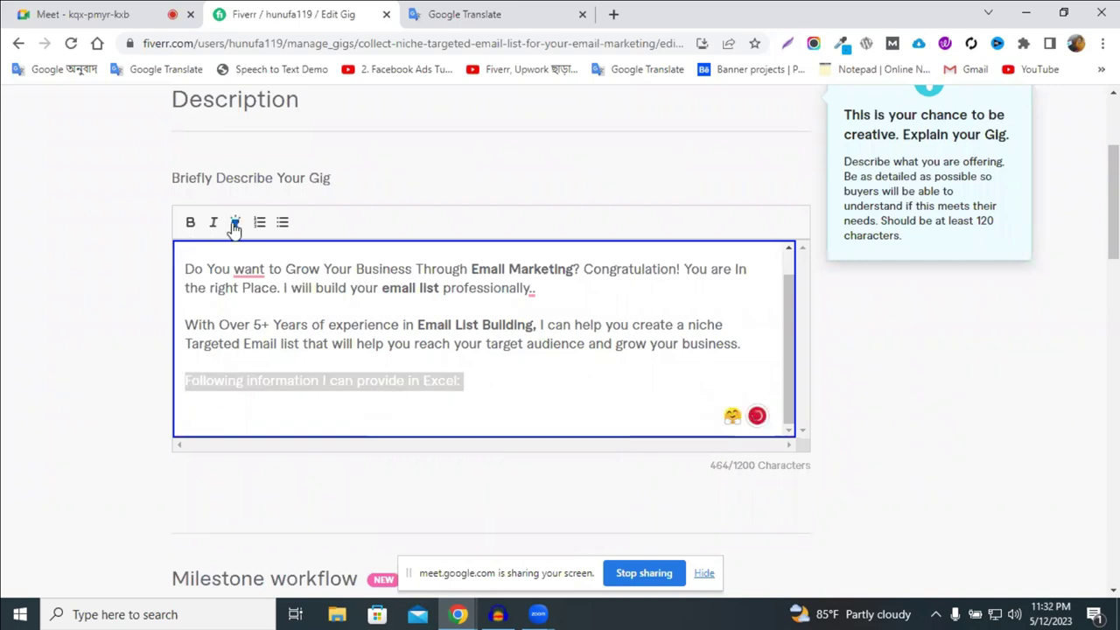
pyautogui.click(190, 224)
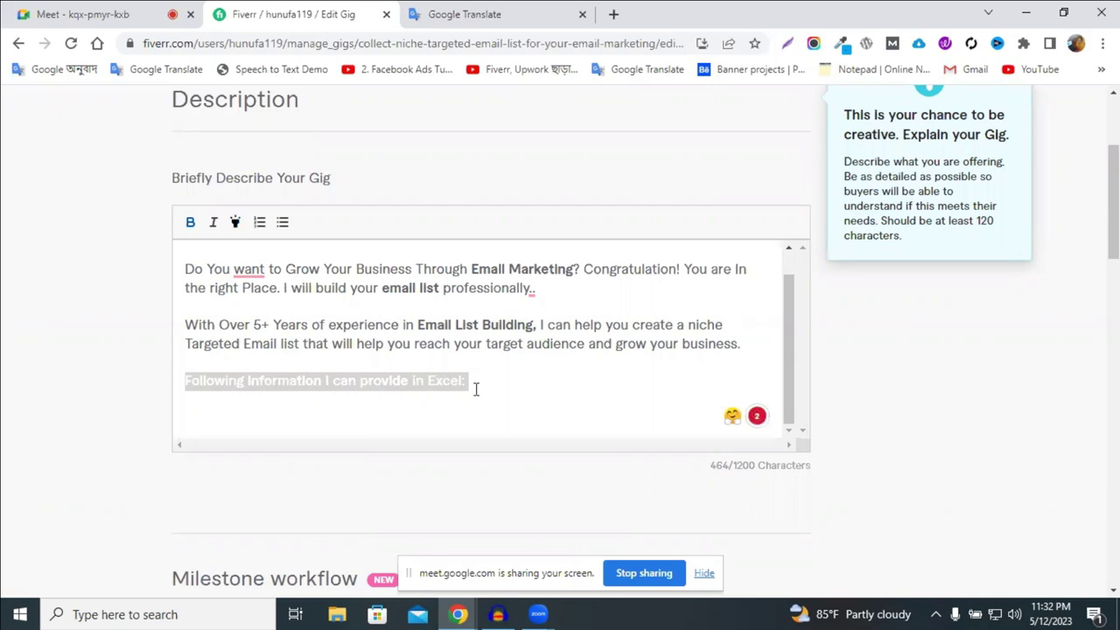
# Start a non-bold bulleted list on a new line below the heading "Following Information I can provide in Excel:"
pyautogui.click(475, 390)
pyautogui.scroll(-1, 519, 382)
pyautogui.scroll(1, 407, 251)
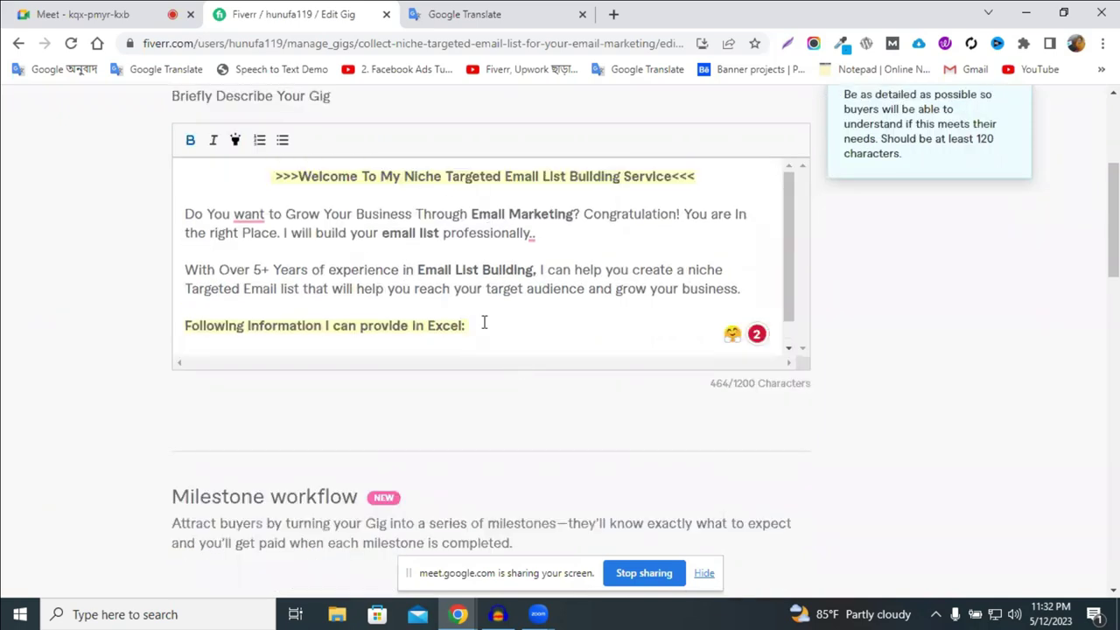
pyautogui.scroll(-1, 473, 323)
pyautogui.press('Return')
pyautogui.click(190, 141)
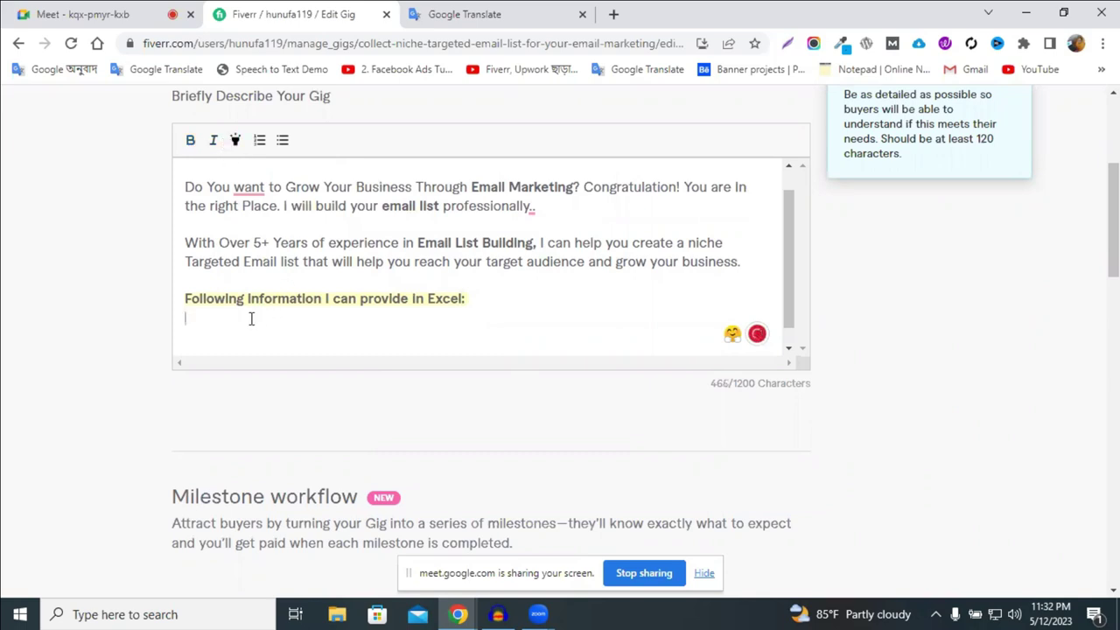
pyautogui.click(283, 141)
pyautogui.scroll(-1, 287, 311)
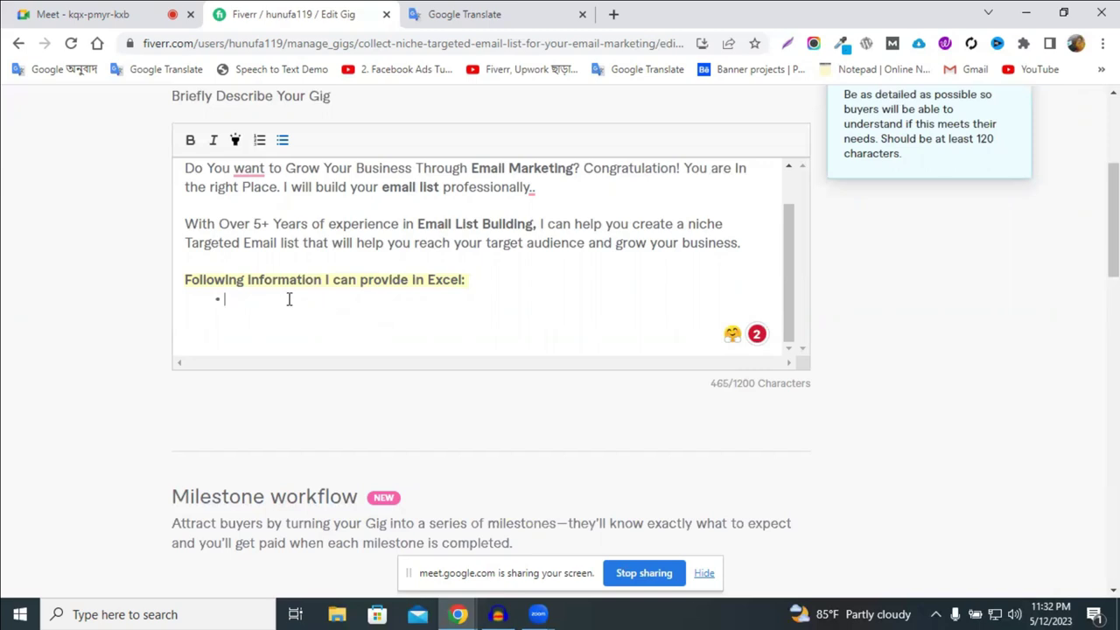
pyautogui.write('First')
pyautogui.doubleClick(245, 298)
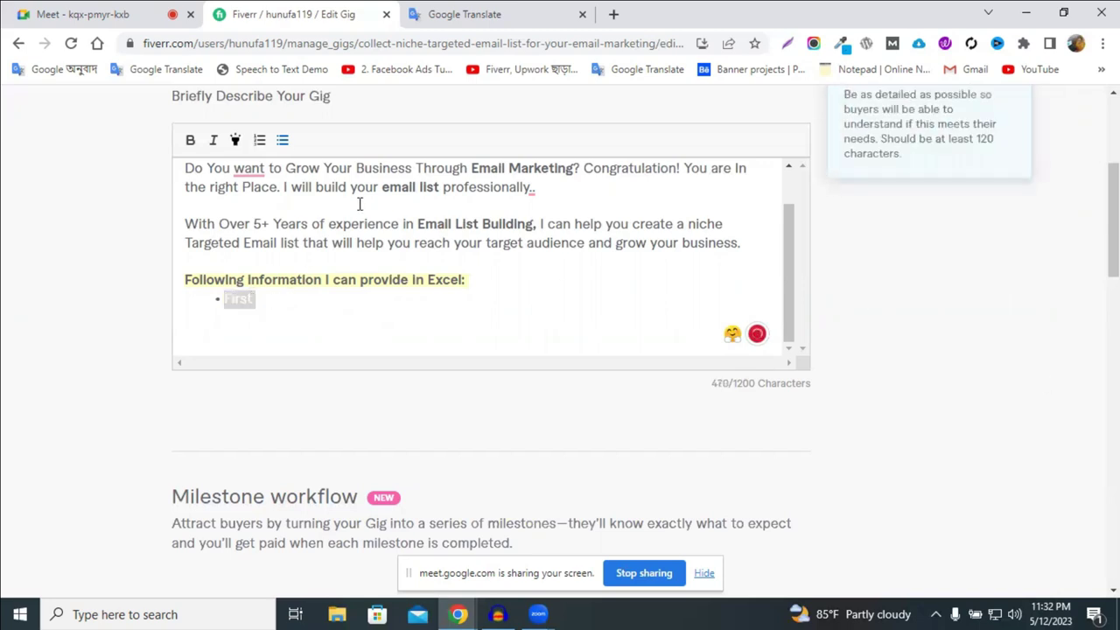
pyautogui.click(281, 300)
pyautogui.write('Name')
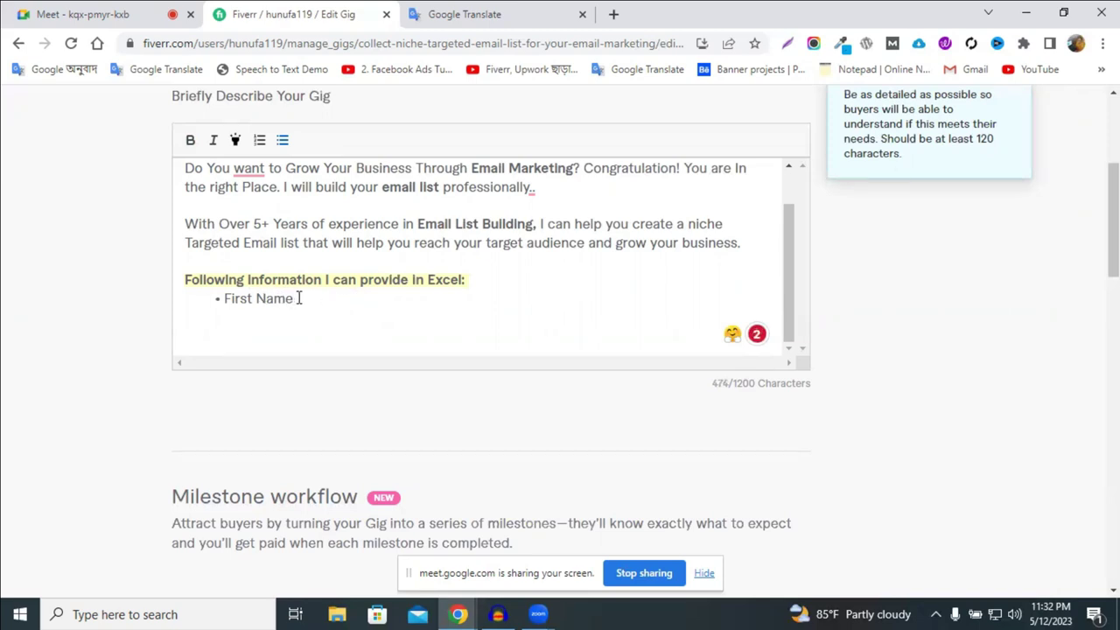
pyautogui.press('BackSpace')
pyautogui.press('BackSpace')
pyautogui.press('BackSpace')
pyautogui.press('BackSpace')
pyautogui.press('BackSpace')
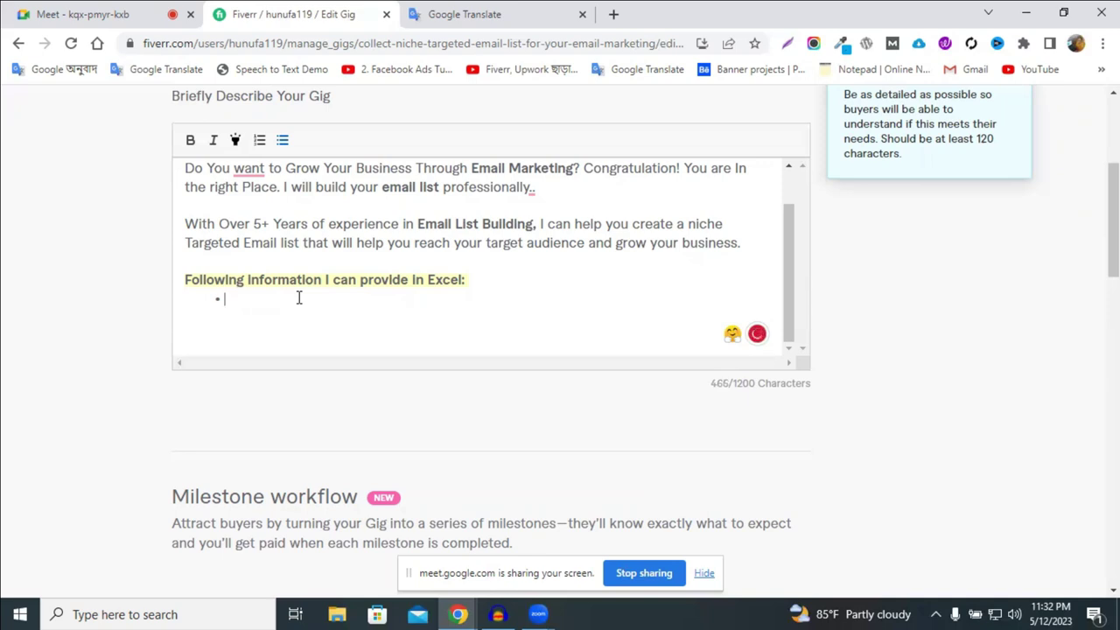
# Enter "Person Name" as the first bullet, with a capital N, and add a second bullet
pyautogui.write('Person name')
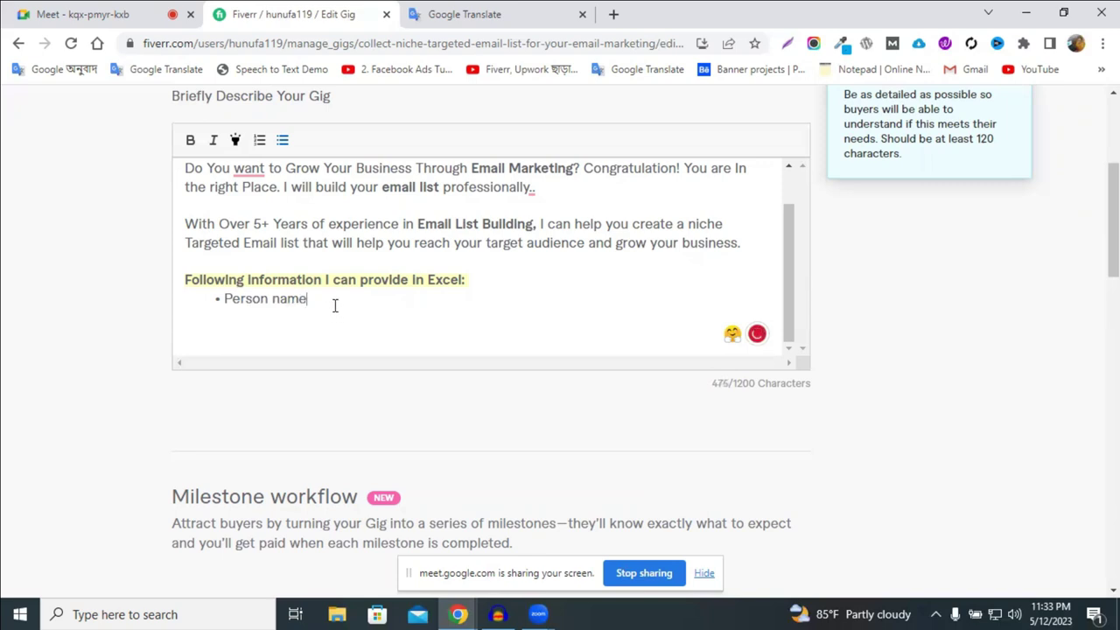
pyautogui.click(274, 298)
pyautogui.press('Delete')
pyautogui.write('N')
pyautogui.press('Return')
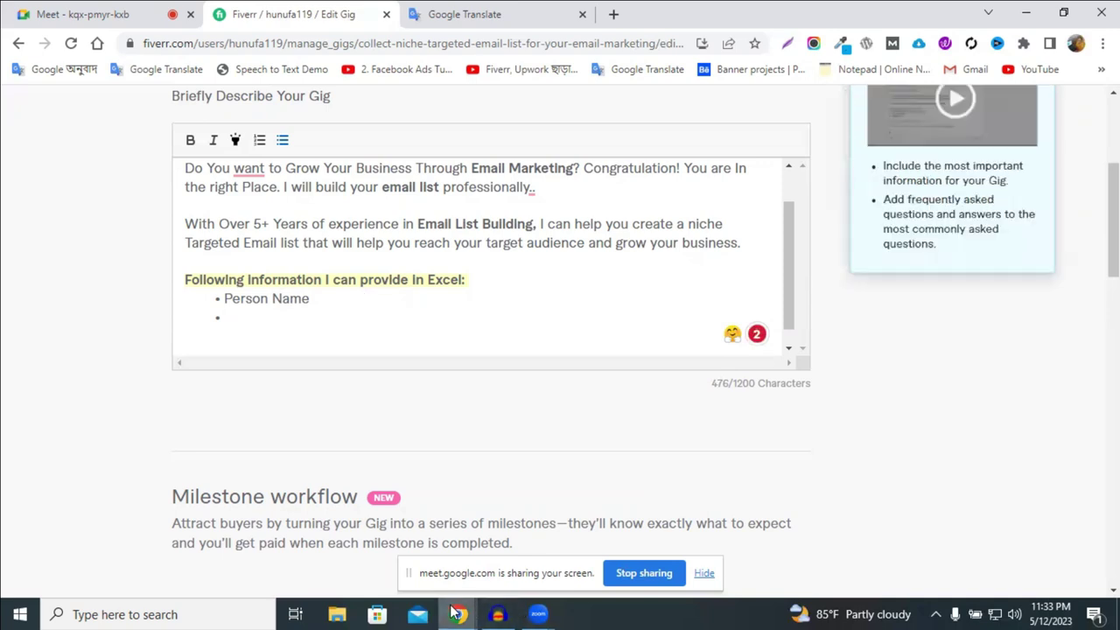
# Look through the open competing gigs and the "email list building" search results for lists of provided contact information
pyautogui.moveTo(458, 614)
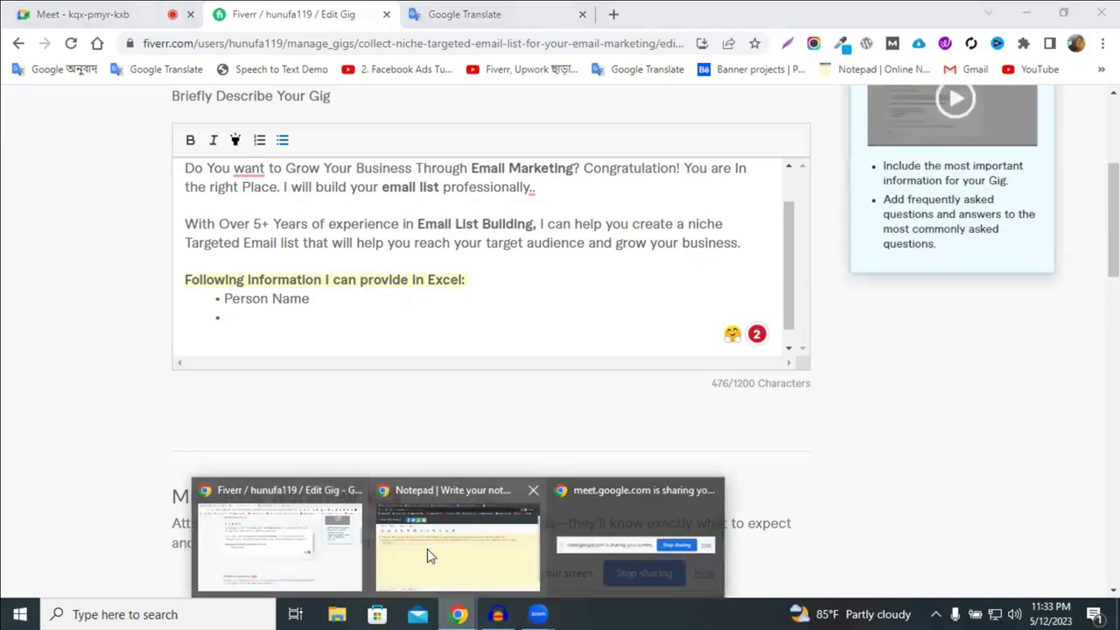
pyautogui.click(440, 549)
pyautogui.click(429, 12)
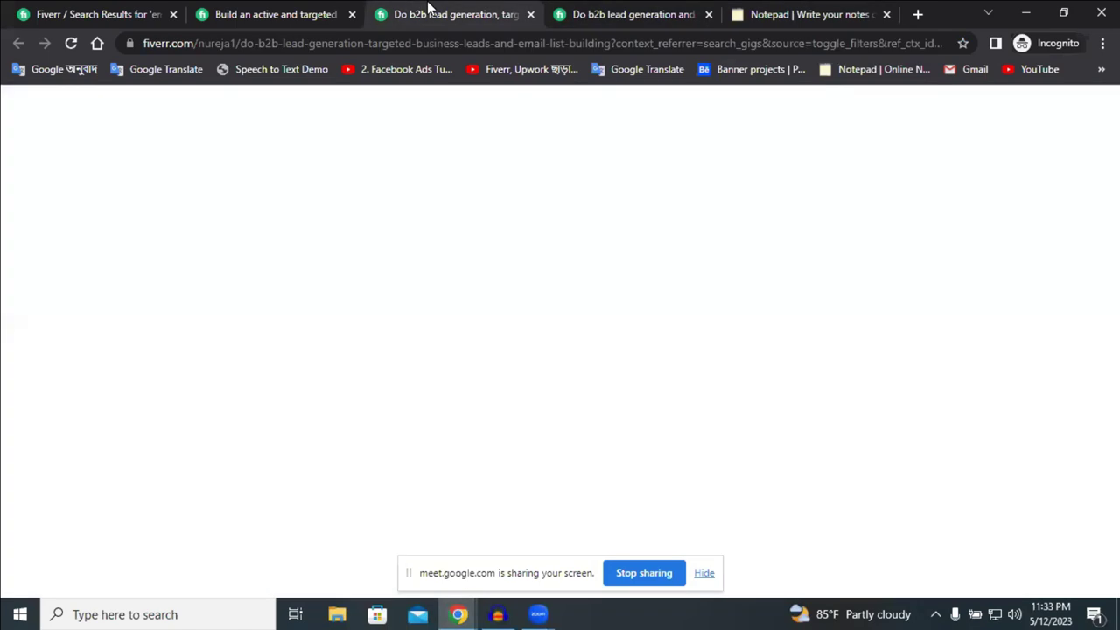
pyautogui.scroll(-1, 263, 307)
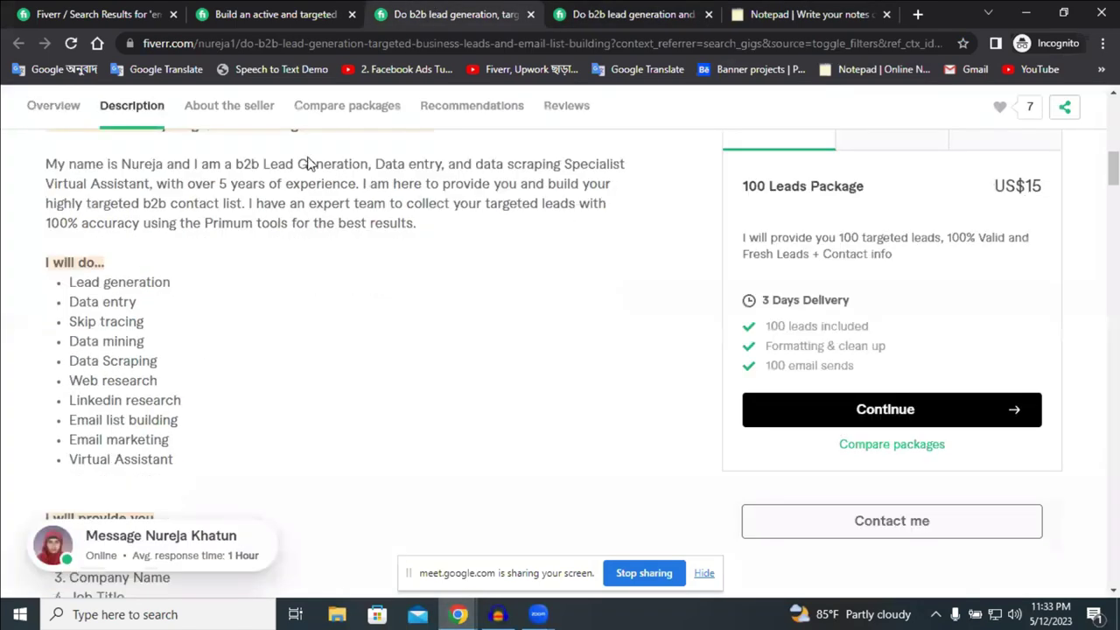
pyautogui.click(613, 12)
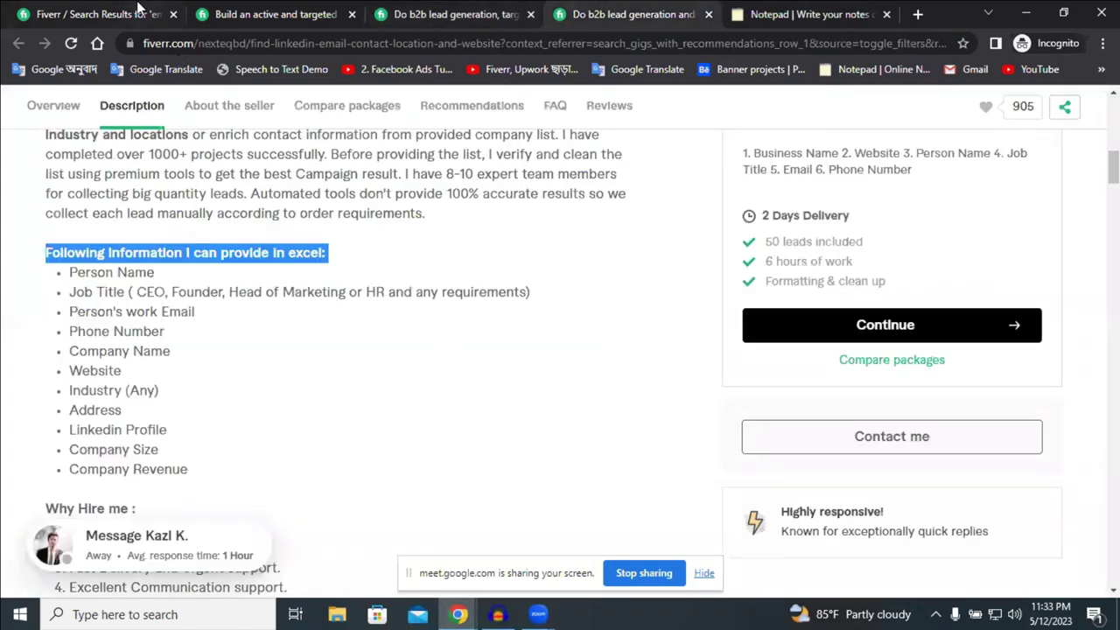
pyautogui.click(140, 11)
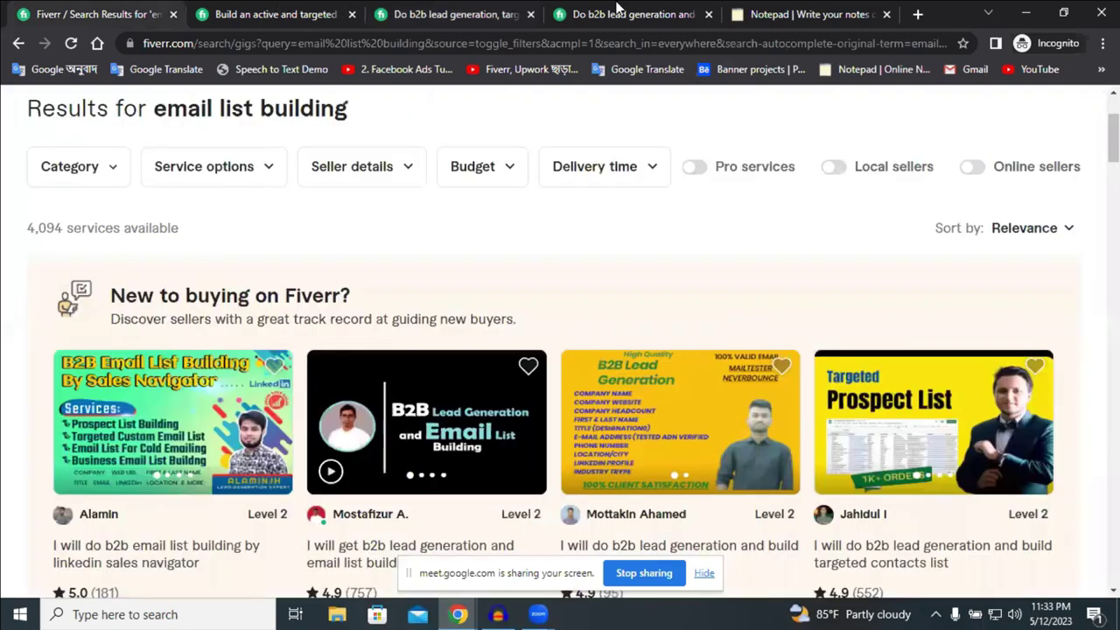
pyautogui.click(282, 13)
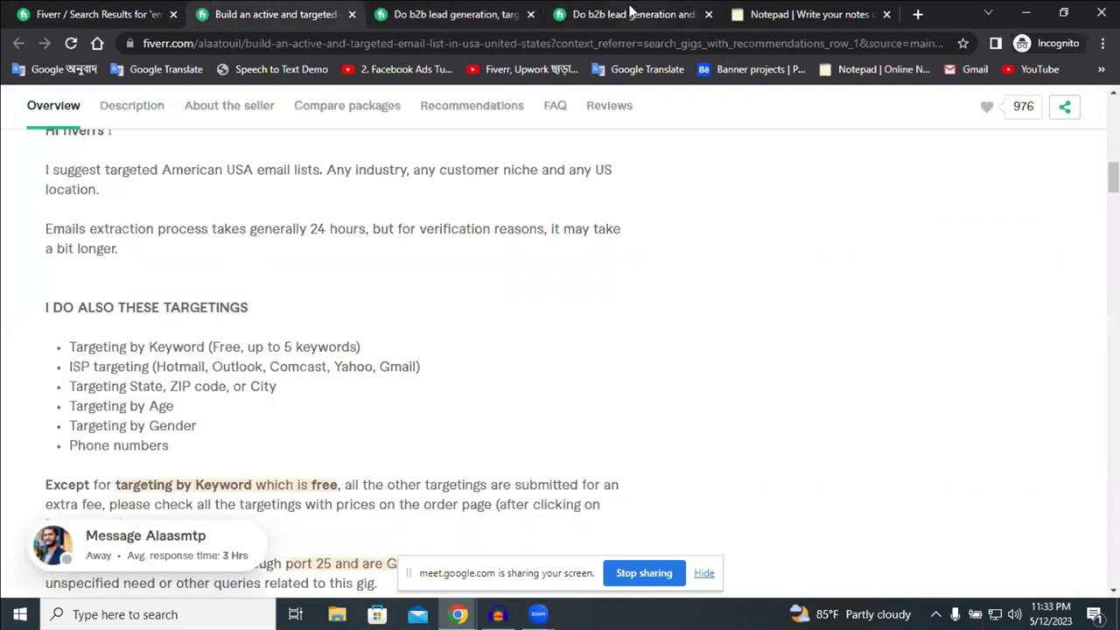
pyautogui.click(99, 15)
pyautogui.scroll(-3, 695, 330)
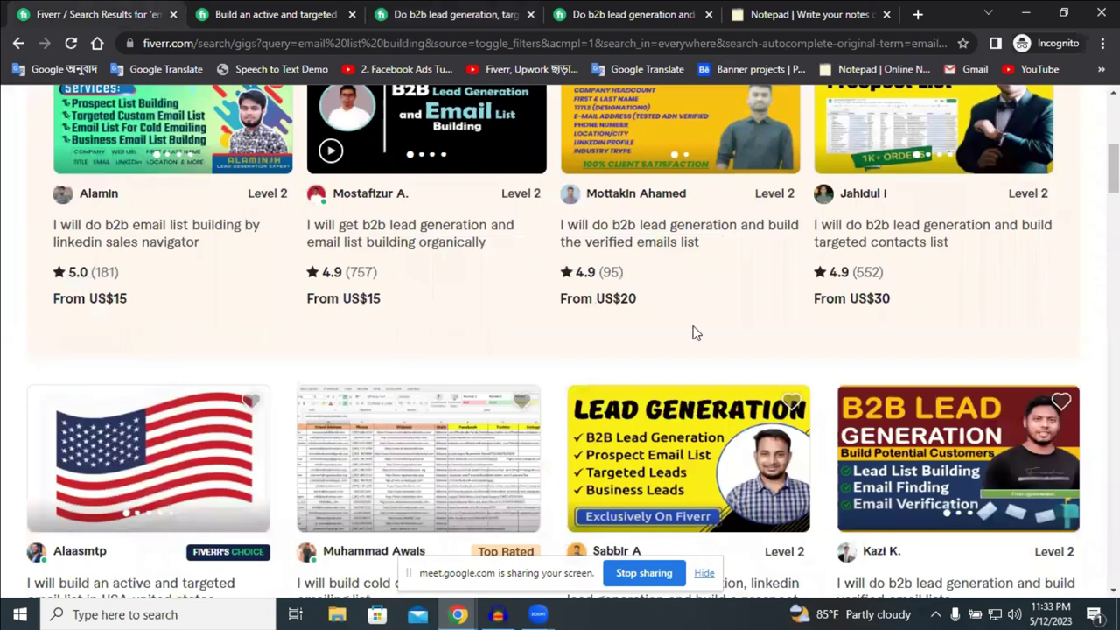
# Open the gig "I will do b2b lead generation and build the verified emails list" in a new tab and view its list of provided details
pyautogui.rightClick(639, 244)
pyautogui.click(682, 248)
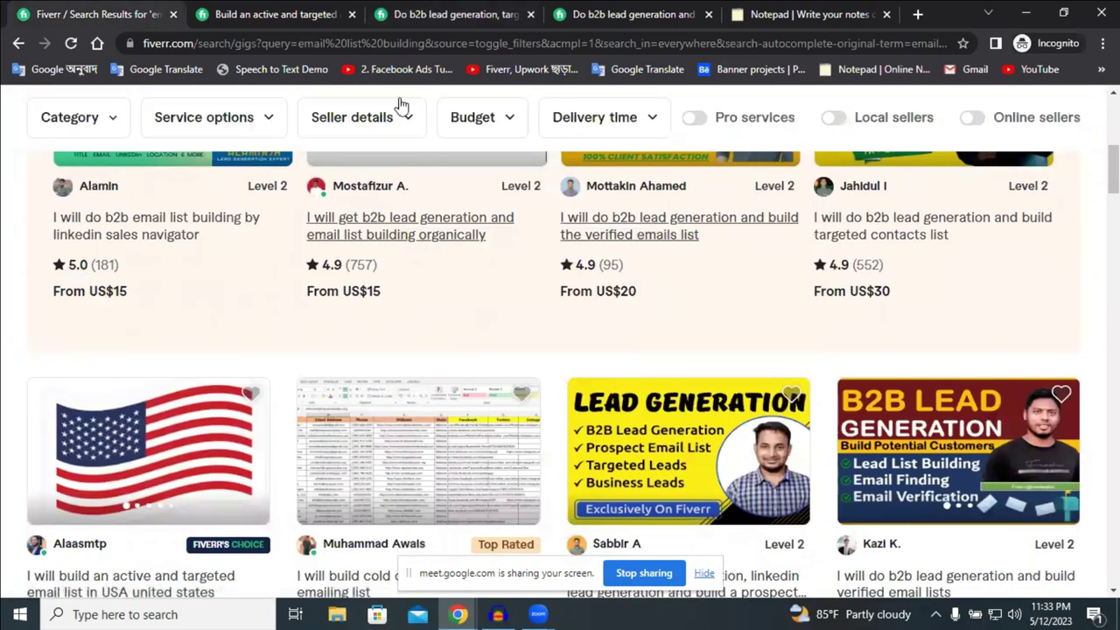
pyautogui.click(219, 14)
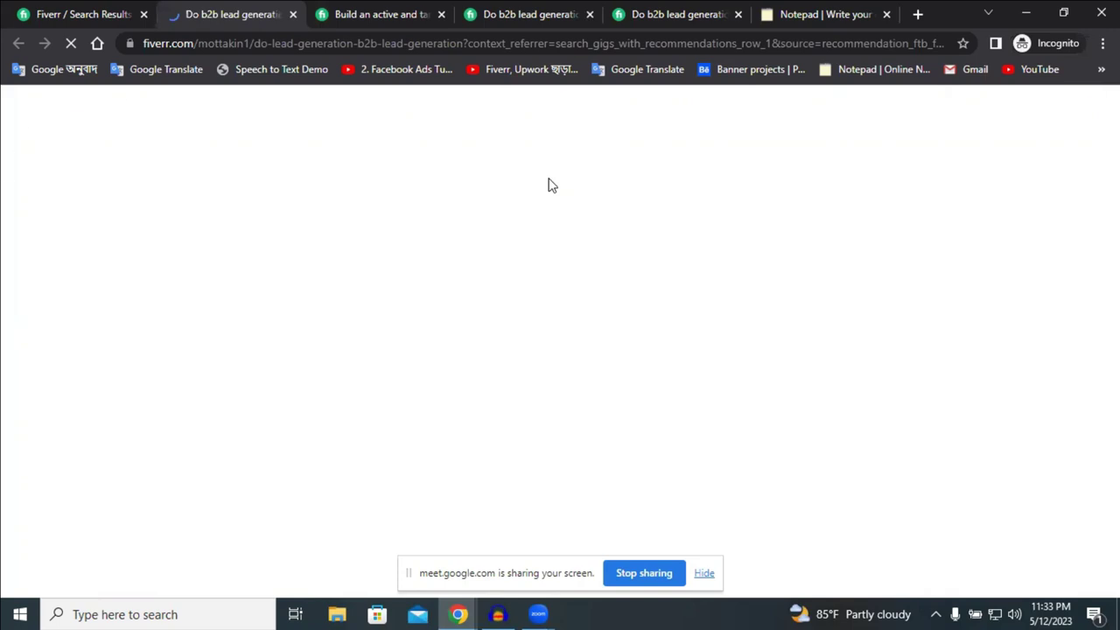
pyautogui.scroll(-8, 547, 223)
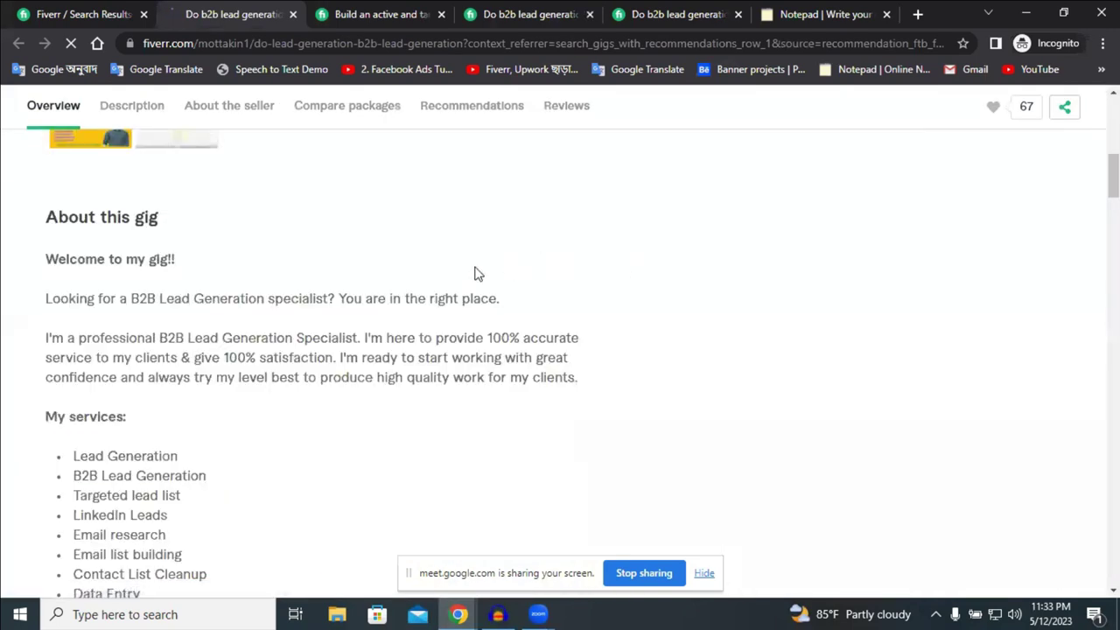
pyautogui.scroll(-5, 210, 370)
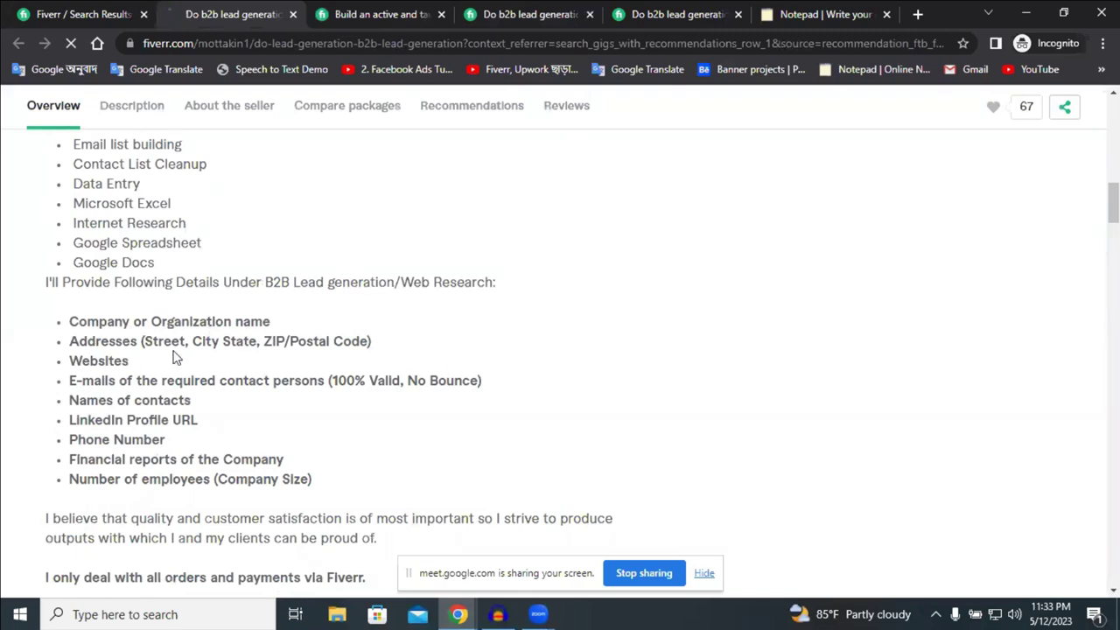
# Copy the line "Job Title ( CEO, Founder, Head of Marketing or HR and any requirements)" from the gig that lists information provided in excel
pyautogui.click(458, 614)
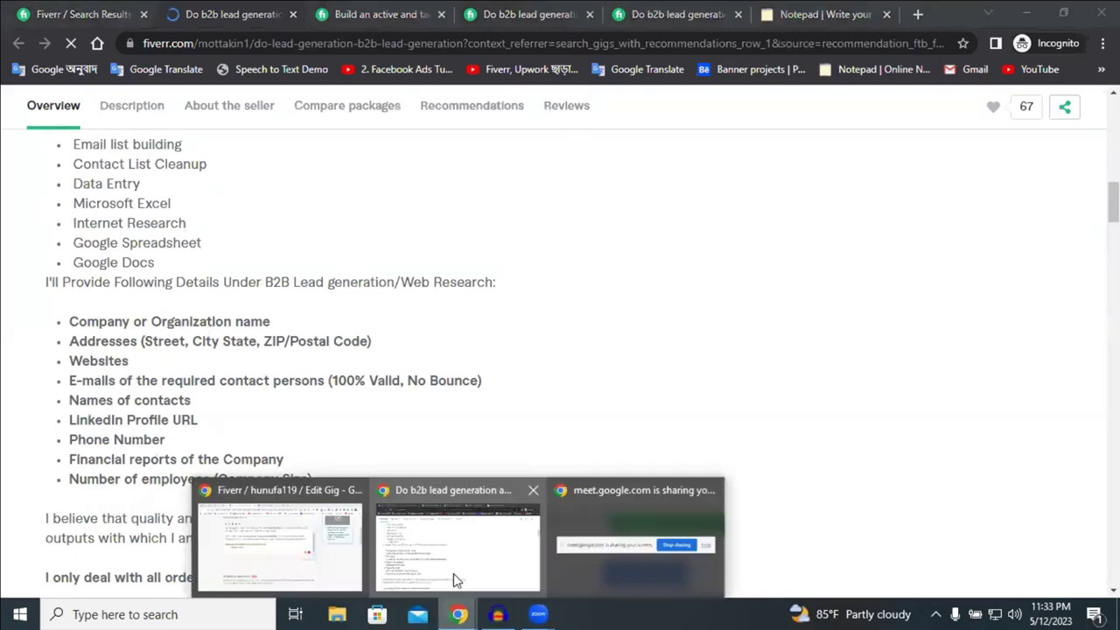
pyautogui.click(454, 552)
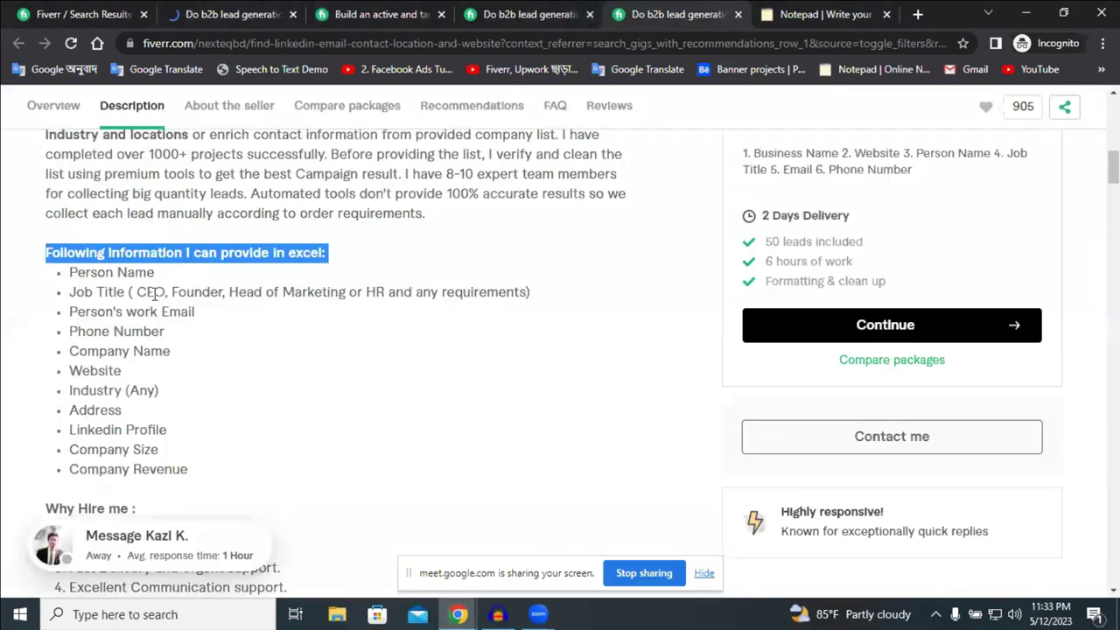
pyautogui.tripleClick(155, 295)
pyautogui.click(155, 295)
pyautogui.tripleClick(155, 295)
pyautogui.rightClick(155, 295)
pyautogui.click(192, 301)
# Paste the job title line into the online Notepad as plain text and take the text back out
pyautogui.click(840, 14)
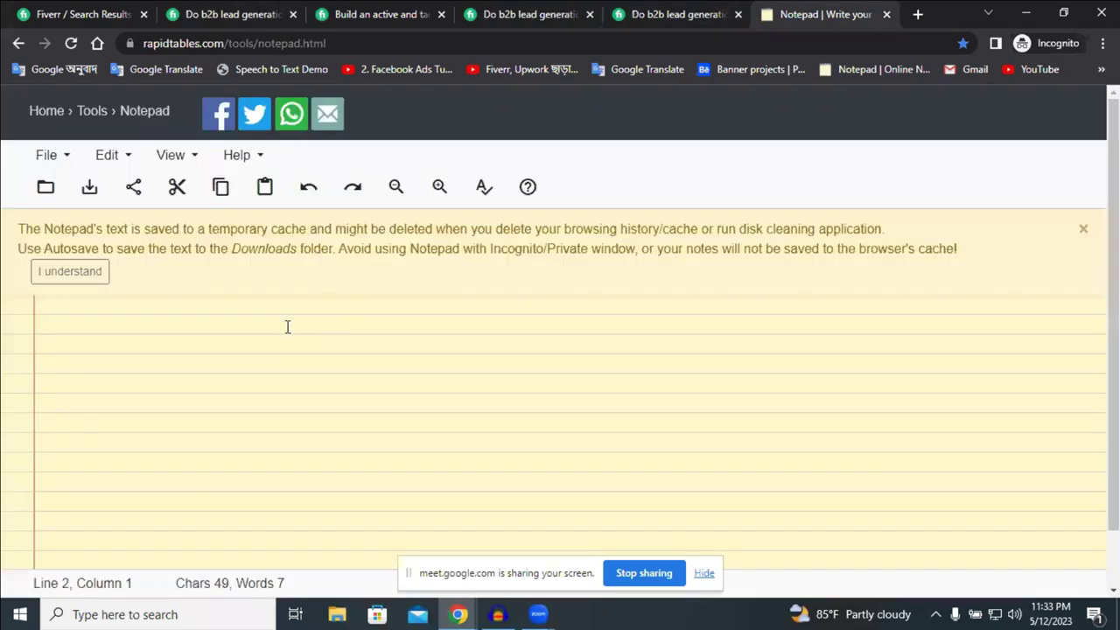
pyautogui.hotkey('ctrl', 'v')
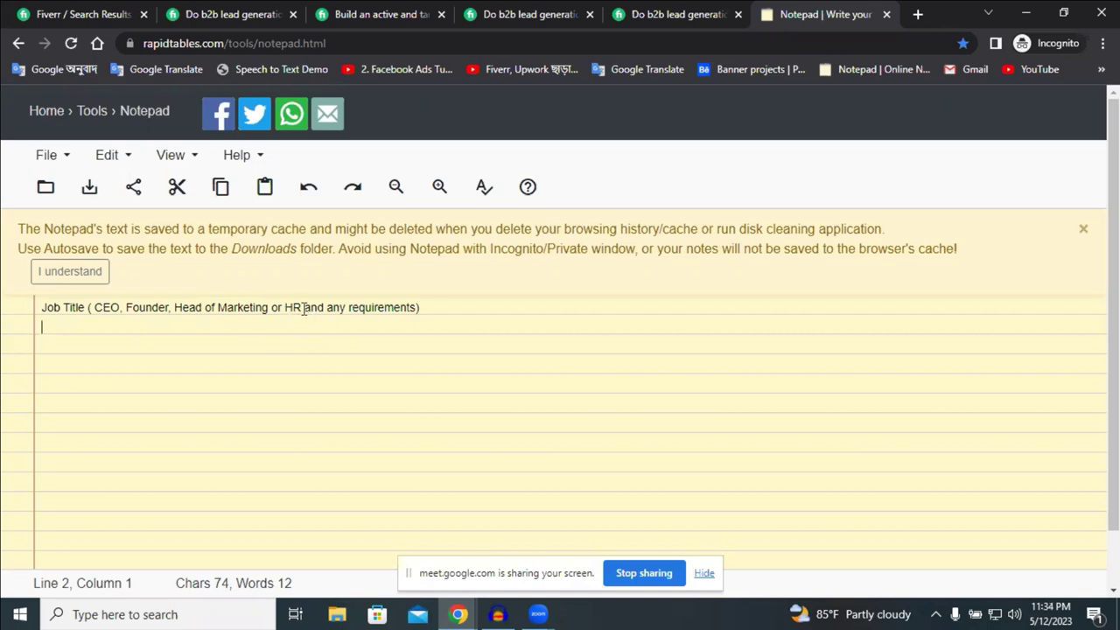
pyautogui.hotkey('shift', 'Left')
pyautogui.hotkey('shift', 'Home')
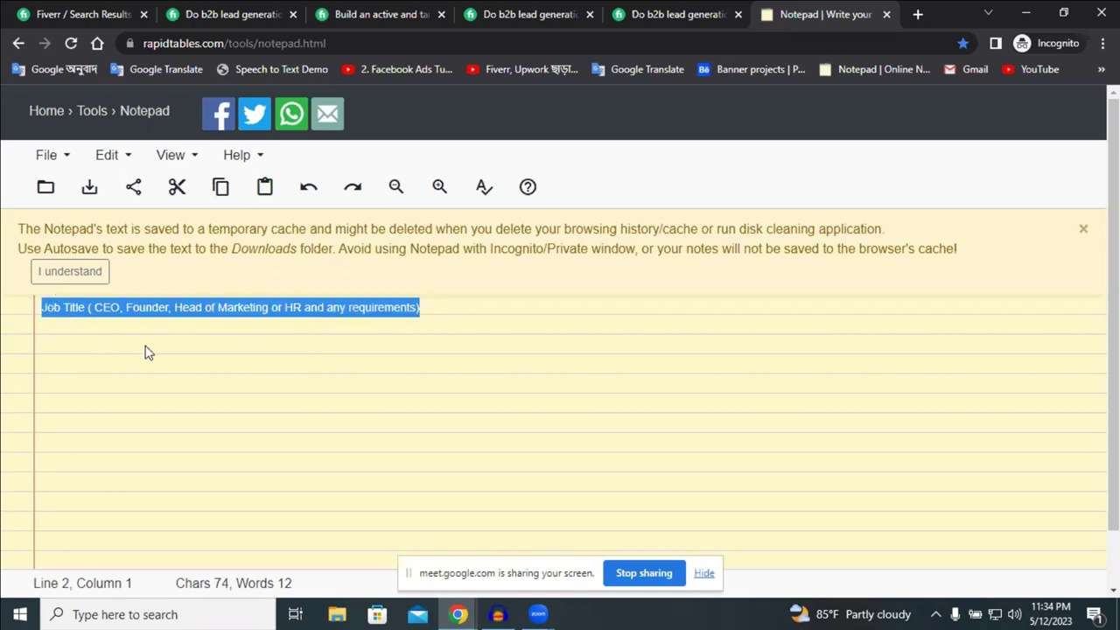
pyautogui.press('Menu')
# Insert "Job Title ( CEO, Founder, Head of Marketing or HR and any requirements)" as the second bullet of the gig description
pyautogui.click(38, 11)
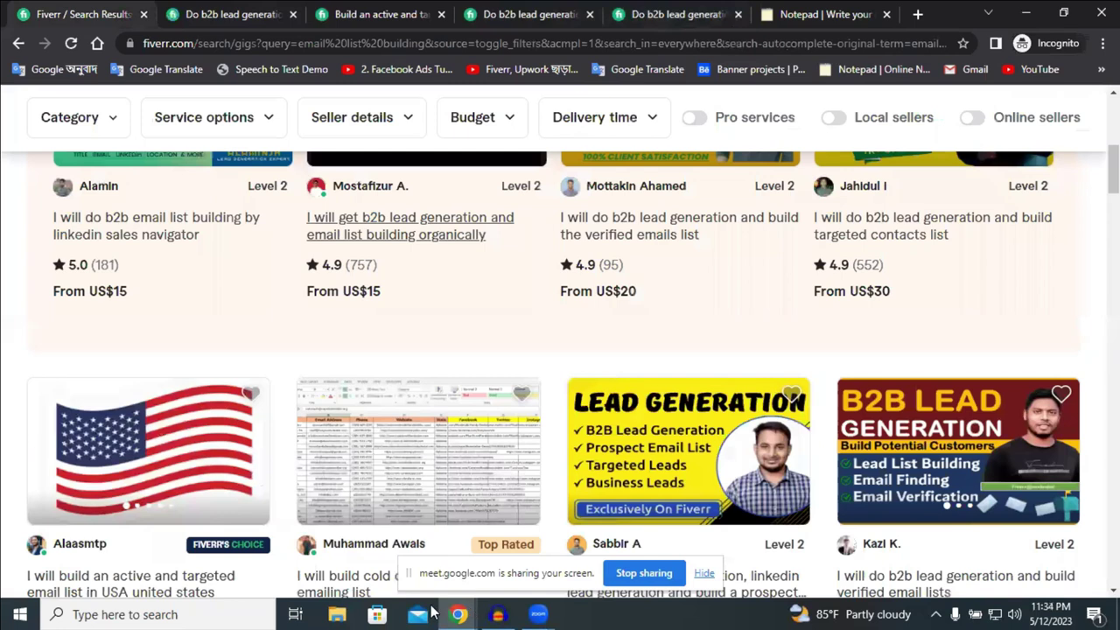
pyautogui.hotkey('alt', 'Tab')
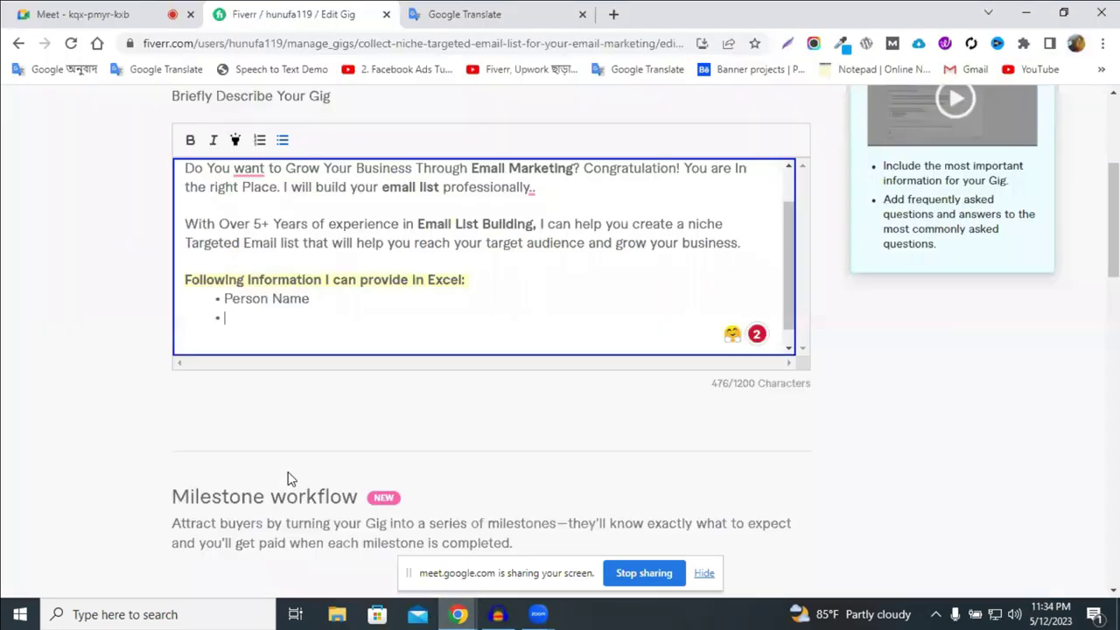
pyautogui.hotkey('ctrl', 'v')
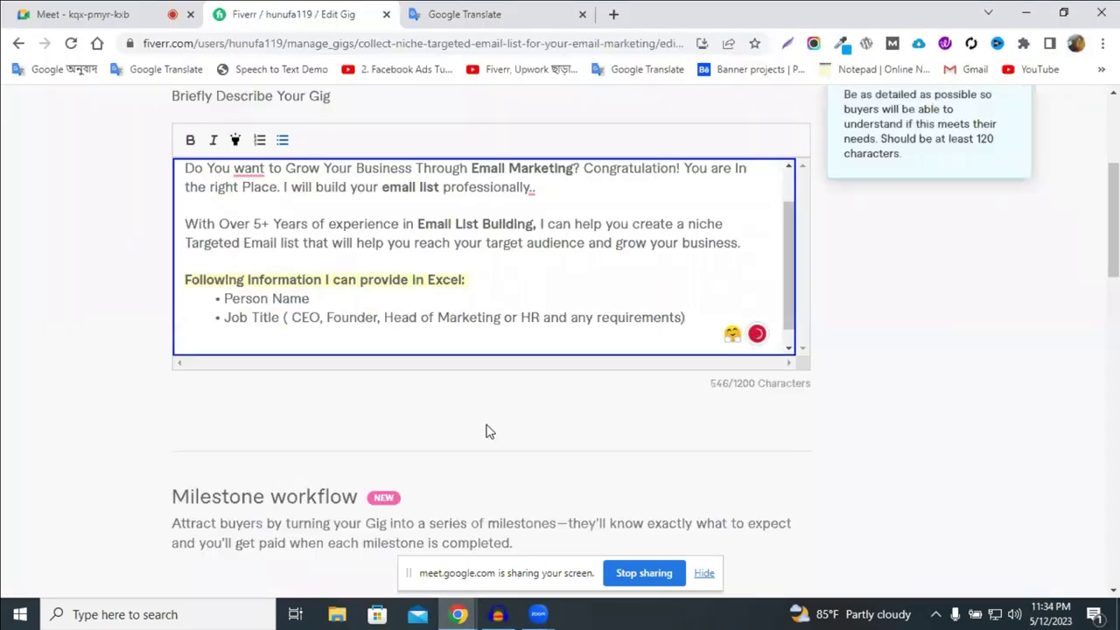
# Add "Address" as the third bullet, correcting its spelling, and start a fourth bullet
pyautogui.press('Return')
pyautogui.write('Adressh')
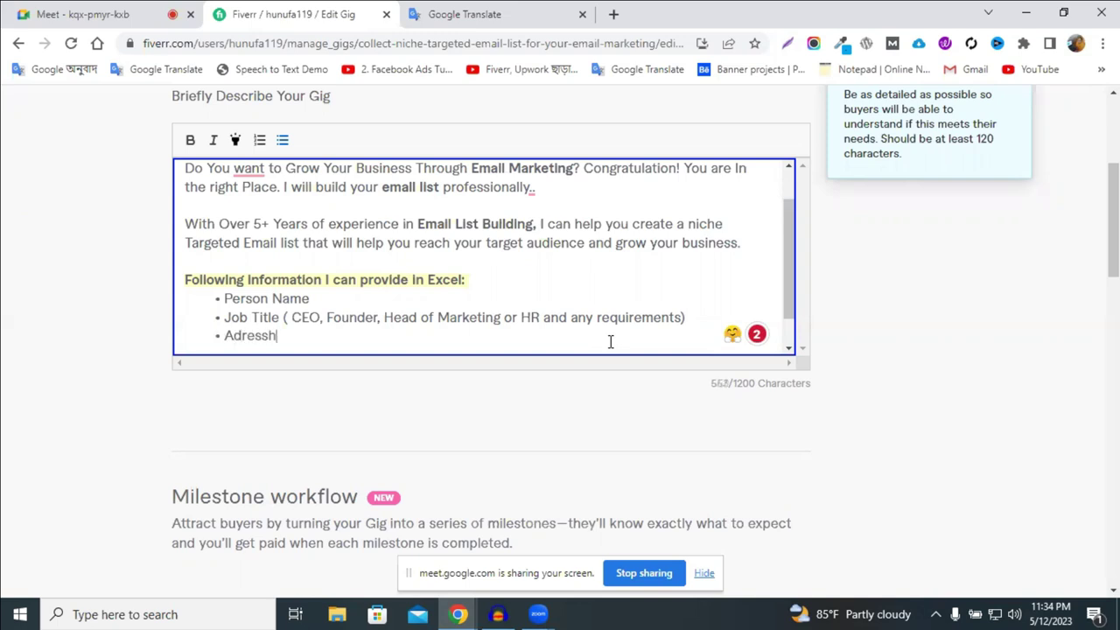
pyautogui.write('\\')
pyautogui.press('BackSpace')
pyautogui.press('BackSpace')
pyautogui.press('BackSpace')
pyautogui.press('BackSpace')
pyautogui.press('BackSpace')
pyautogui.write('dress')
pyautogui.press('Return')
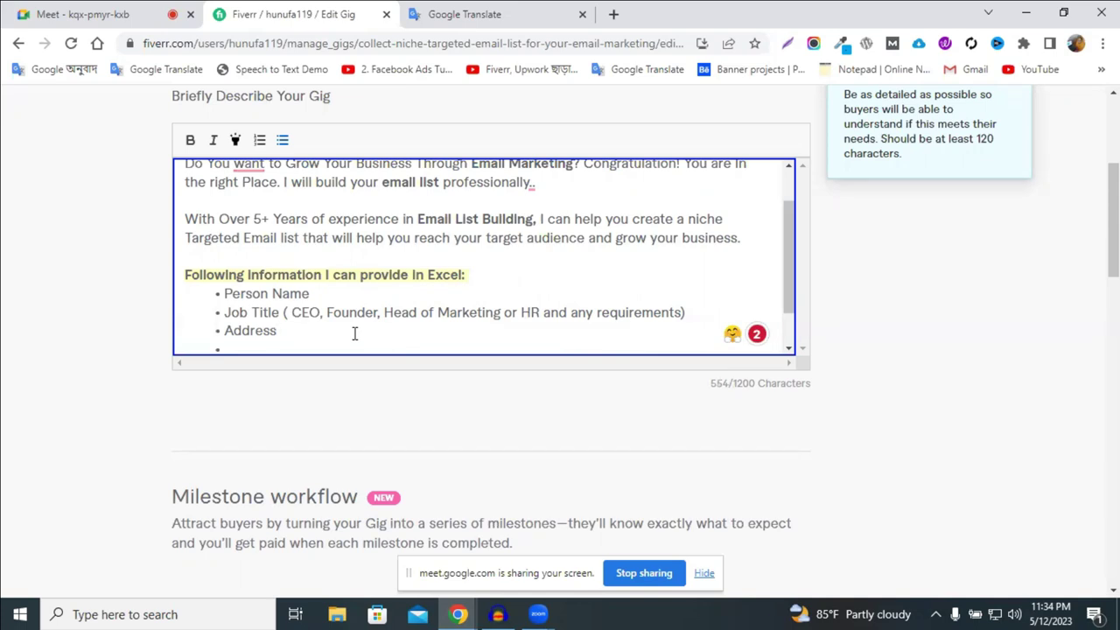
# Return to the competing gigs and close the USA targeted email list gig and the targeted business leads gig
pyautogui.click(459, 615)
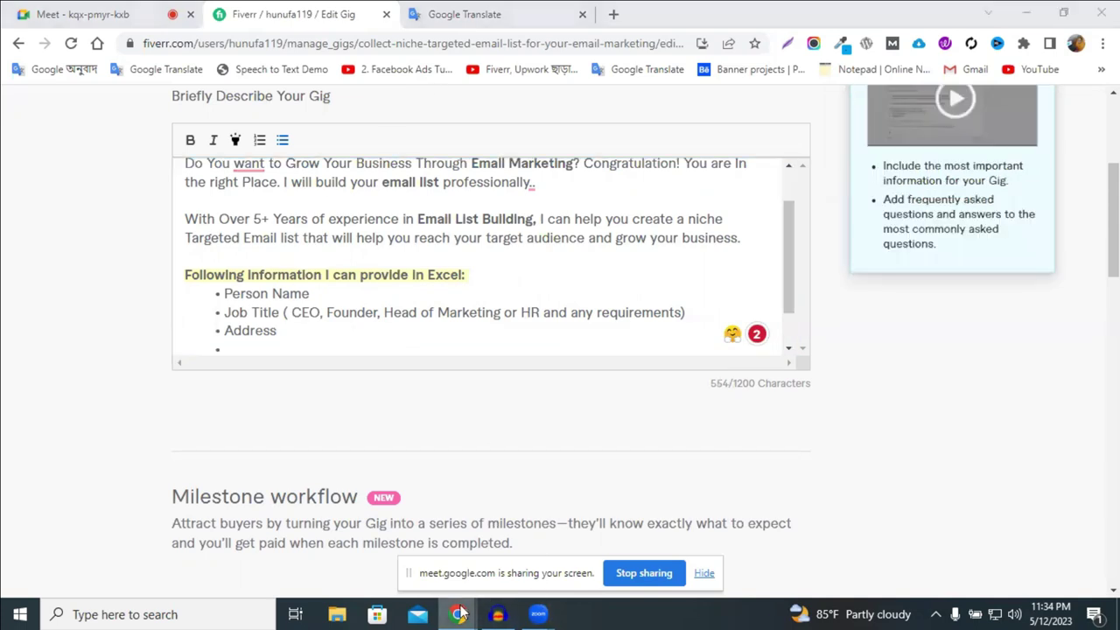
pyautogui.click(494, 562)
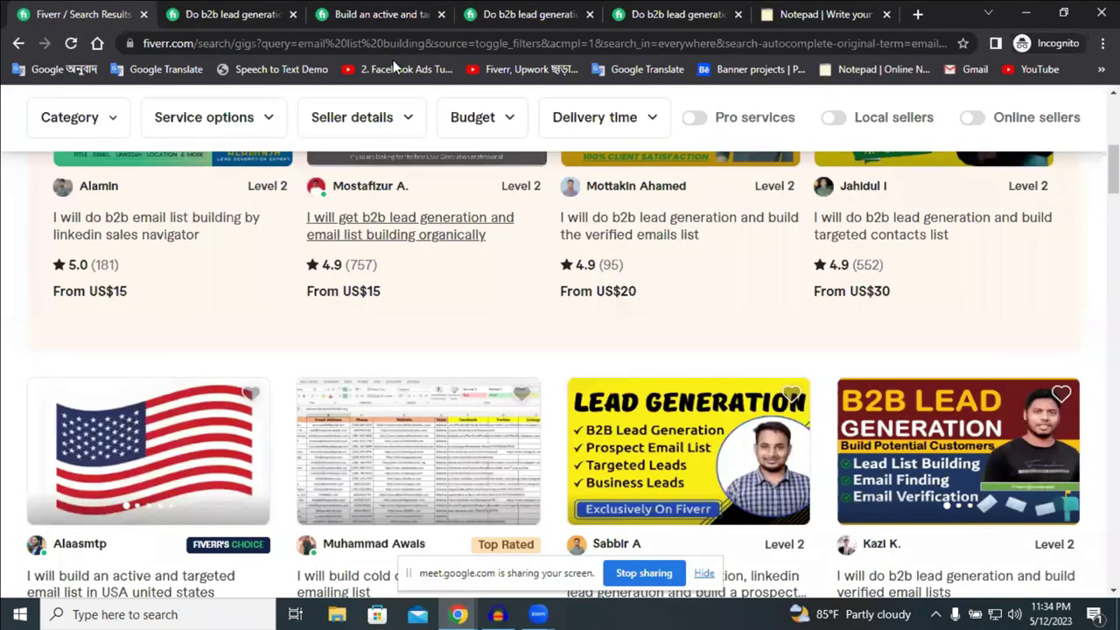
pyautogui.click(382, 14)
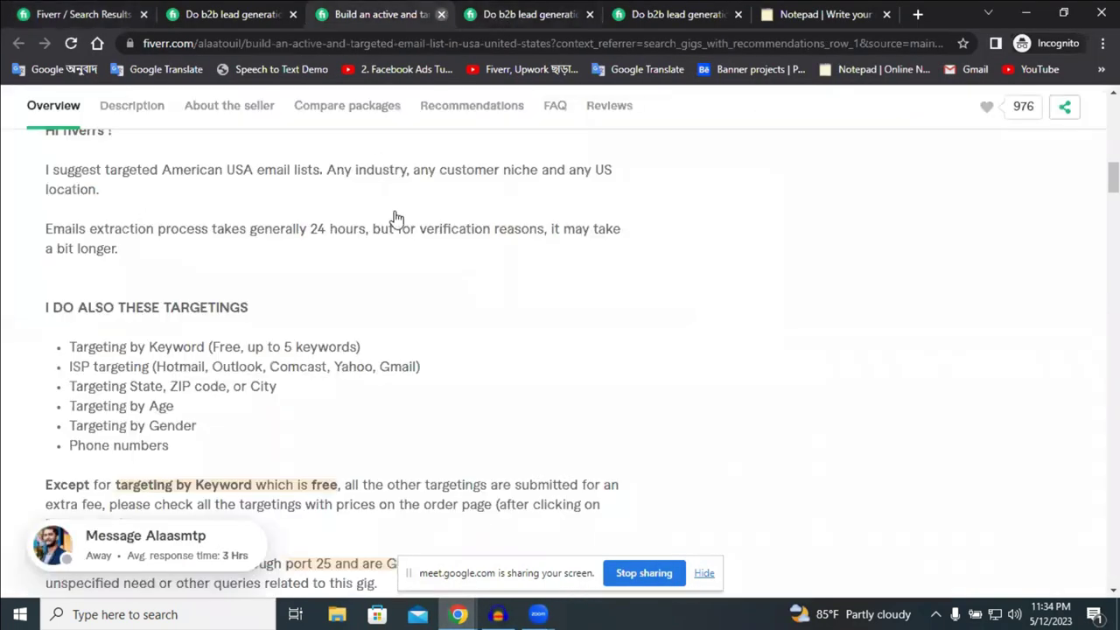
pyautogui.click(442, 15)
pyautogui.click(531, 14)
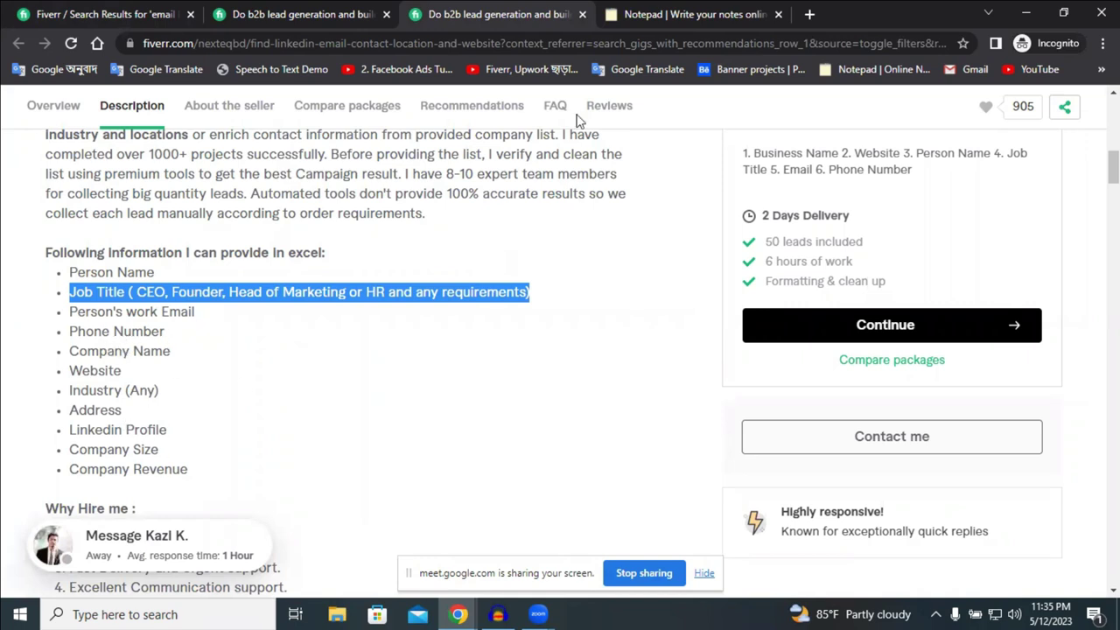
# Copy "(Street, City State, ZIP/Postal Code)" from the Addresses item of the verified emails list gig
pyautogui.click(254, 12)
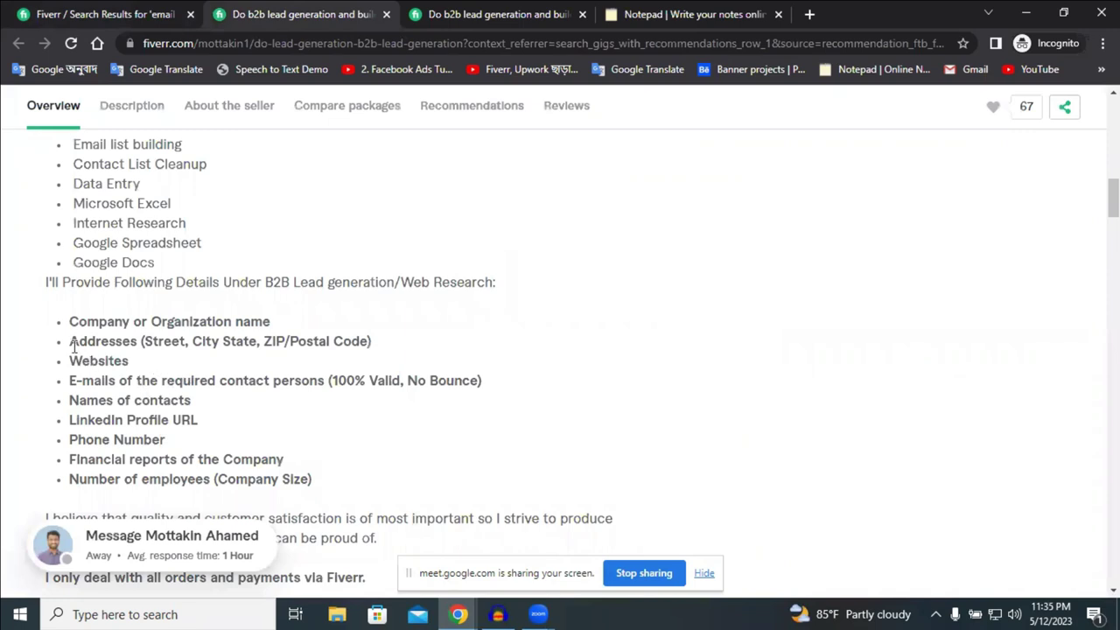
pyautogui.moveTo(143, 341)
pyautogui.mouseDown()
pyautogui.moveTo(375, 348)
pyautogui.moveTo(142, 345)
pyautogui.mouseUp()
pyautogui.hotkey('ctrl', 'c')
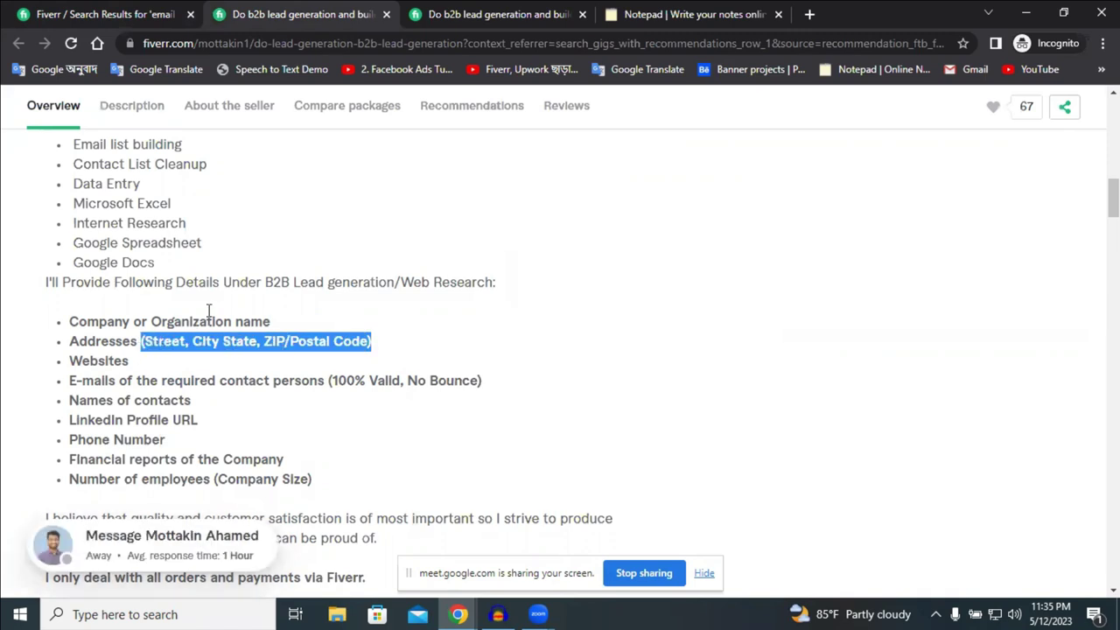
# Paste the copied address details into the online Notepad and cut them from there as plain text
pyautogui.click(638, 14)
pyautogui.hotkey('ctrl', 'v')
pyautogui.tripleClick(158, 307)
pyautogui.rightClick(158, 307)
pyautogui.click(263, 348)
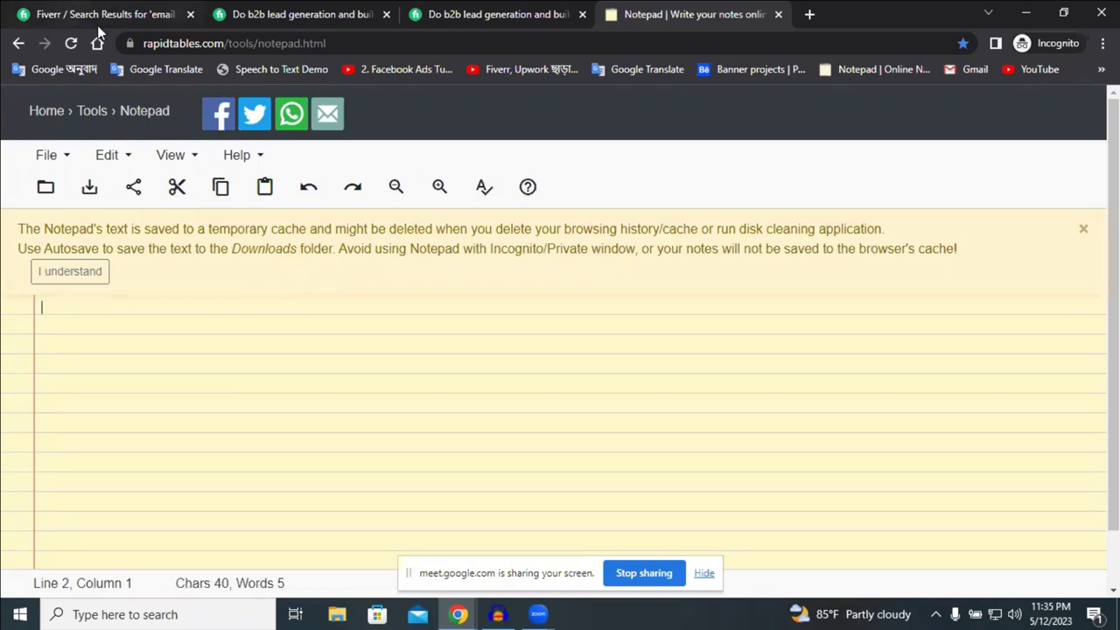
# Return to the gig description, append "(Street, City State, ZIP/Postal Code)" to the Address item and reapply bullet formatting to it
pyautogui.click(70, 10)
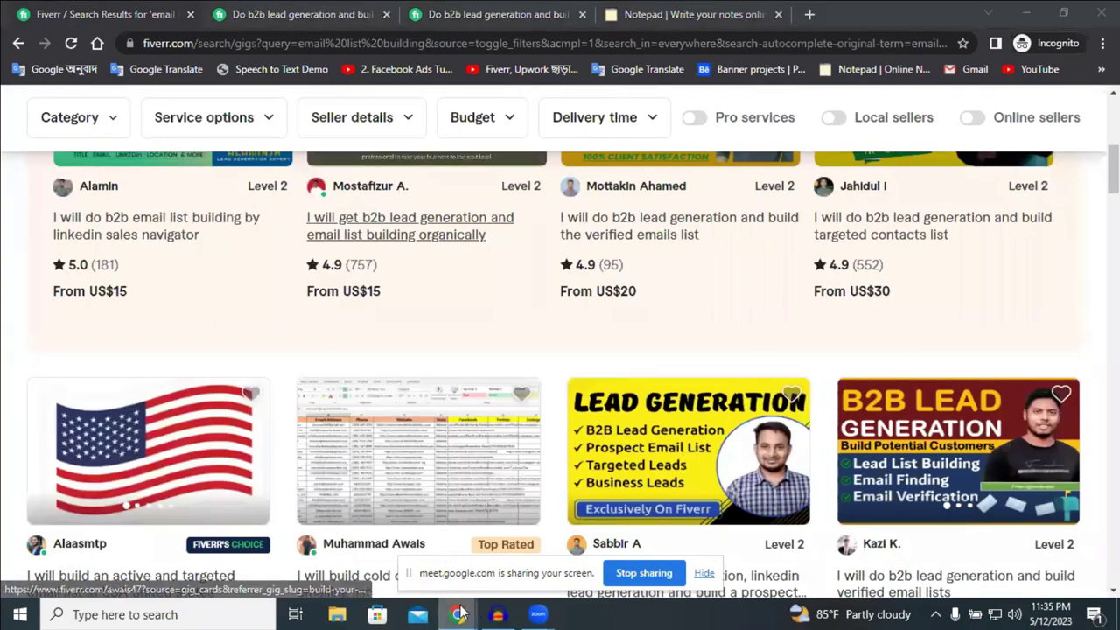
pyautogui.moveTo(464, 613)
pyautogui.click(276, 525)
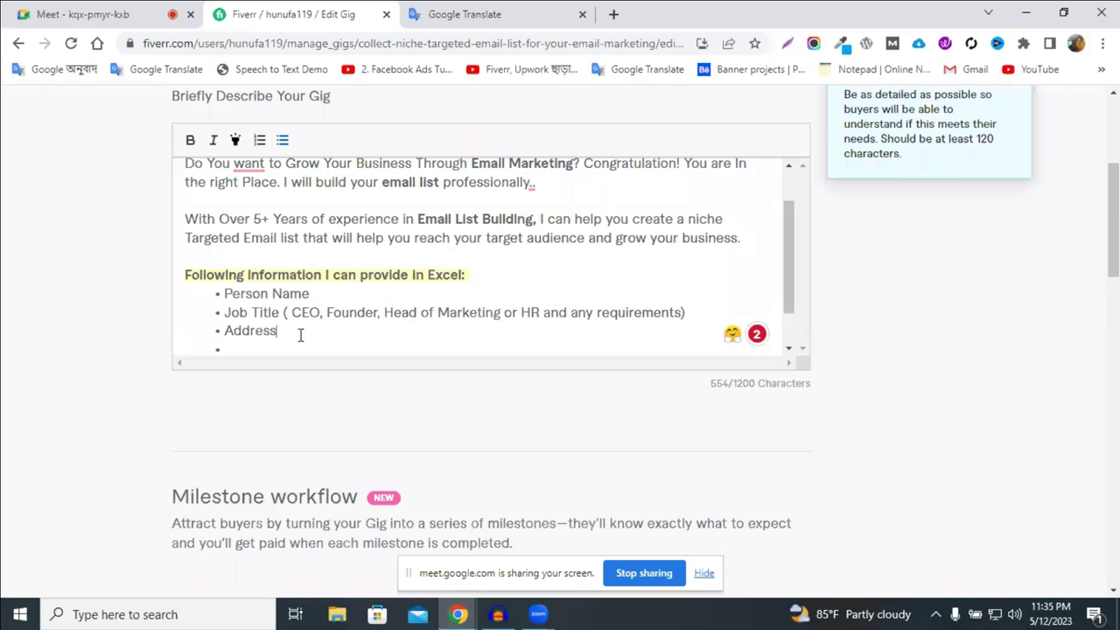
pyautogui.hotkey('ctrl', 'v')
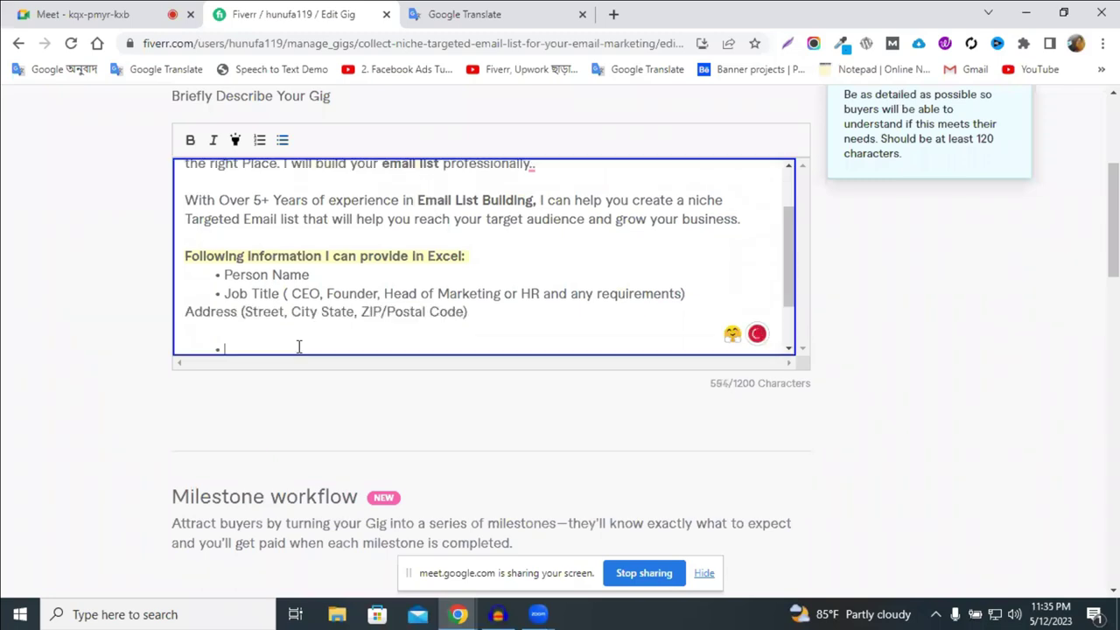
pyautogui.click(185, 312)
pyautogui.click(282, 142)
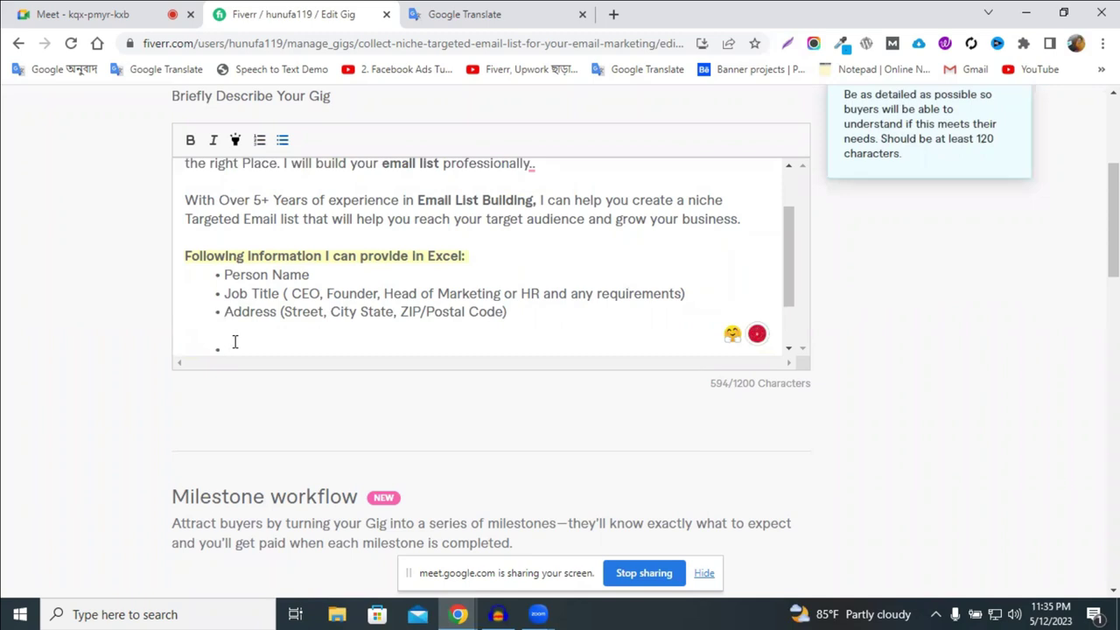
# Remove the blank line after the Address item and start a new empty bullet directly below it
pyautogui.press('BackSpace')
pyautogui.press('BackSpace')
pyautogui.press('BackSpace')
pyautogui.write(')')
pyautogui.press('Return')
# Insert a "Company Name" bullet directly below Person Name
pyautogui.click(332, 278)
pyautogui.press('Return')
pyautogui.write('Com')
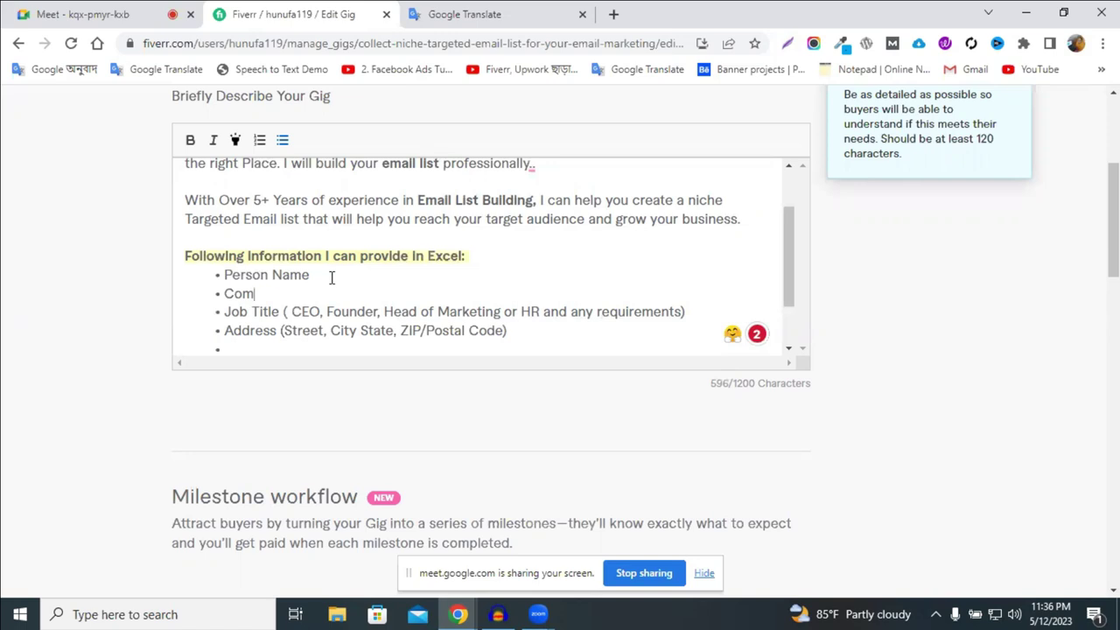
pyautogui.write('pany Name')
# Check the competing gig's information list and add "Phone Number( Companies only if available)" as the bullet after Address, starting another bullet below
pyautogui.click(242, 348)
pyautogui.click(458, 614)
pyautogui.click(513, 553)
pyautogui.click(515, 13)
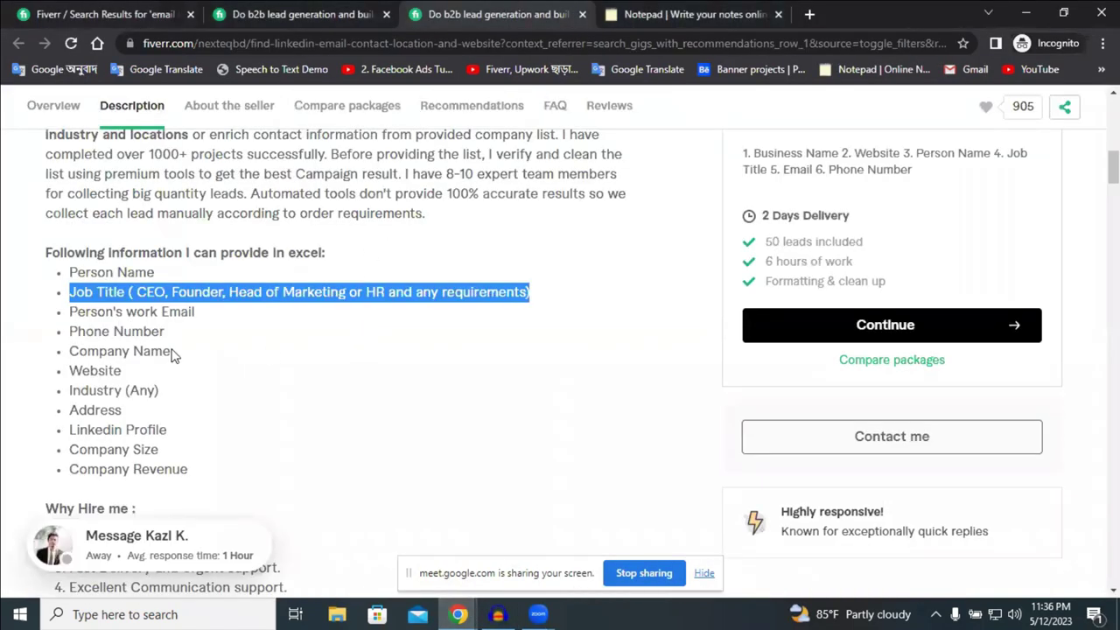
pyautogui.click(73, 330)
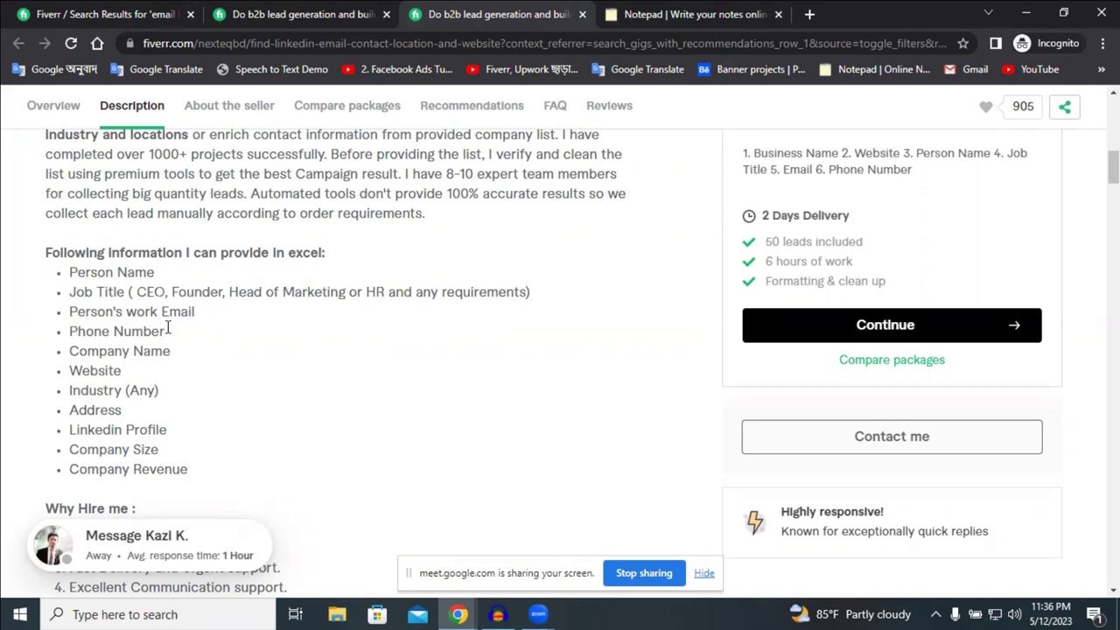
pyautogui.moveTo(457, 613)
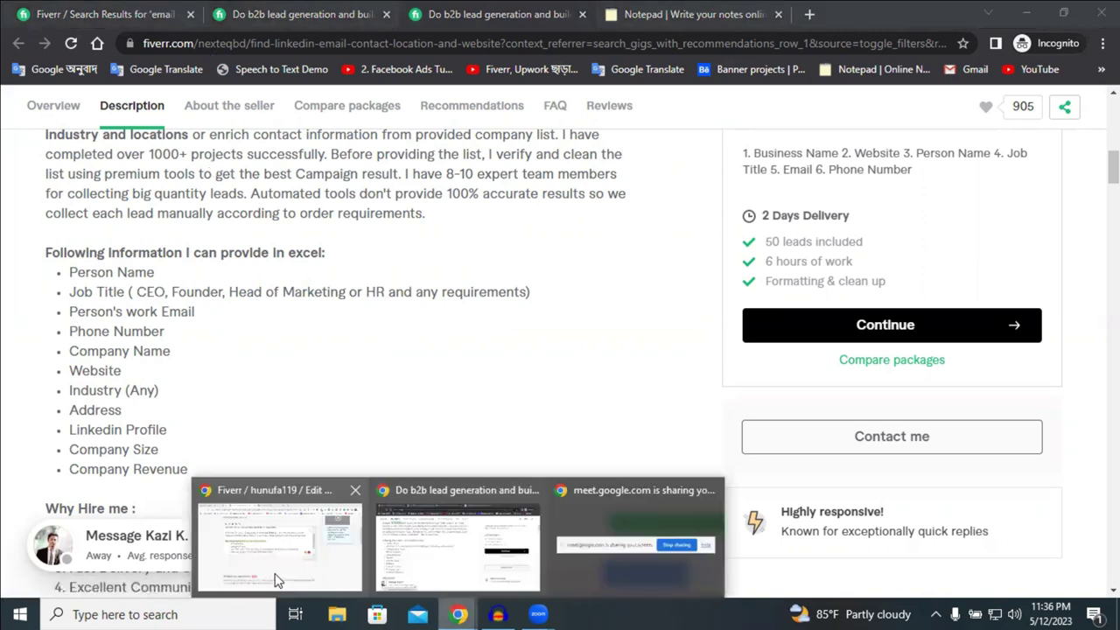
pyautogui.click(276, 564)
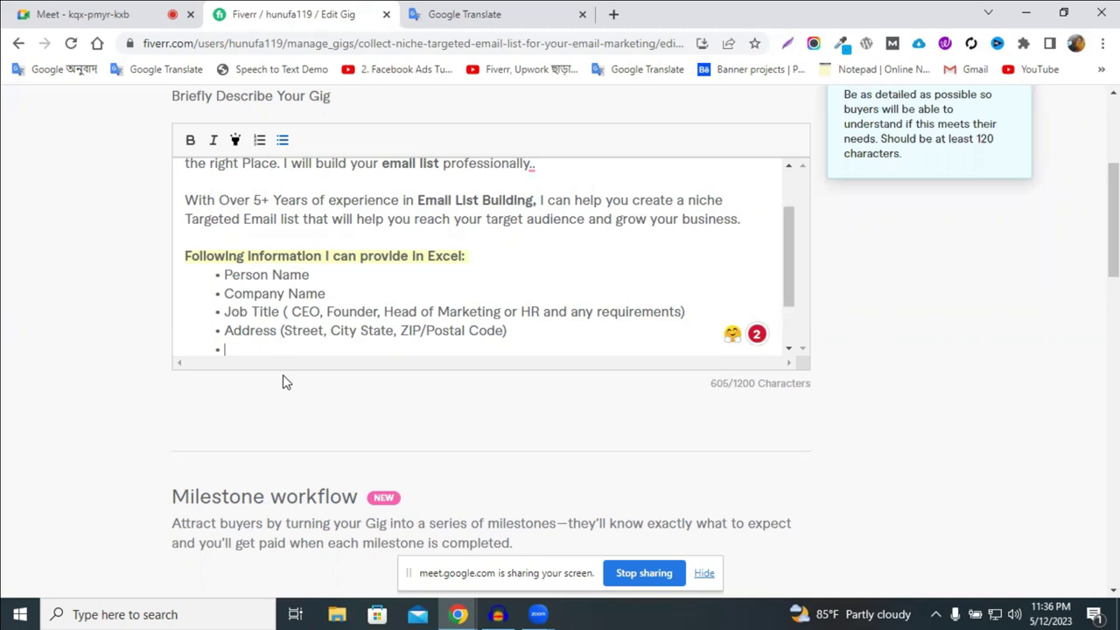
pyautogui.write('Phone')
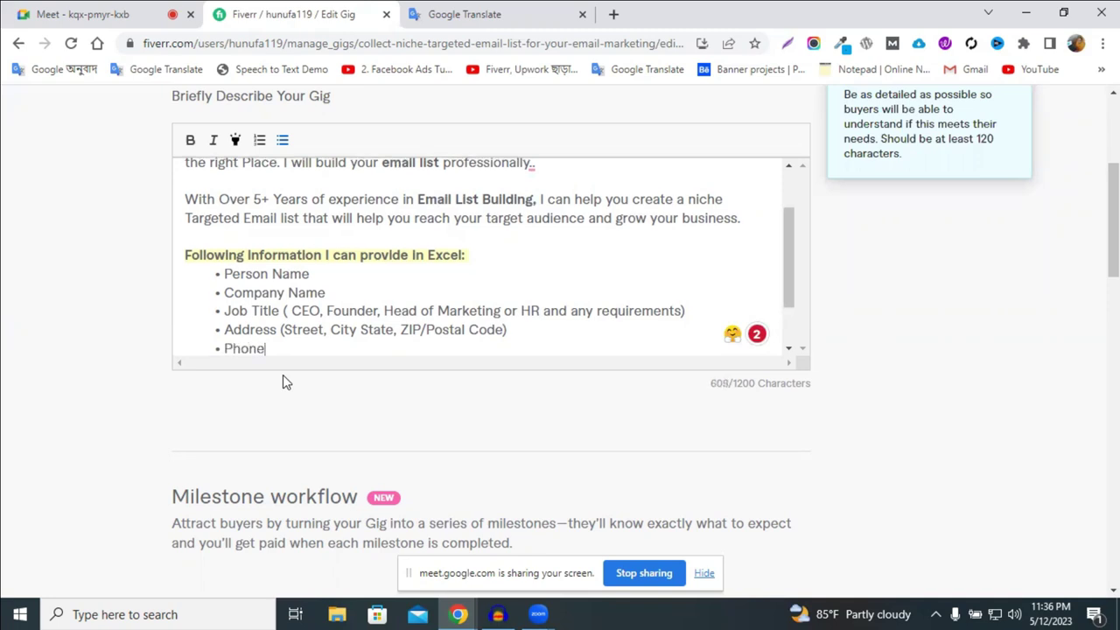
pyautogui.write(' Number( ')
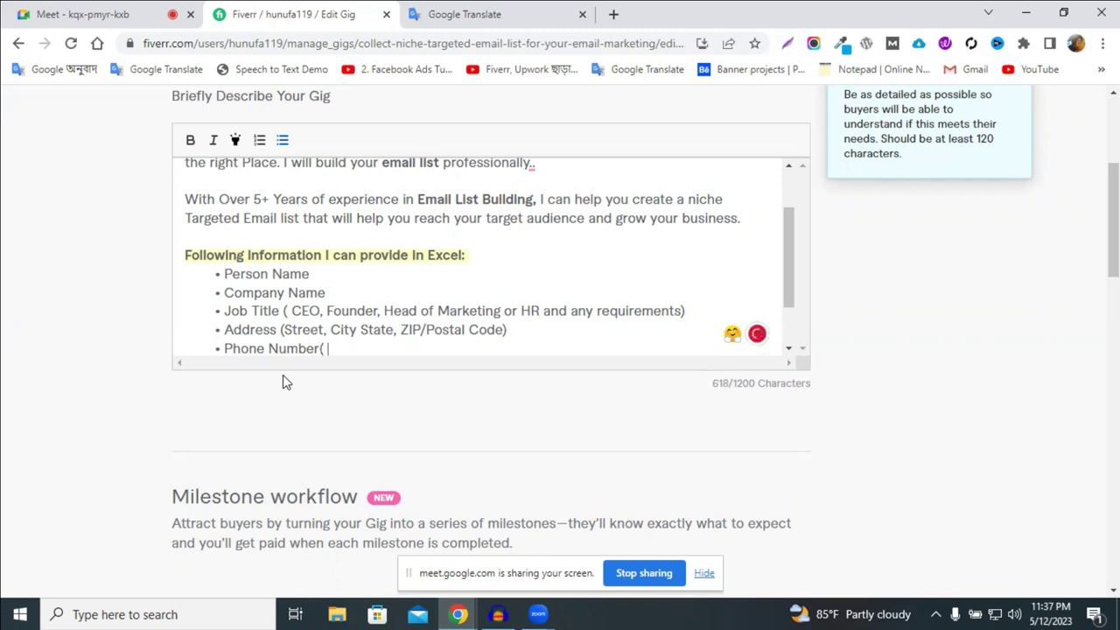
pyautogui.write('Companies only')
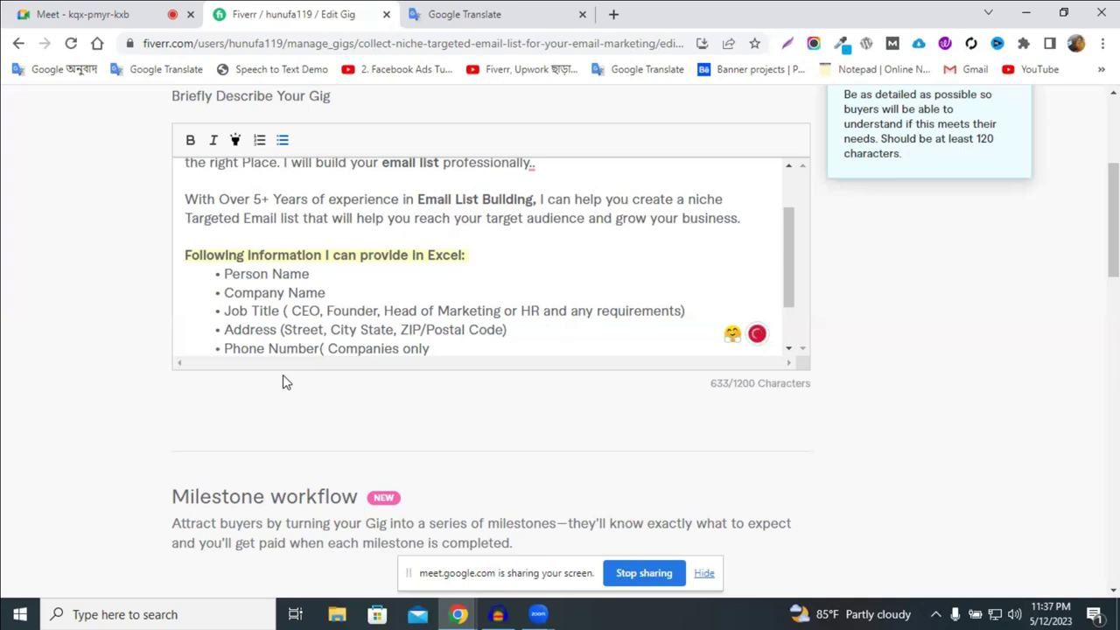
pyautogui.write('if available')
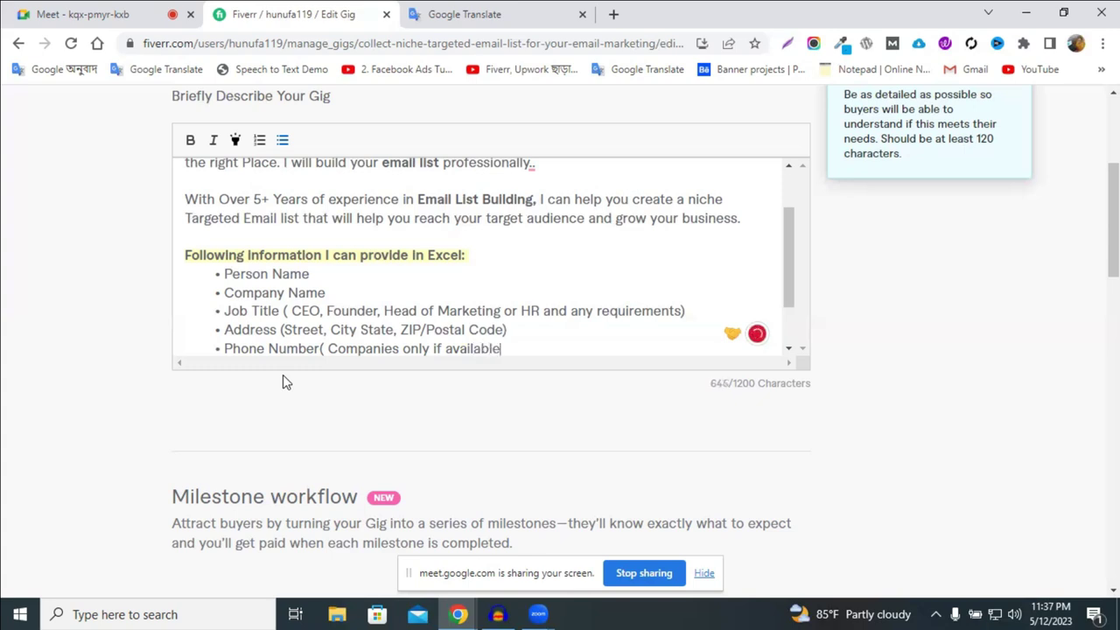
pyautogui.write(')')
pyautogui.press('Return')
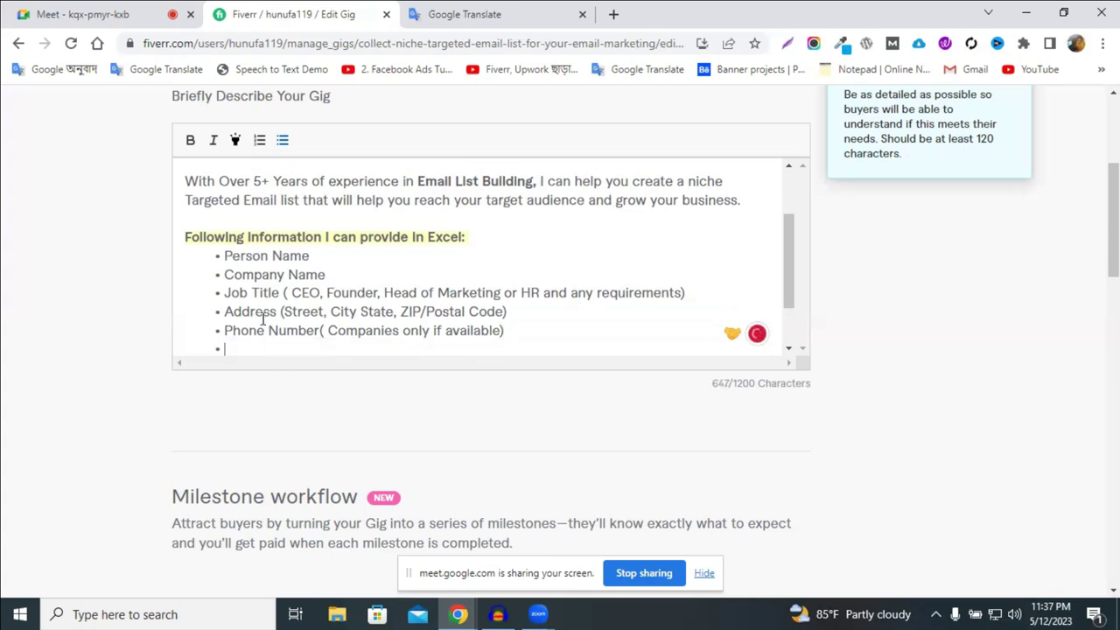
# Add "Email (valid)" as the bullet after Phone Number and start another bullet
pyautogui.write('E')
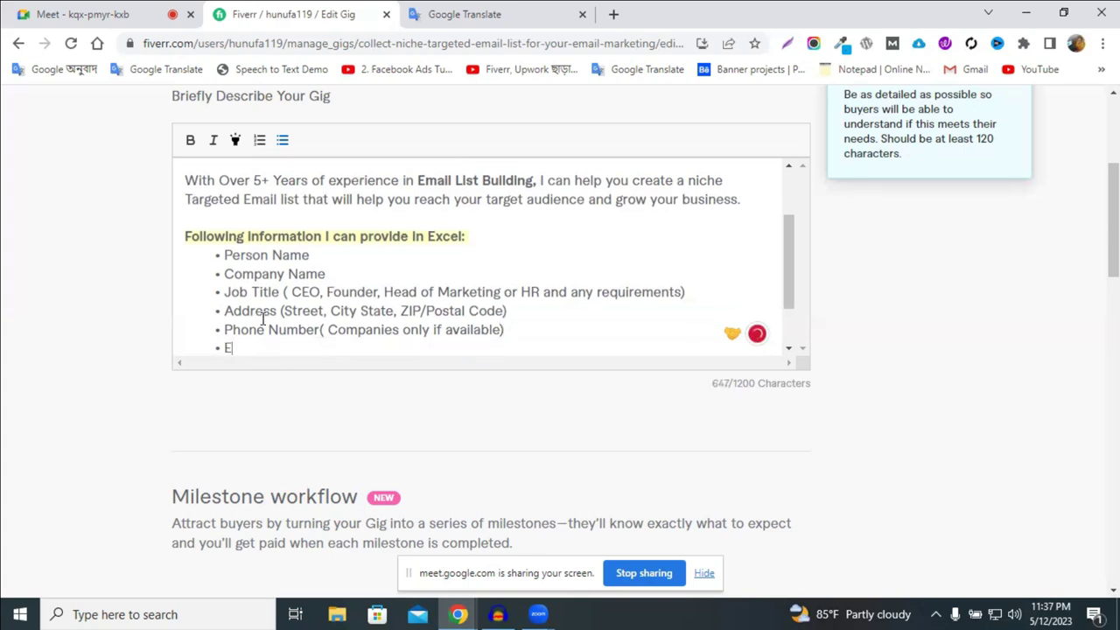
pyautogui.write('mail (valid)')
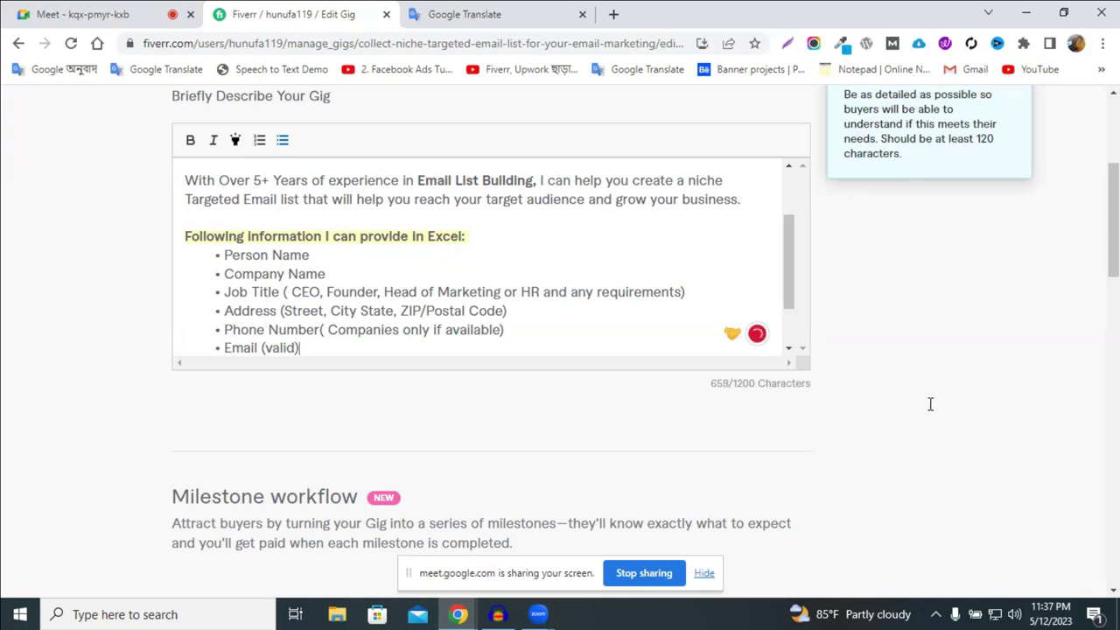
pyautogui.press('Return')
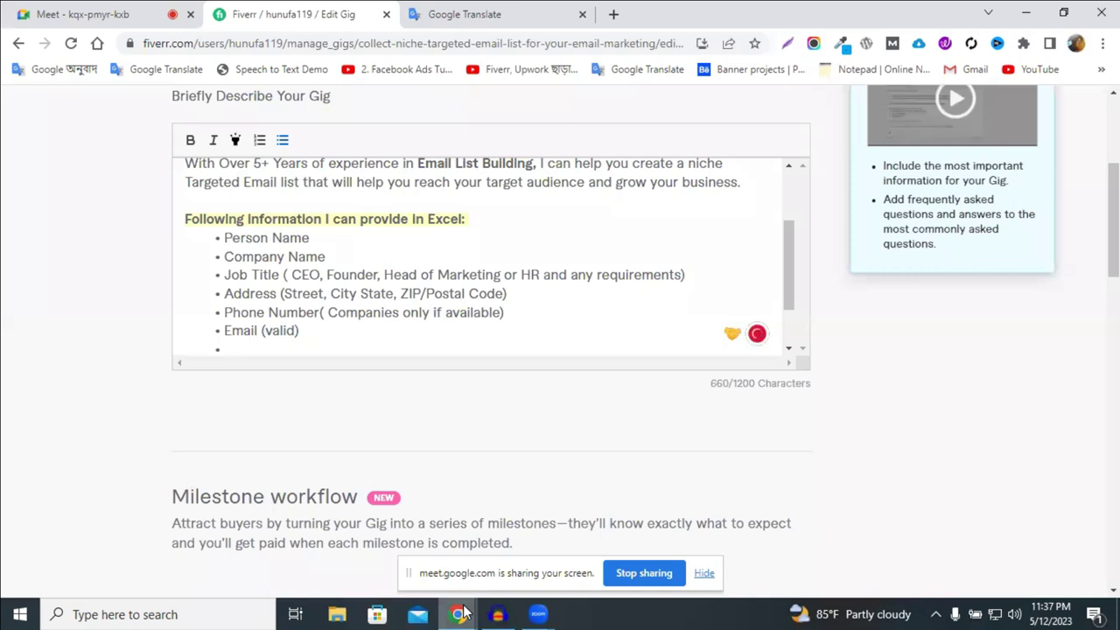
# Return to the competing gigs and copy "LinkedIn Profile URL" from the verified emails list gig
pyautogui.moveTo(459, 615)
pyautogui.click(630, 535)
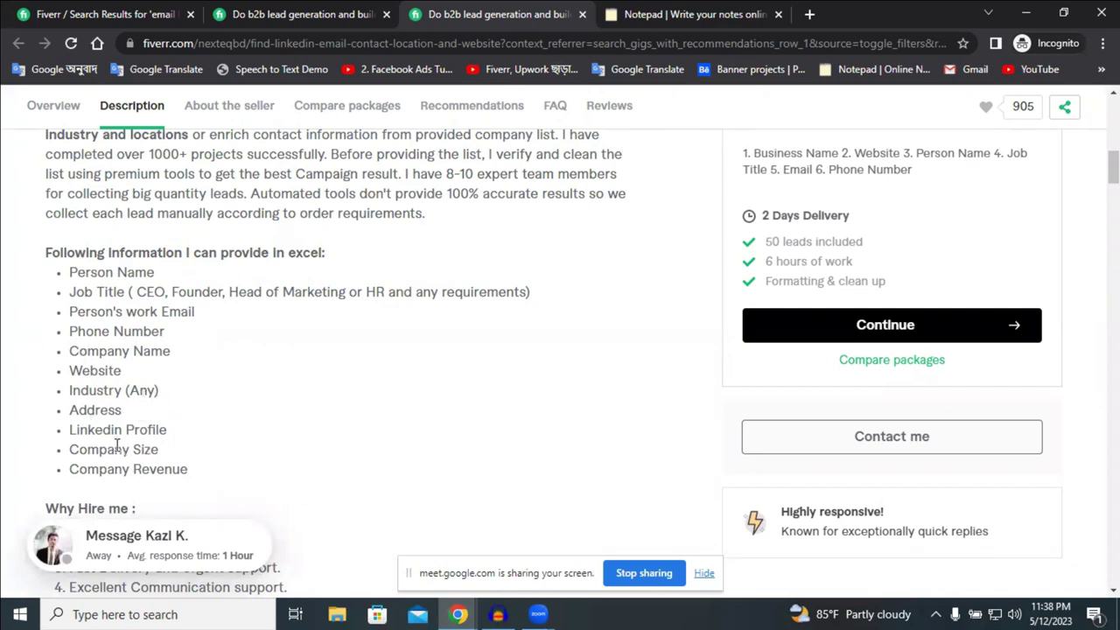
pyautogui.moveTo(70, 429); pyautogui.dragTo(167, 431)
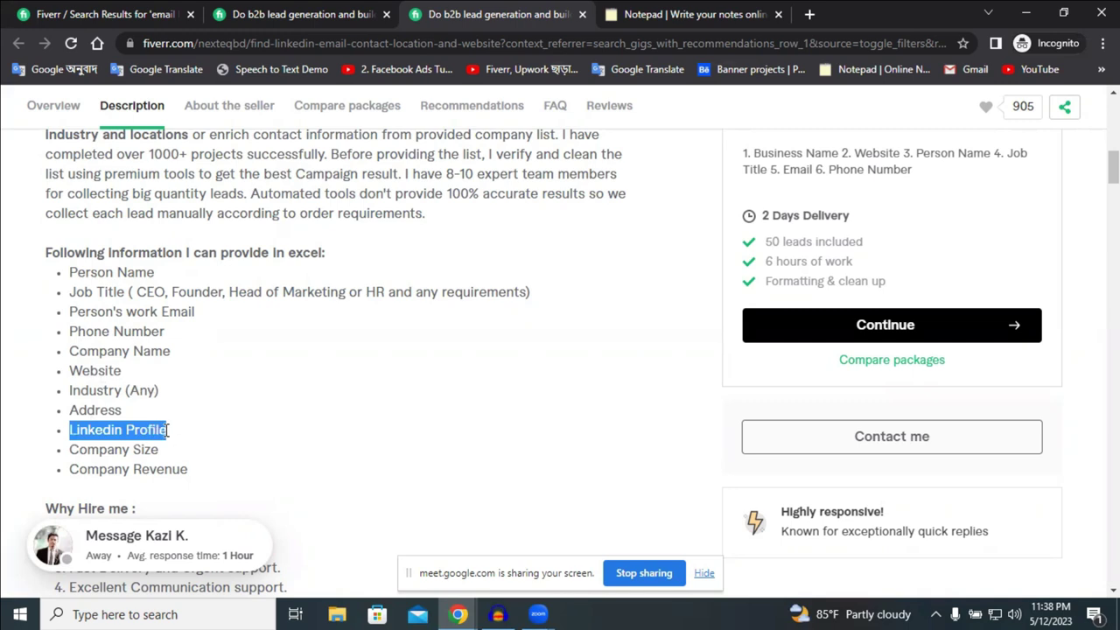
pyautogui.rightClick(145, 437)
pyautogui.click(91, 470)
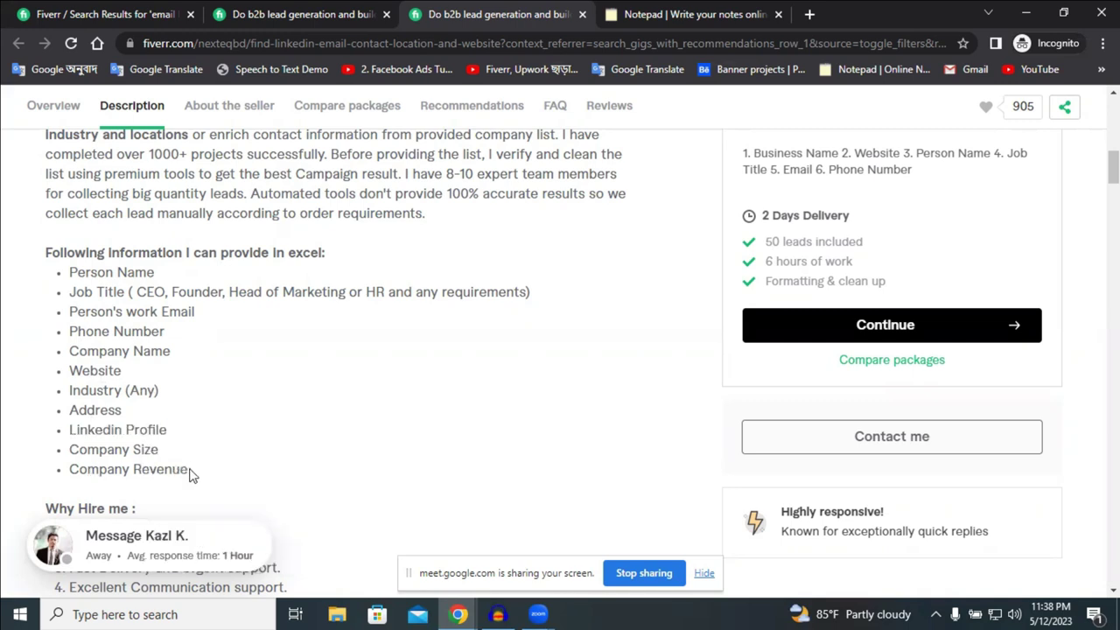
pyautogui.click(324, 14)
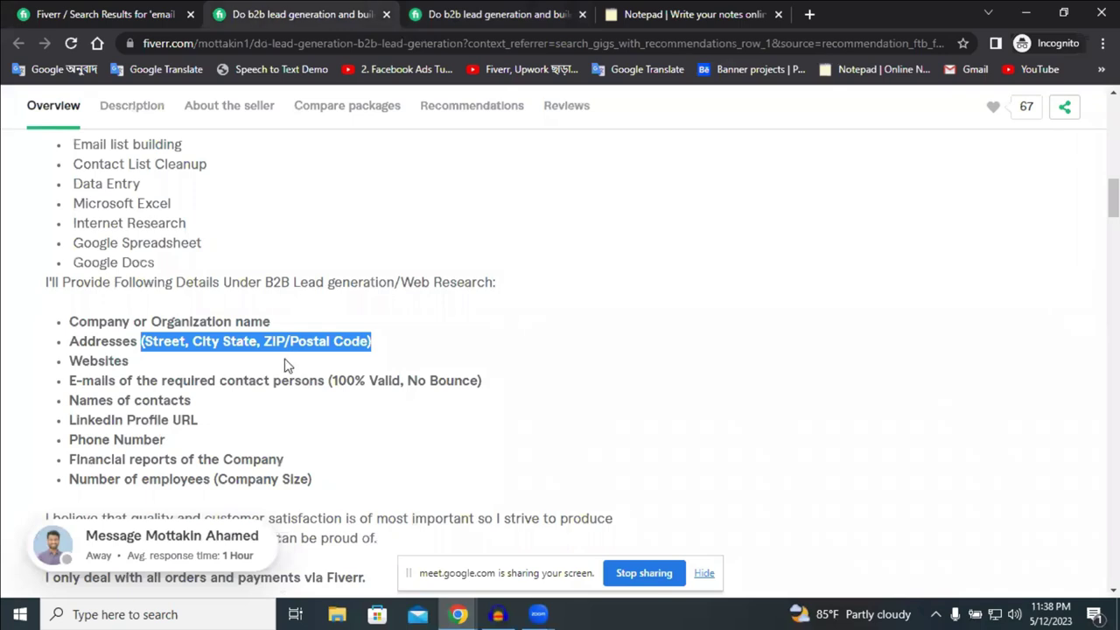
pyautogui.click(131, 420)
pyautogui.tripleClick(130, 420)
pyautogui.rightClick(133, 420)
pyautogui.click(206, 432)
# Paste "LinkedIn Profile URL" into the online Notepad and cut it from there as plain text
pyautogui.click(635, 16)
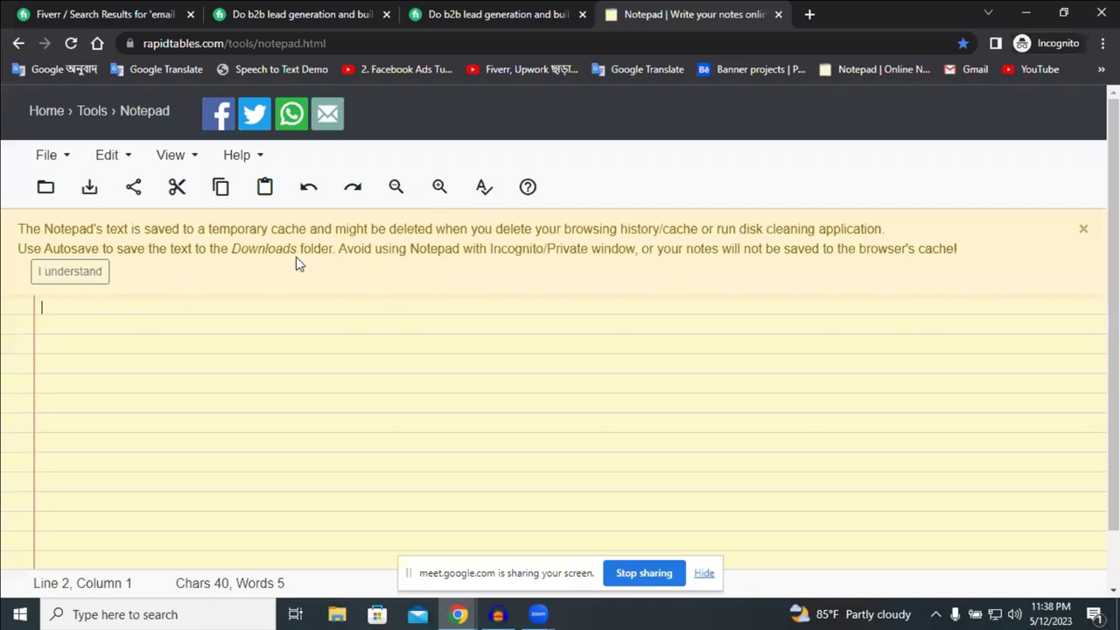
pyautogui.hotkey('ctrl', 'v')
pyautogui.doubleClick(127, 308)
pyautogui.rightClick(126, 308)
pyautogui.click(174, 429)
pyautogui.rightClick(127, 308)
pyautogui.click(204, 350)
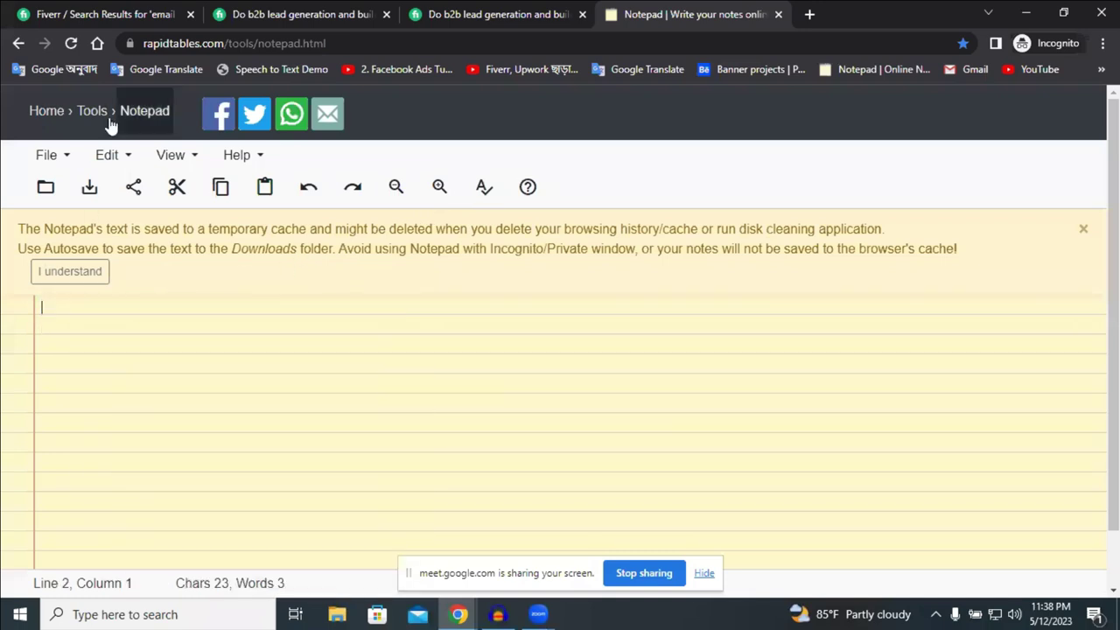
# Return to the gig description and paste "LinkedIn Profile URL" as the bullet after Email
pyautogui.click(458, 615)
pyautogui.click(298, 564)
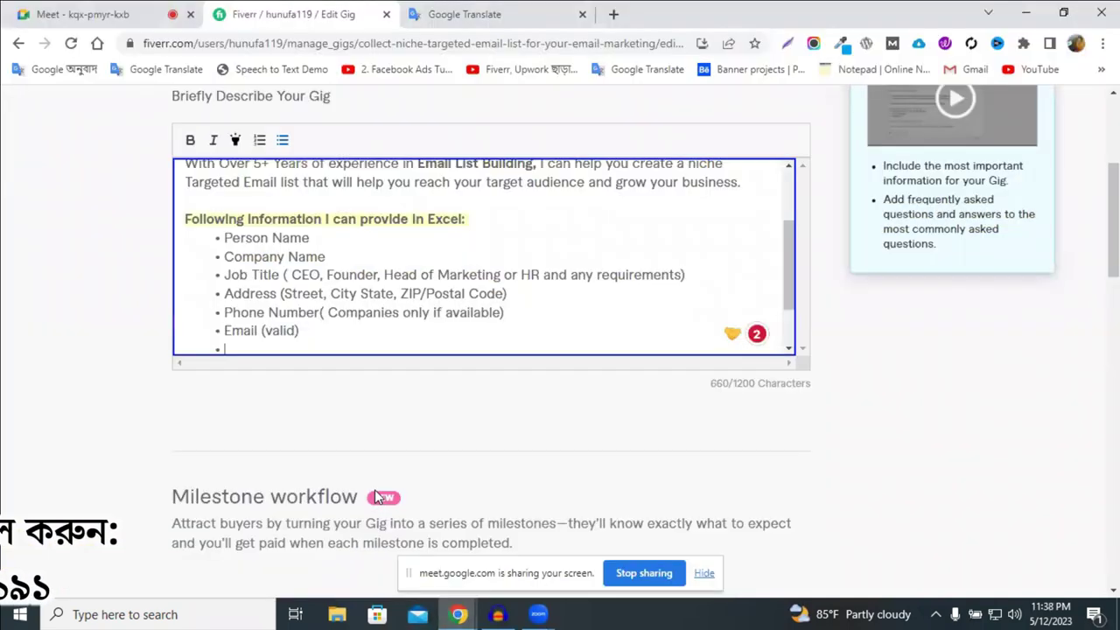
pyautogui.hotkey('ctrl', 'v')
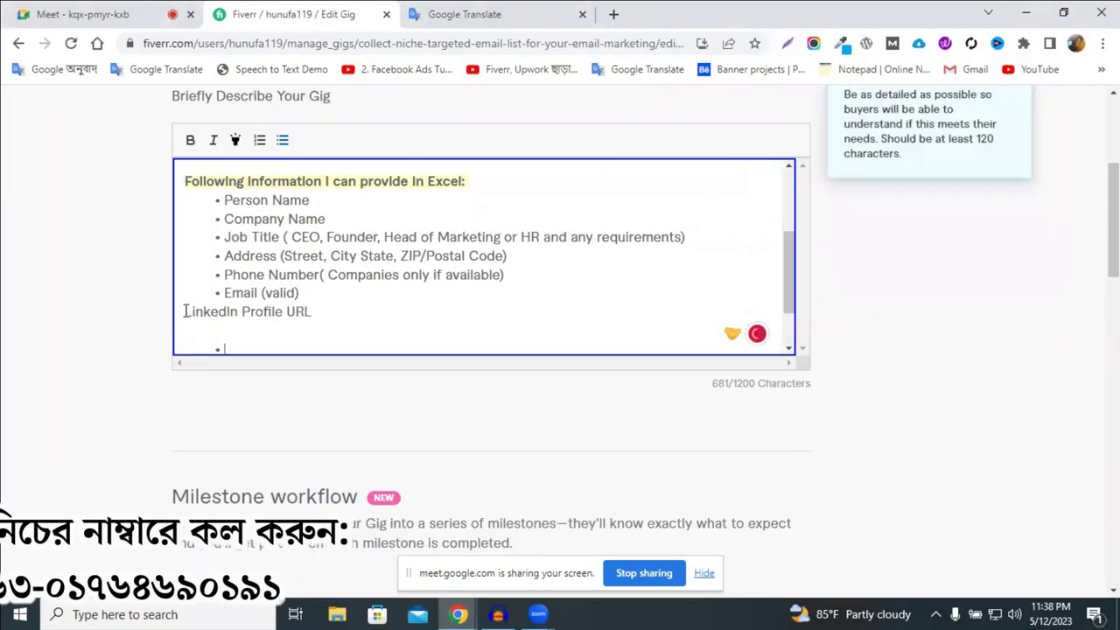
pyautogui.click(242, 333)
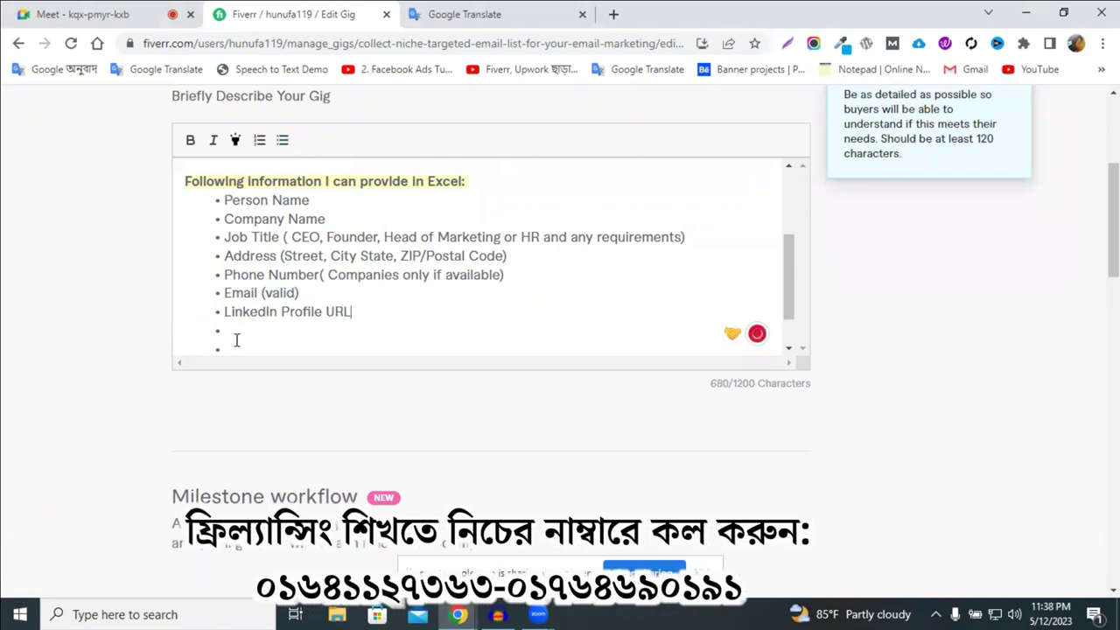
# Add "First Name & Last Name" as the bullet after LinkedIn Profile URL, capitalizing each word
pyautogui.click(245, 327)
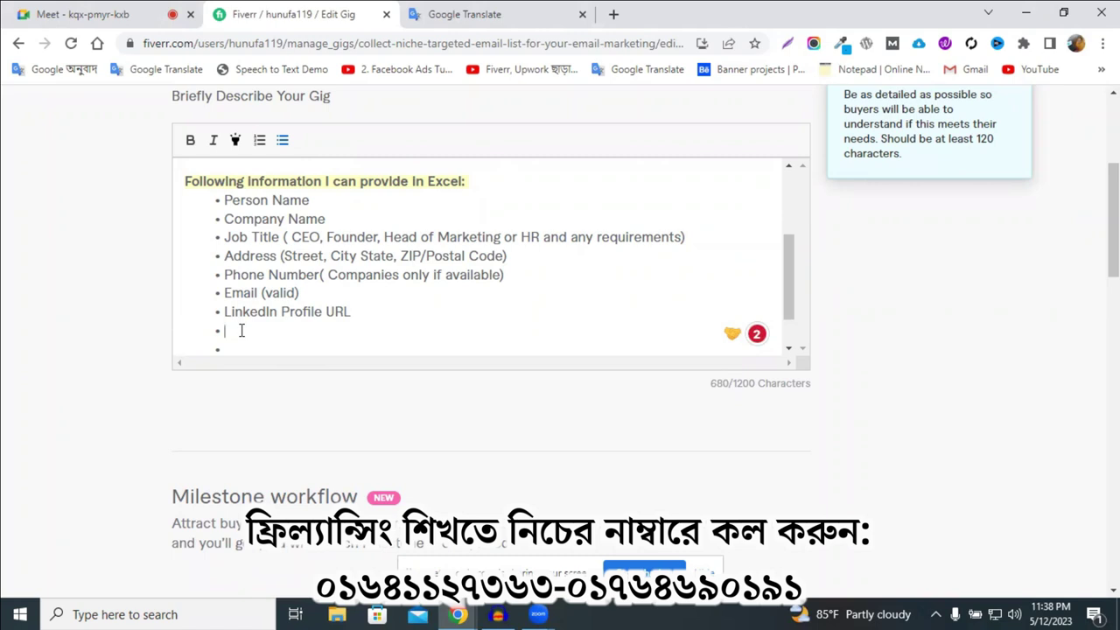
pyautogui.write('First')
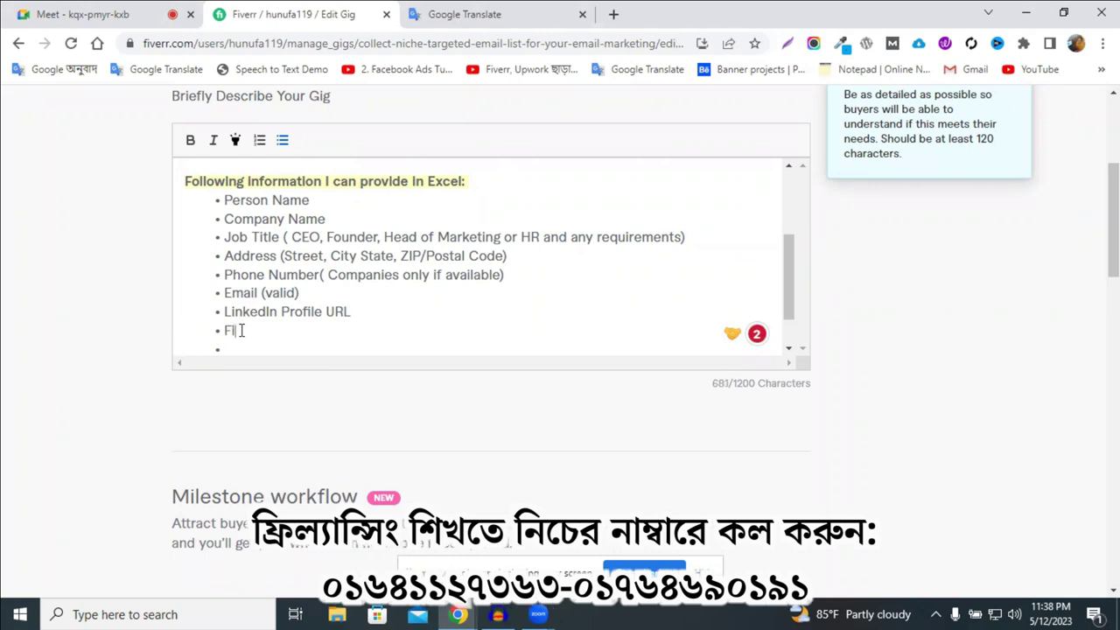
pyautogui.write(' name')
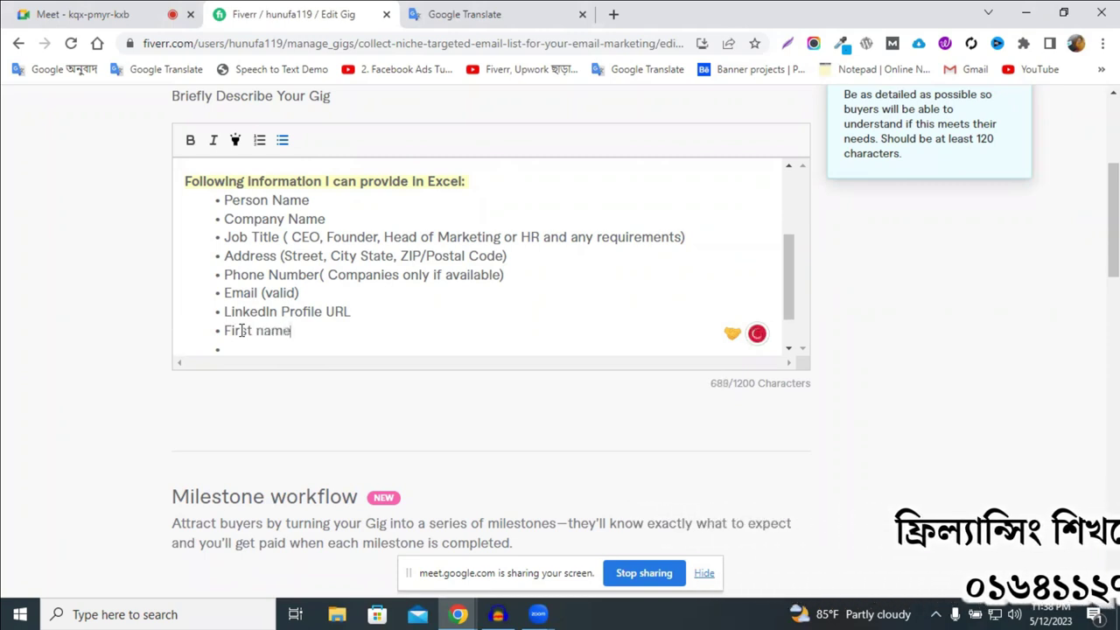
pyautogui.write(' & last Name')
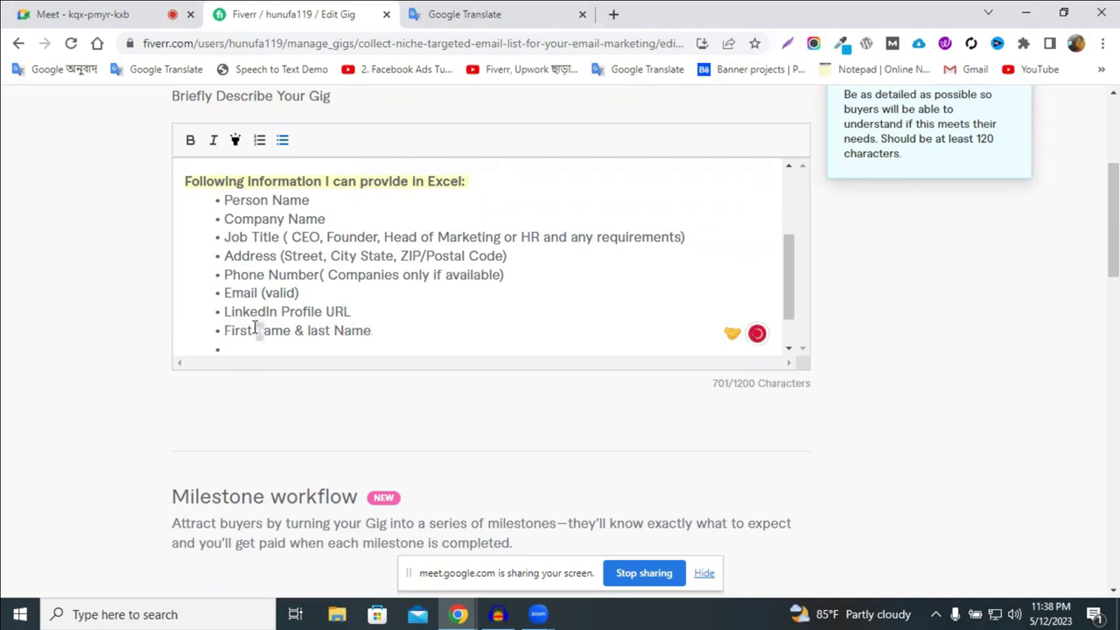
pyautogui.write('N')
pyautogui.click(310, 331)
pyautogui.press('BackSpace')
pyautogui.write('L')
# Add "Website Link" as the bullet after First Name & Last Name and start another bullet
pyautogui.click(396, 340)
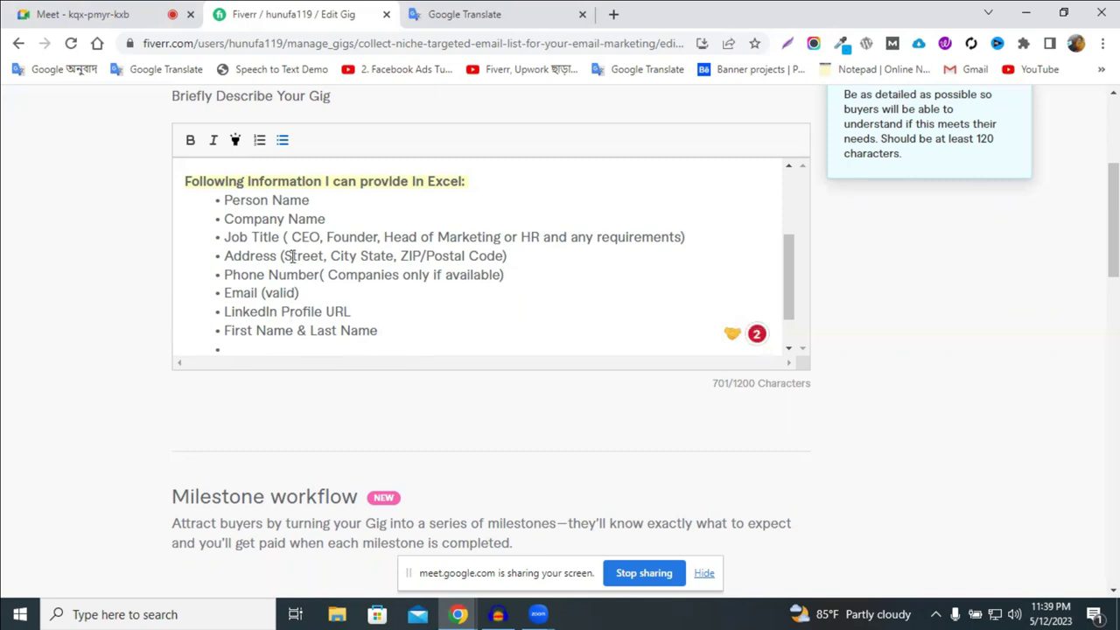
pyautogui.write('Website Link')
pyautogui.press('Return')
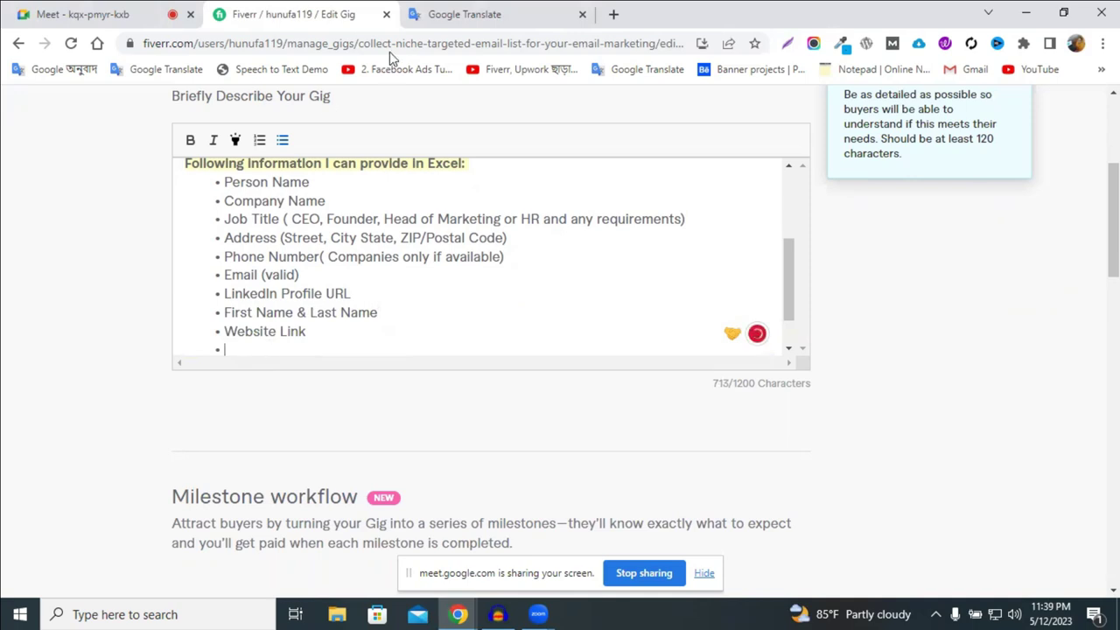
# Switch to the competing b2b lead generation gig and copy "Industry (Any)" from its list of provided information
pyautogui.click(458, 615)
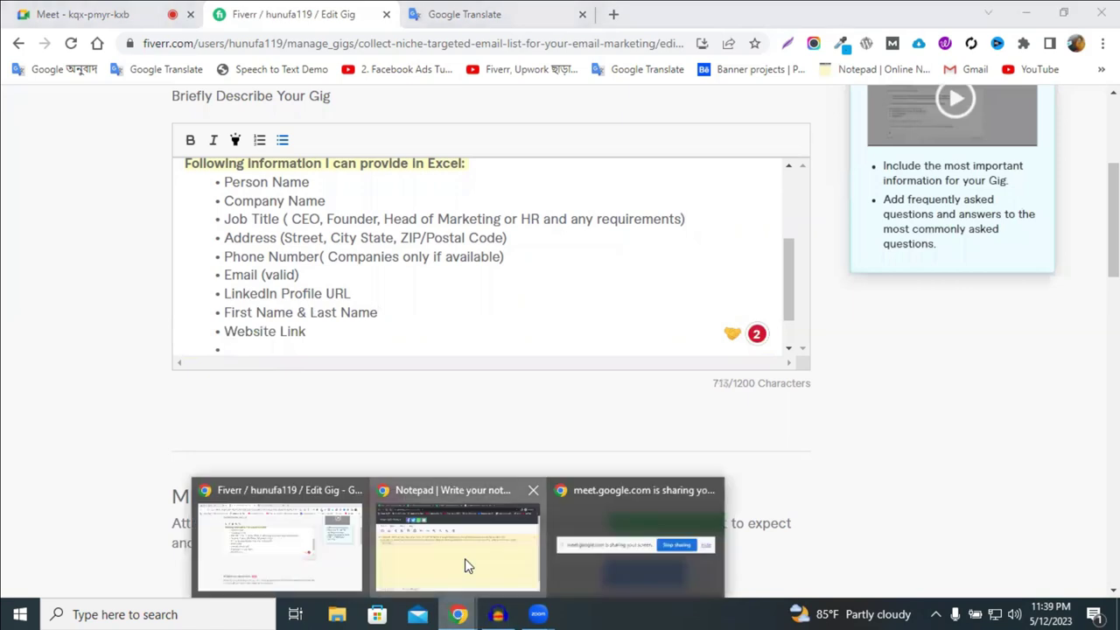
pyautogui.click(464, 561)
pyautogui.click(477, 14)
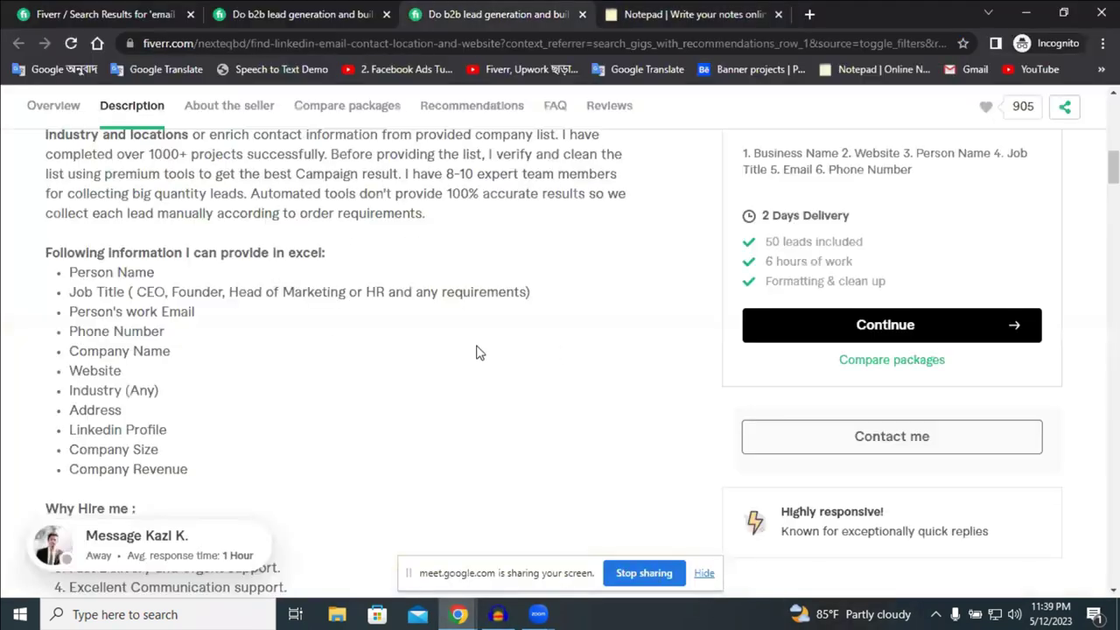
pyautogui.scroll(-1, 163, 368)
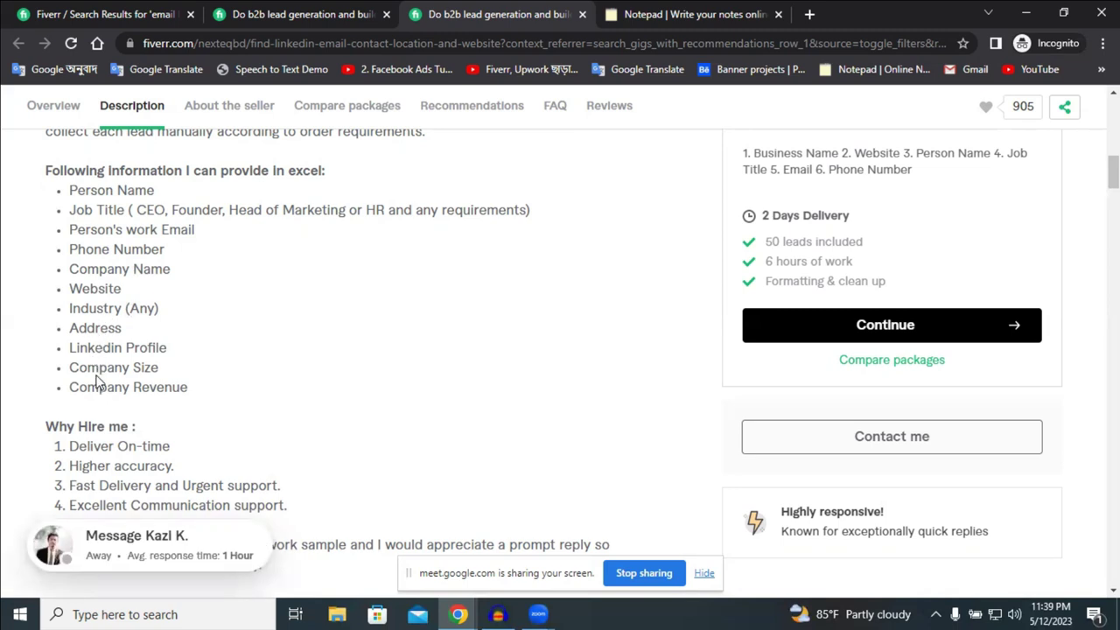
pyautogui.tripleClick(101, 310)
pyautogui.rightClick(102, 309)
pyautogui.click(131, 326)
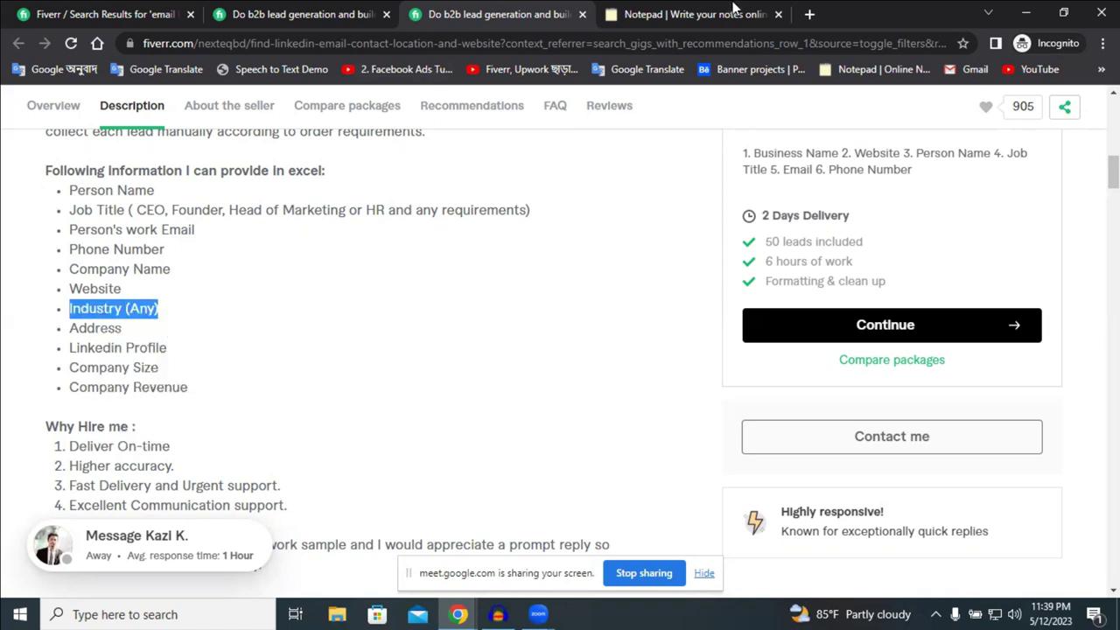
# Paste "Industry (Any)" into the online Notepad and cut it from there as plain text
pyautogui.click(691, 14)
pyautogui.hotkey('ctrl', 'v')
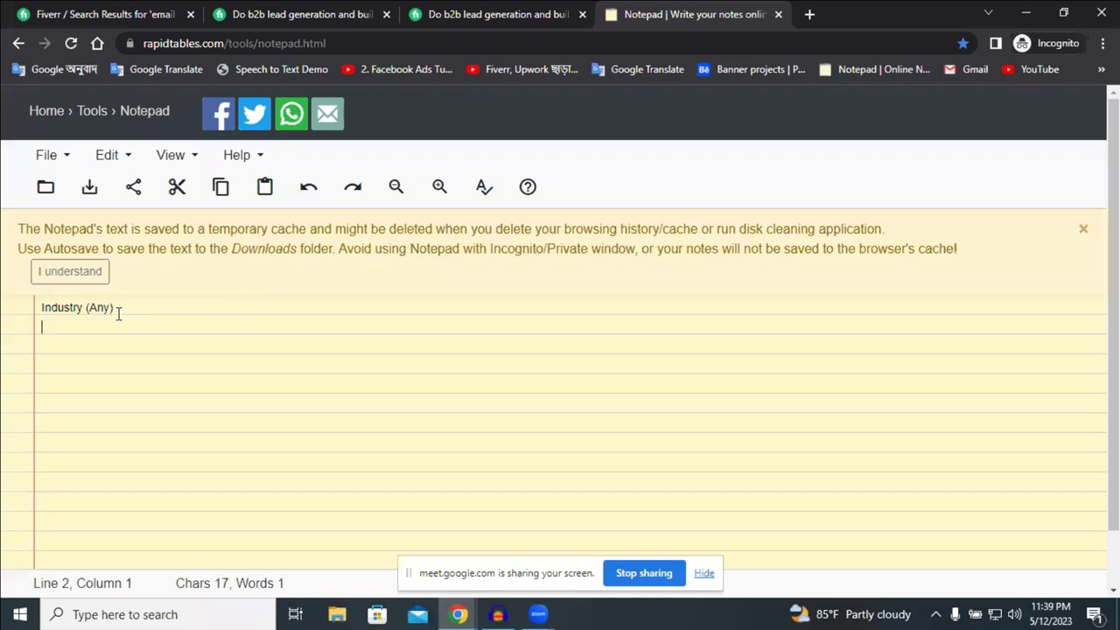
pyautogui.tripleClick(117, 309)
pyautogui.rightClick(118, 312)
pyautogui.click(206, 354)
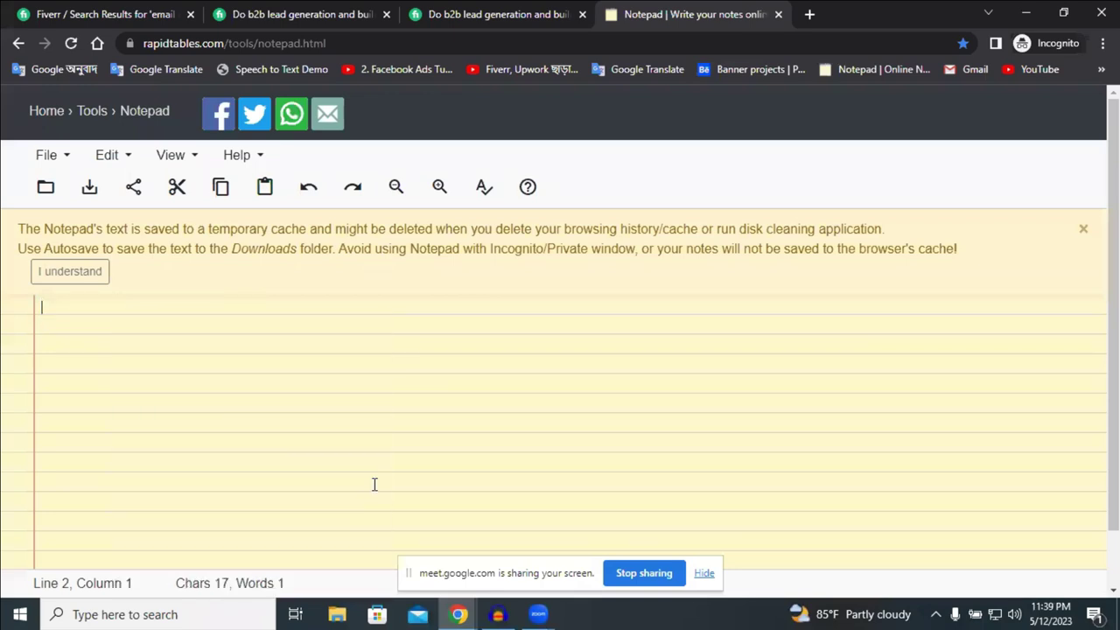
# Return to the gig description, paste "Industry (Any)" as the bullet after Website Link, and remove the blank line below it
pyautogui.click(458, 615)
pyautogui.click(302, 569)
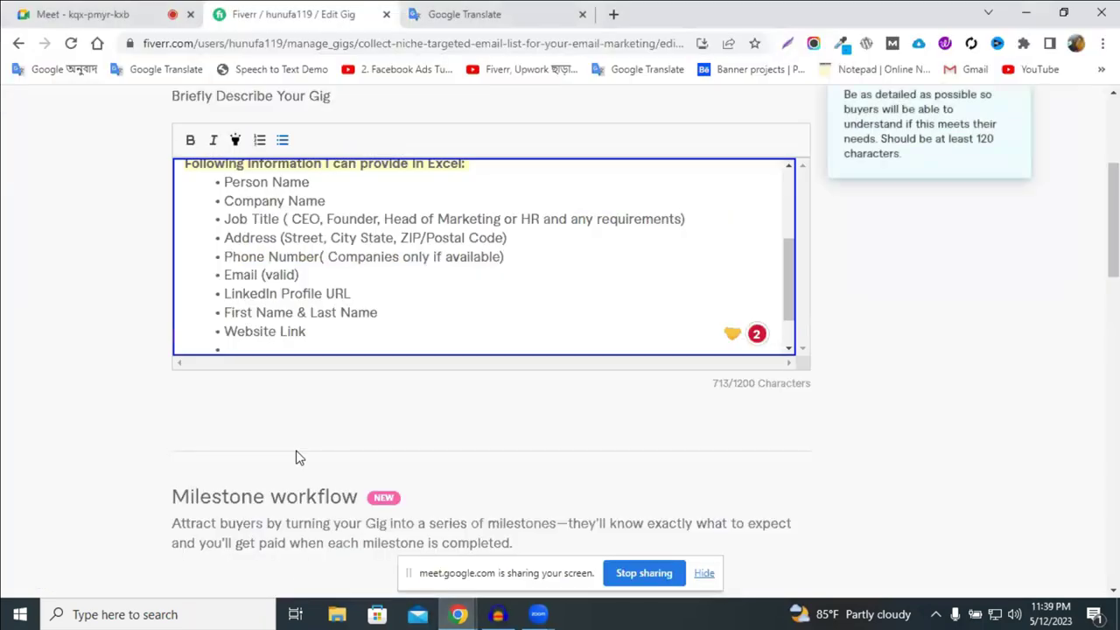
pyautogui.hotkey('ctrl', 'v')
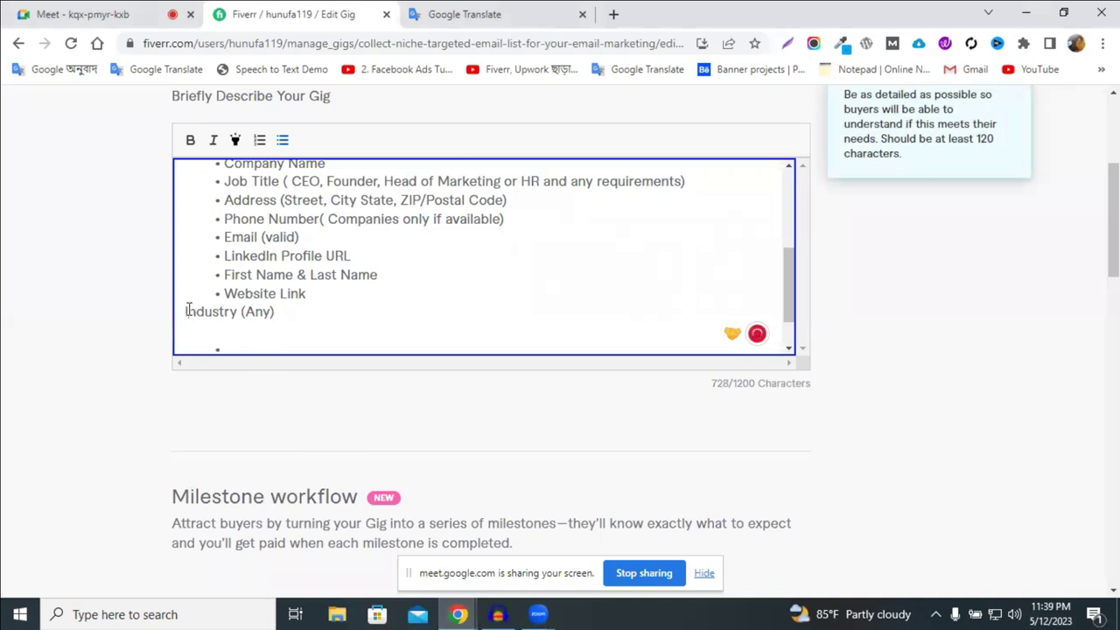
pyautogui.click(281, 140)
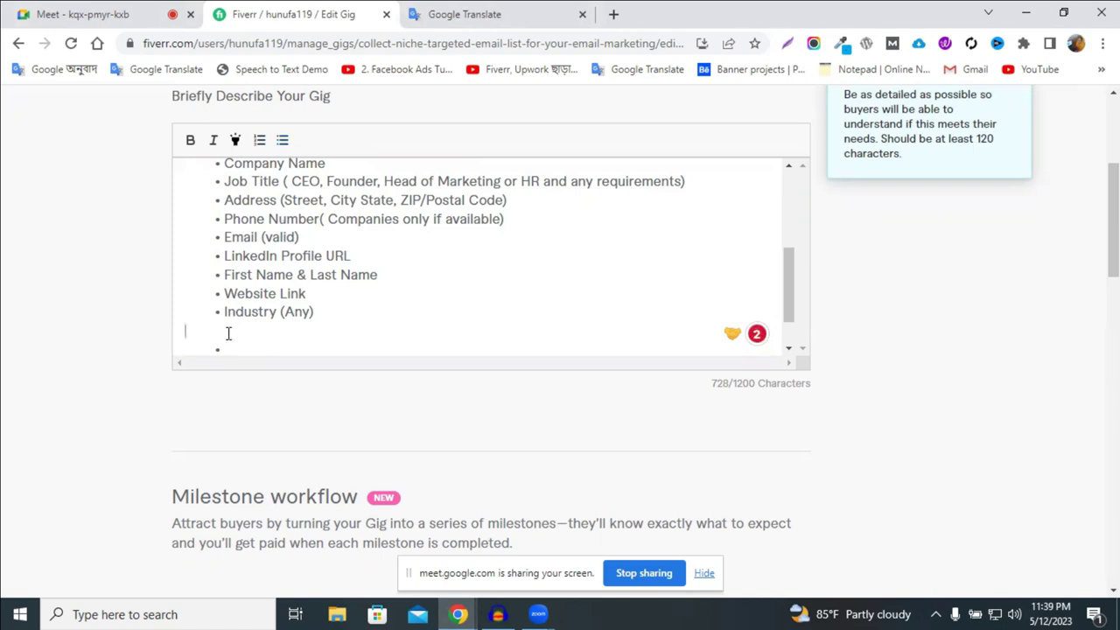
pyautogui.press('Delete')
# Add "Social Network Link" as the bullet after Industry (Any), correcting the spelling of "Network"
pyautogui.write('SO')
pyautogui.press('BackSpace')
pyautogui.write('ocial ')
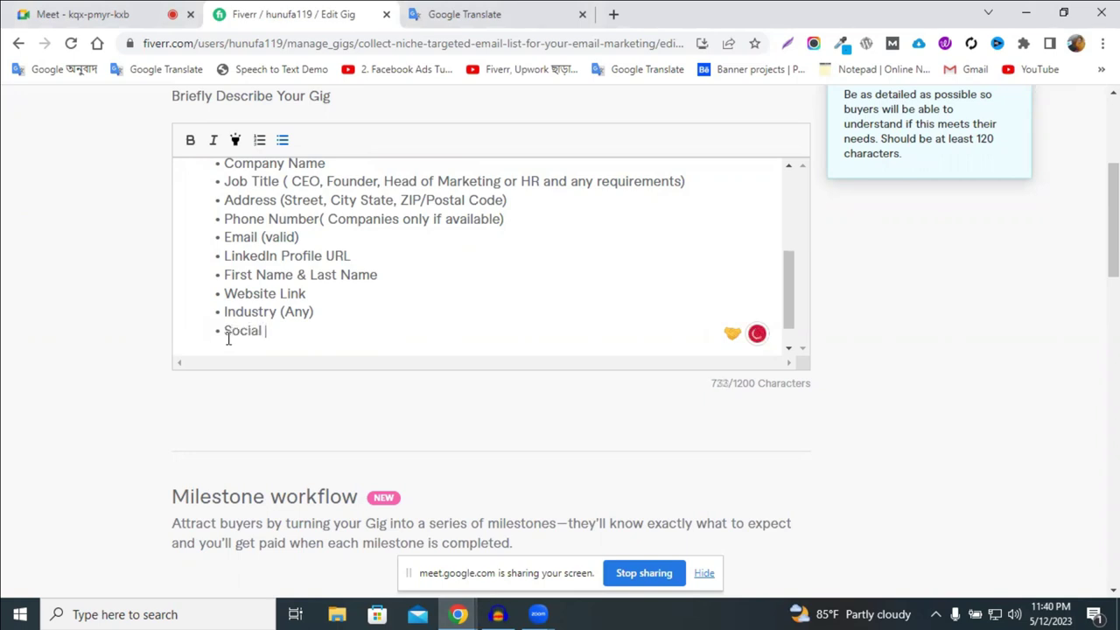
pyautogui.write('Natwork')
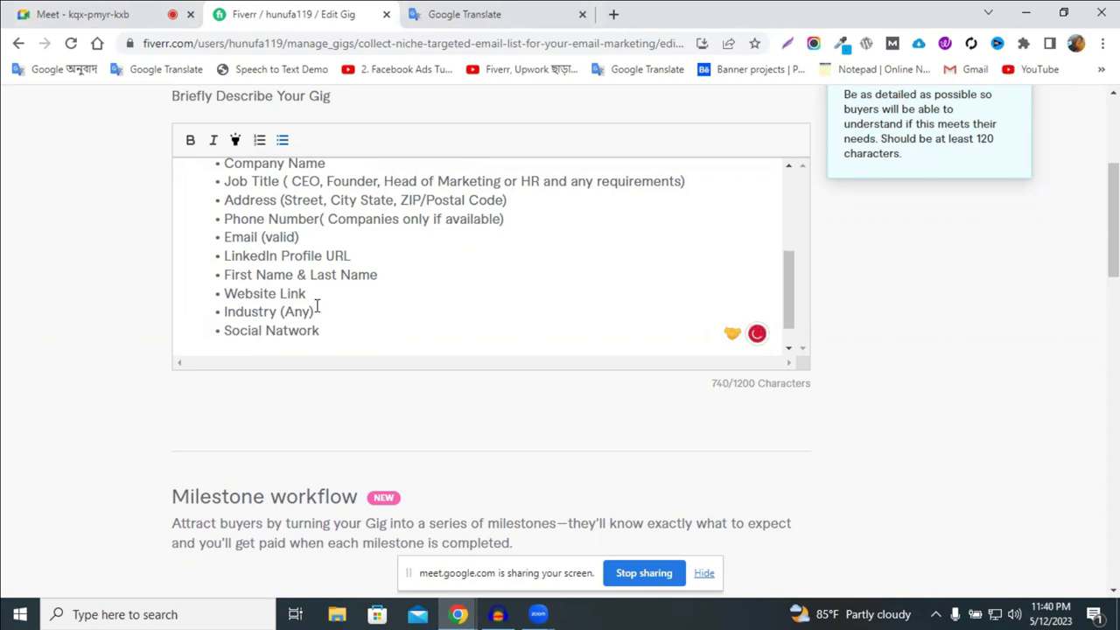
pyautogui.write(' Link')
pyautogui.click(293, 330)
pyautogui.click(300, 361)
pyautogui.scroll(2, 263, 254)
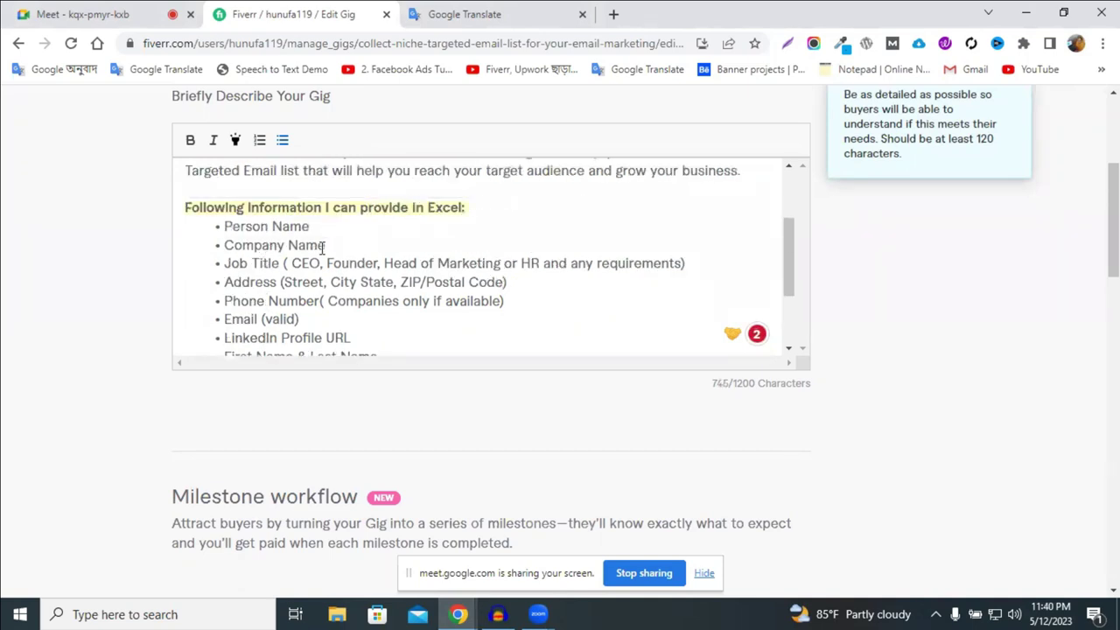
pyautogui.scroll(-2, 300, 308)
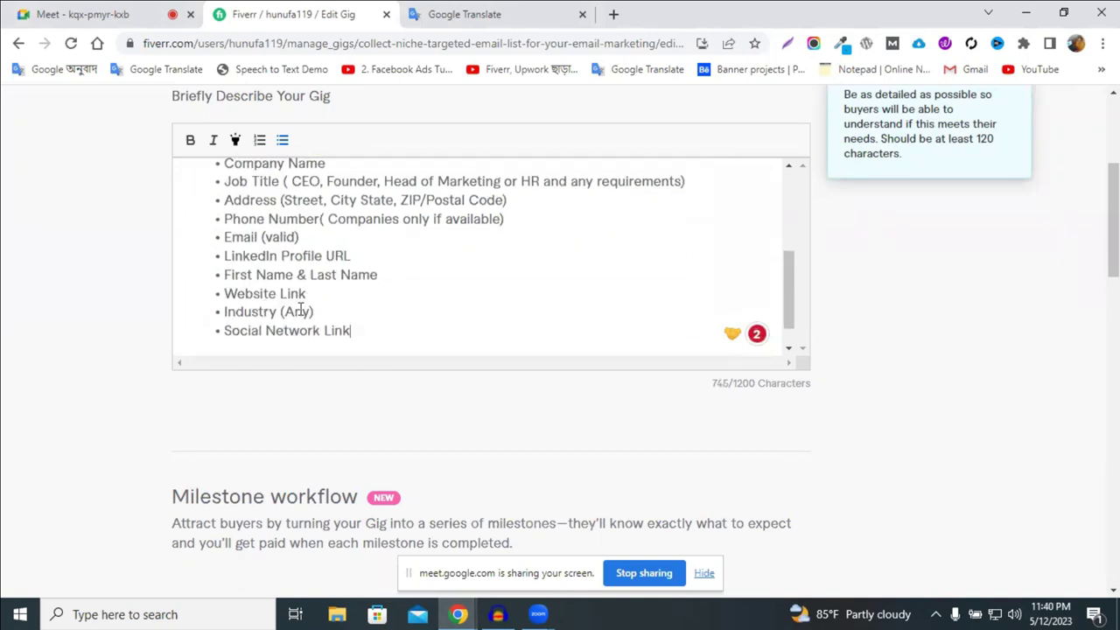
pyautogui.scroll(2, 300, 312)
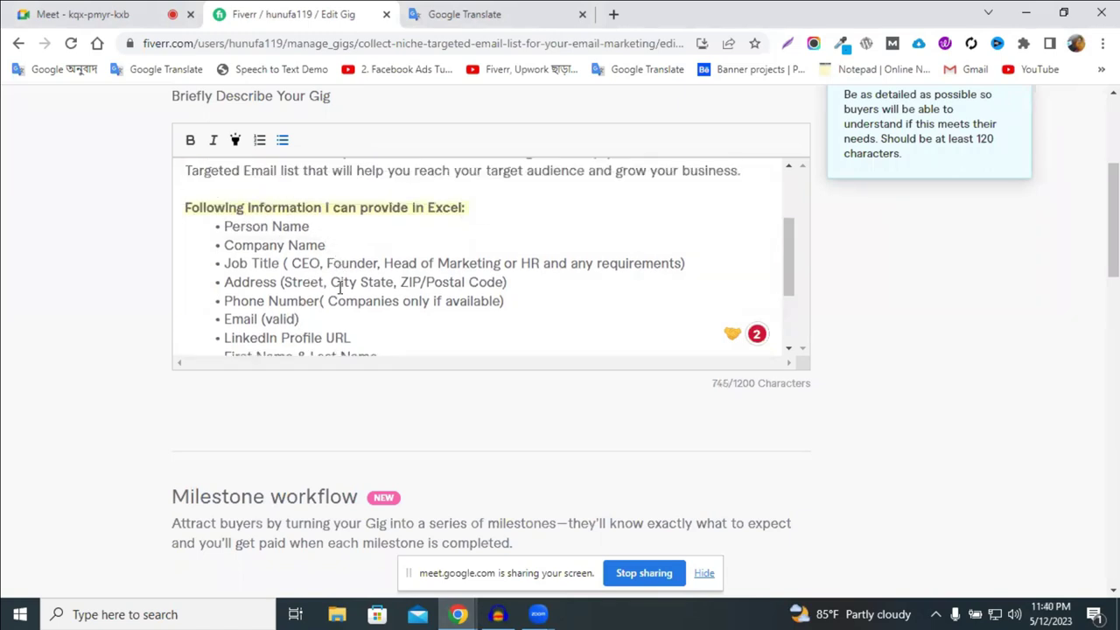
pyautogui.scroll(-2, 341, 281)
pyautogui.click(498, 615)
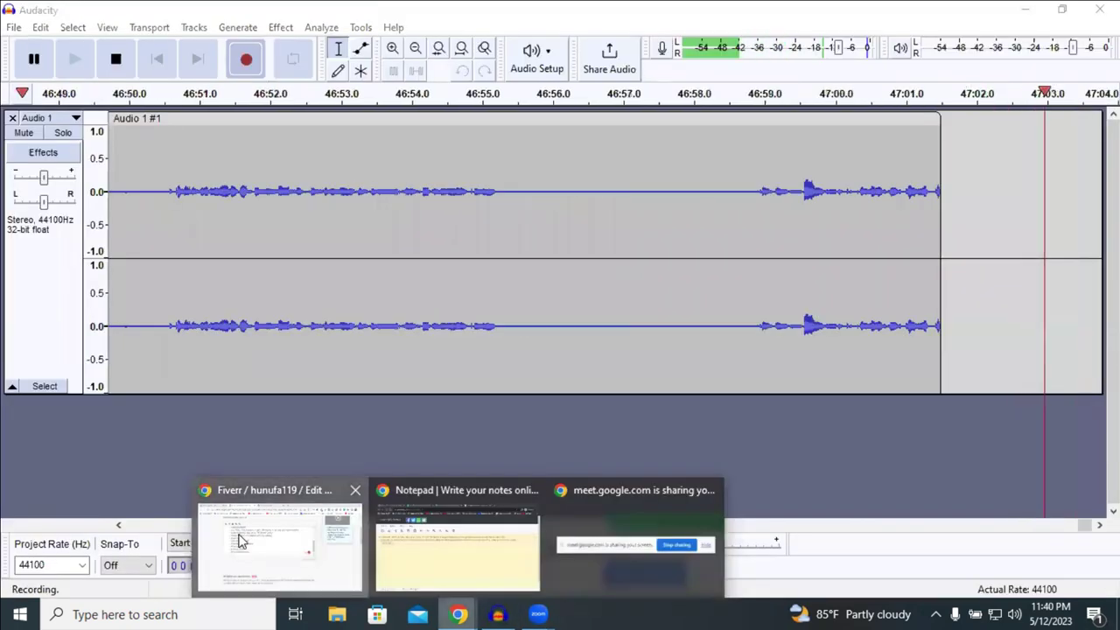
pyautogui.click(458, 614)
# Switch to the competing b2b lead generation gig and copy "Company Size" from its list of provided information
pyautogui.moveTo(461, 615)
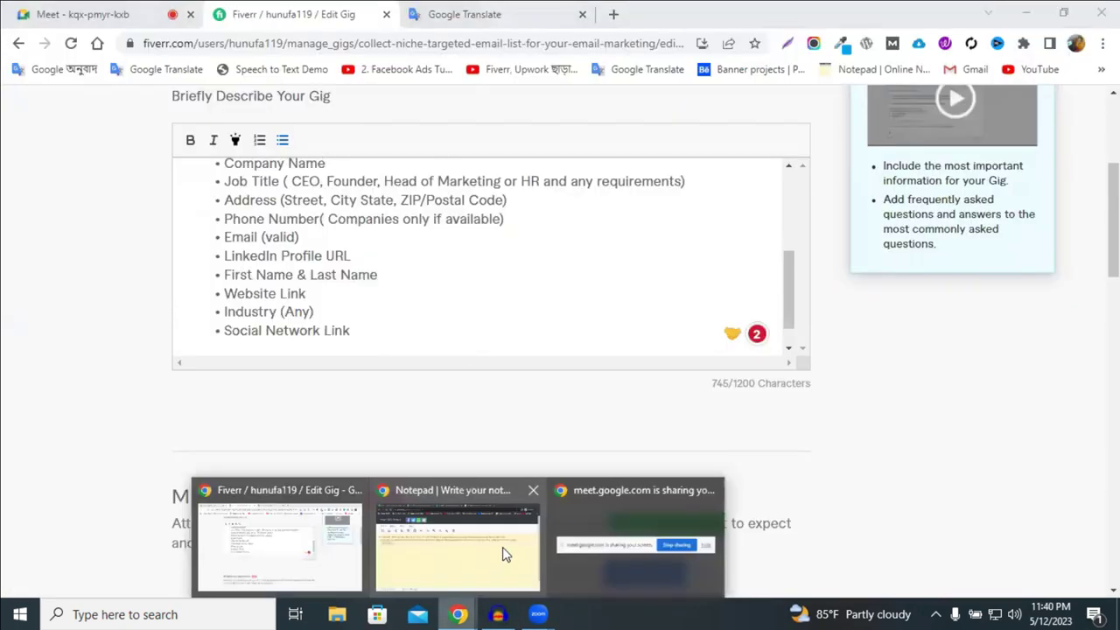
pyautogui.click(507, 553)
pyautogui.click(494, 14)
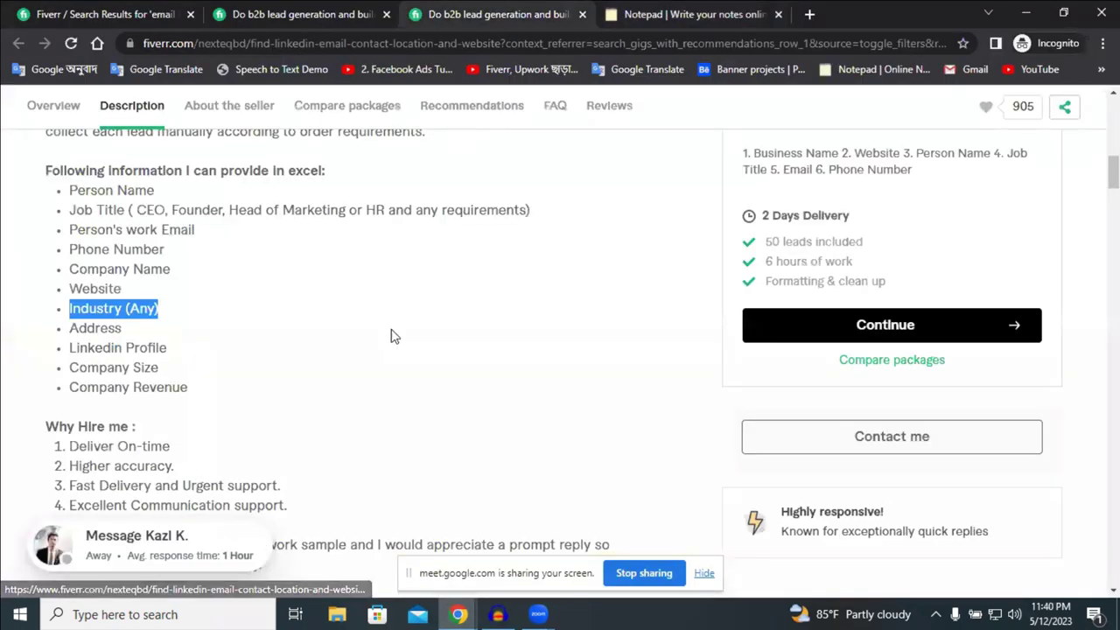
pyautogui.click(73, 367)
pyautogui.tripleClick(172, 369)
pyautogui.rightClick(151, 369)
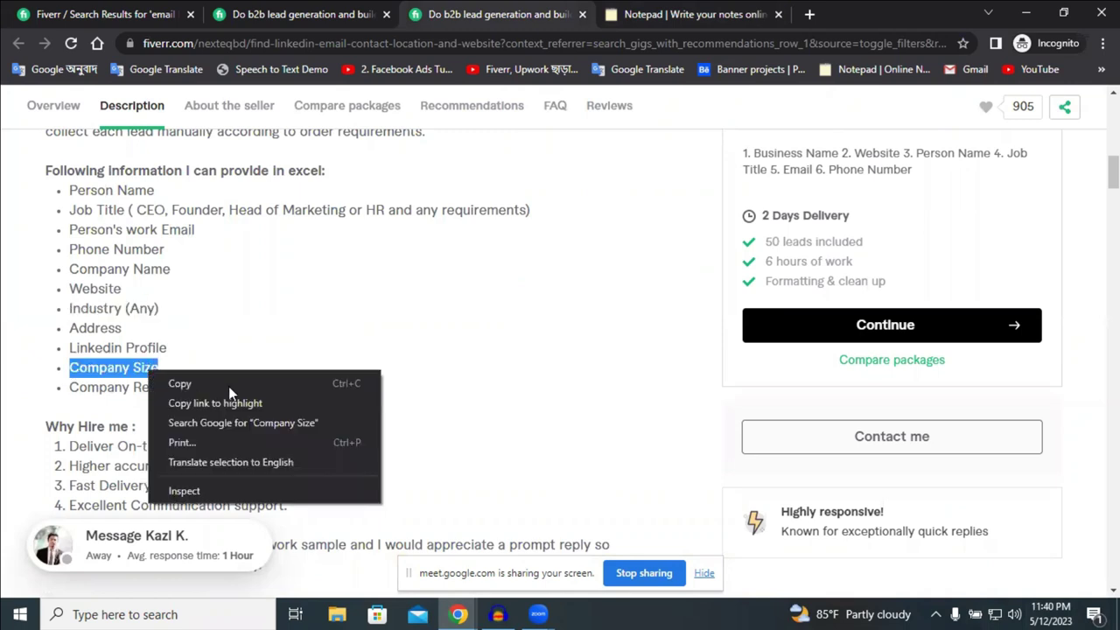
pyautogui.click(253, 389)
# Paste "Company Size" into the online Notepad and cut it from there as plain text
pyautogui.click(674, 14)
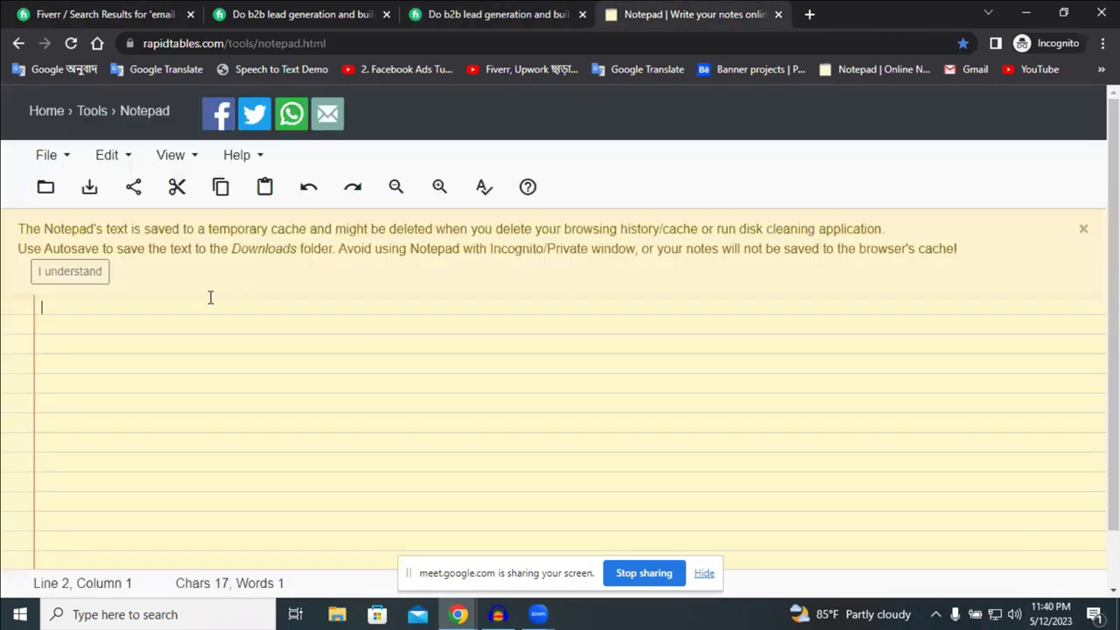
pyautogui.rightClick(210, 297)
pyautogui.click(252, 427)
pyautogui.moveTo(42, 307); pyautogui.dragTo(119, 307)
pyautogui.rightClick(75, 310)
pyautogui.click(125, 351)
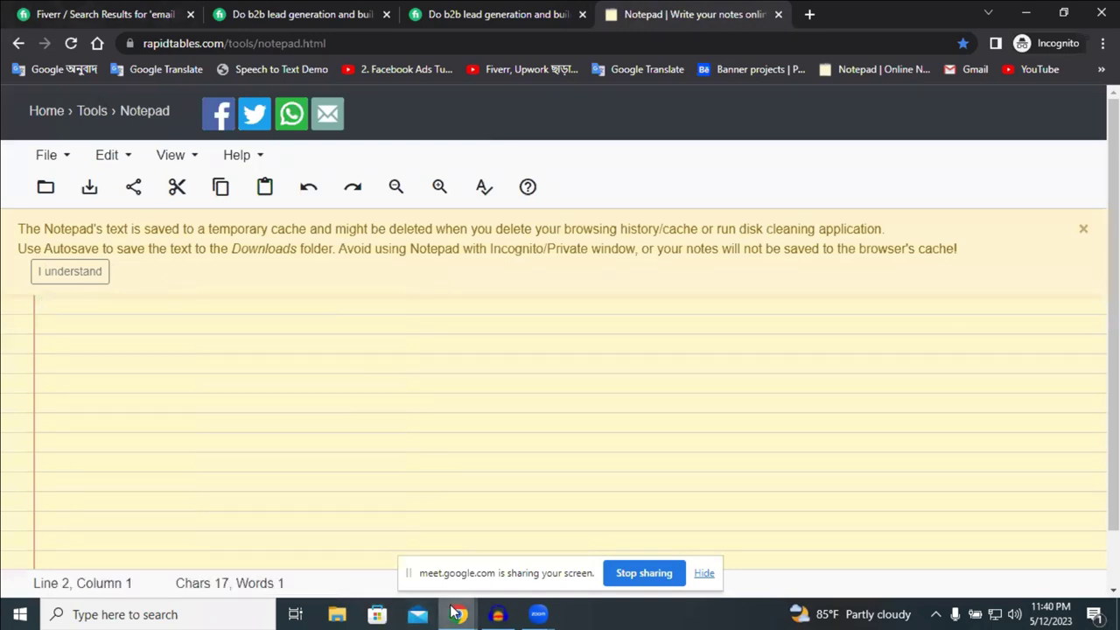
# Return to the gig description, paste "Company Size" as the bullet after Social Network Link, and remove the empty bullet below it
pyautogui.moveTo(458, 612)
pyautogui.click(278, 538)
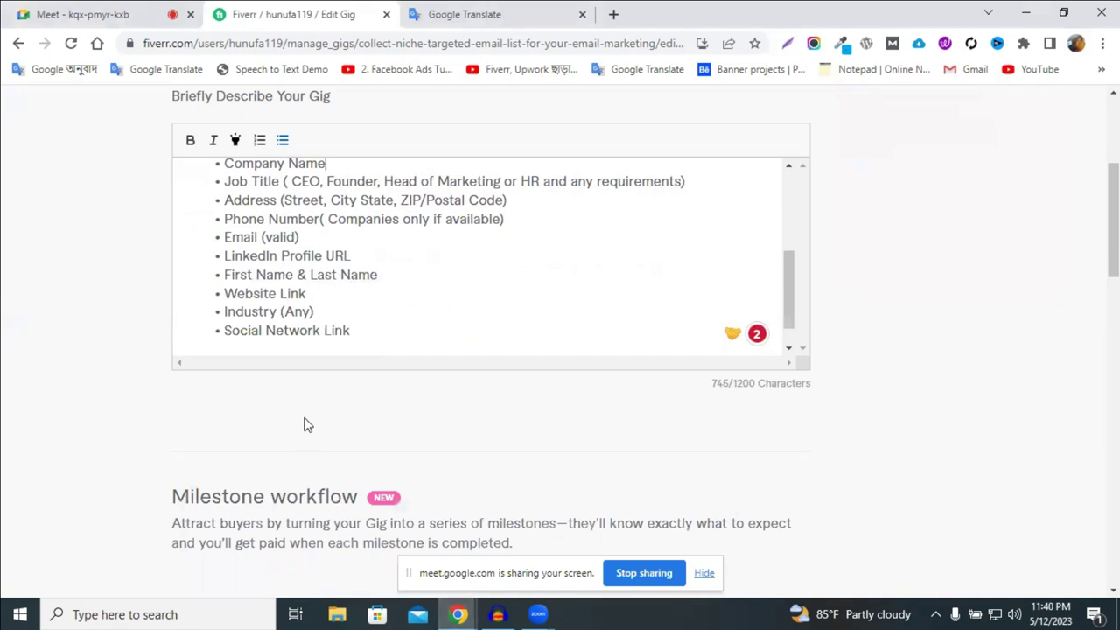
pyautogui.click(357, 348)
pyautogui.click(282, 140)
pyautogui.hotkey('ctrl', 'v')
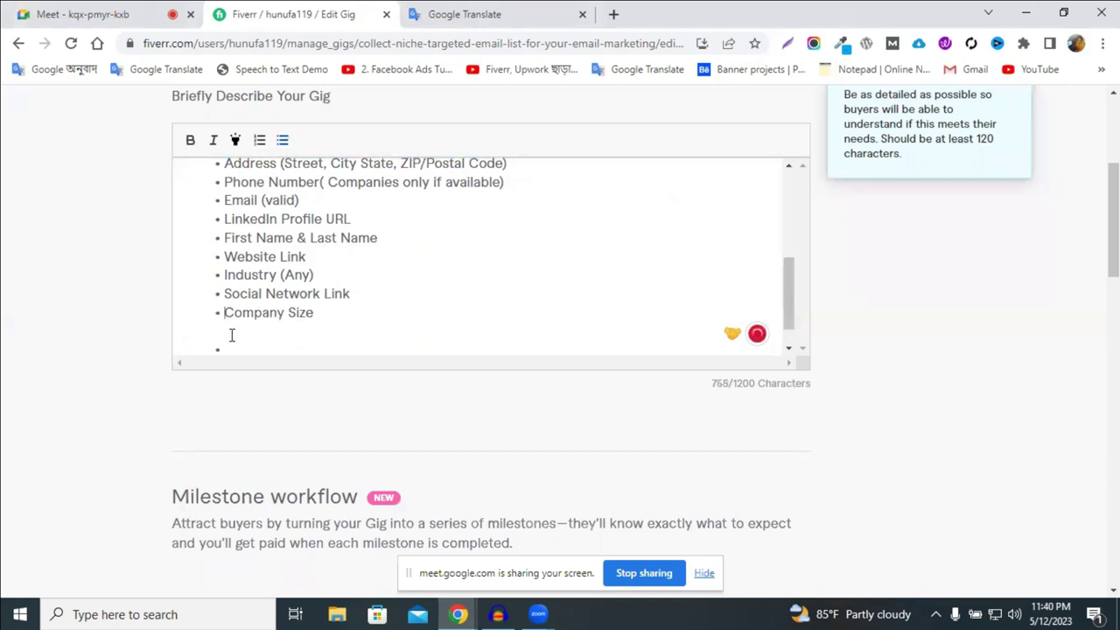
pyautogui.press('BackSpace')
# Review the gig description's bulleted list and compare it with the information list and "Why Hire me" section of the competing gig
pyautogui.scroll(2, 277, 317)
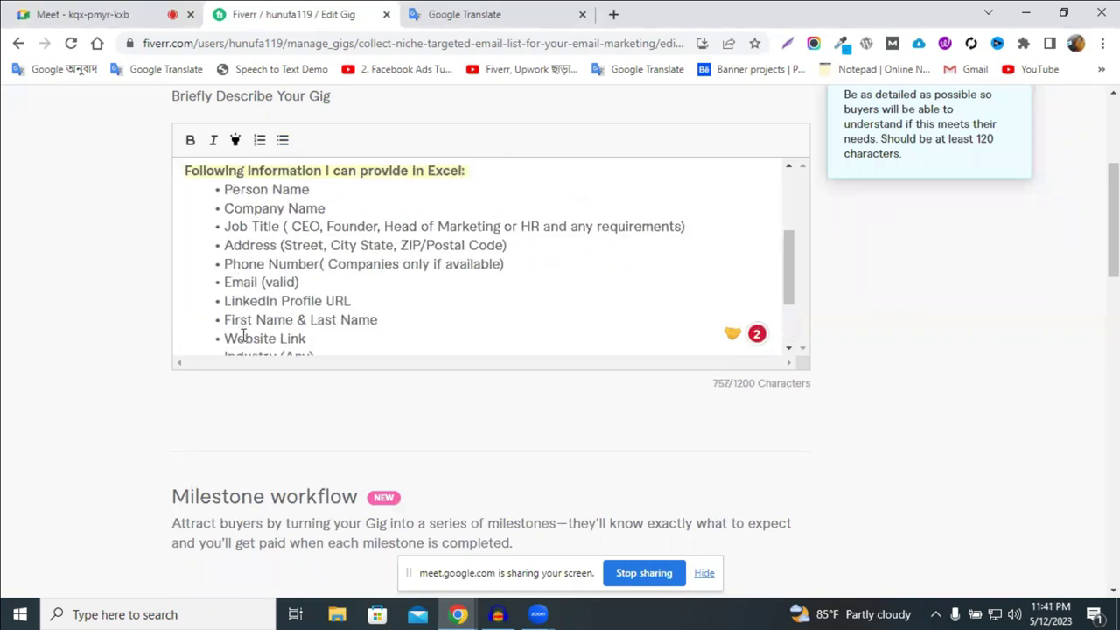
pyautogui.scroll(-2, 318, 304)
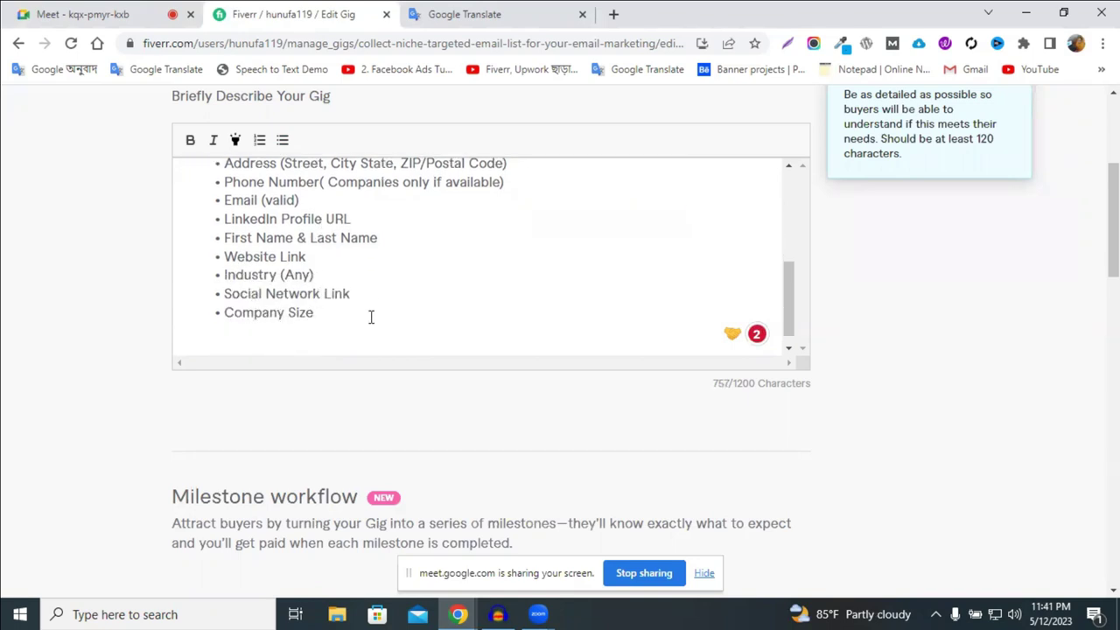
pyautogui.scroll(6, 371, 317)
pyautogui.click(459, 615)
pyautogui.click(441, 545)
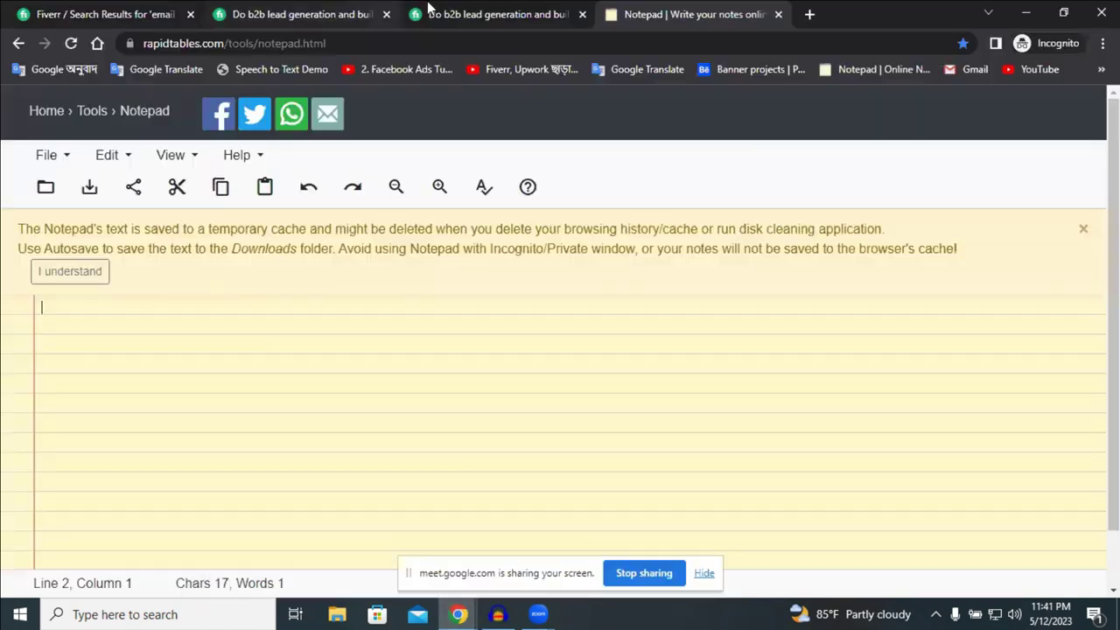
pyautogui.hotkey('ctrl', 'shift', 'Tab')
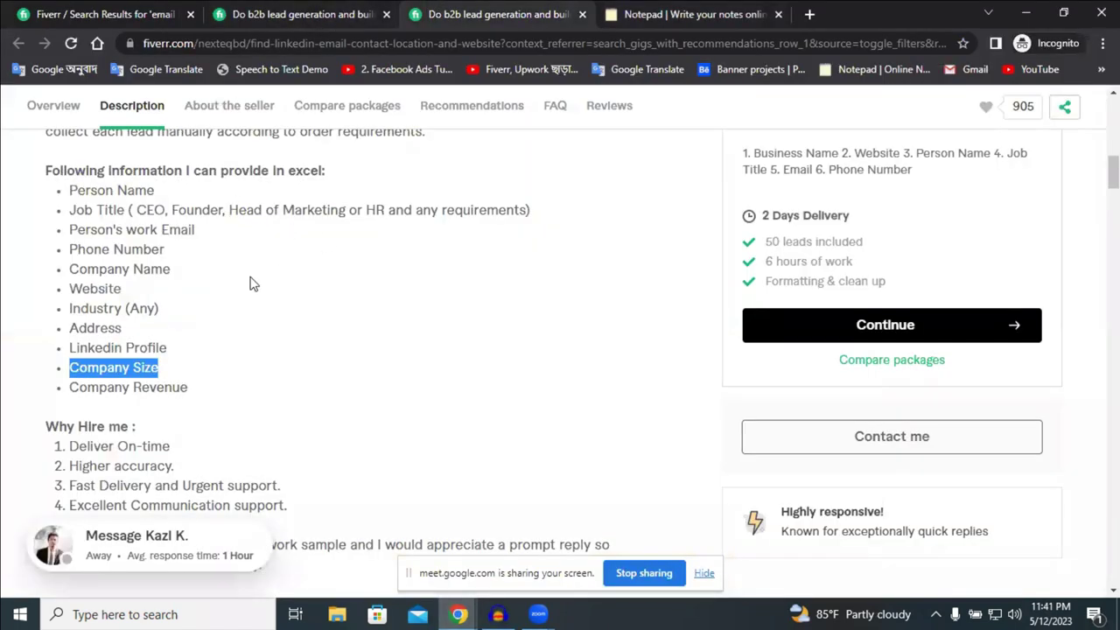
pyautogui.scroll(-2, 382, 280)
pyautogui.scroll(3, 385, 280)
pyautogui.scroll(-1, 385, 280)
pyautogui.scroll(1, 385, 280)
pyautogui.scroll(-2, 385, 281)
pyautogui.scroll(2, 385, 280)
pyautogui.scroll(-1, 389, 281)
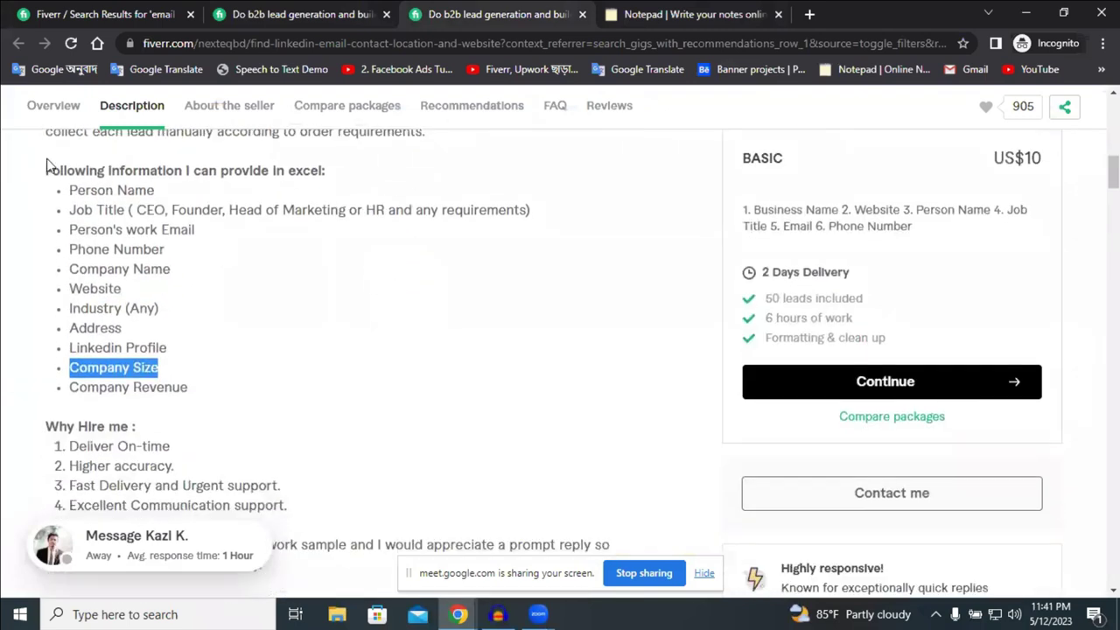
pyautogui.click(458, 615)
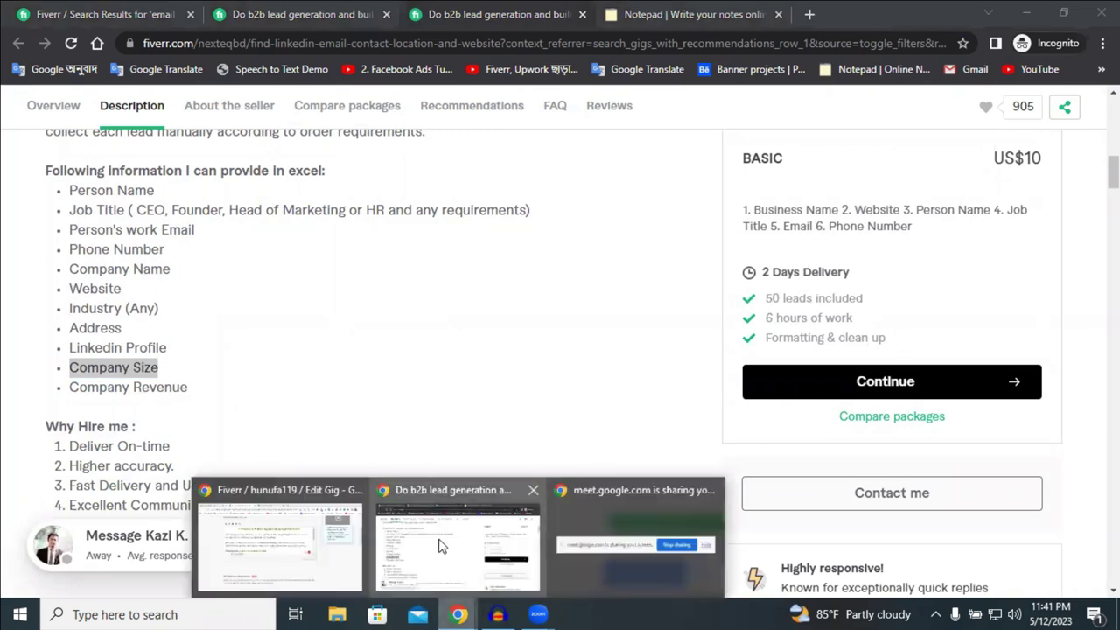
# Return to the gig editor and add the line "Why hire Me:" below the Company Size bullet, separated by a blank line
pyautogui.click(288, 547)
pyautogui.scroll(-2, 315, 279)
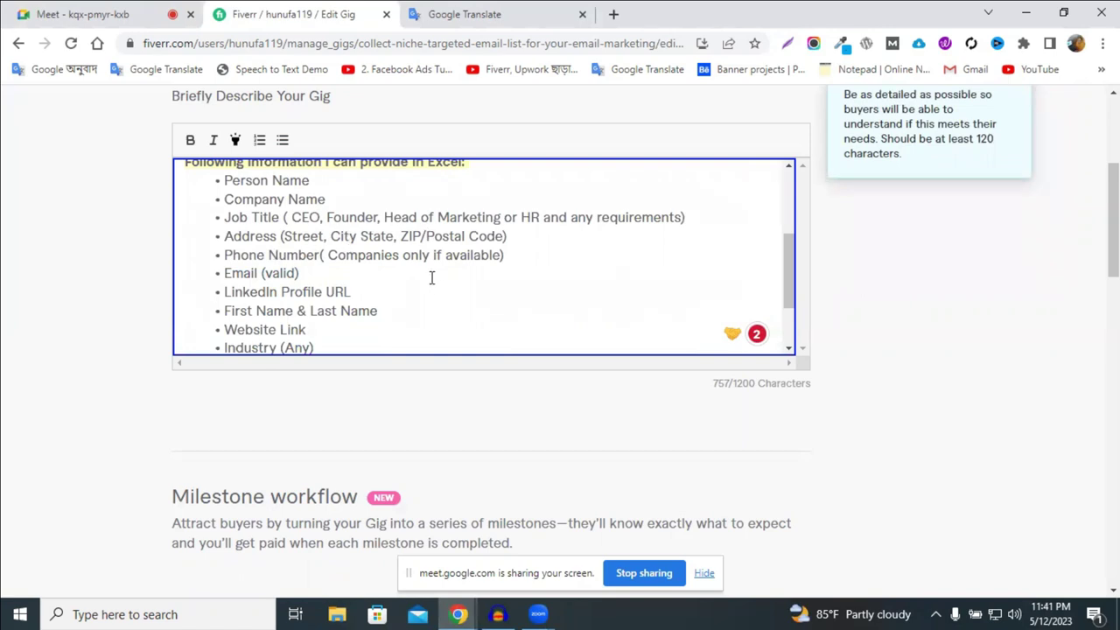
pyautogui.scroll(-2, 392, 268)
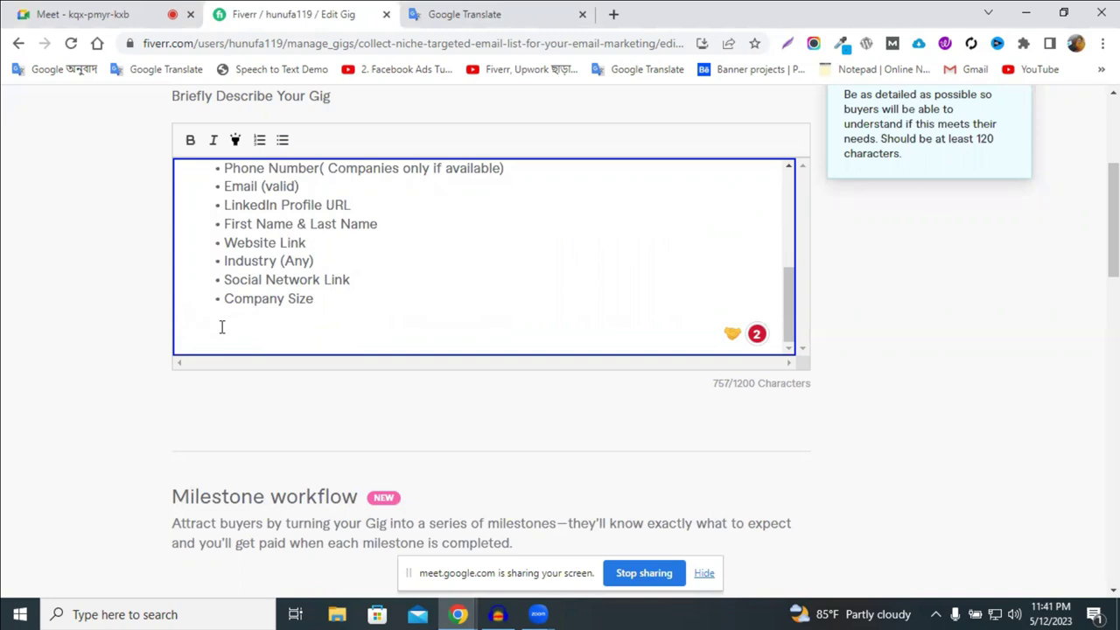
pyautogui.write('Why hire Me')
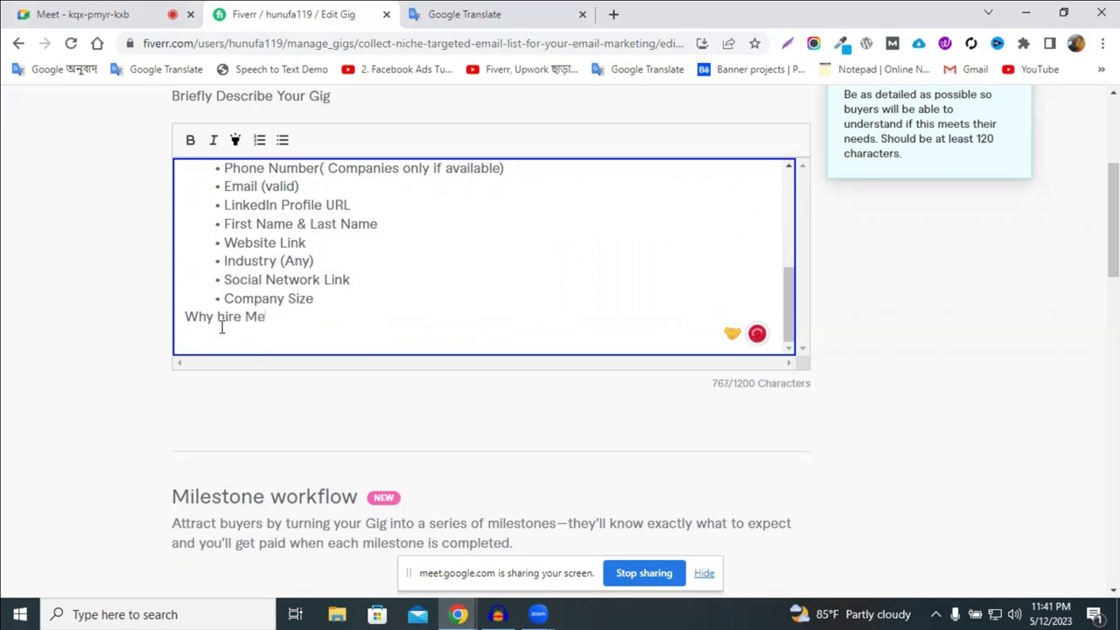
pyautogui.click(186, 316)
pyautogui.press('Return')
pyautogui.scroll(-1, 292, 306)
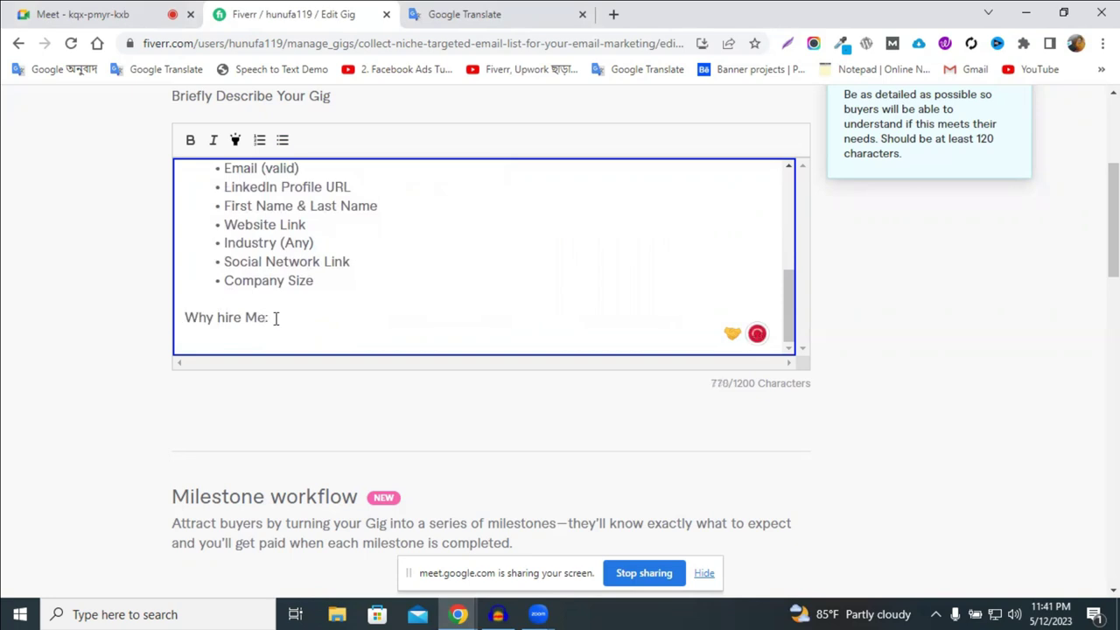
# Format the "Why hire Me:" heading in the gig description as highlighted and bold
pyautogui.click(220, 302)
pyautogui.scroll(2, 364, 316)
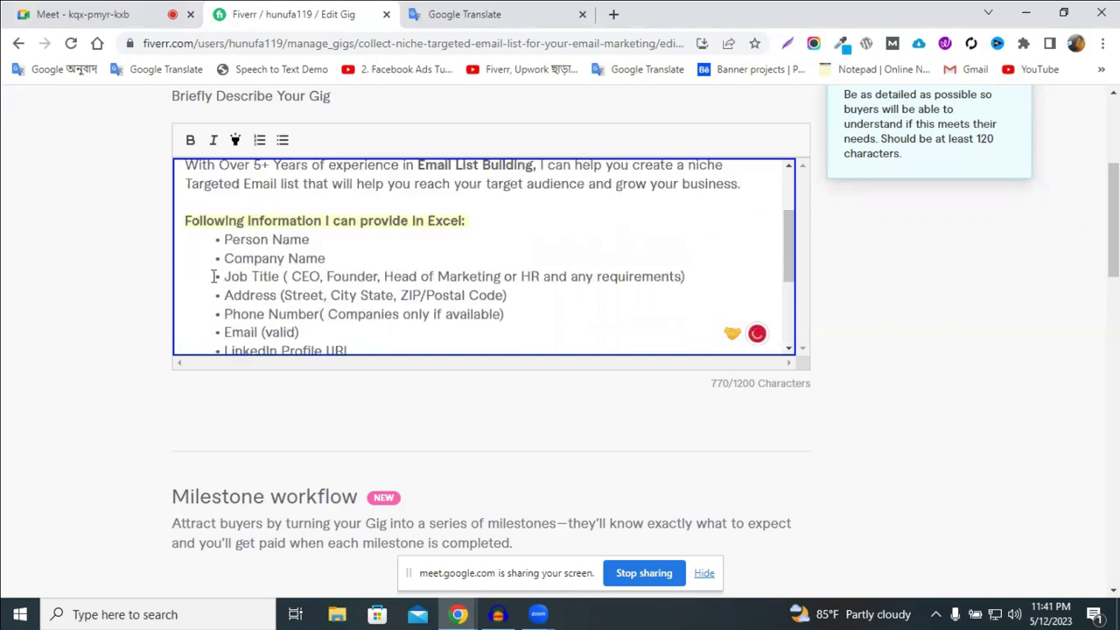
pyautogui.scroll(1, 217, 275)
pyautogui.scroll(-1, 326, 272)
pyautogui.scroll(-3, 328, 272)
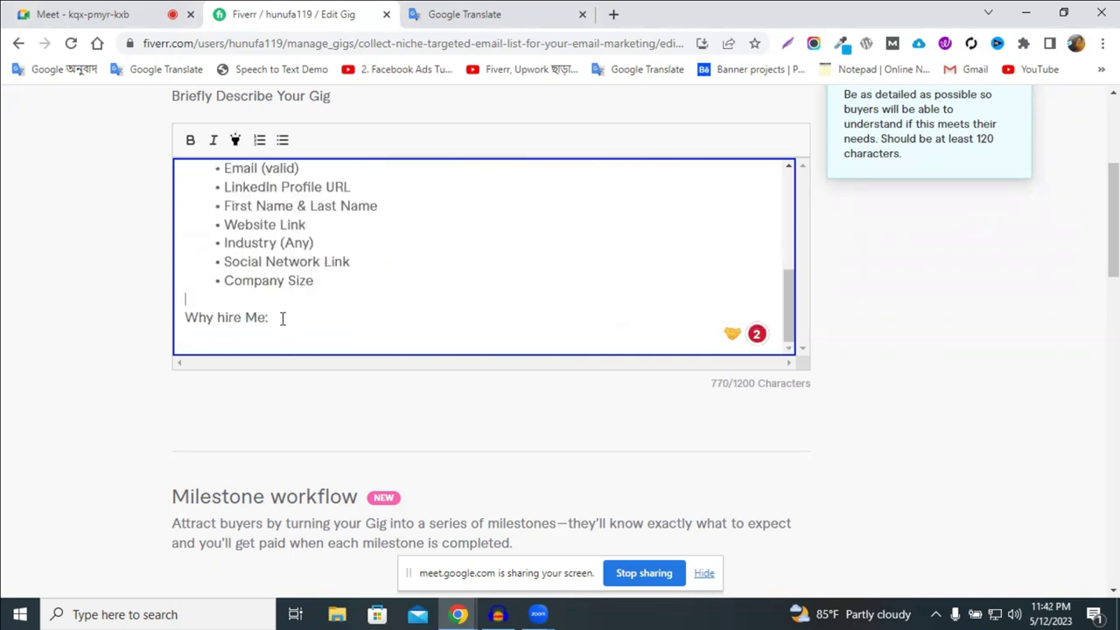
pyautogui.moveTo(282, 318); pyautogui.dragTo(184, 317)
pyautogui.click(235, 143)
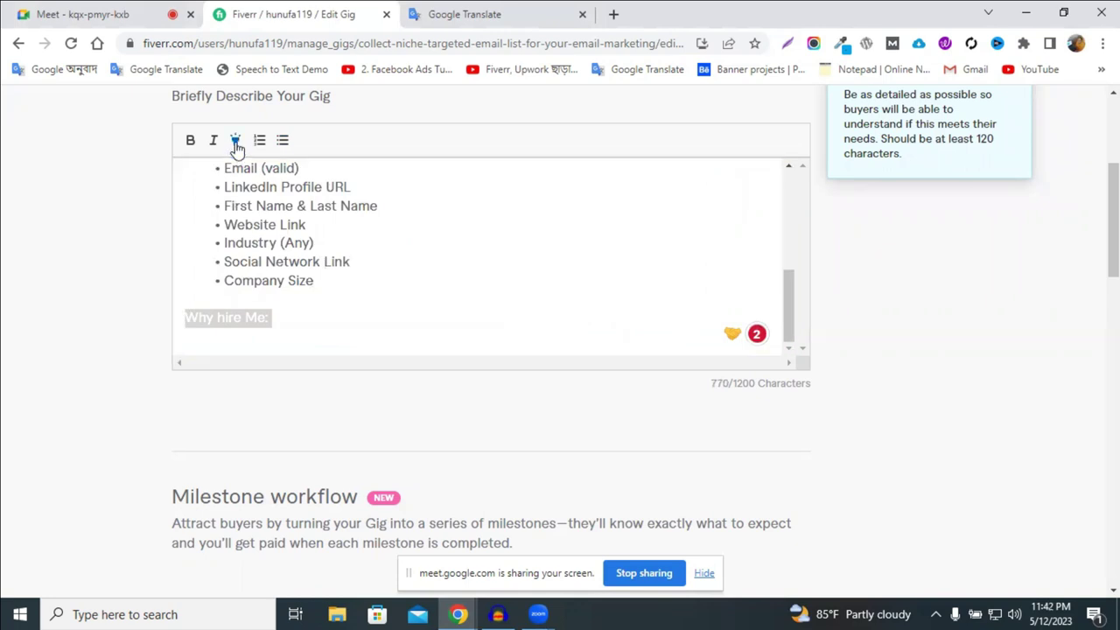
pyautogui.click(191, 142)
pyautogui.click(297, 323)
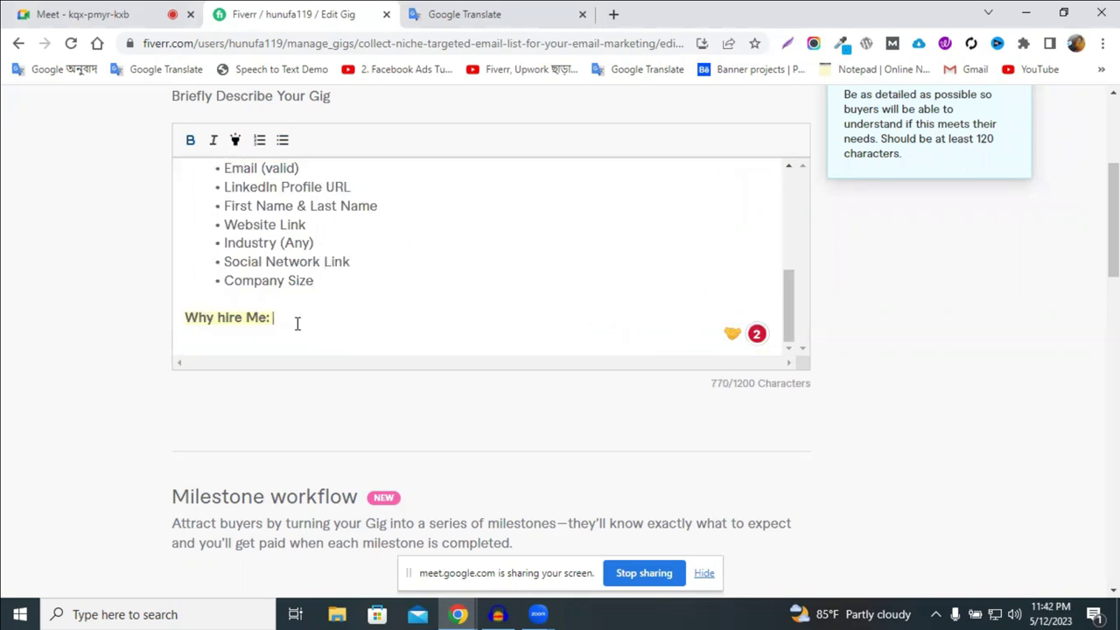
# Start a numbered list under the "Why hire Me:" heading with the non-bold first item "On-Time Delivery"
pyautogui.scroll(3, 296, 315)
pyautogui.scroll(-3, 296, 315)
pyautogui.press('Return')
pyautogui.click(283, 140)
pyautogui.scroll(-1, 332, 317)
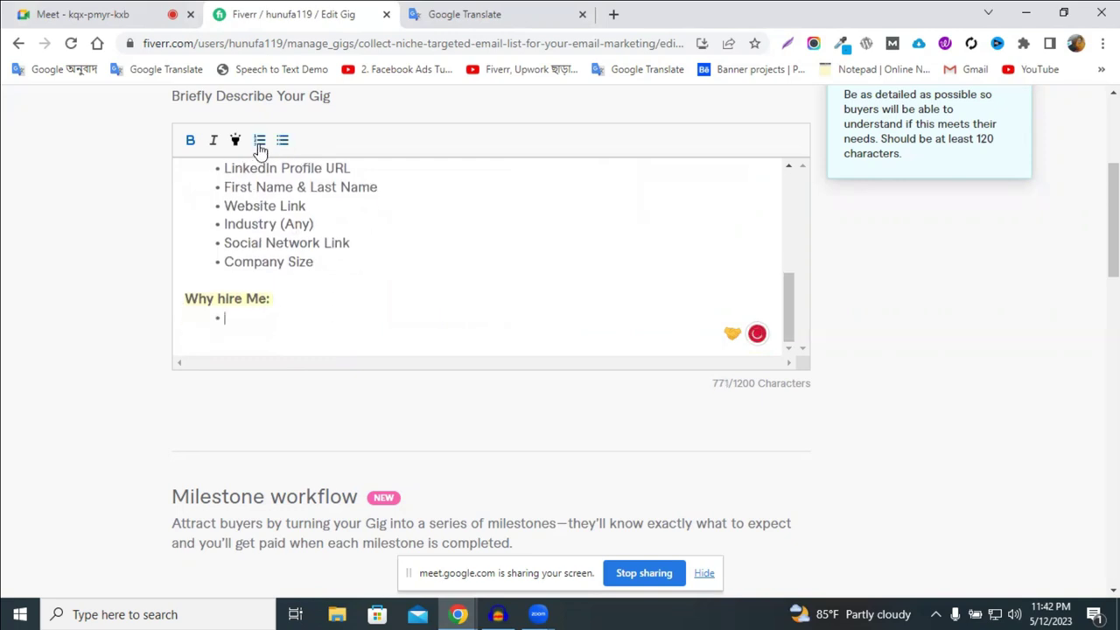
pyautogui.click(260, 141)
pyautogui.write('On')
pyautogui.keyDown('shift'); pyautogui.click(213, 317); pyautogui.keyUp('shift')
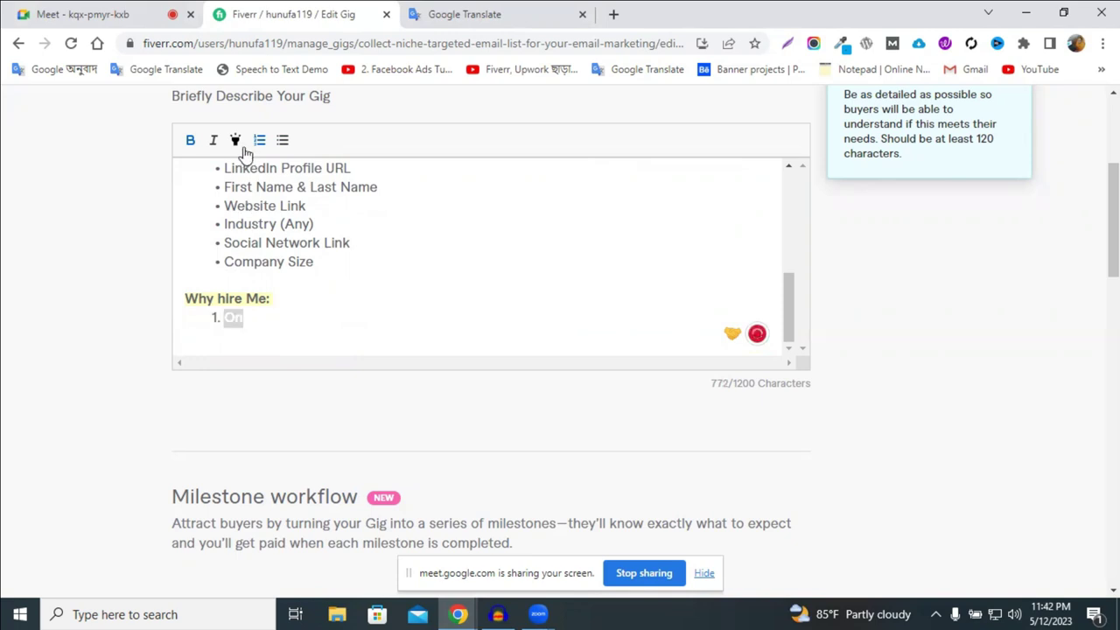
pyautogui.click(256, 318)
pyautogui.write('-')
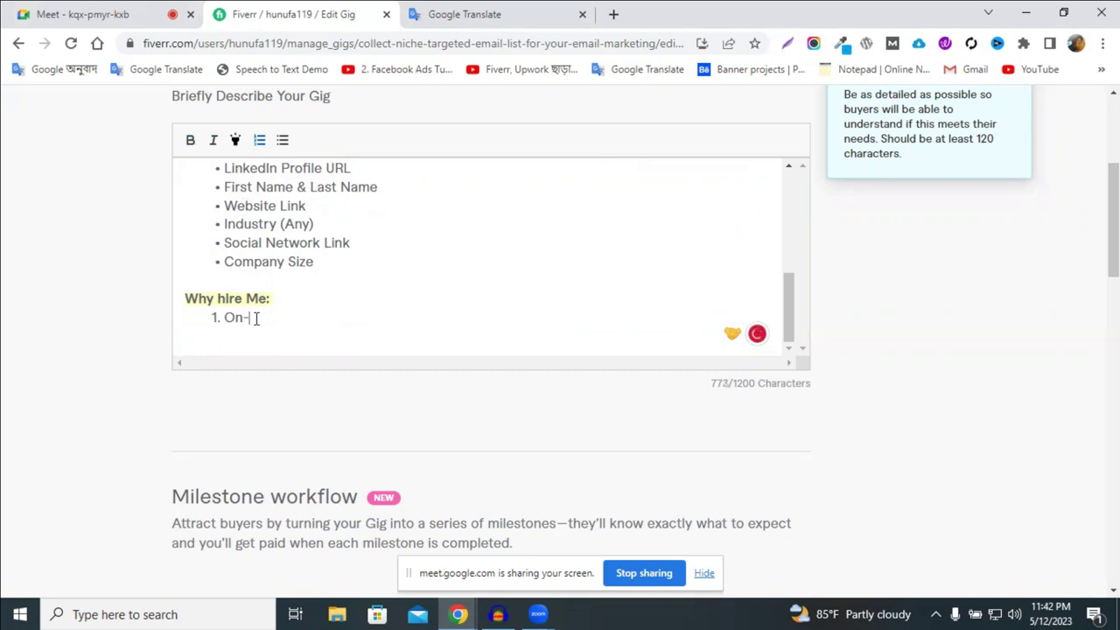
pyautogui.write('Time Delivery')
# Add "24/7 Customer Support" as the second item of the numbered list
pyautogui.press('Return')
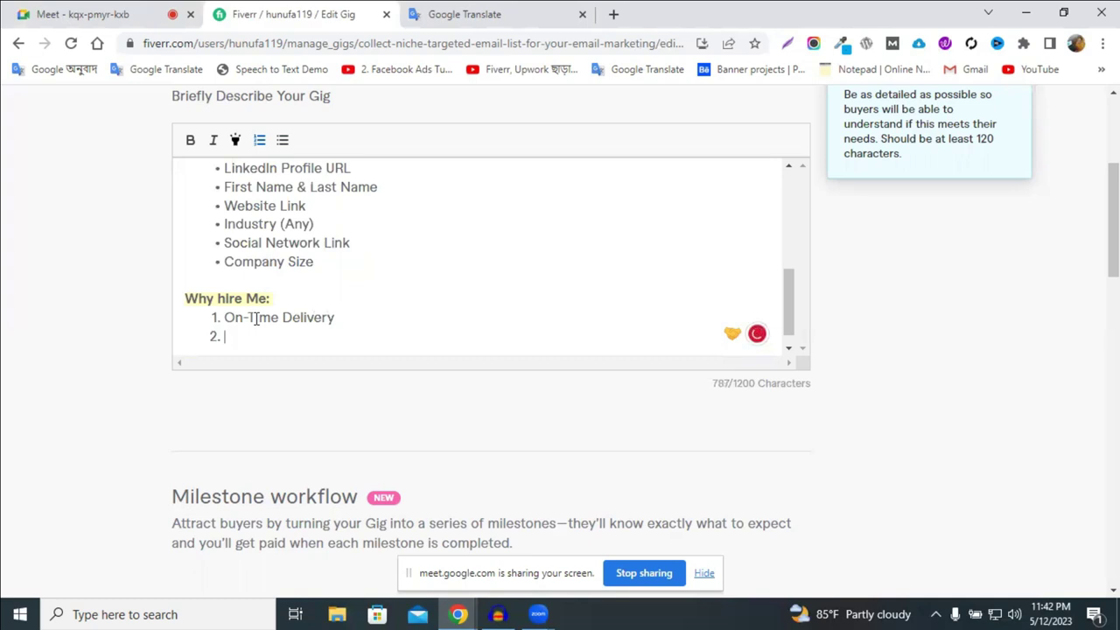
pyautogui.write('24/')
pyautogui.write('7 Hou')
pyautogui.press('BackSpace')
pyautogui.press('BackSpace')
pyautogui.press('BackSpace')
pyautogui.write('Customer ')
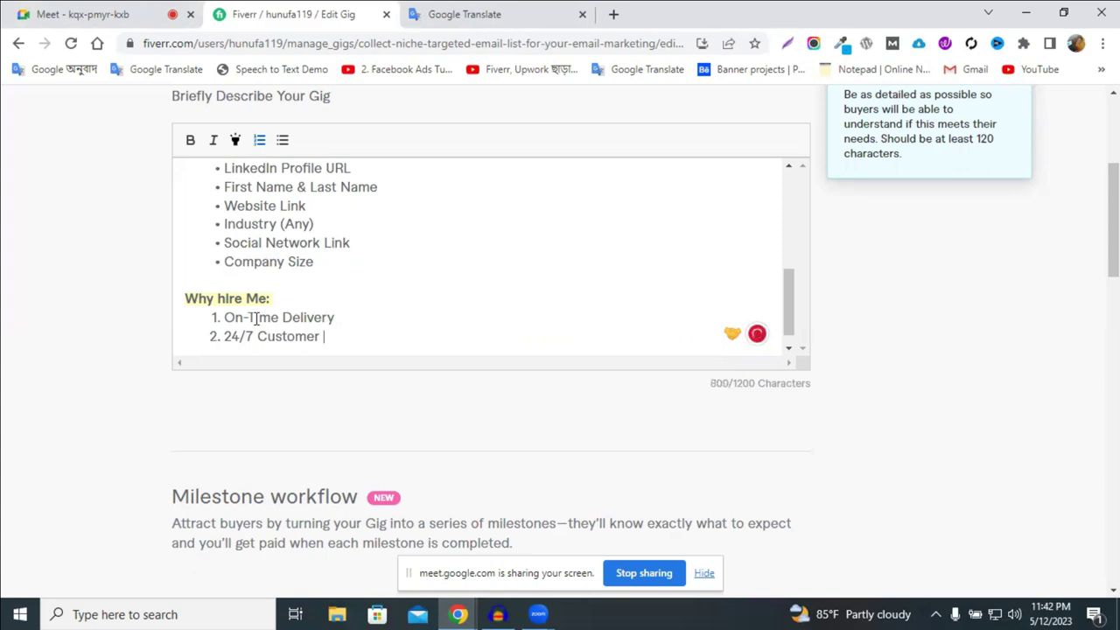
pyautogui.write('Support')
pyautogui.scroll(-1, 263, 311)
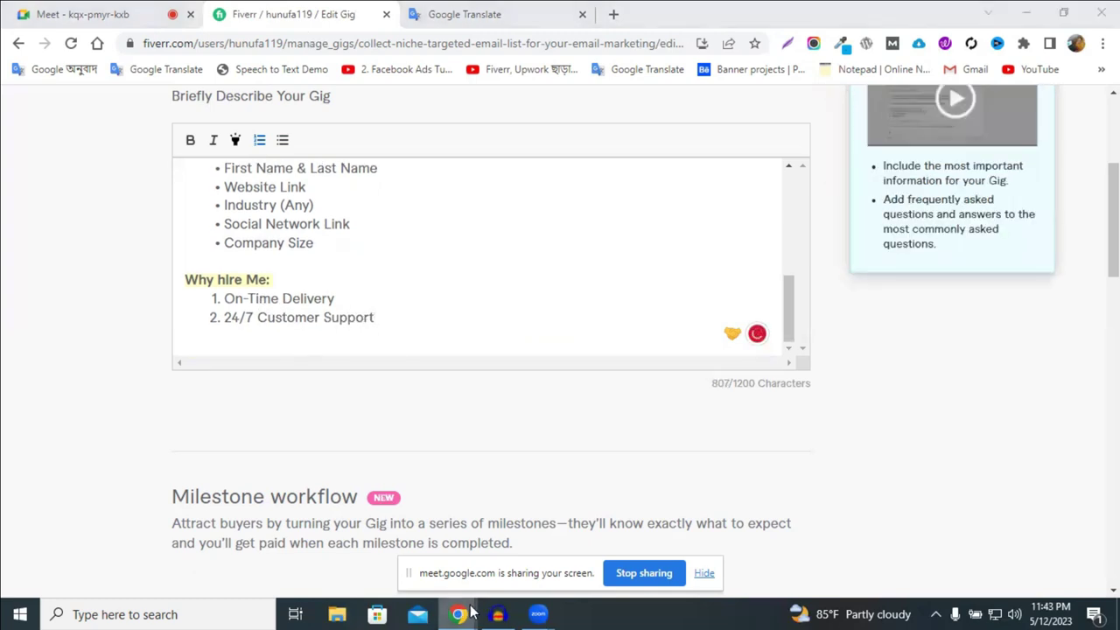
# Examine the competitors' gig descriptions and the Fiverr search results for more reasons to hire
pyautogui.moveTo(459, 613)
pyautogui.click(446, 578)
pyautogui.scroll(-2, 307, 374)
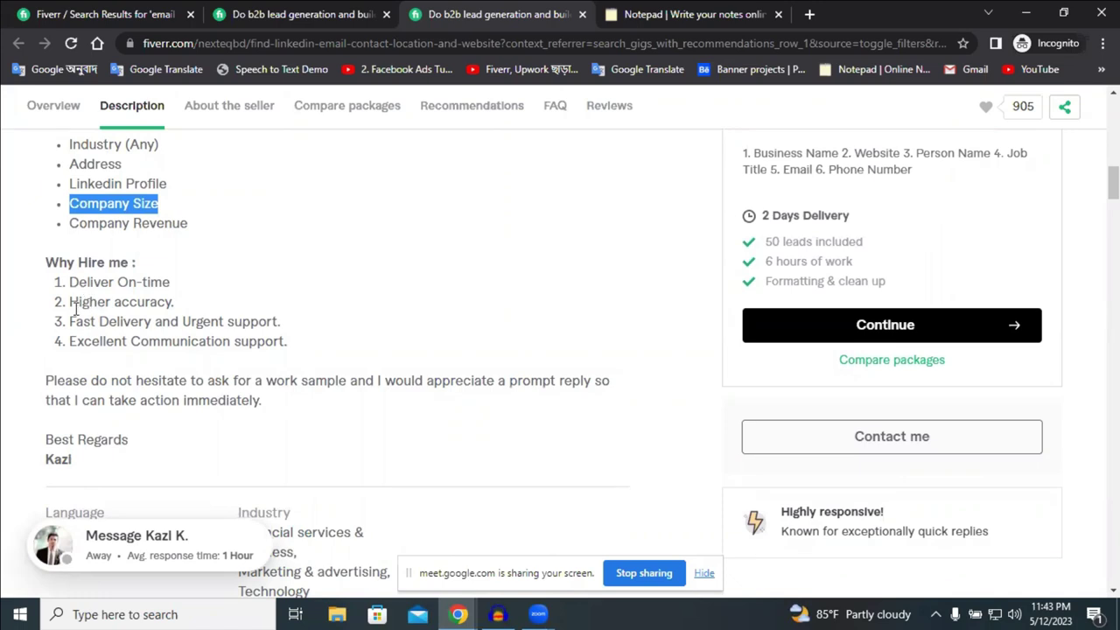
pyautogui.click(324, 14)
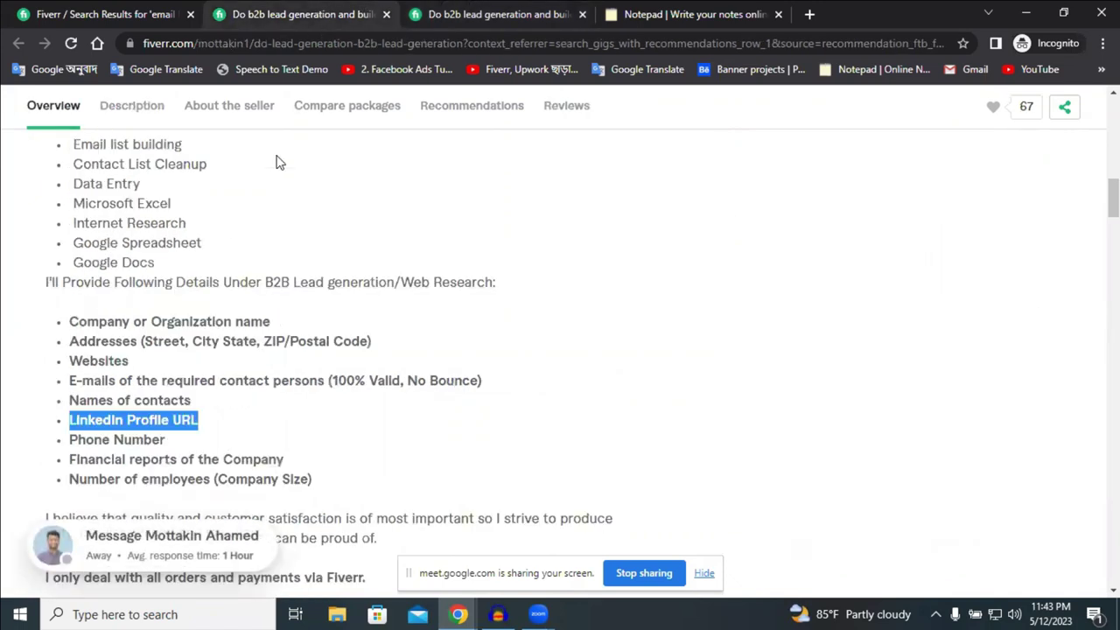
pyautogui.scroll(-1, 248, 378)
pyautogui.scroll(-2, 230, 374)
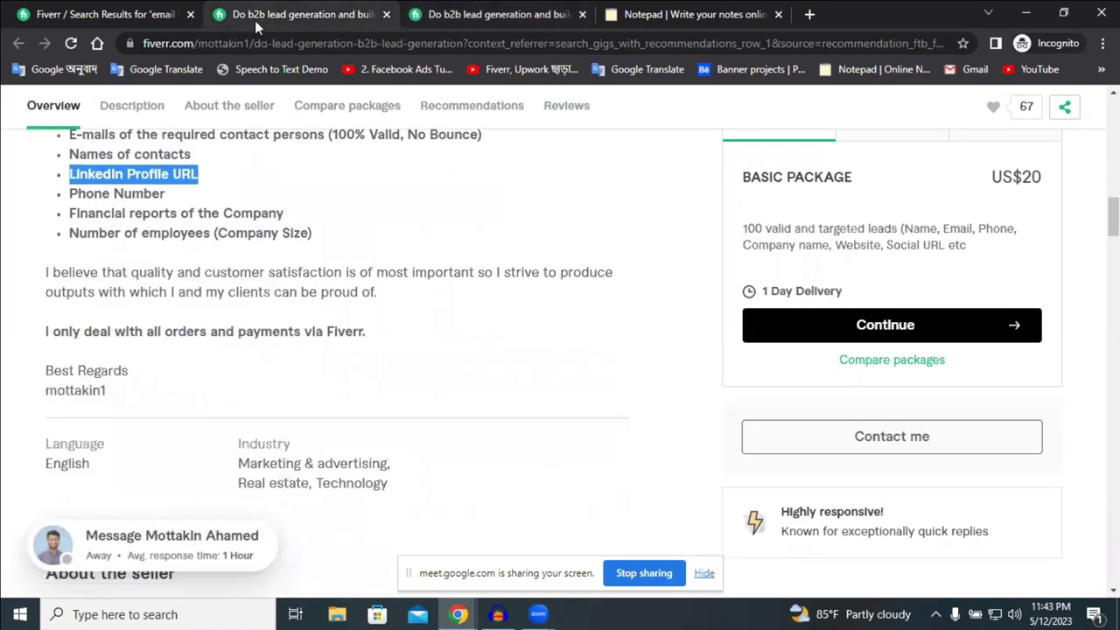
pyautogui.click(125, 14)
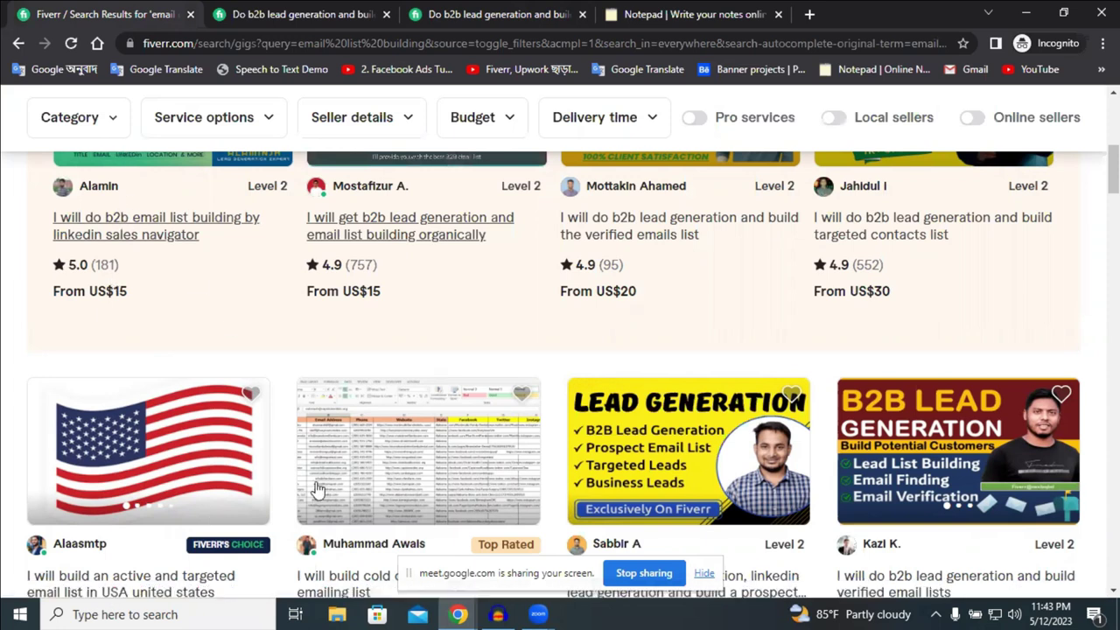
pyautogui.moveTo(457, 614)
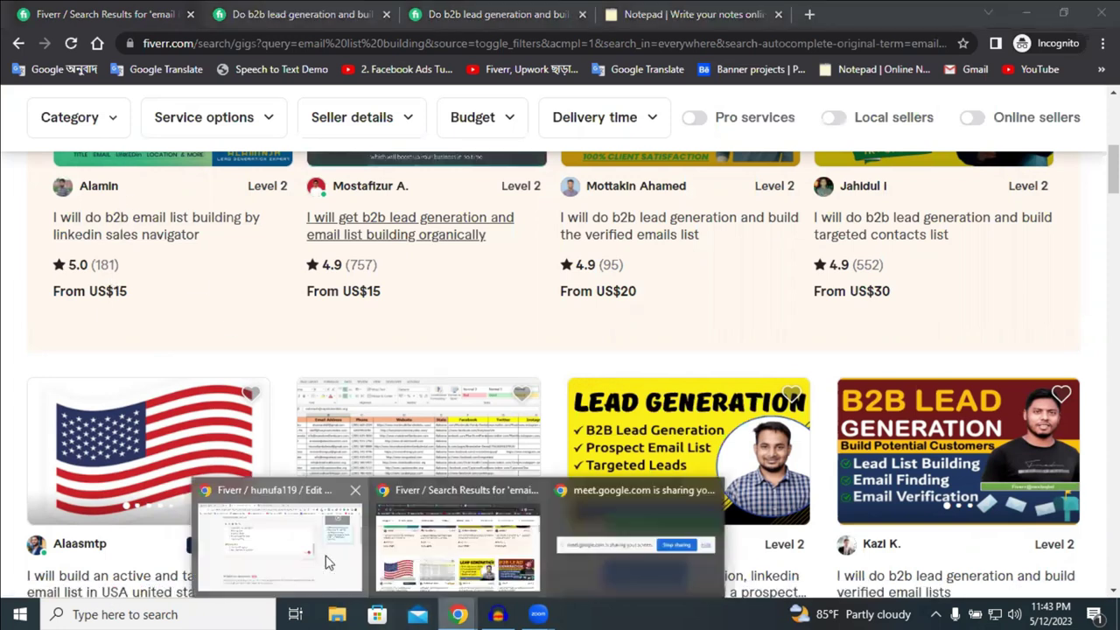
# Return to the gig editor and add "100% Fresh and Verified Email List" as the third item of the numbered list
pyautogui.click(325, 563)
pyautogui.press('Return')
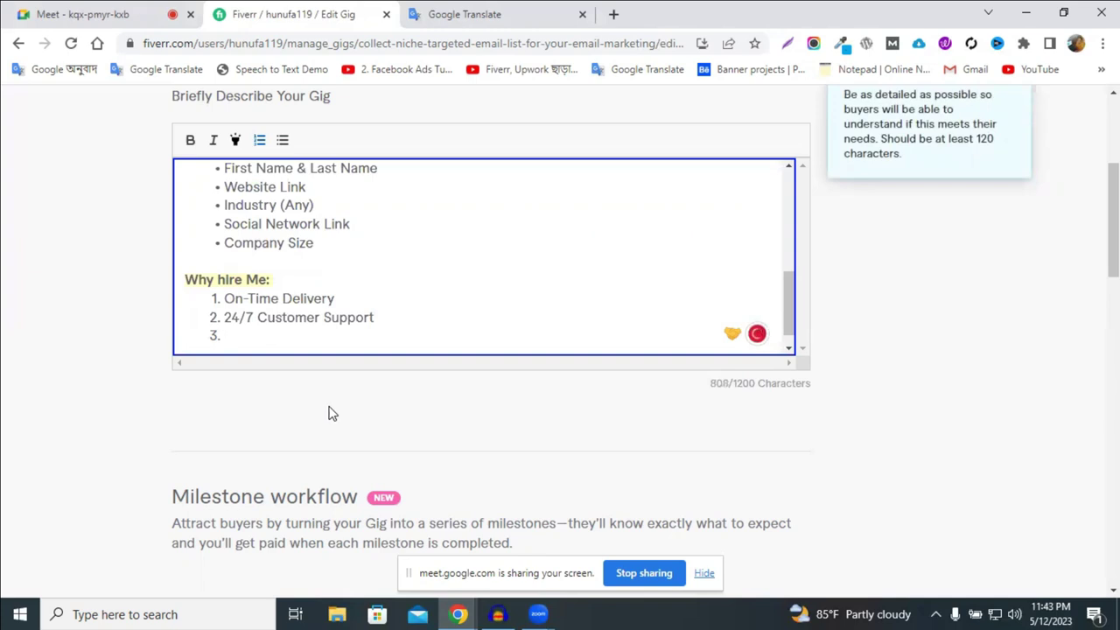
pyautogui.write('10')
pyautogui.press('BackSpace')
pyautogui.write('1')
pyautogui.press('BackSpace')
pyautogui.press('BackSpace')
pyautogui.write('100% Fresh ')
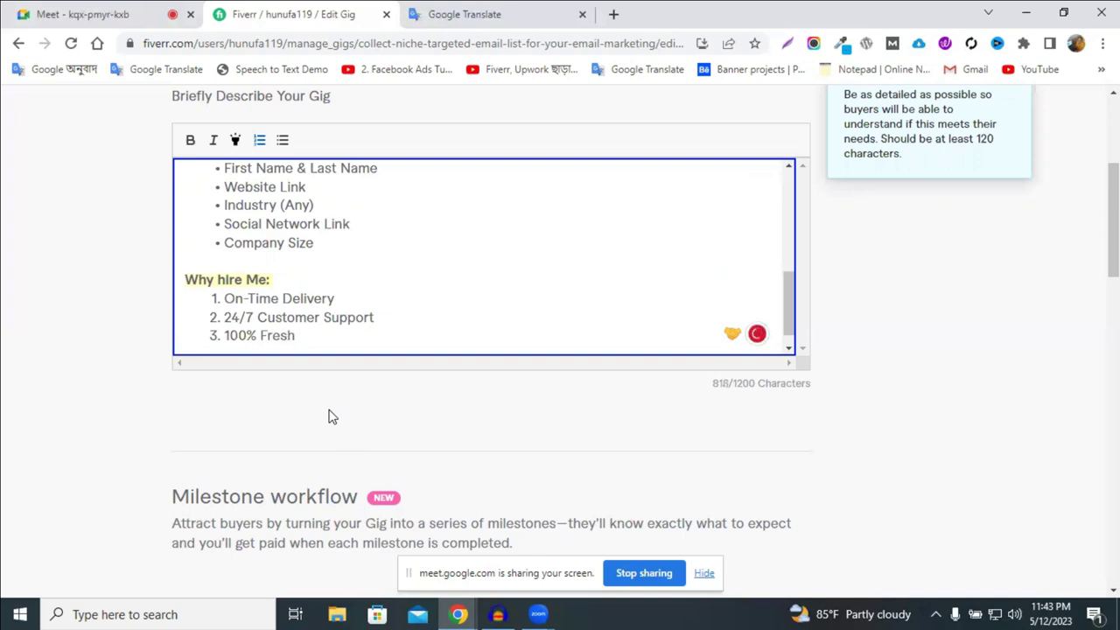
pyautogui.write('and Verified Email')
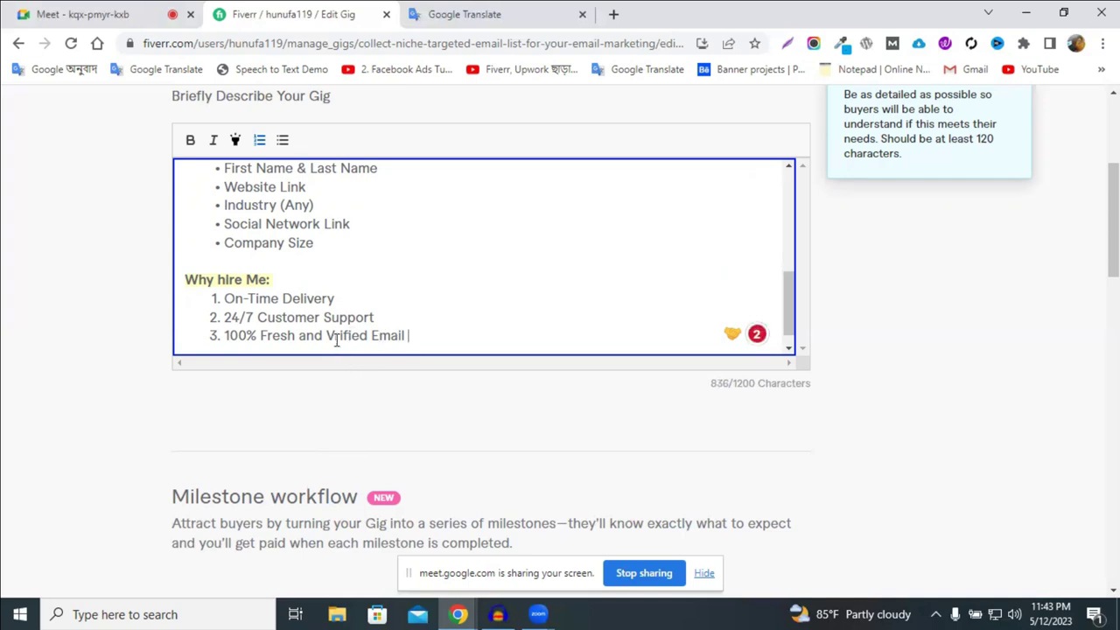
pyautogui.click(334, 338)
pyautogui.write('e')
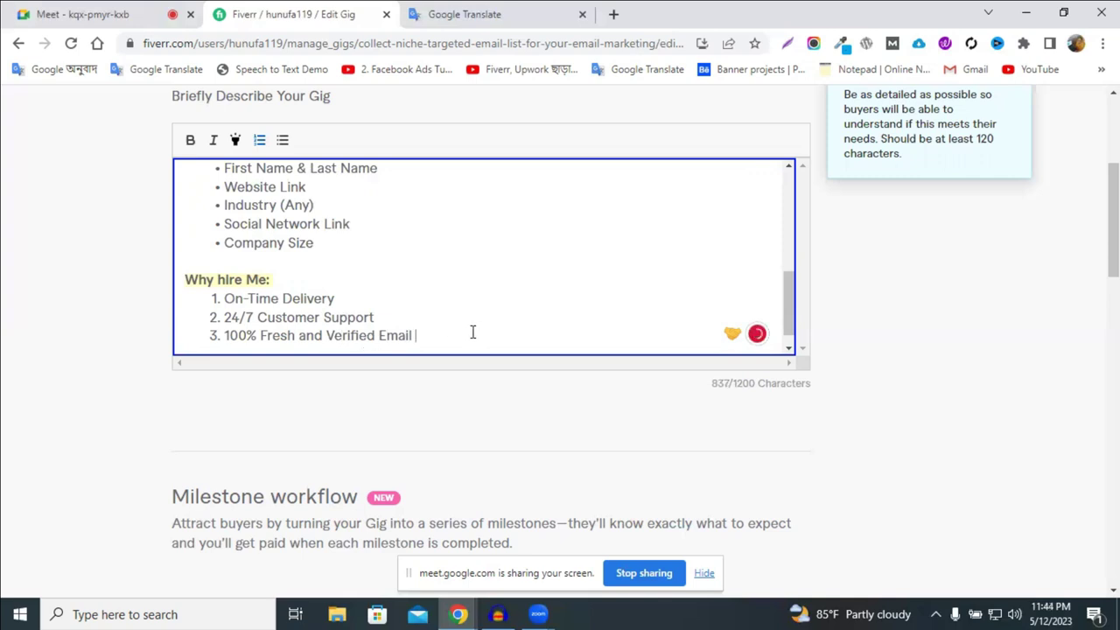
pyautogui.write('List')
# Add "Unlimited Revisions" as the fourth item of the numbered list
pyautogui.press('Return')
pyautogui.scroll(-1, 458, 283)
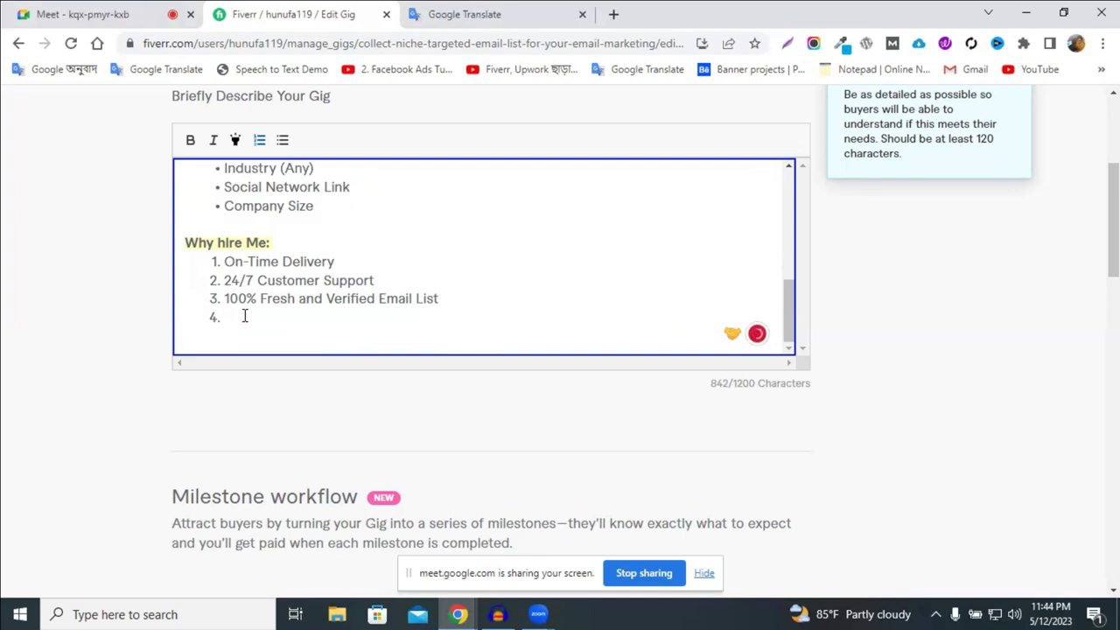
pyautogui.write('Unl')
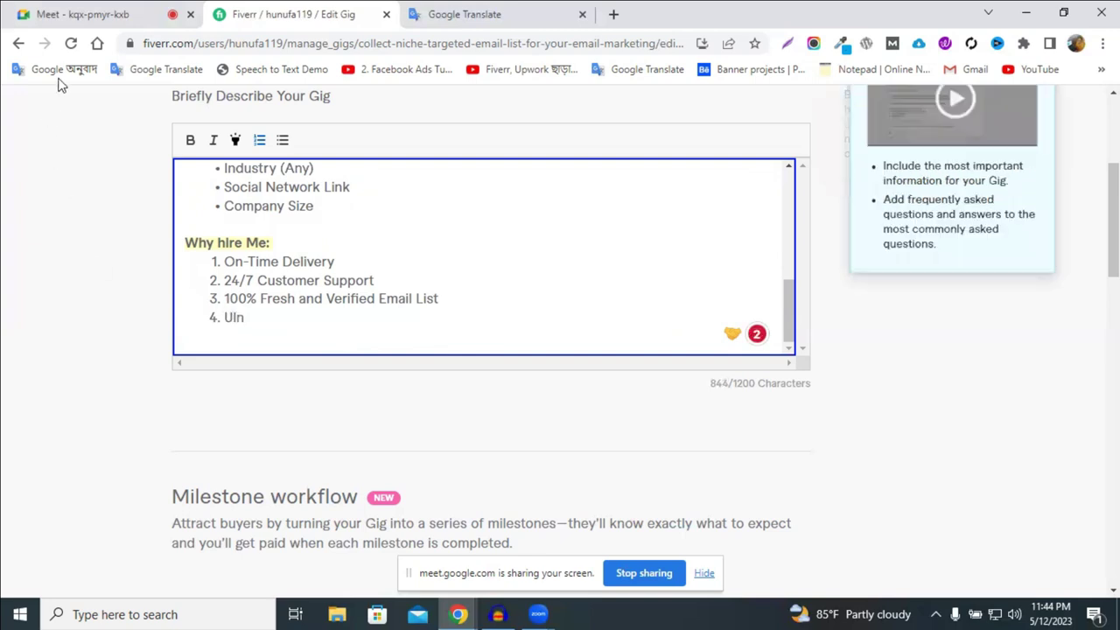
pyautogui.doubleClick(248, 322)
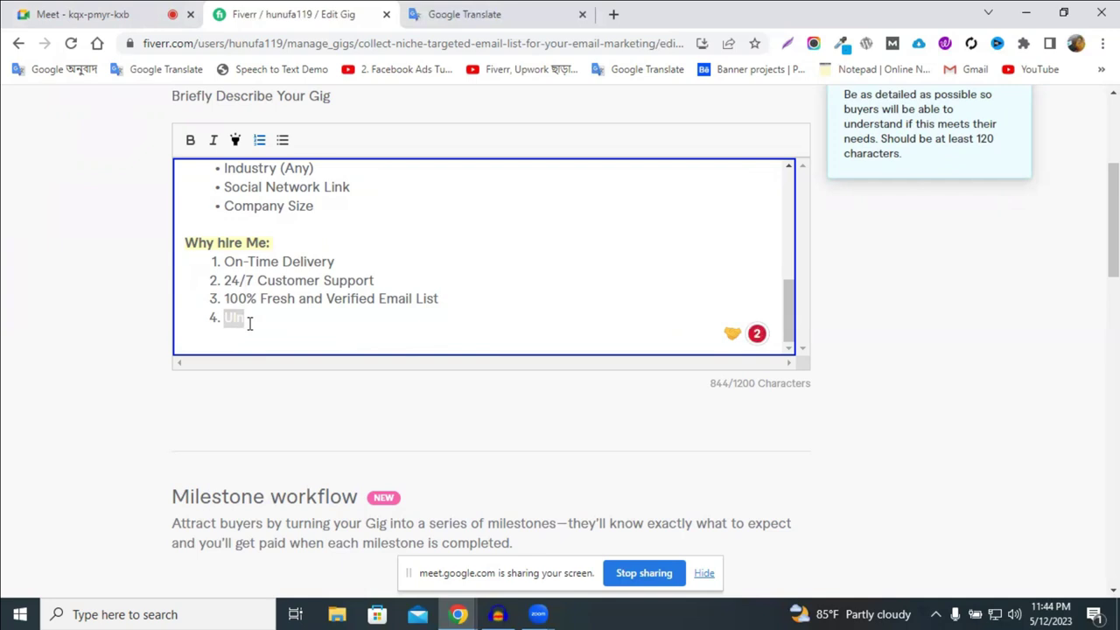
pyautogui.write('Un')
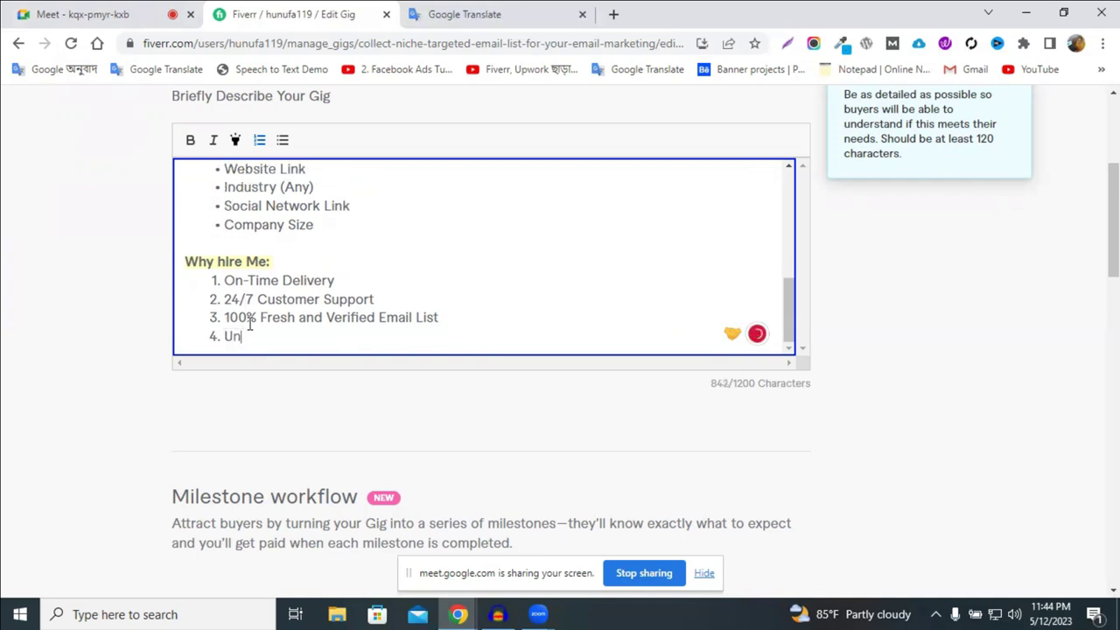
pyautogui.write('limited Re')
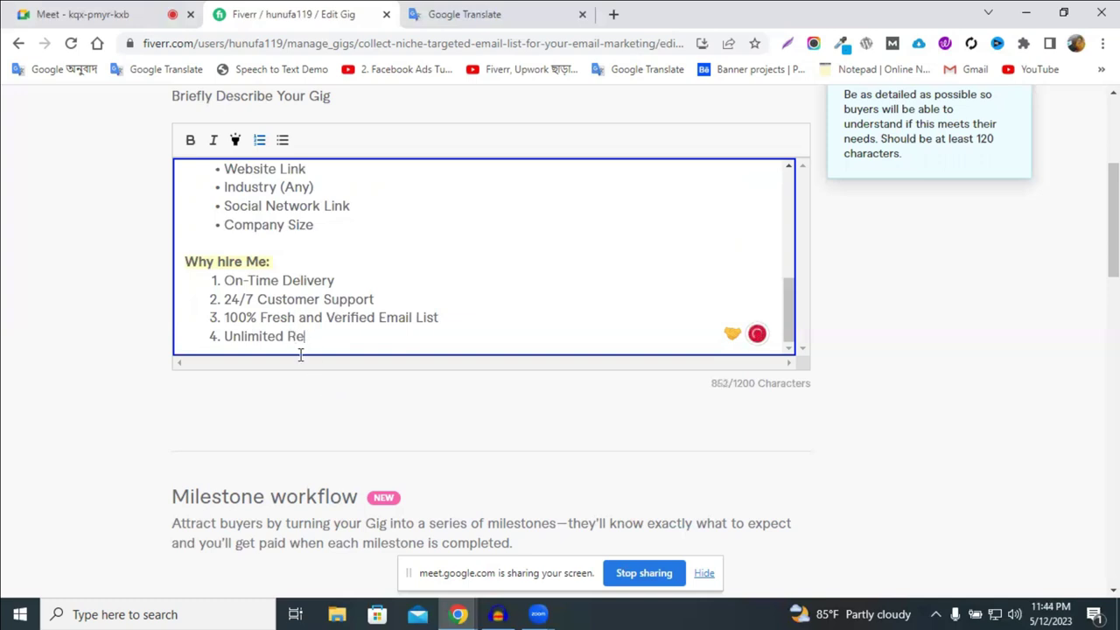
pyautogui.write('visions')
# Add "100% Satisfaction Guarantee" as the fifth item of the numbered list and start an empty sixth item
pyautogui.press('Return')
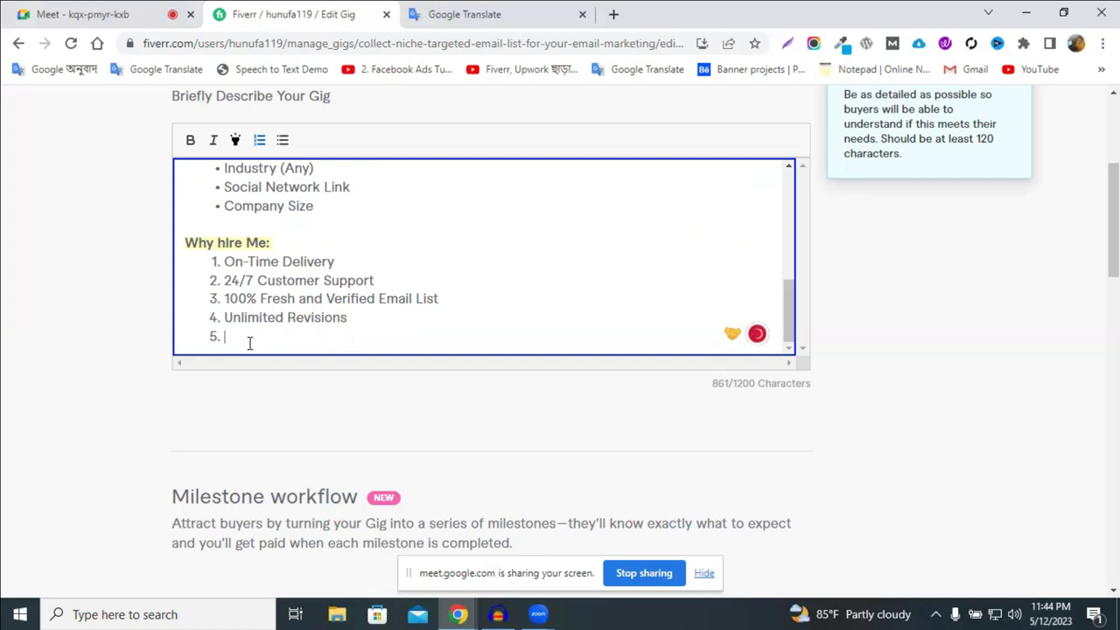
pyautogui.write('100% Satis')
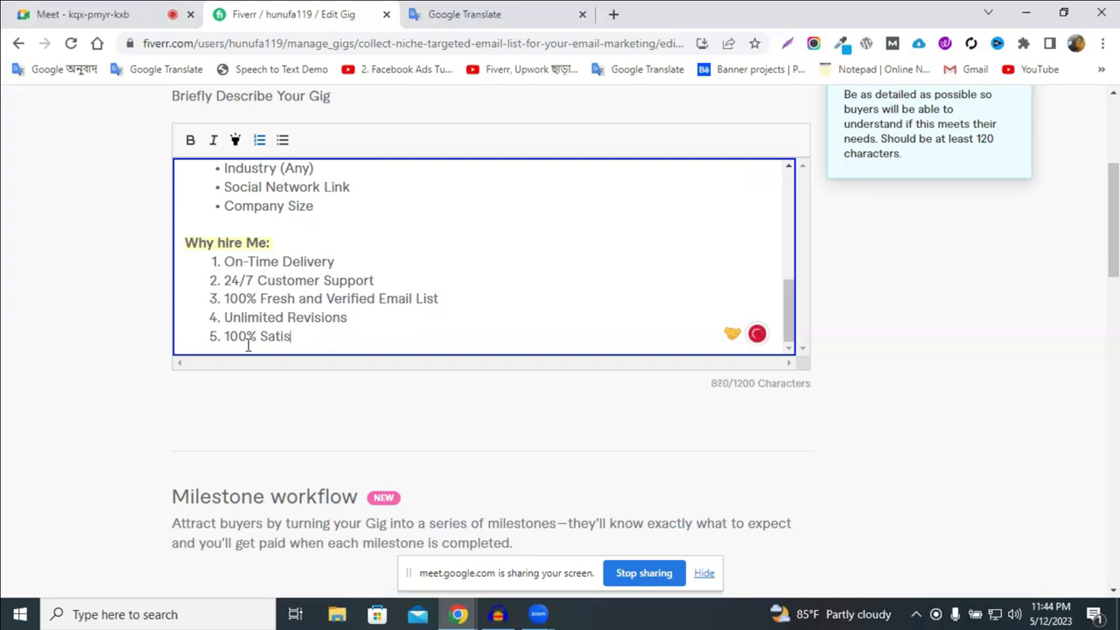
pyautogui.write('faction ')
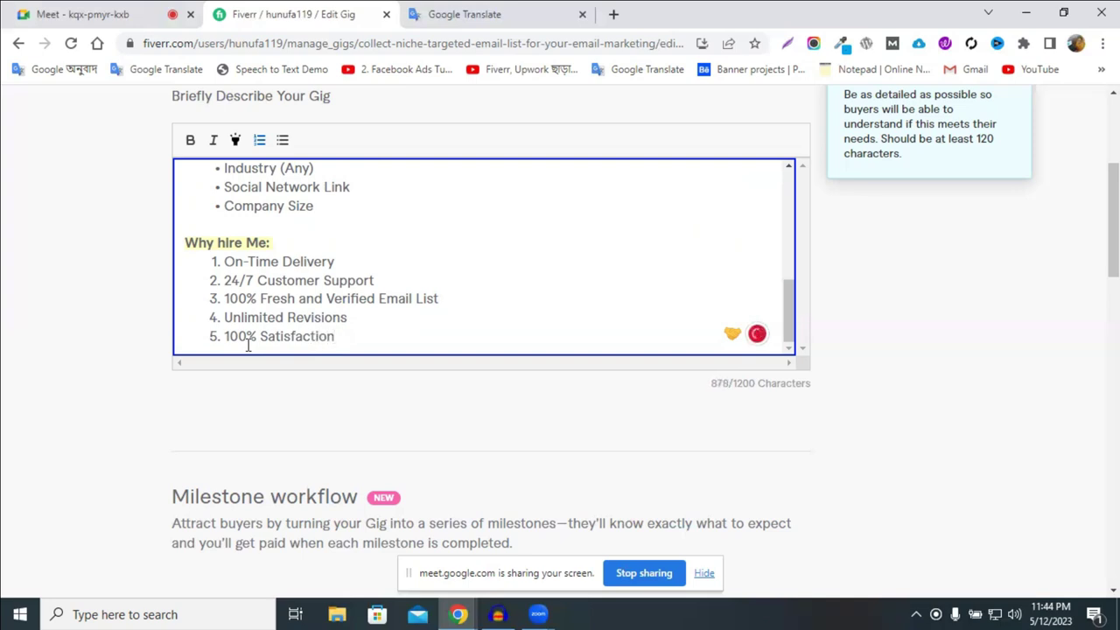
pyautogui.write('H')
pyautogui.press('BackSpace')
pyautogui.write('Gu')
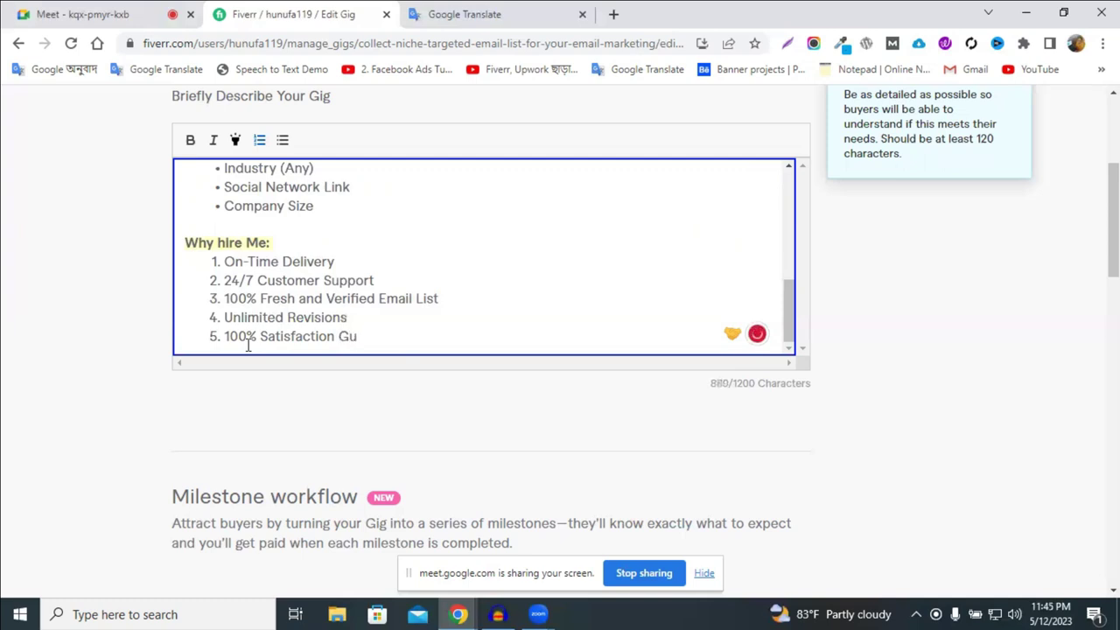
pyautogui.write('aranteed')
pyautogui.click(616, 464)
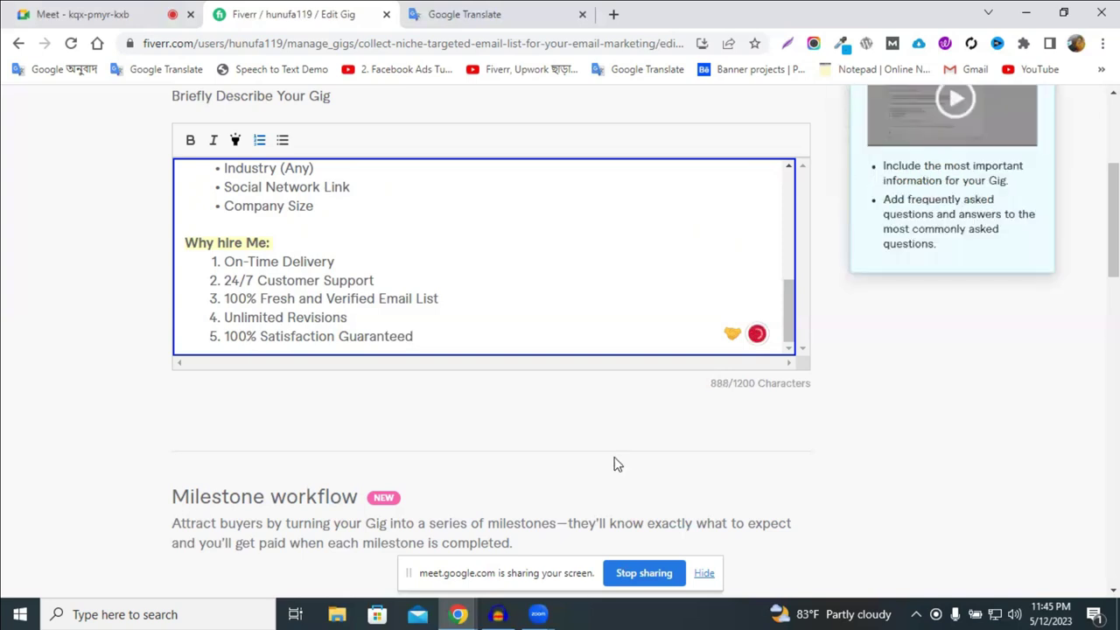
pyautogui.press('BackSpace')
pyautogui.press('Return')
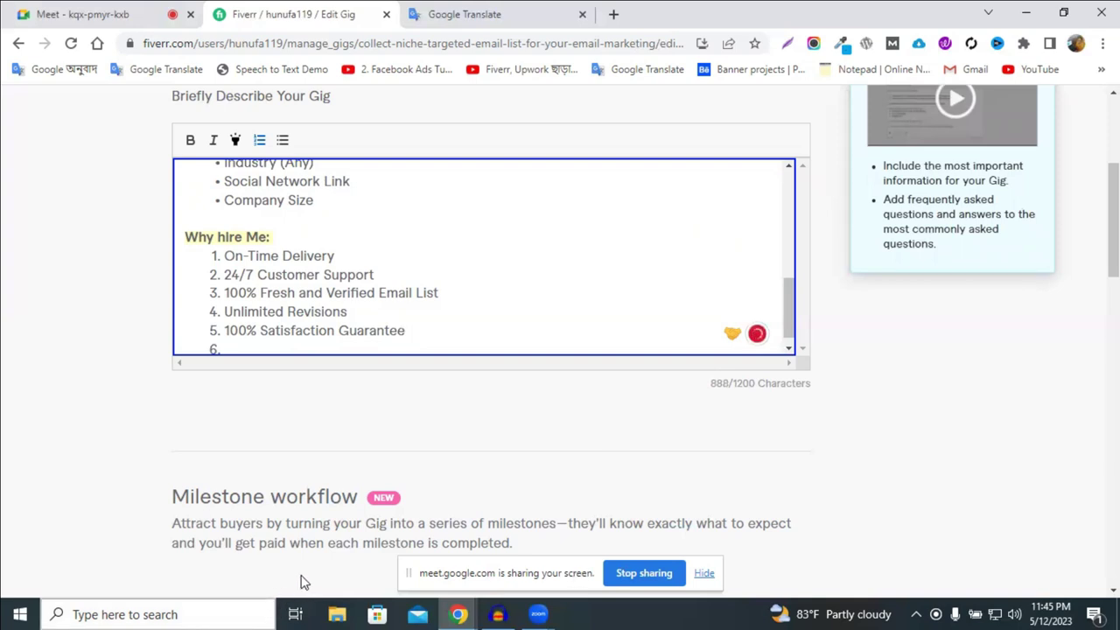
pyautogui.scroll(-1, 324, 333)
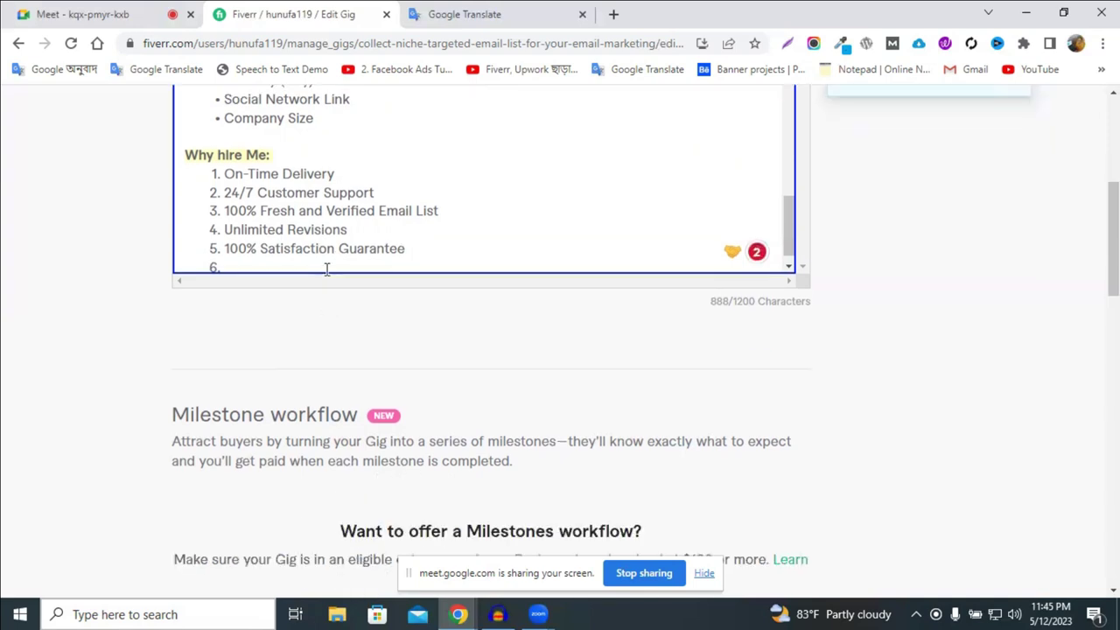
# Write "If you have not satisfied money-back" as the sixth item of the "Why hire Me:" list
pyautogui.scroll(-1, 261, 247)
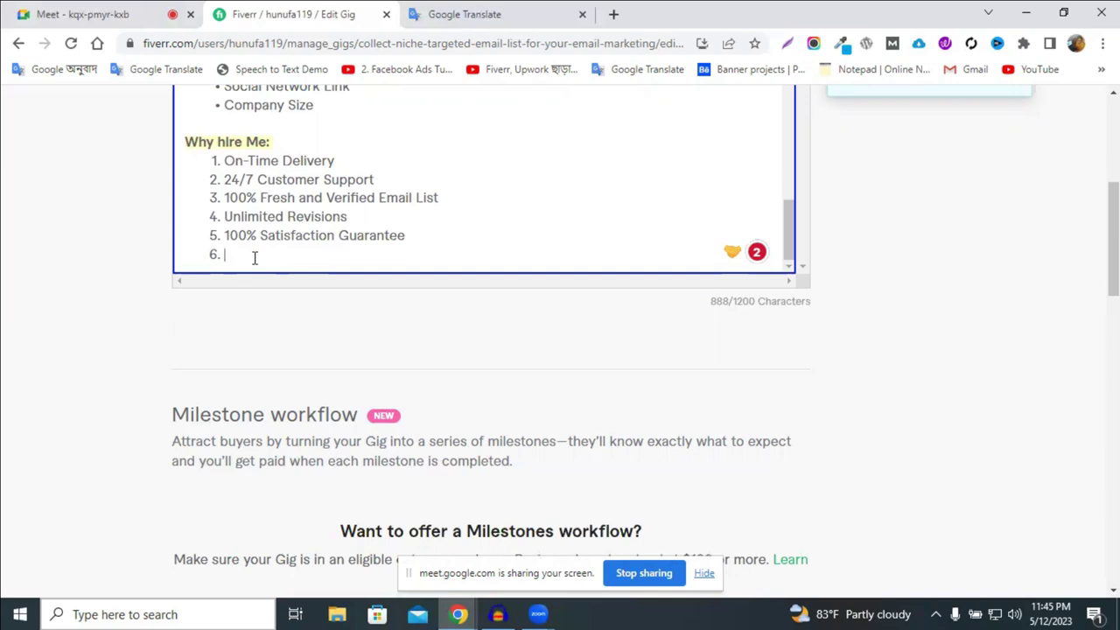
pyautogui.write('you hav')
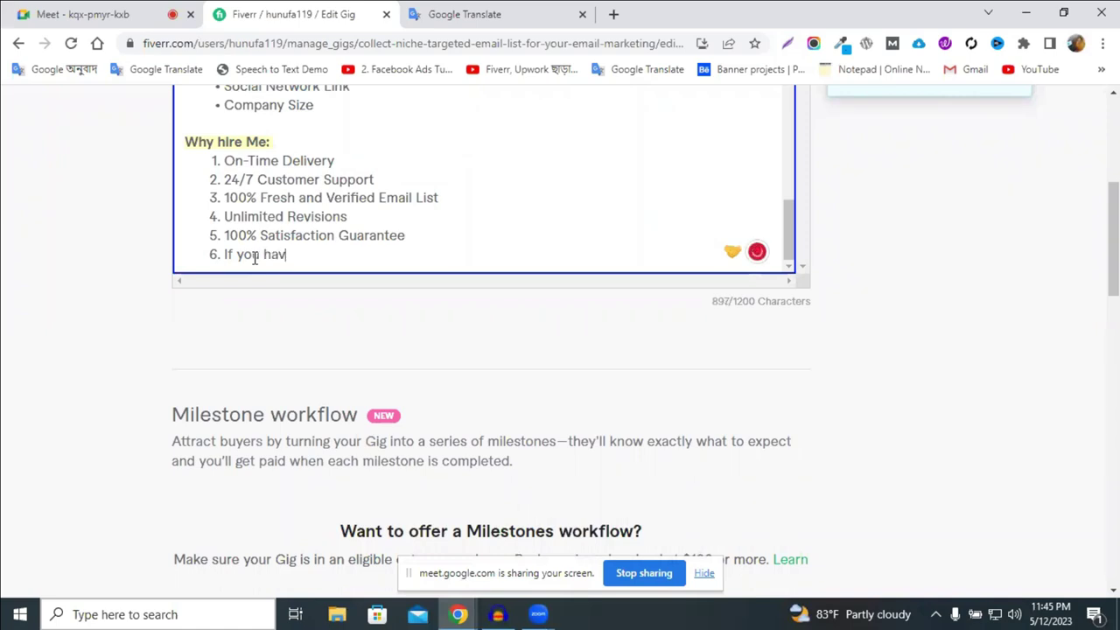
pyautogui.write('e not')
pyautogui.doubleClick(277, 234)
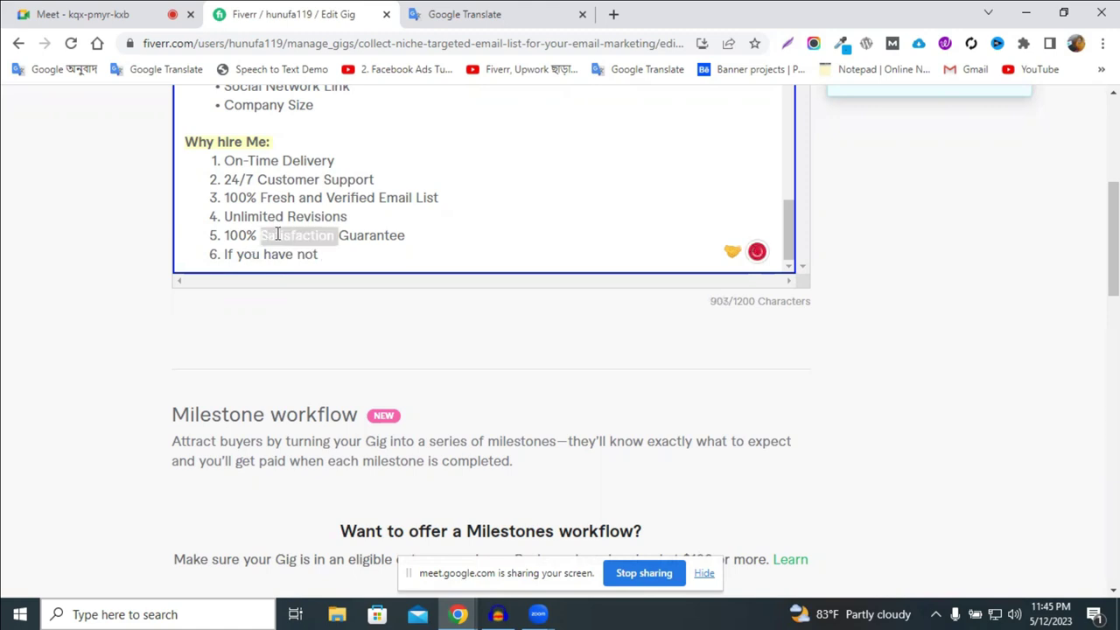
pyautogui.click(359, 259)
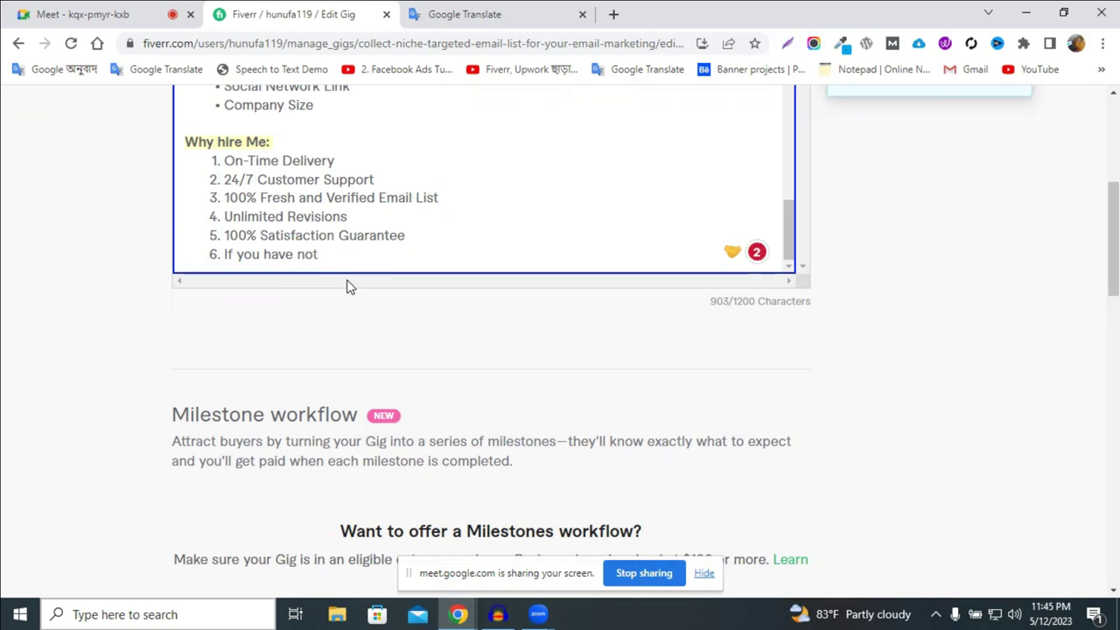
pyautogui.write('satisfied money')
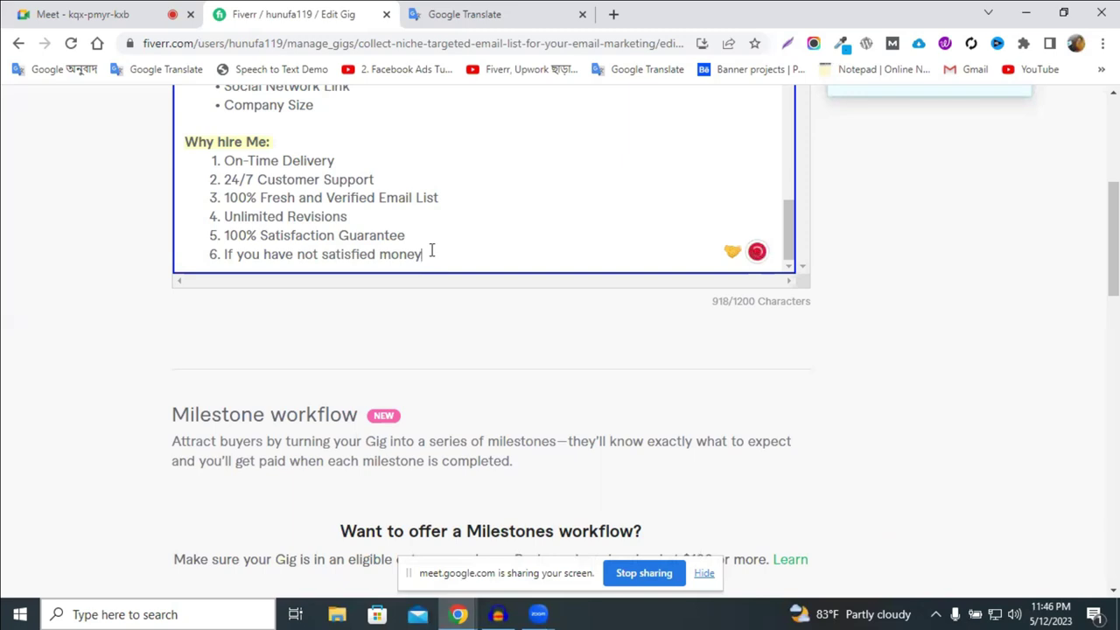
pyautogui.write('--')
pyautogui.press('BackSpace')
pyautogui.press('BackSpace')
pyautogui.press('BackSpace')
pyautogui.write('back')
# Copy the word "Guarantee" from the fifth list item and append it to the end of the sixth item
pyautogui.doubleClick(379, 238)
pyautogui.rightClick(379, 242)
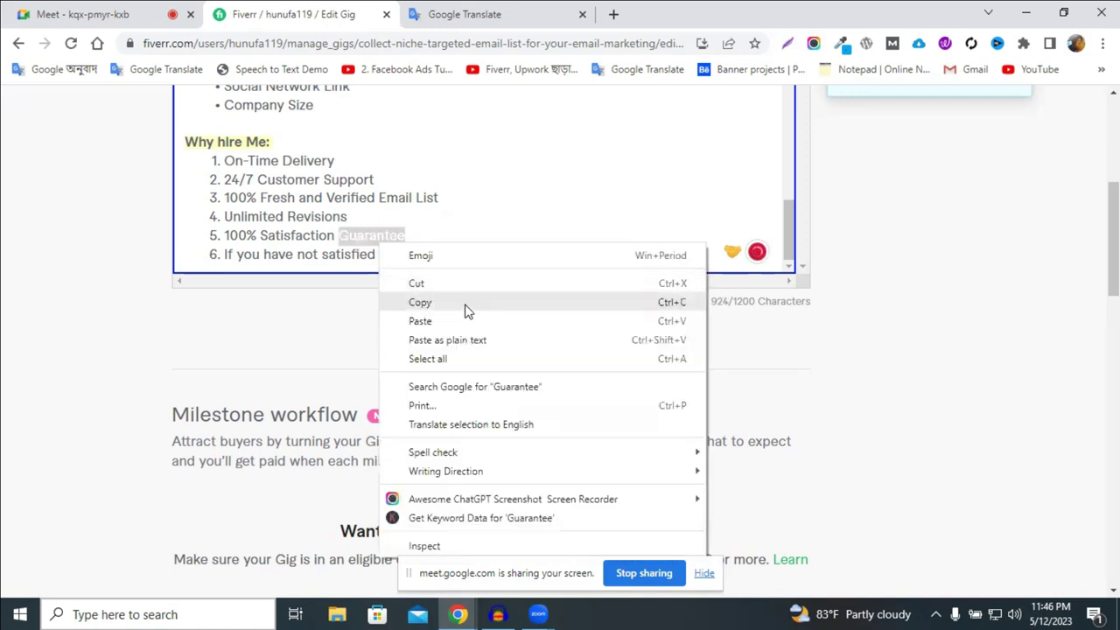
pyautogui.click(470, 302)
pyautogui.click(466, 262)
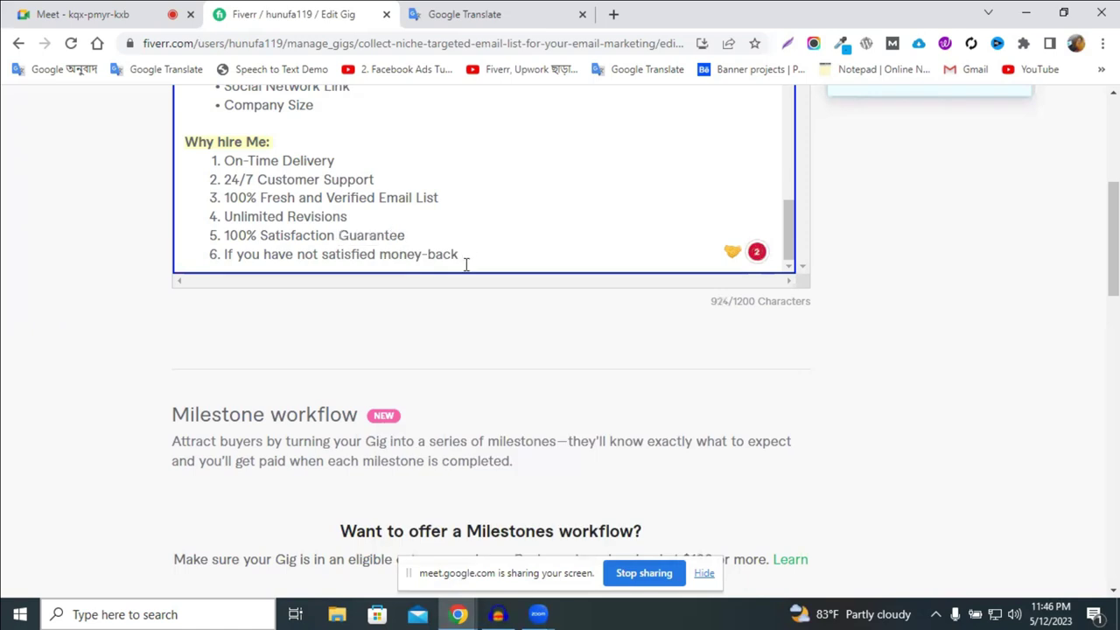
pyautogui.scroll(-1, 473, 254)
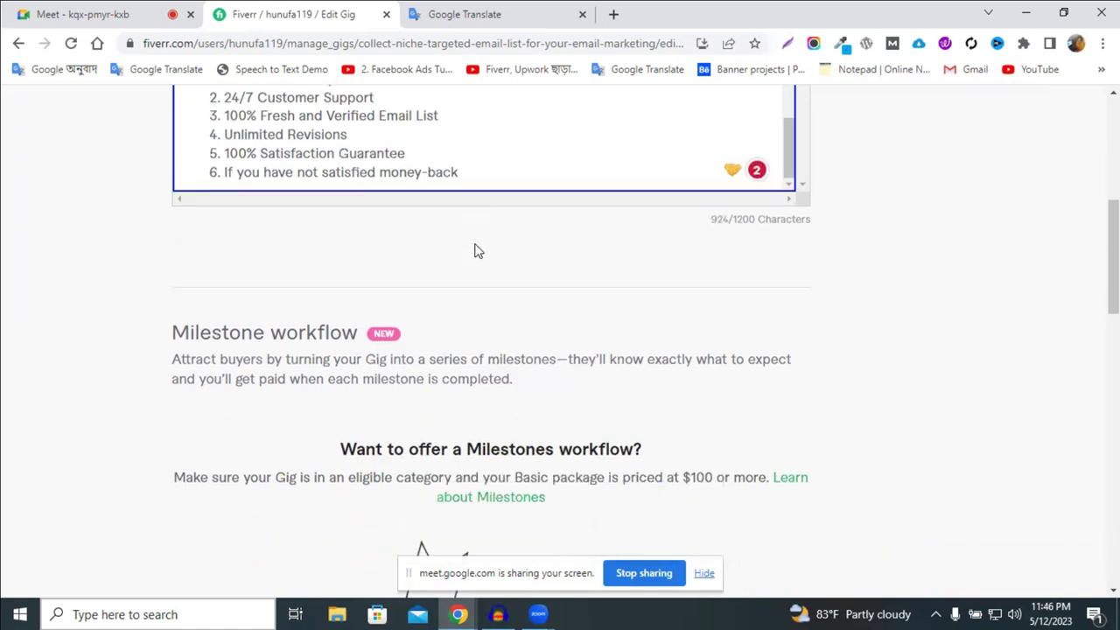
pyautogui.rightClick(471, 178)
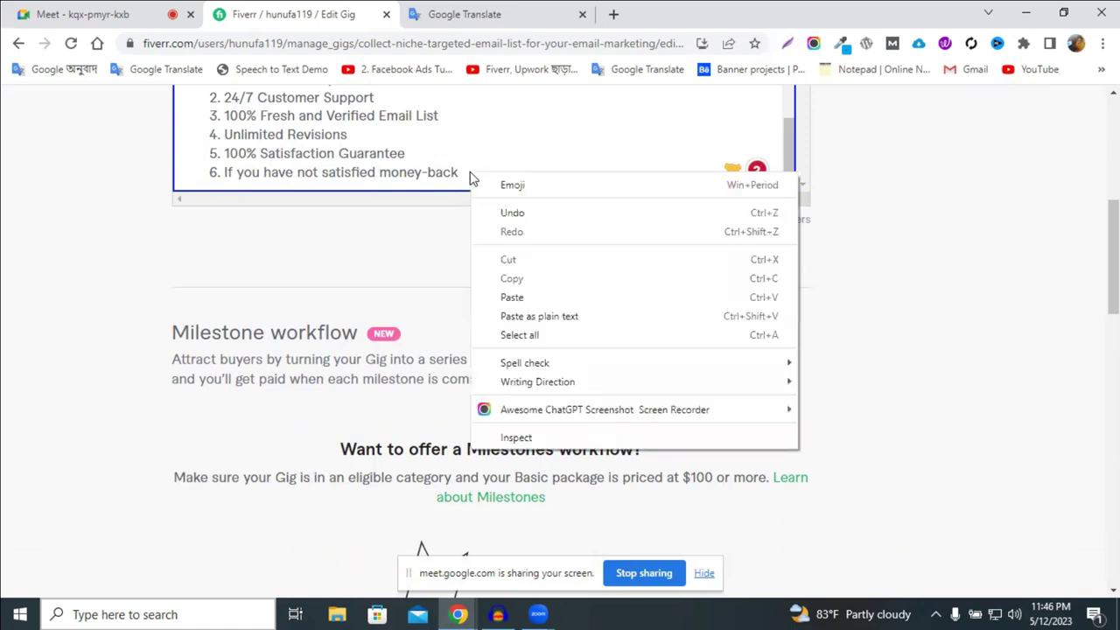
pyautogui.click(490, 298)
pyautogui.hotkey('ctrl', 'v')
# Insert a hyphen after the "m" of "money" in the sixth item and end the numbered list with an empty line
pyautogui.scroll(4, 473, 219)
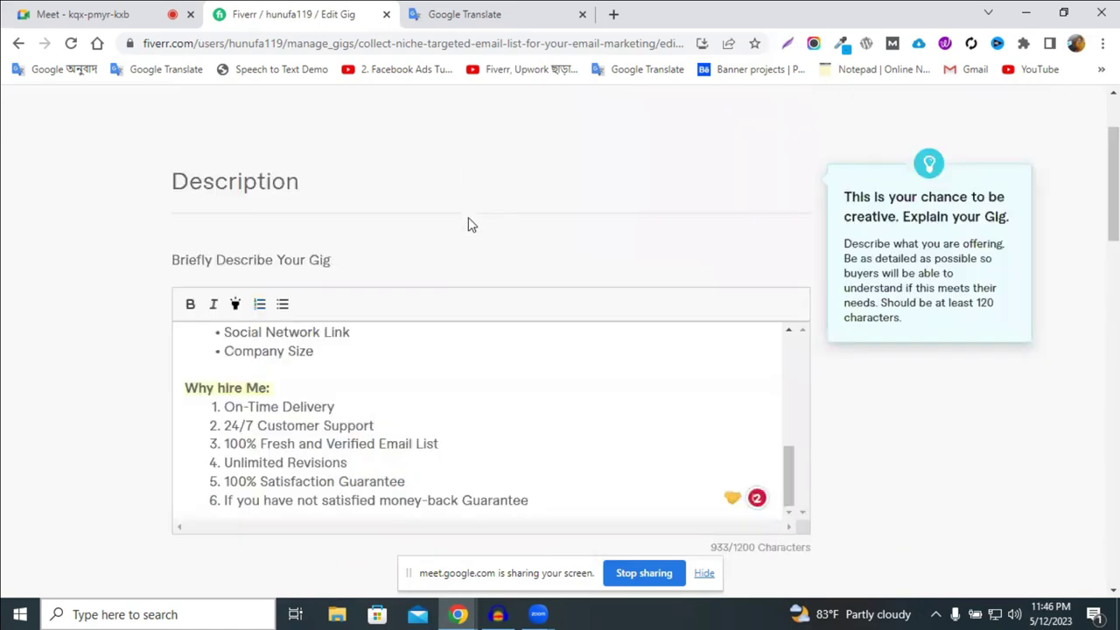
pyautogui.scroll(-1, 484, 360)
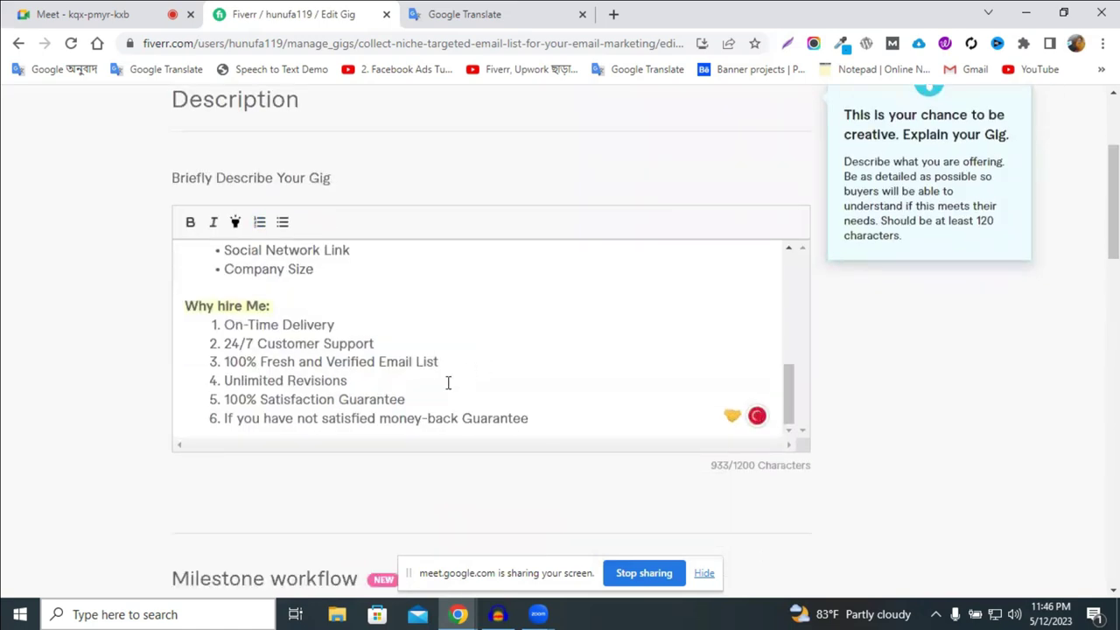
pyautogui.click(390, 418)
pyautogui.write('-')
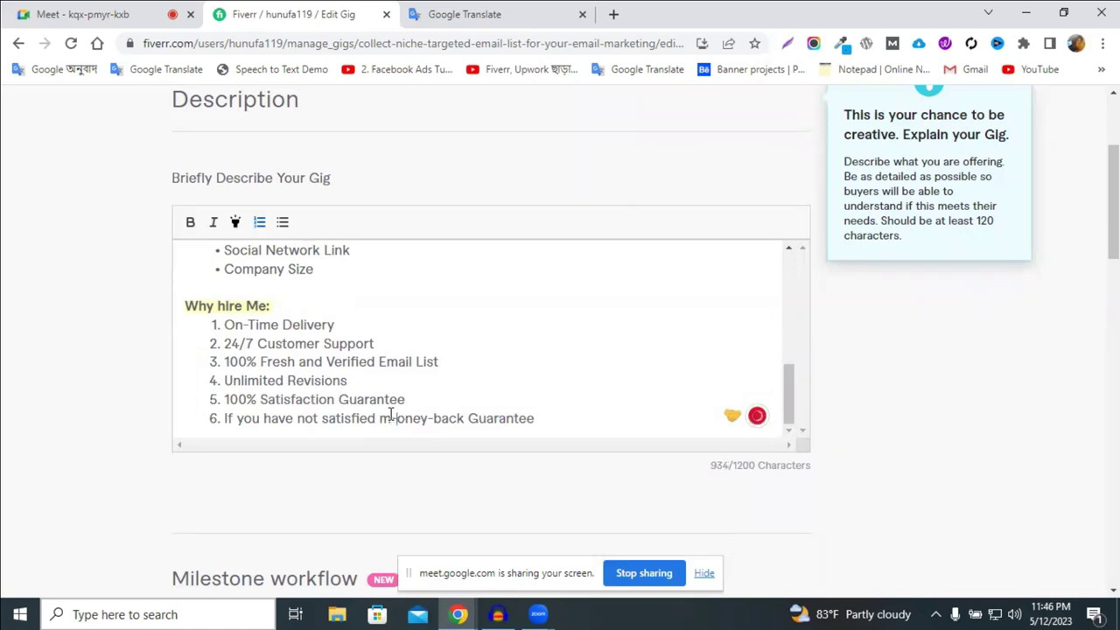
pyautogui.scroll(-1, 578, 406)
pyautogui.scroll(-1, 569, 400)
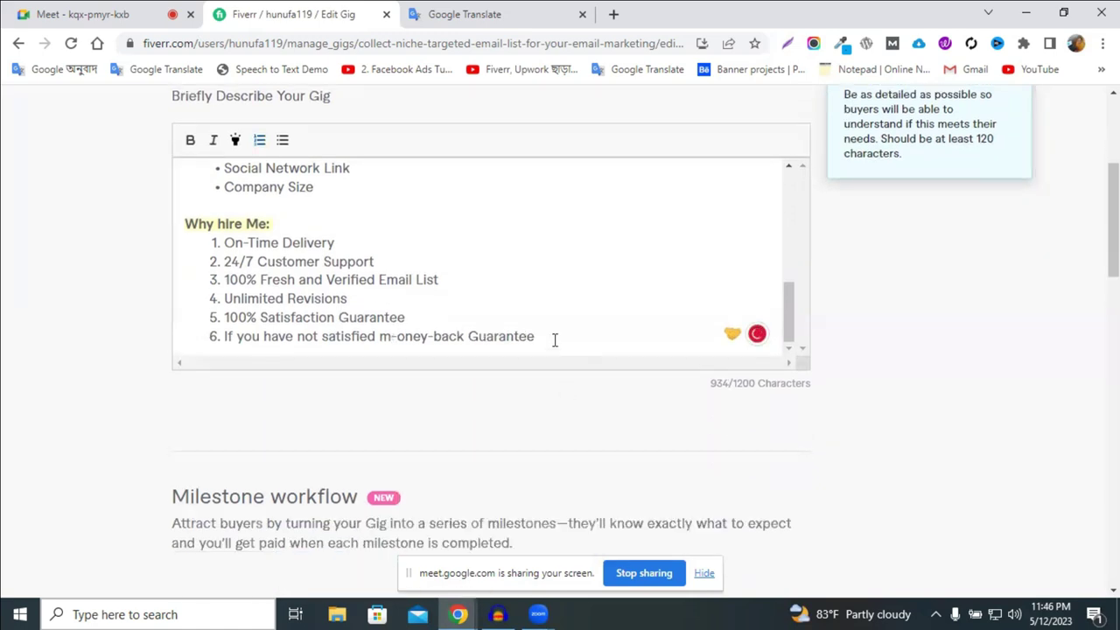
pyautogui.click(554, 338)
pyautogui.press('Return')
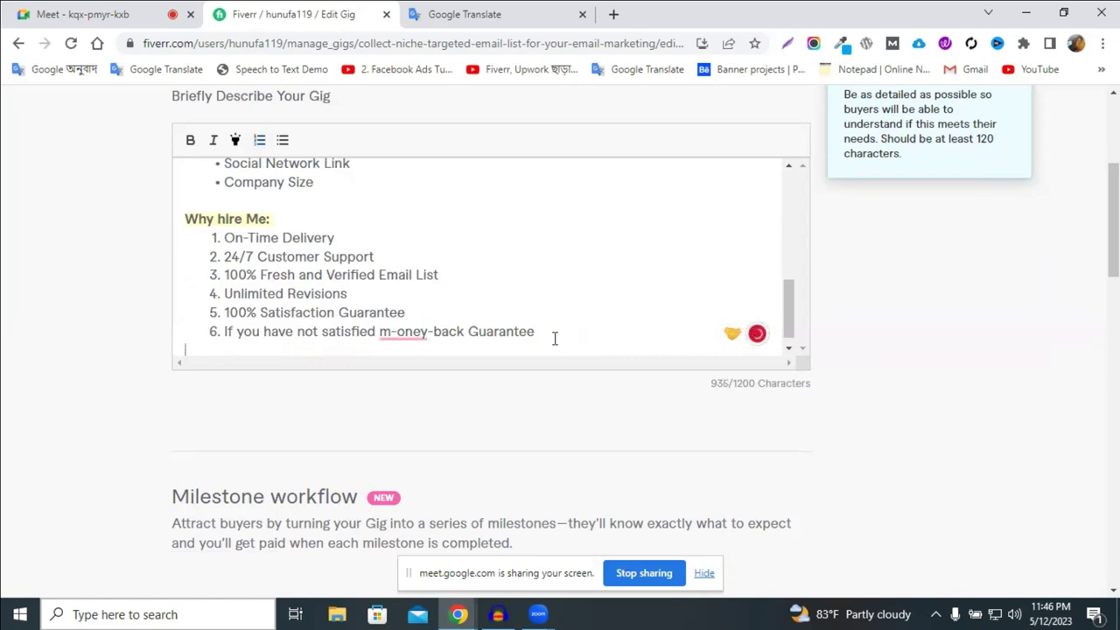
pyautogui.press('Return')
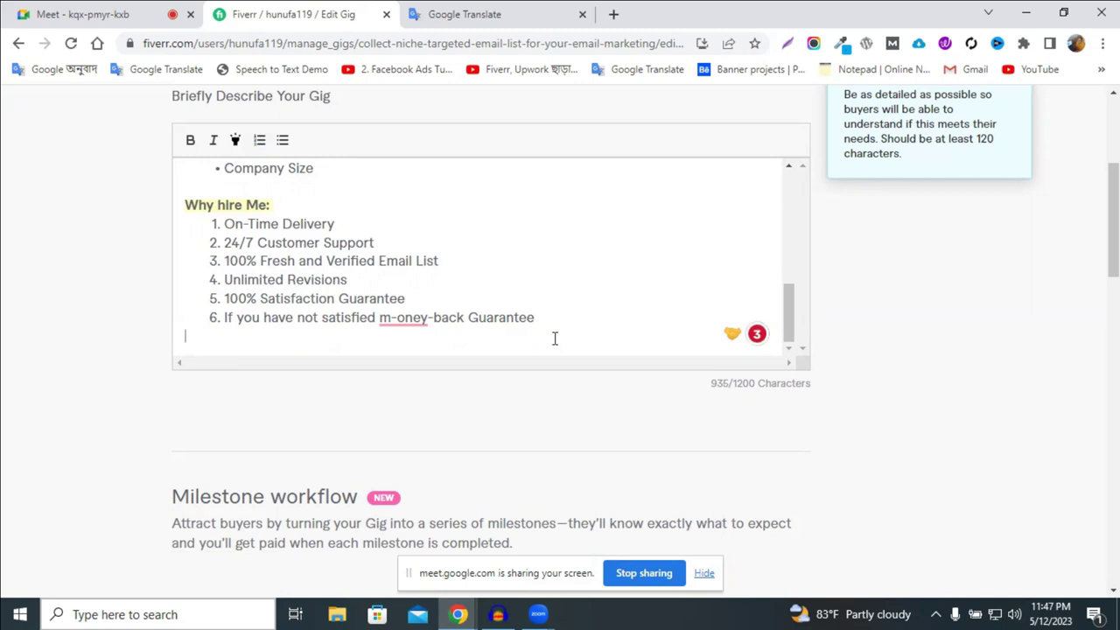
# Copy the gig description from the last list item up to the welcome heading
pyautogui.scroll(-1, 689, 253)
pyautogui.scroll(-2, 688, 253)
pyautogui.scroll(2, 727, 290)
pyautogui.moveTo(534, 318); pyautogui.dragTo(189, 171)
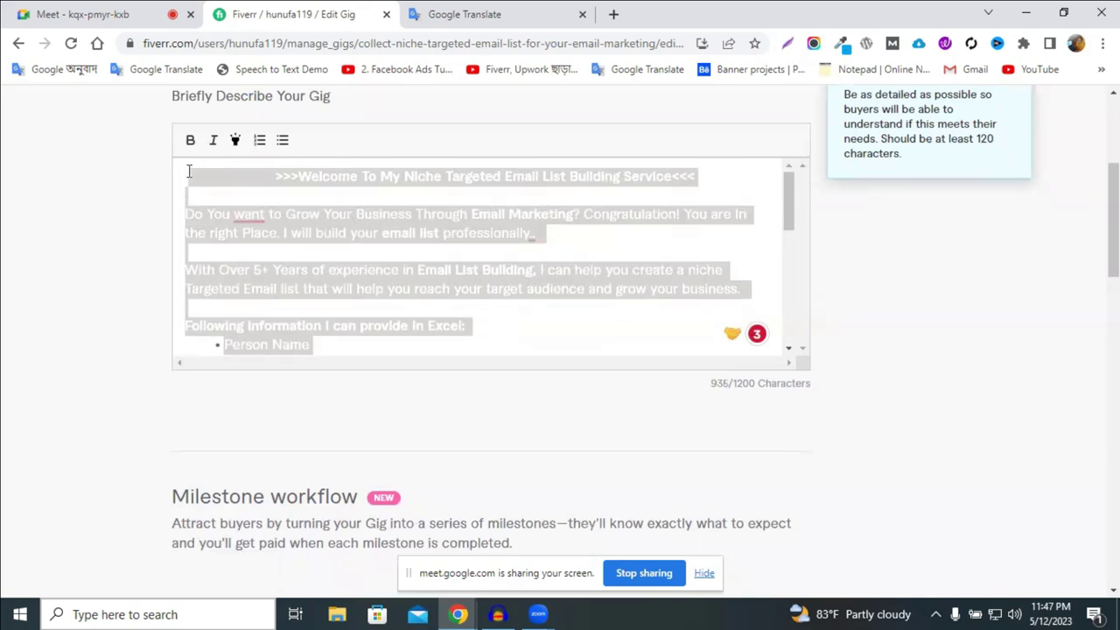
pyautogui.rightClick(254, 217)
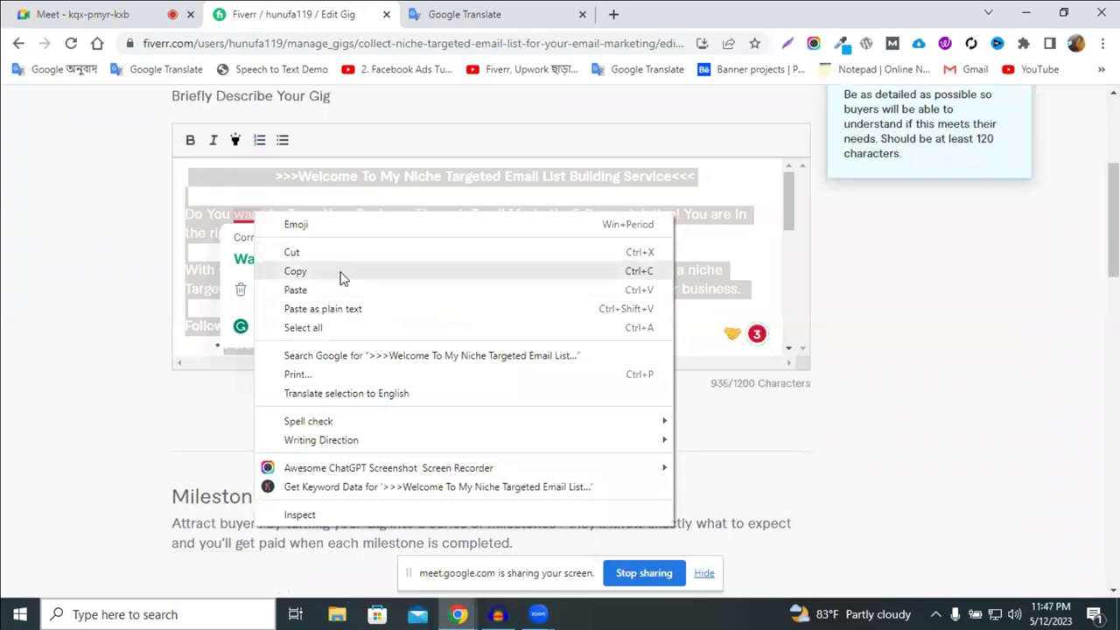
pyautogui.click(342, 277)
pyautogui.click(435, 218)
# Review the description's Excel information list, the "Why hire Me:" reasons, the welcome heading and the introductory paragraphs
pyautogui.scroll(-1, 422, 254)
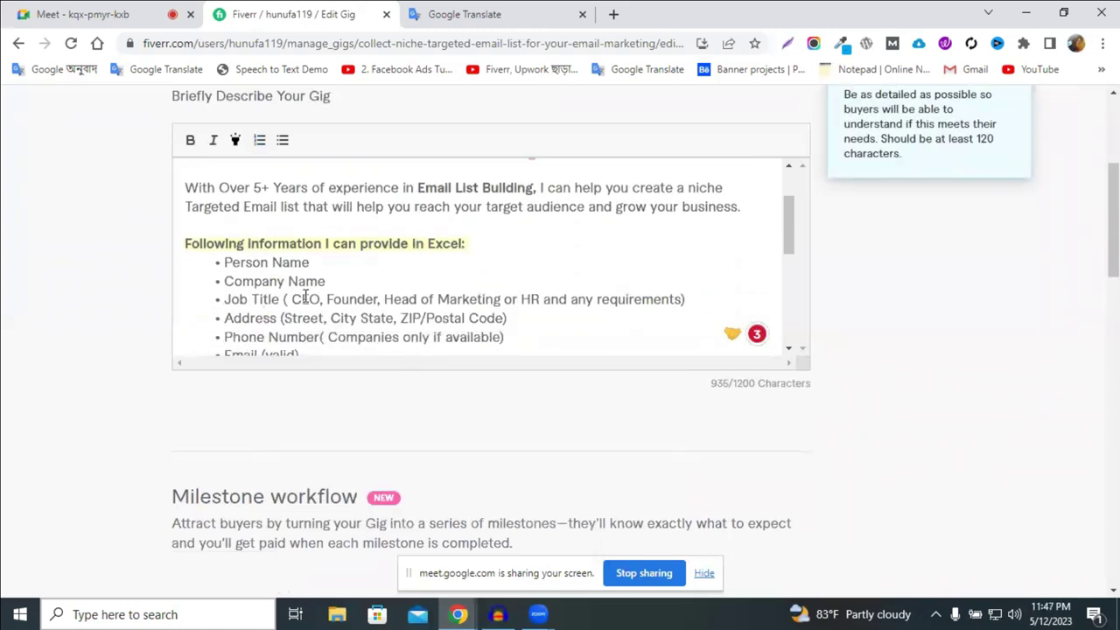
pyautogui.moveTo(224, 263); pyautogui.dragTo(691, 299)
pyautogui.scroll(-2, 280, 317)
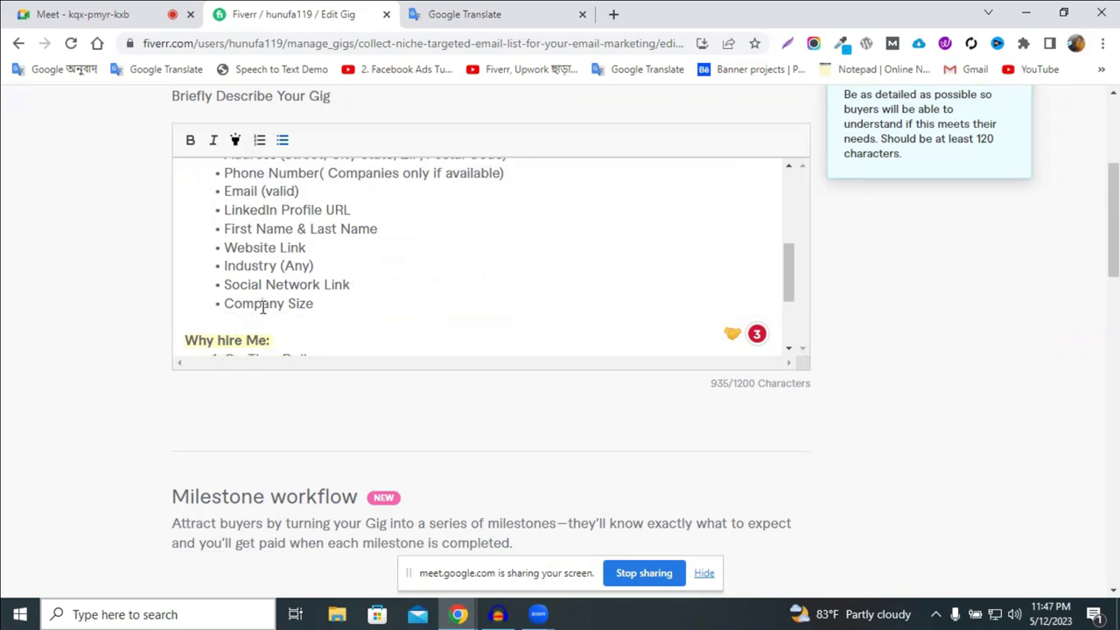
pyautogui.tripleClick(262, 306)
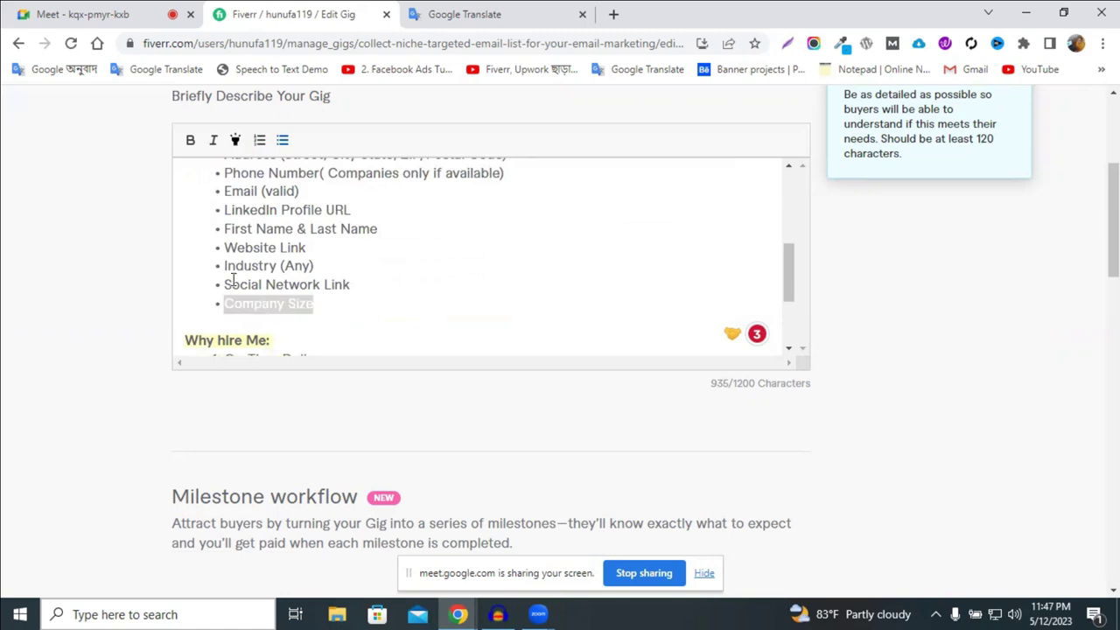
pyautogui.scroll(-1, 318, 247)
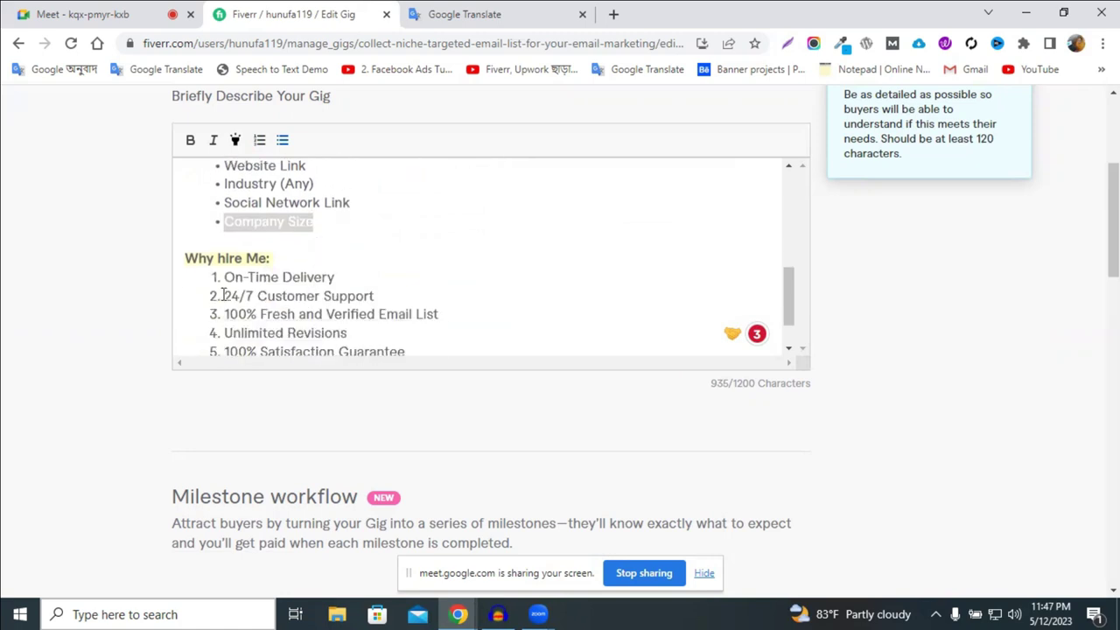
pyautogui.moveTo(223, 278); pyautogui.dragTo(385, 290)
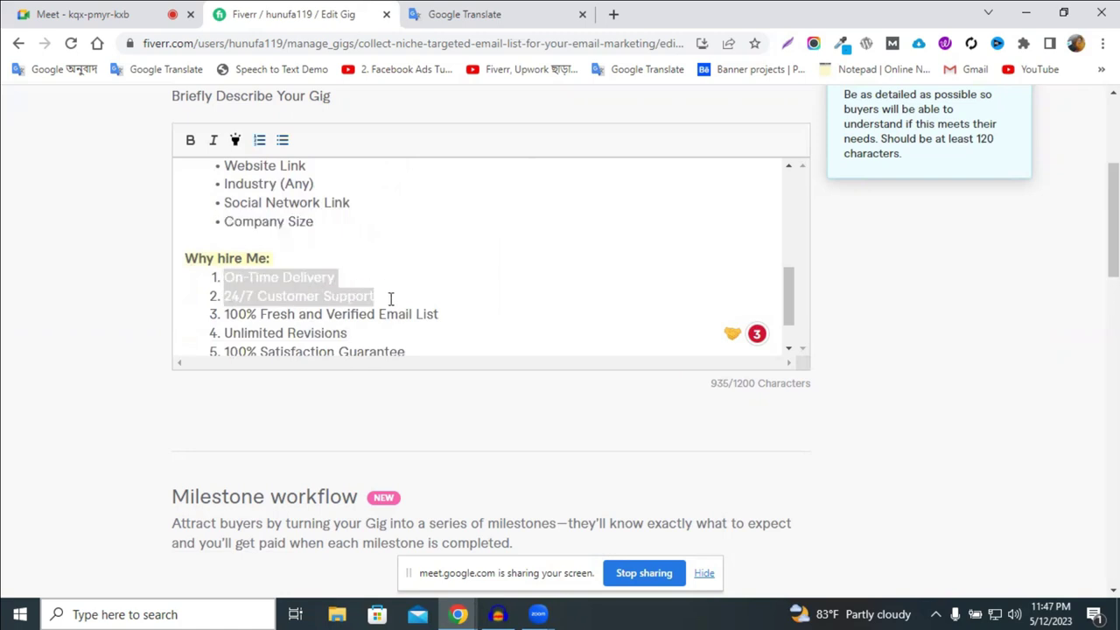
pyautogui.scroll(-1, 390, 297)
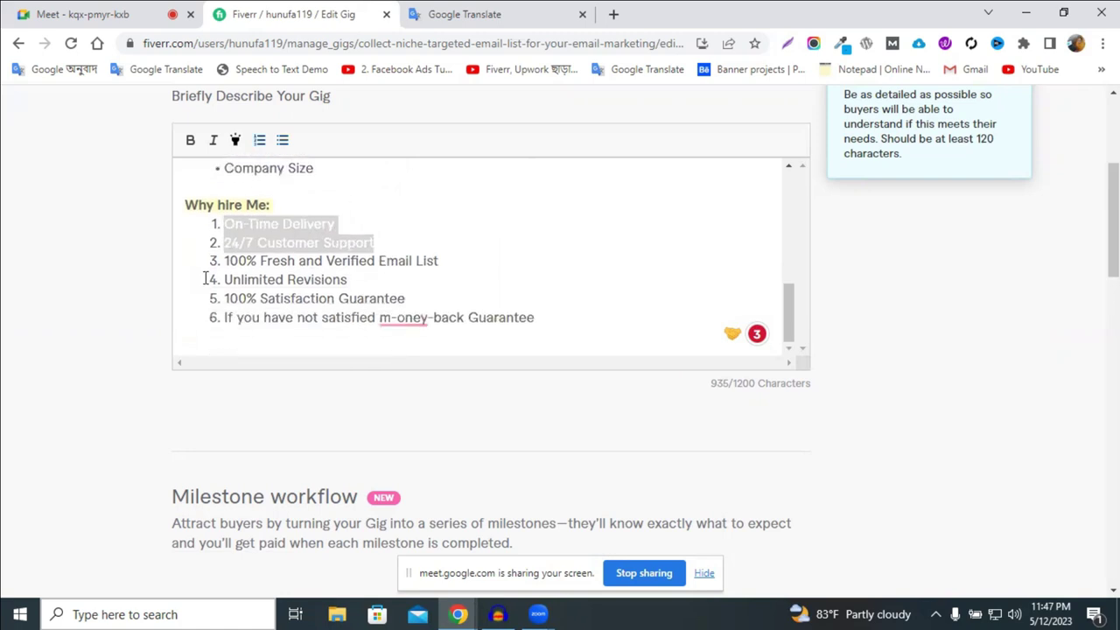
pyautogui.tripleClick(230, 318)
pyautogui.scroll(6, 550, 289)
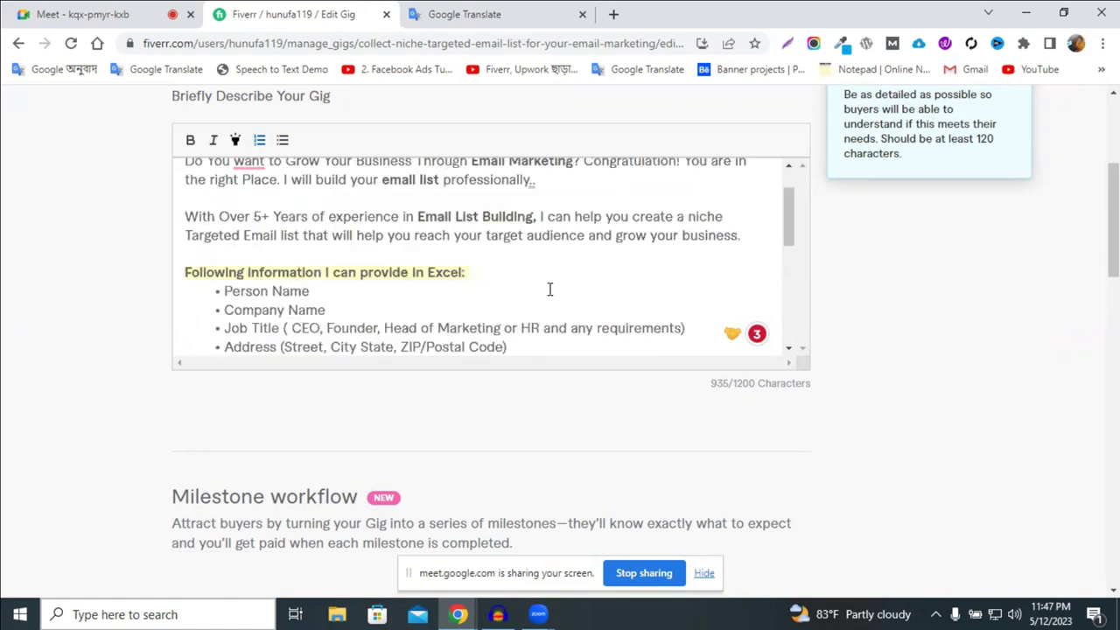
pyautogui.moveTo(256, 178); pyautogui.dragTo(676, 175)
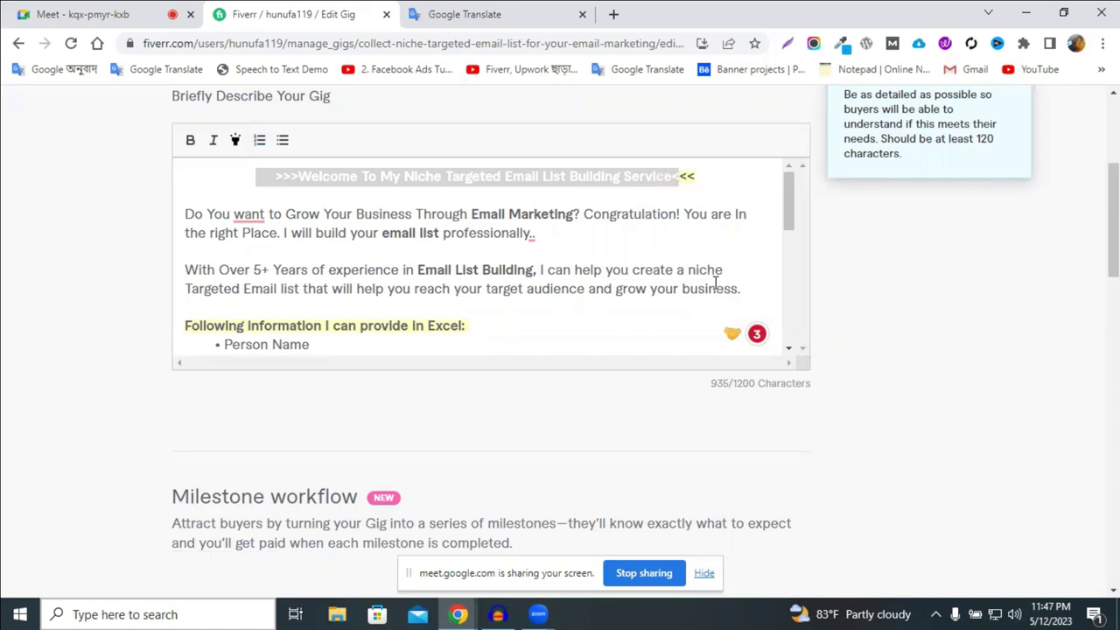
pyautogui.moveTo(750, 295); pyautogui.dragTo(186, 213)
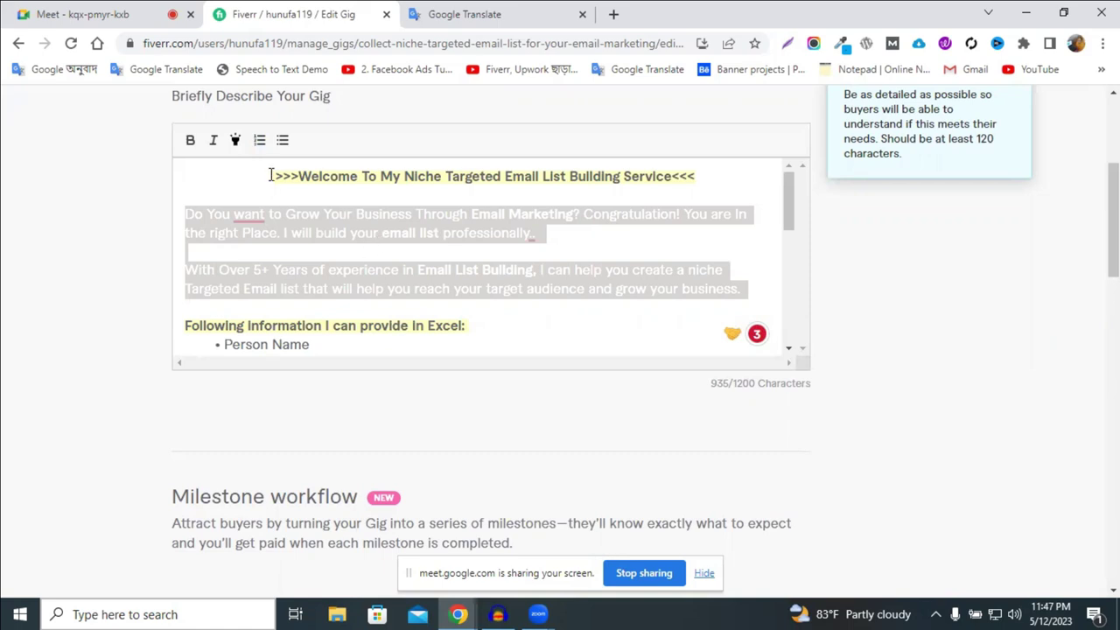
# Select the entire gig description from the welcome heading to the sixth reason and copy it
pyautogui.click(187, 171)
pyautogui.moveTo(186, 172); pyautogui.dragTo(580, 327)
pyautogui.scroll(-10, 580, 325)
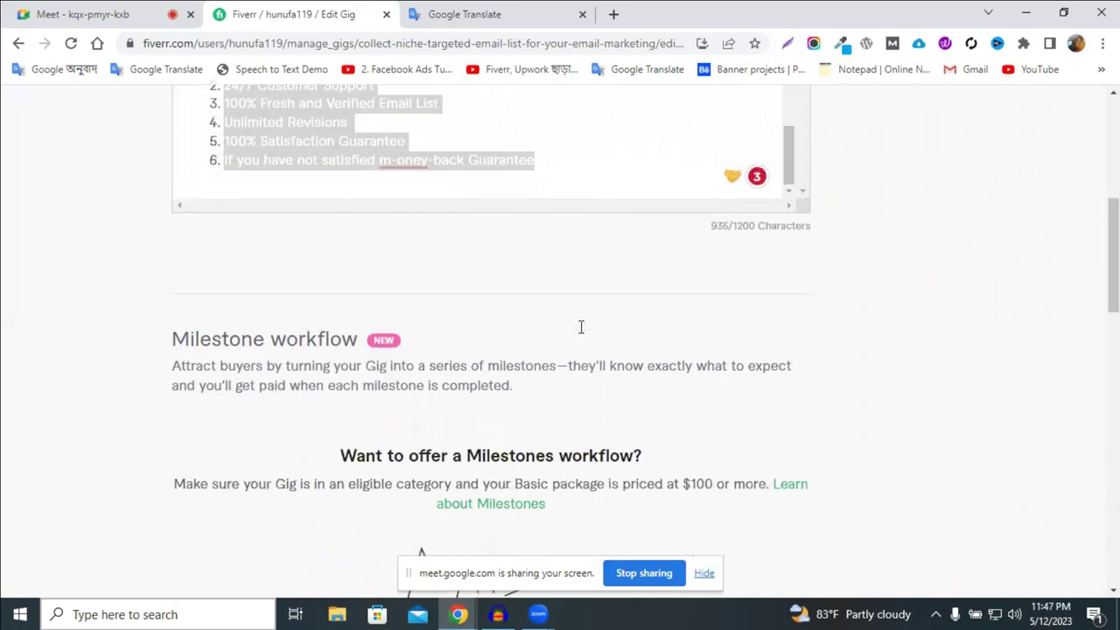
pyautogui.rightClick(371, 140)
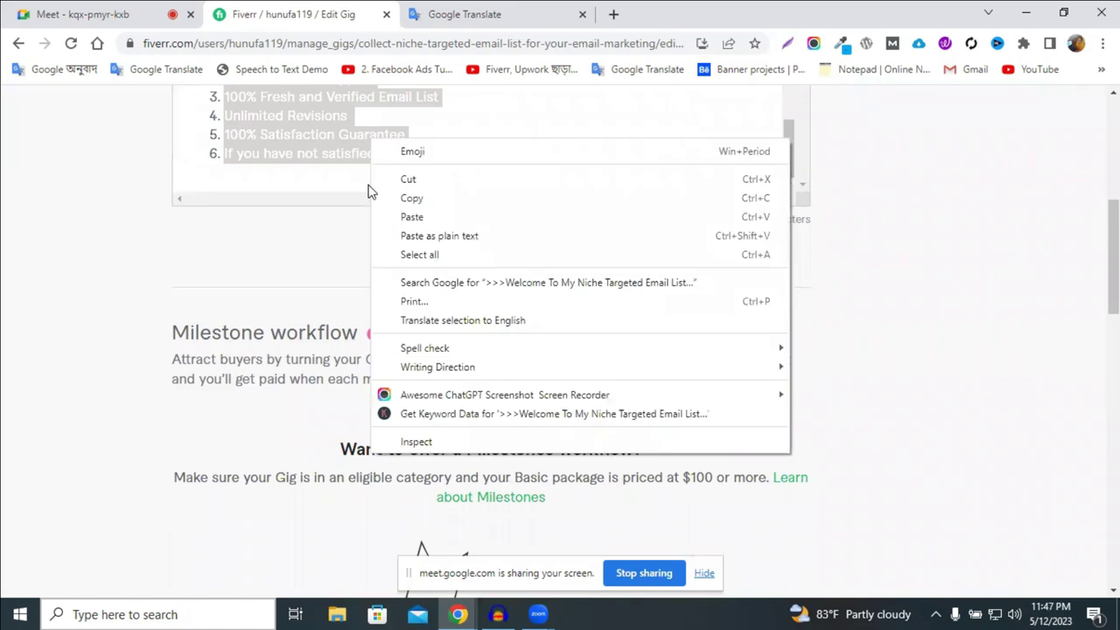
pyautogui.click(466, 203)
pyautogui.scroll(2, 435, 260)
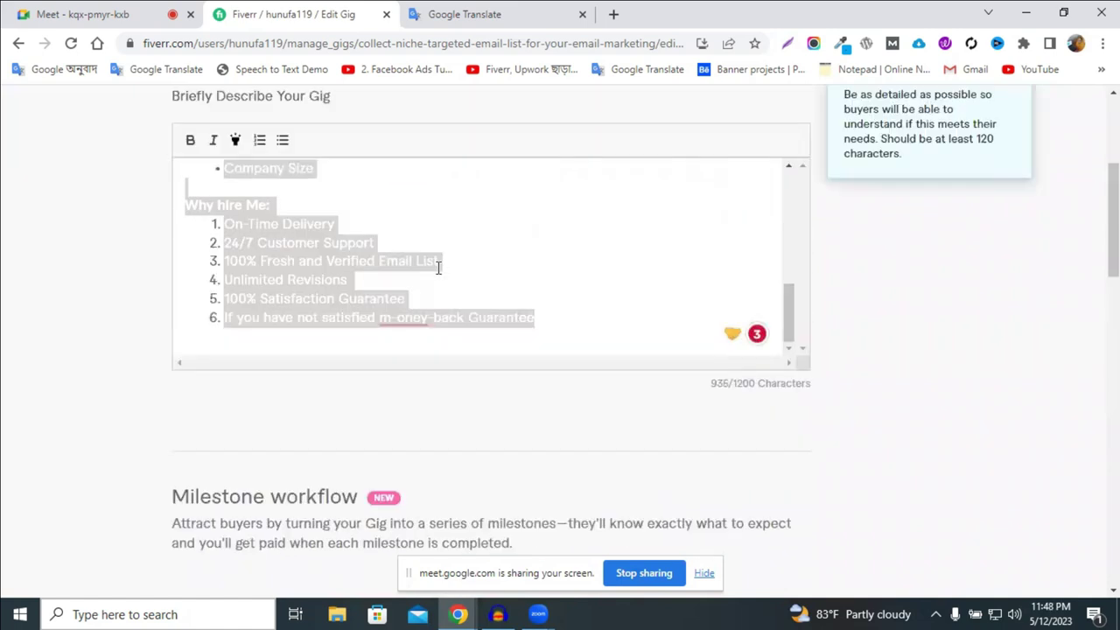
pyautogui.scroll(8, 439, 269)
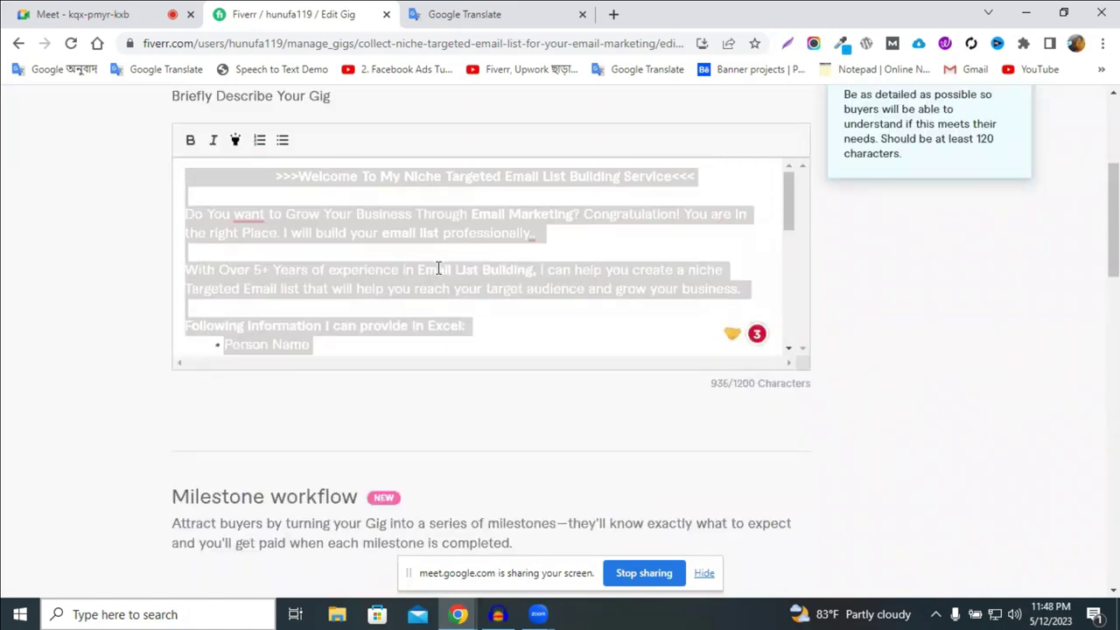
pyautogui.scroll(1, 439, 269)
pyautogui.rightClick(381, 253)
pyautogui.click(411, 310)
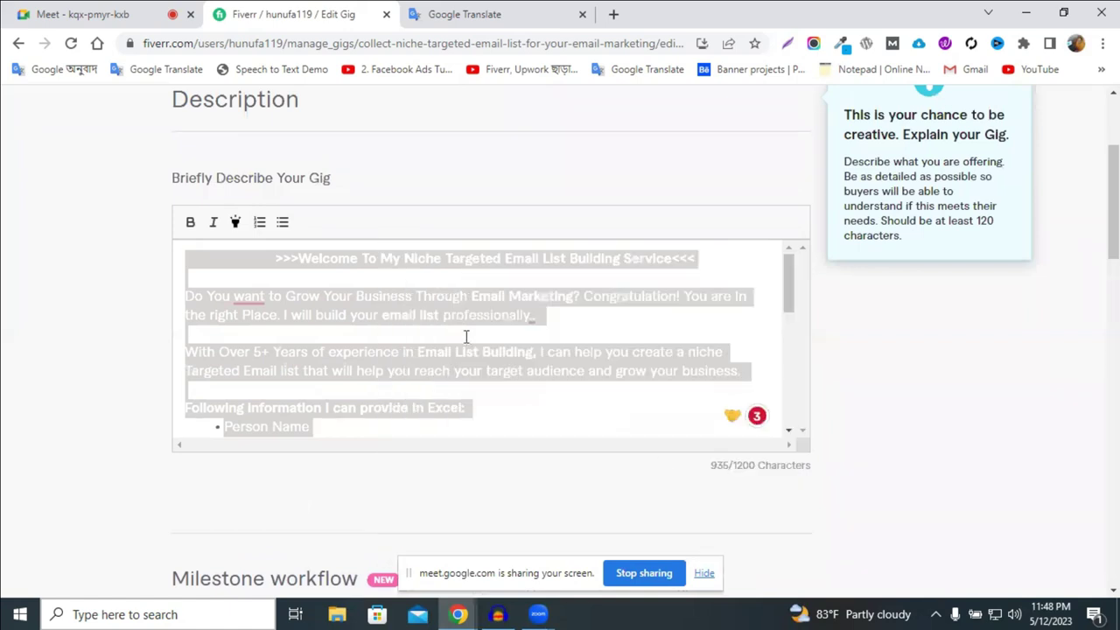
# Open Facebook in a new tab and send the copied gig description to the New Life Learning It Institute group chat
pyautogui.click(615, 15)
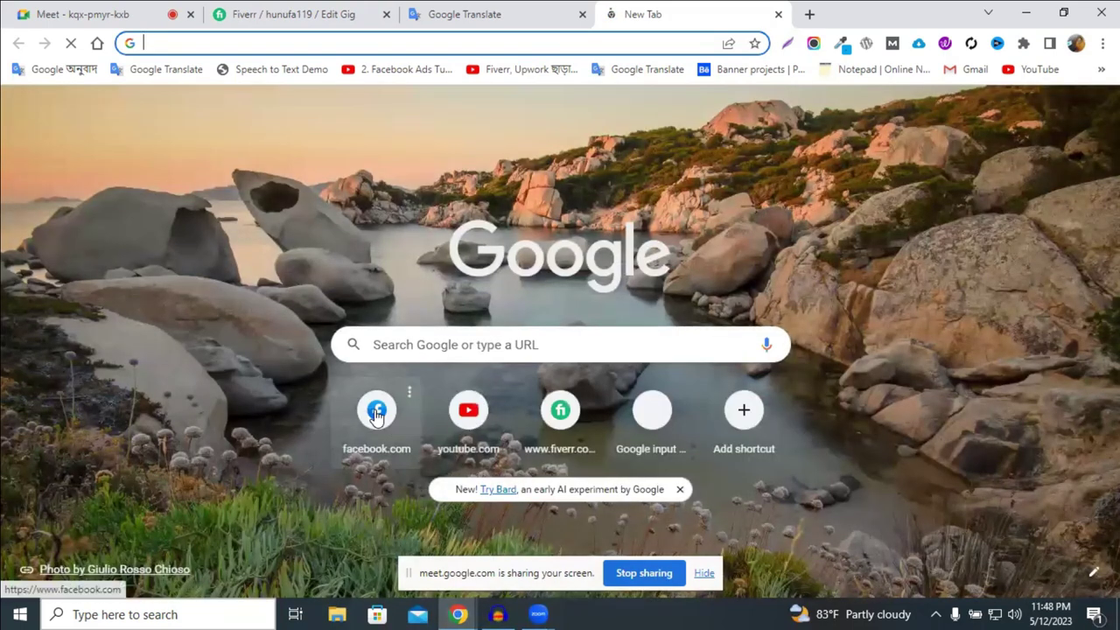
pyautogui.click(378, 426)
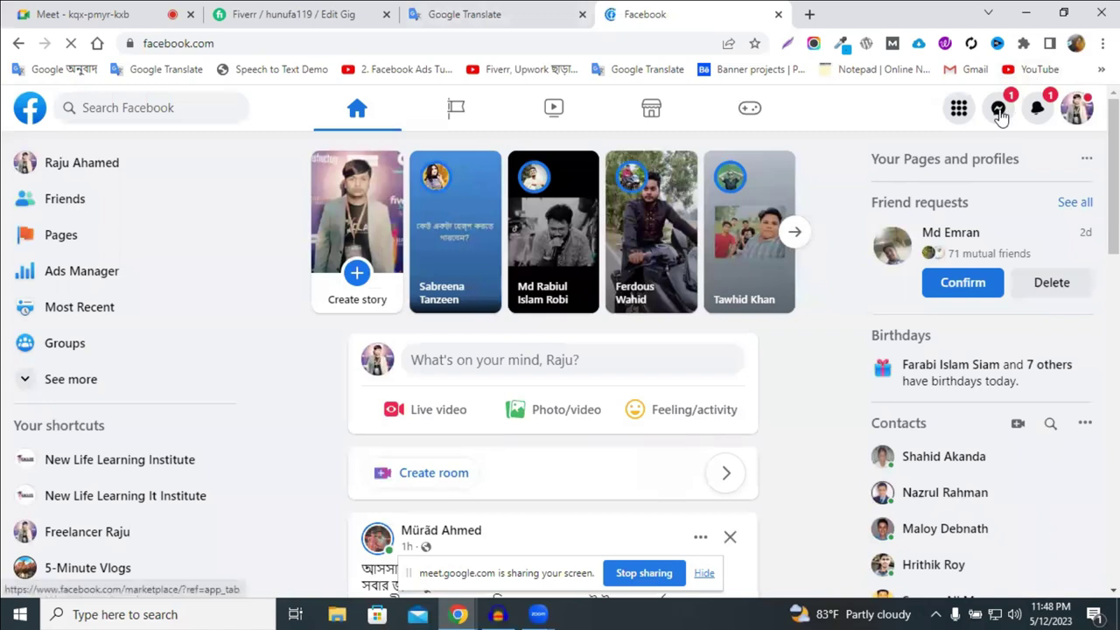
pyautogui.click(998, 109)
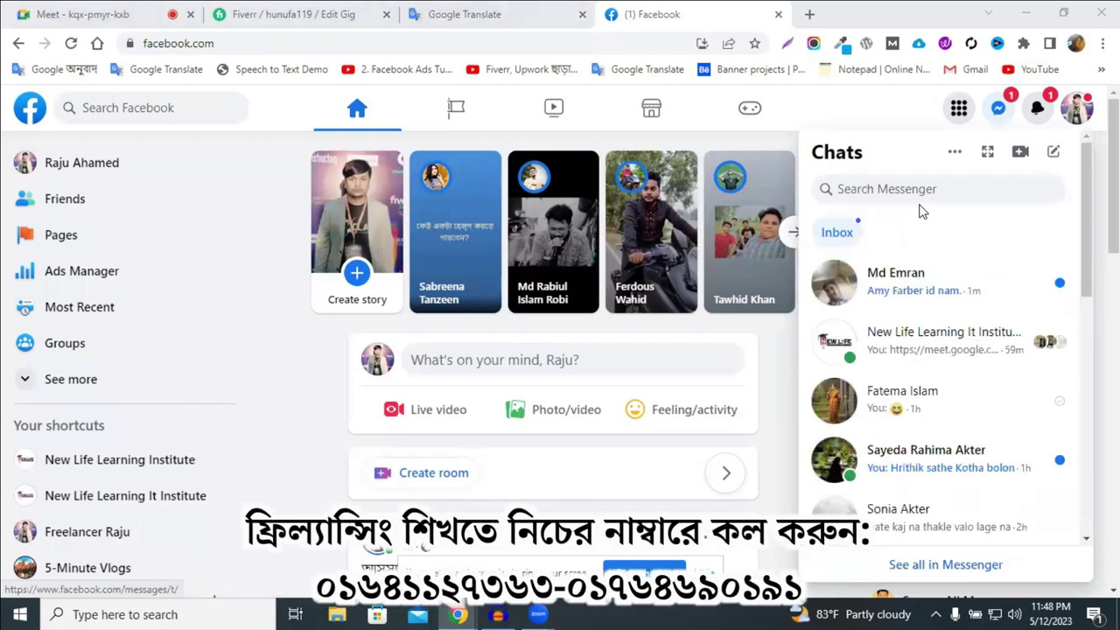
pyautogui.click(931, 357)
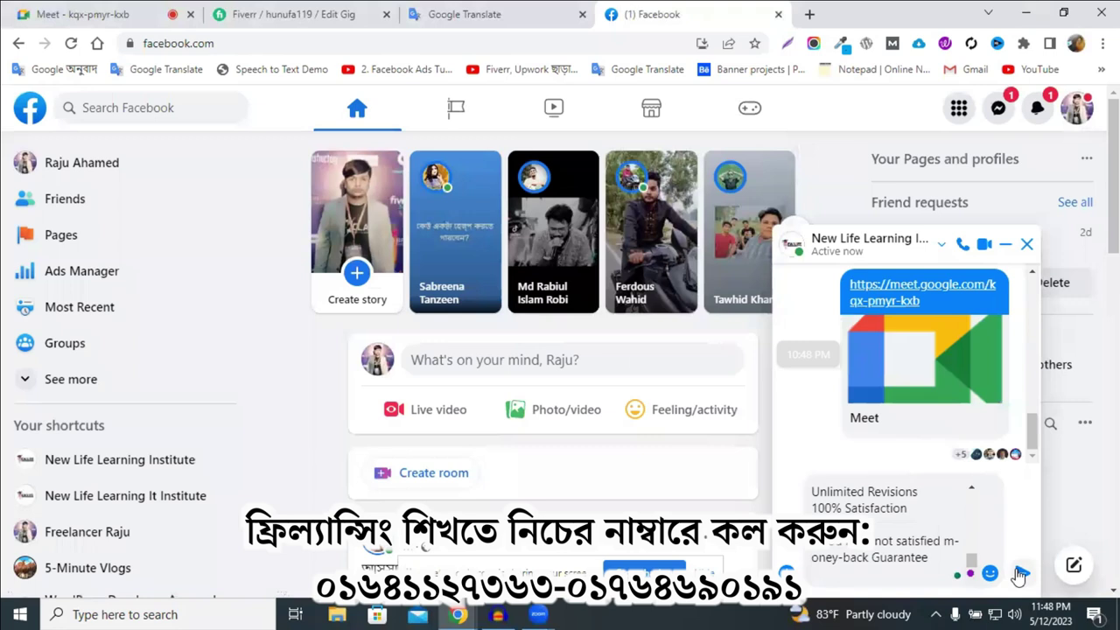
pyautogui.click(1020, 573)
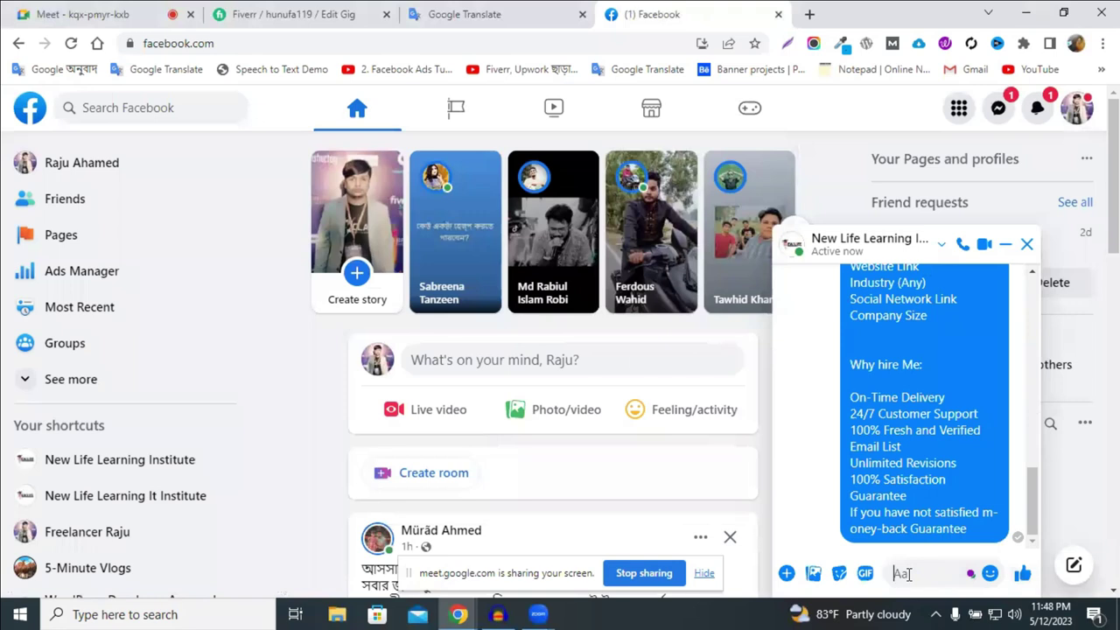
# Send the gig title "I will collect niche targeted email list for your email marketing" in the same group chat
pyautogui.write('I wi')
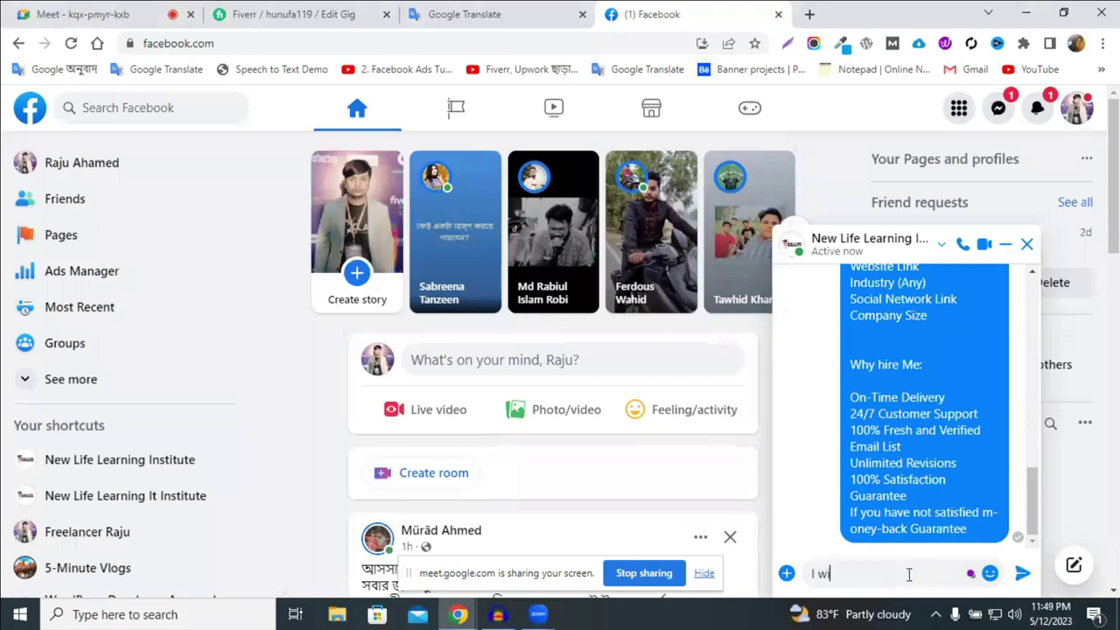
pyautogui.write('ll collect niche targe')
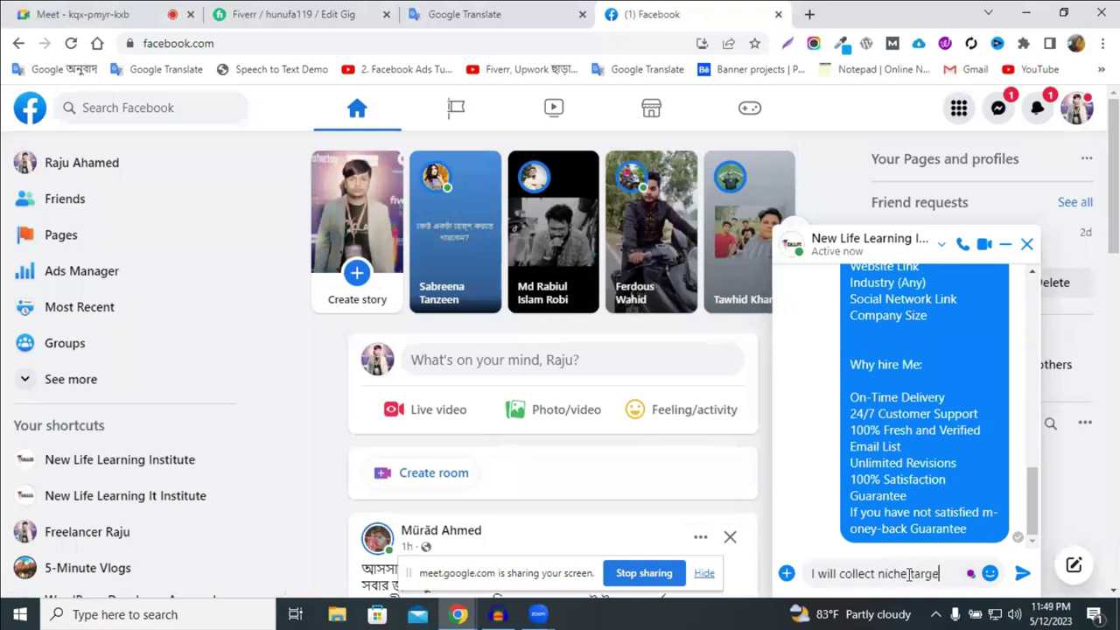
pyautogui.write('ted email ')
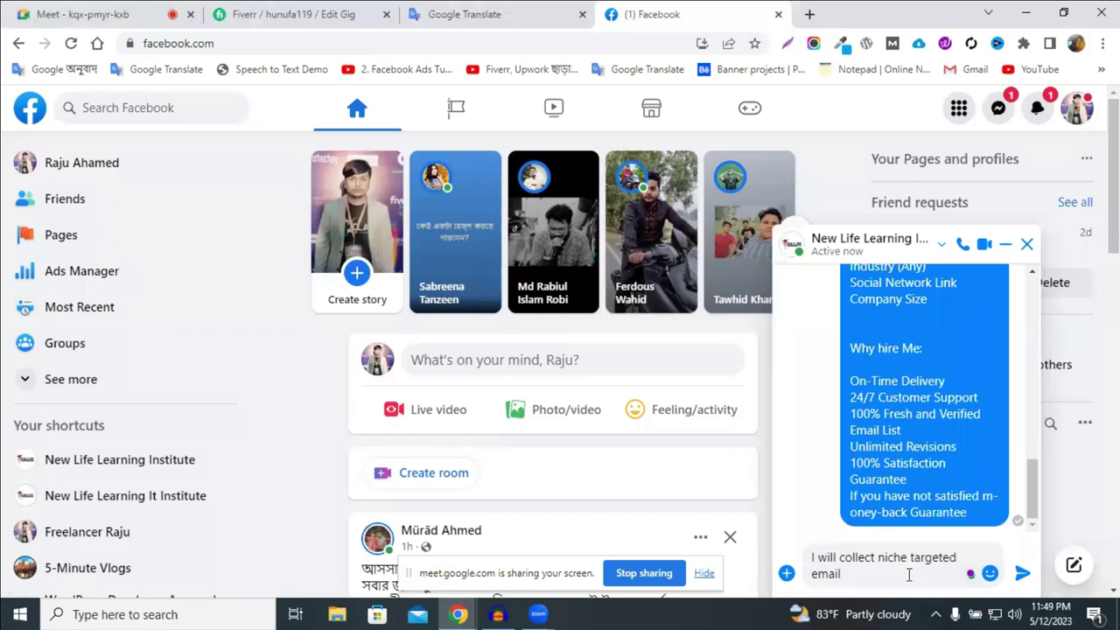
pyautogui.write('list fo')
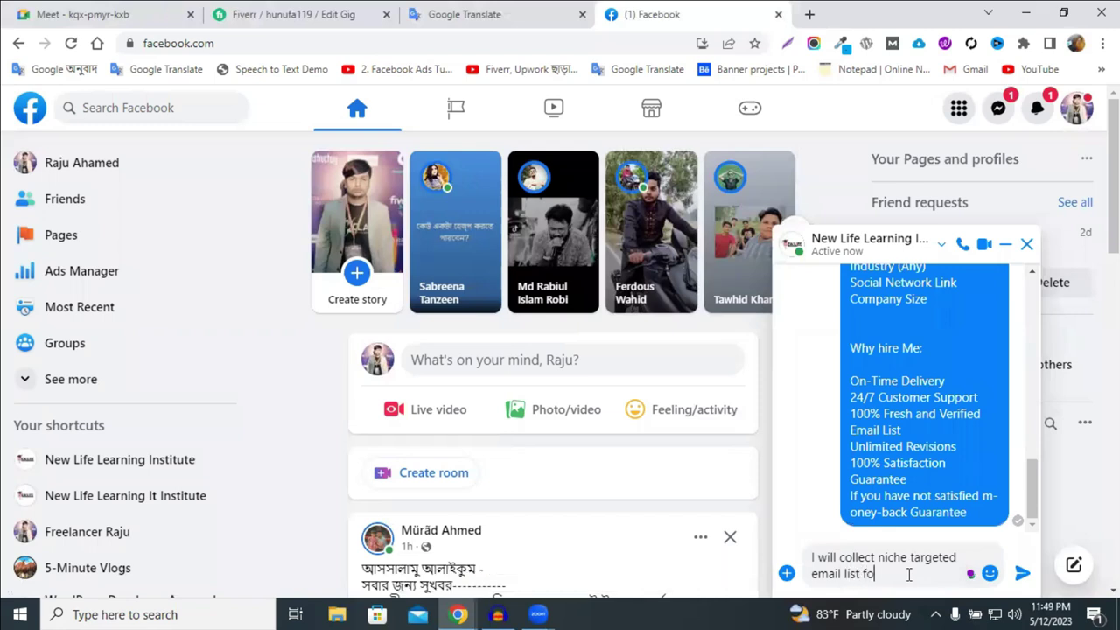
pyautogui.write('r your email mark')
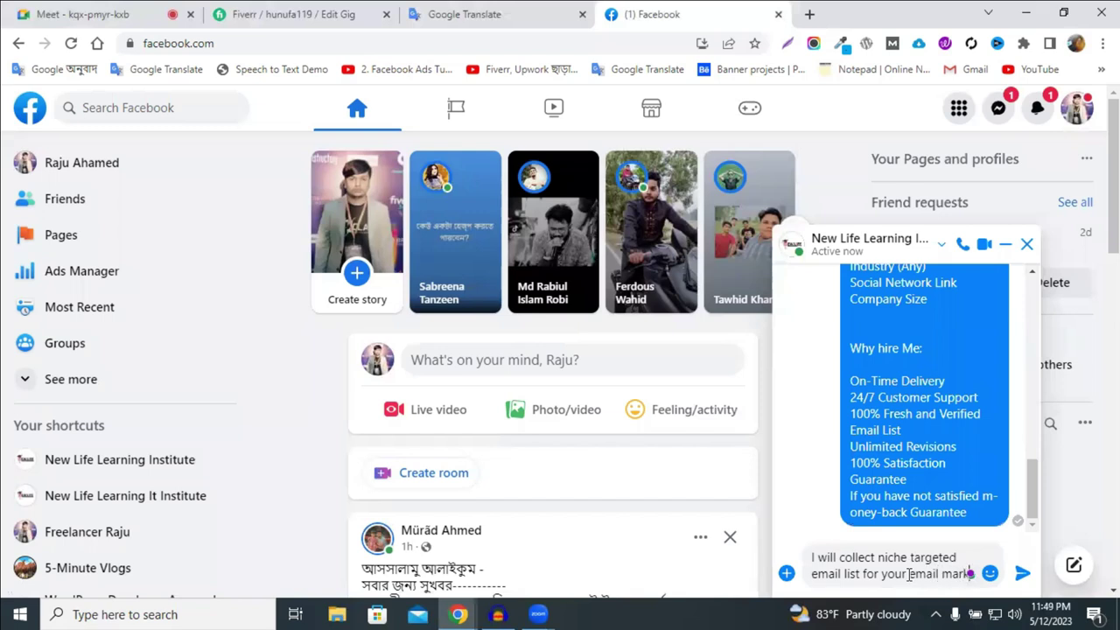
pyautogui.write('eting')
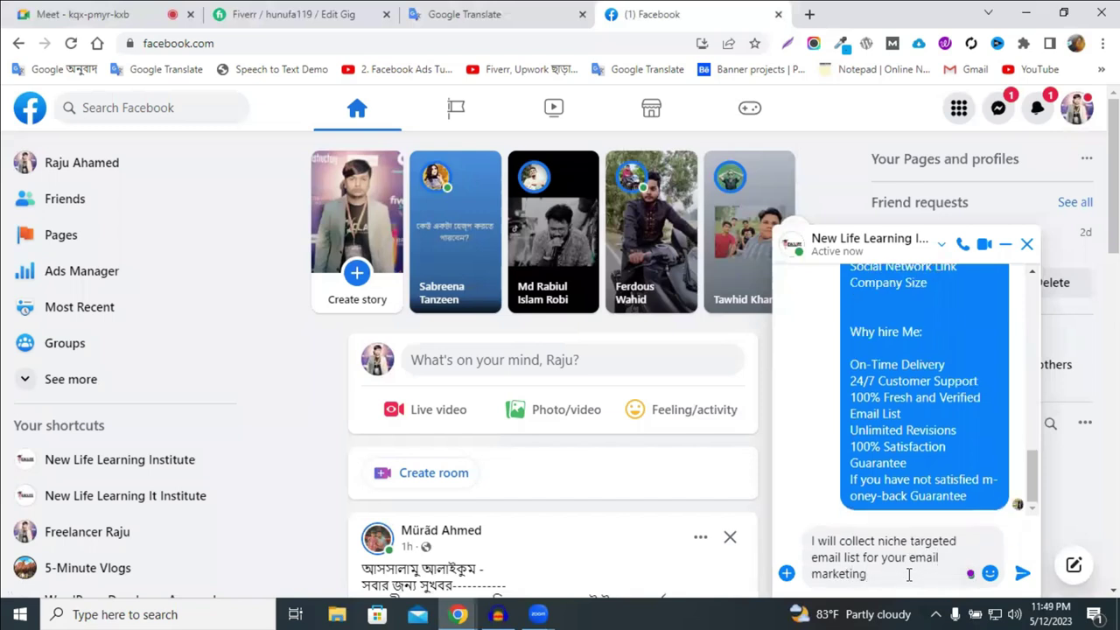
pyautogui.press('Return')
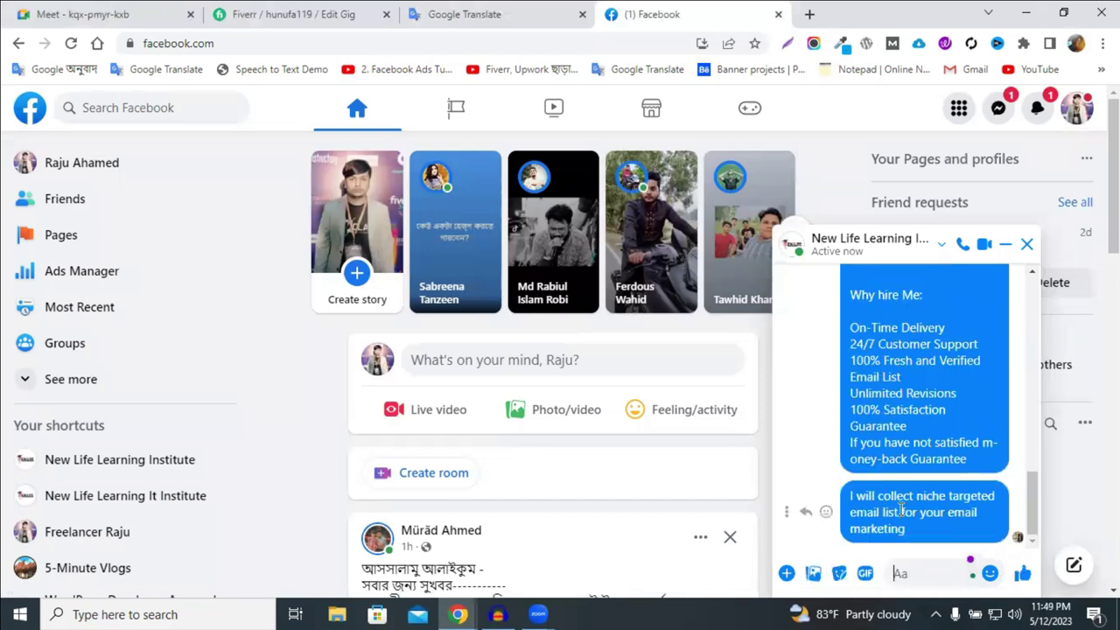
# Return to the Fiverr gig editor, save the Description & FAQ page and continue to the buyer requirements
pyautogui.click(71, 7)
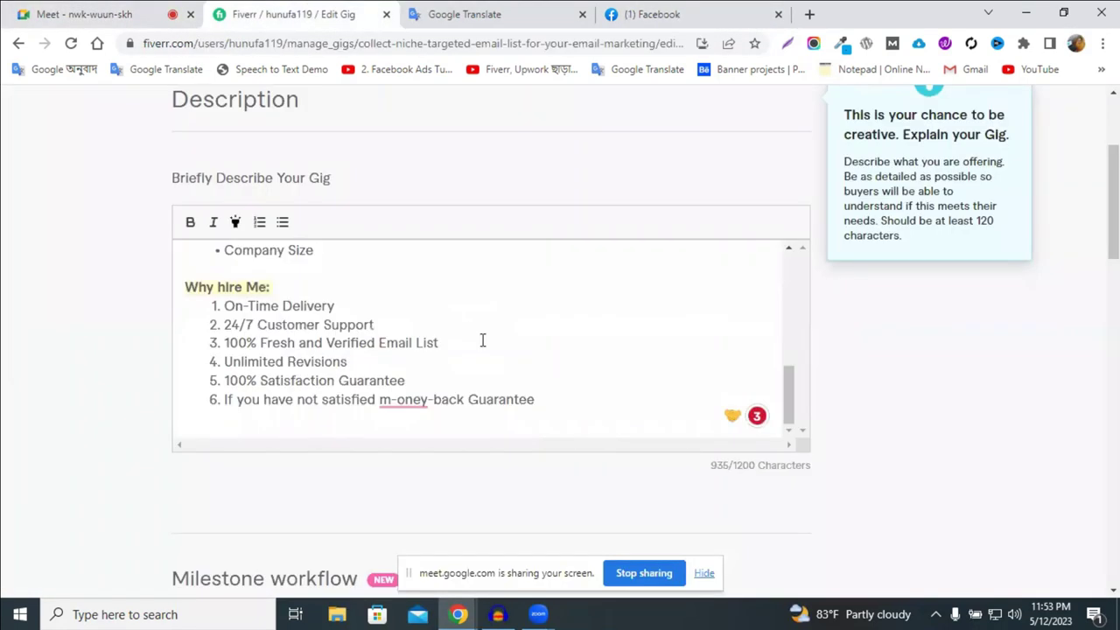
pyautogui.scroll(-5, 843, 382)
pyautogui.scroll(3, 588, 280)
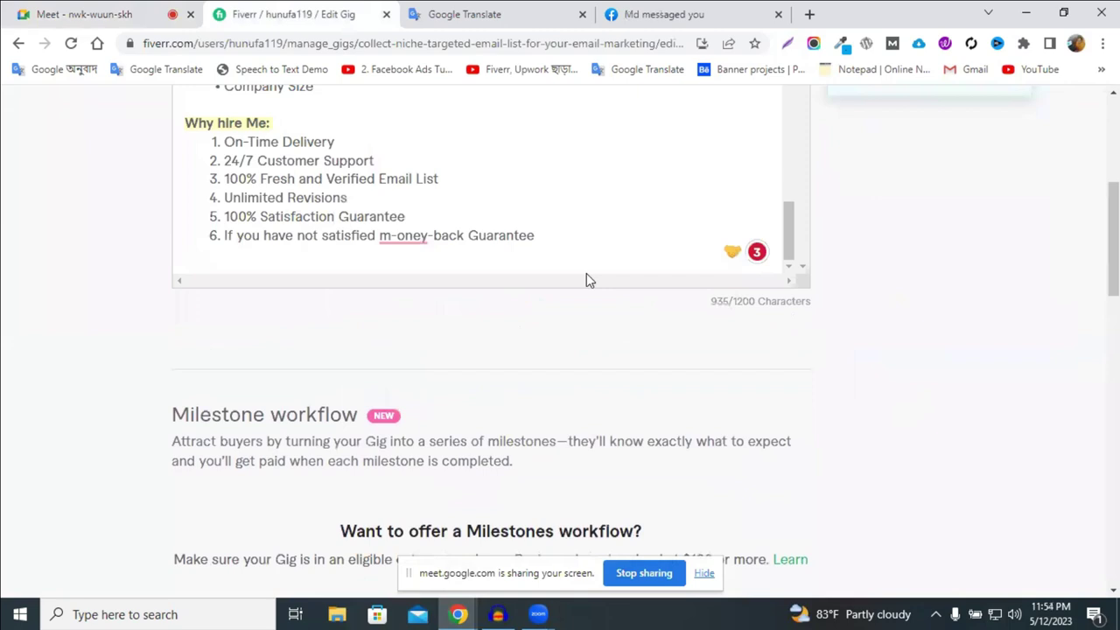
pyautogui.scroll(-5, 627, 323)
pyautogui.scroll(-4, 770, 353)
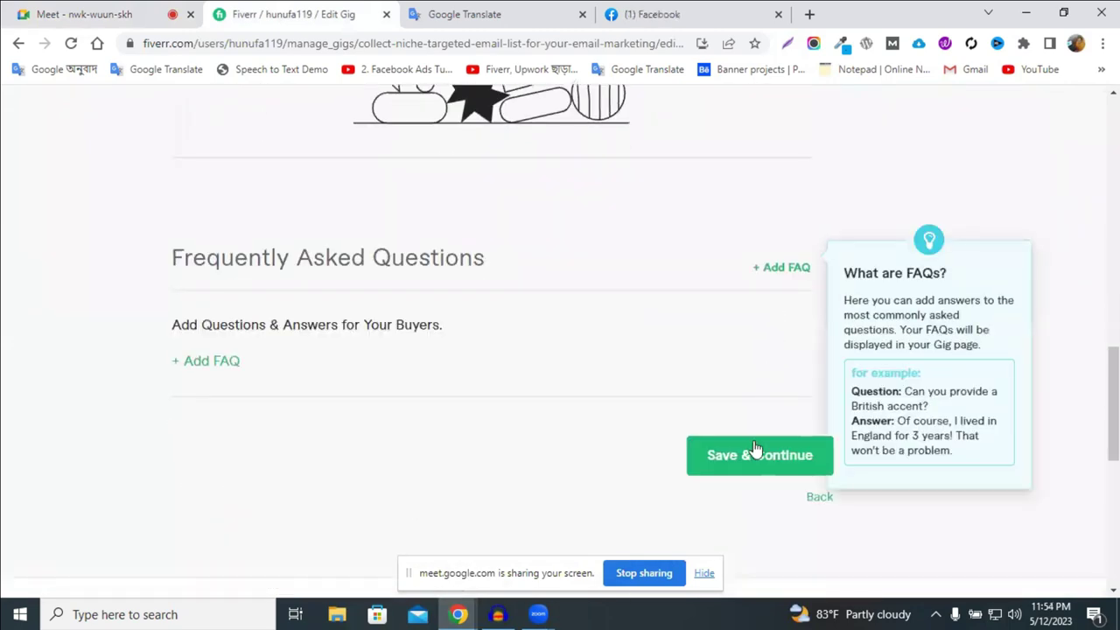
pyautogui.click(729, 461)
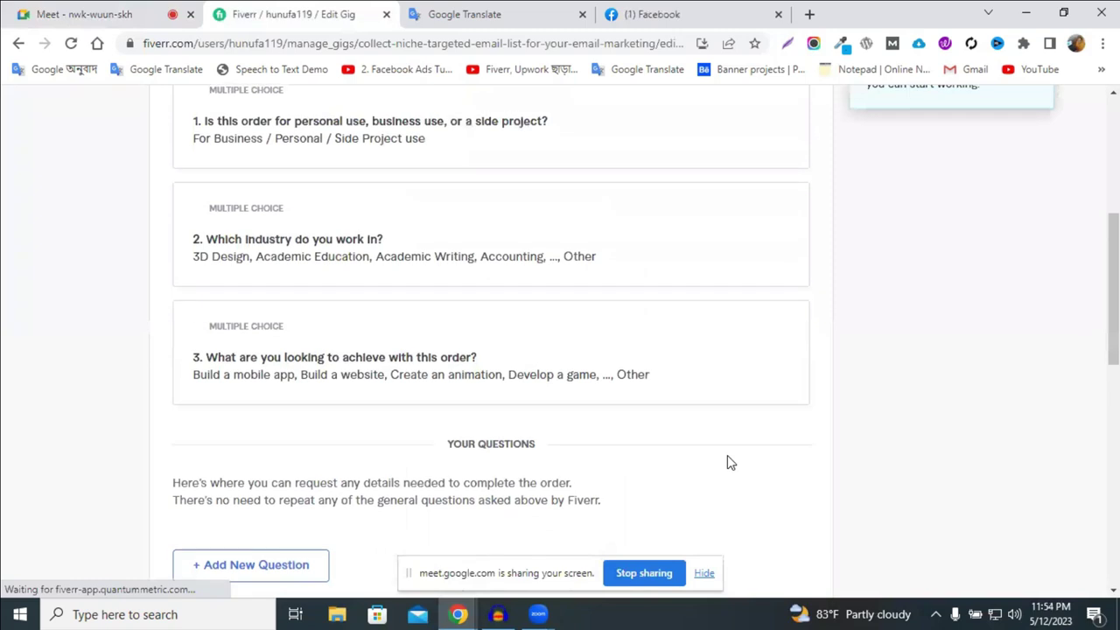
# Start a new required buyer question under Your Questions and set its answer form to Attachment
pyautogui.scroll(3, 533, 345)
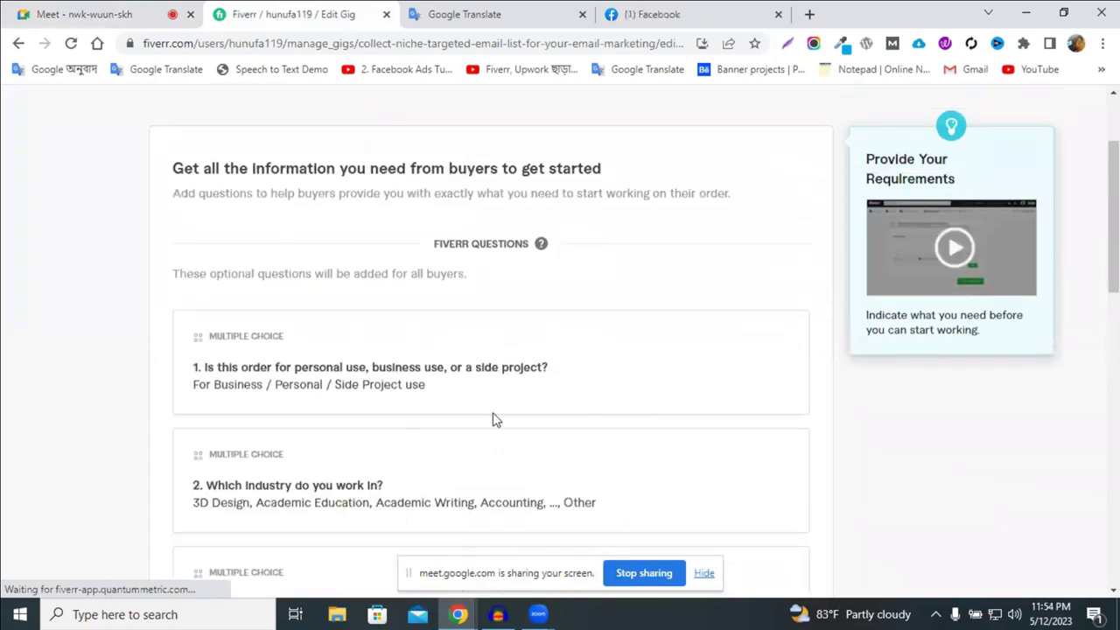
pyautogui.scroll(-3, 432, 343)
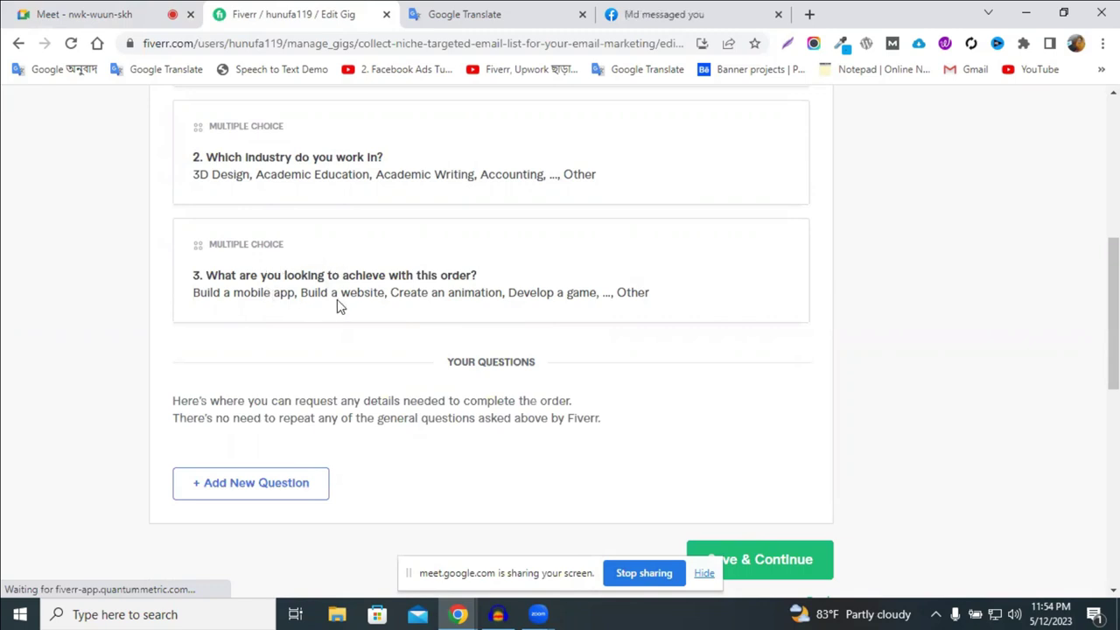
pyautogui.scroll(-2, 337, 299)
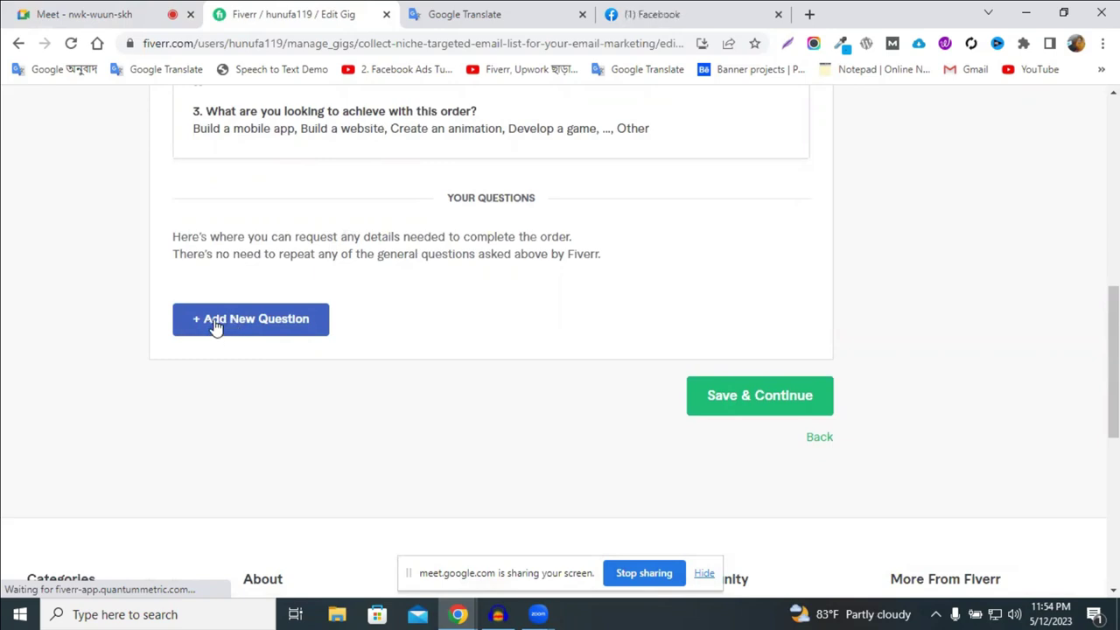
pyautogui.click(226, 325)
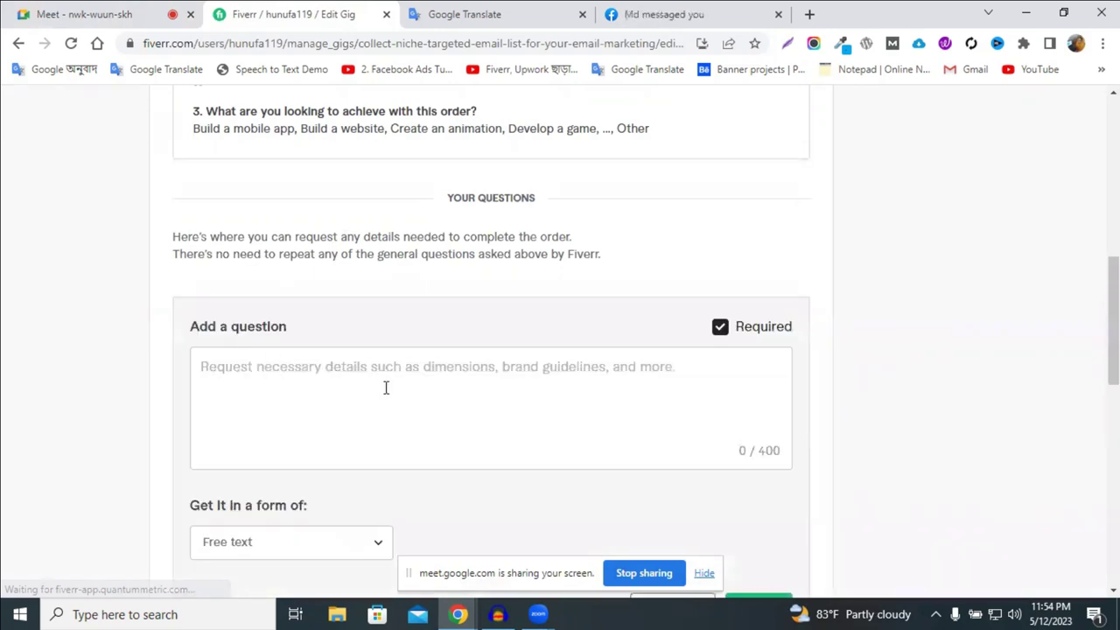
pyautogui.scroll(-1, 273, 465)
pyautogui.click(254, 469)
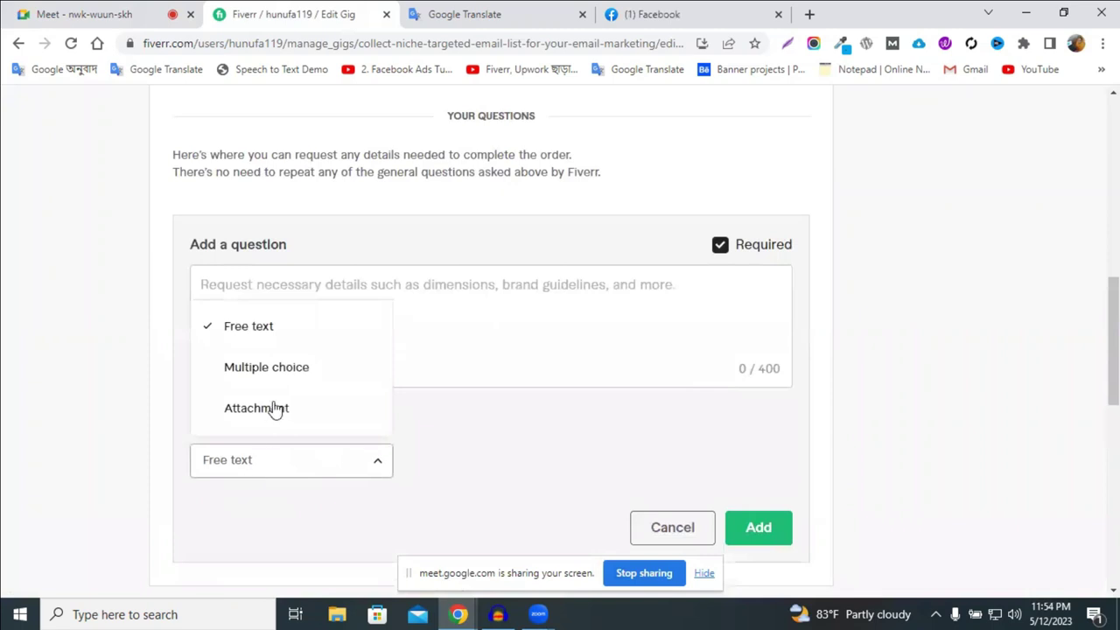
pyautogui.click(273, 406)
# Enter "1) Your Targeted Location, Country & niche" as the text of the new buyer question
pyautogui.click(288, 295)
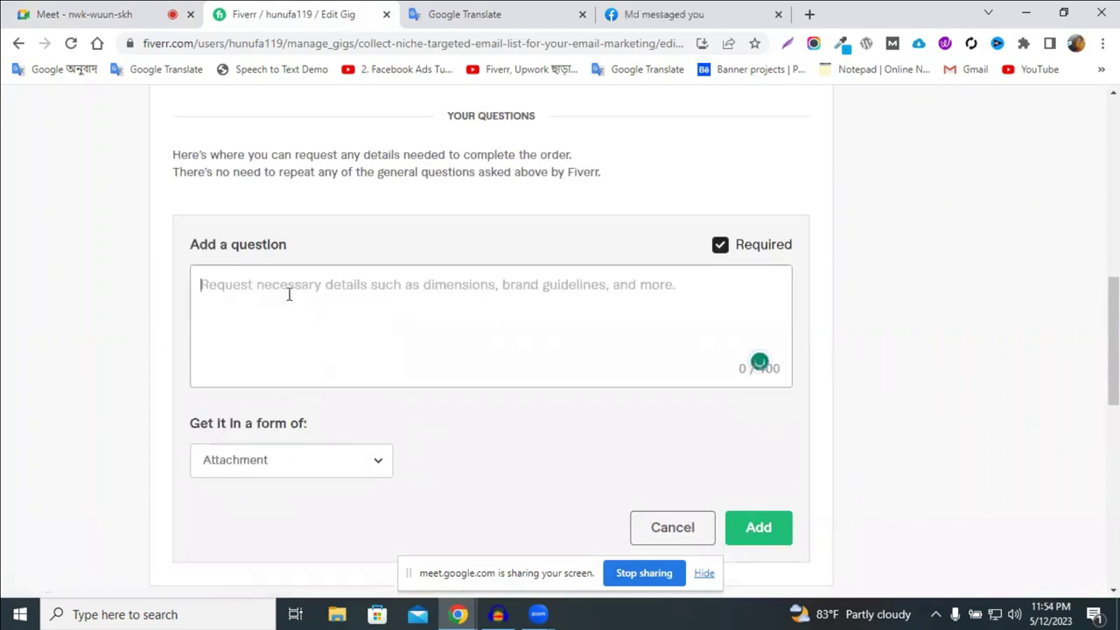
pyautogui.write('1')
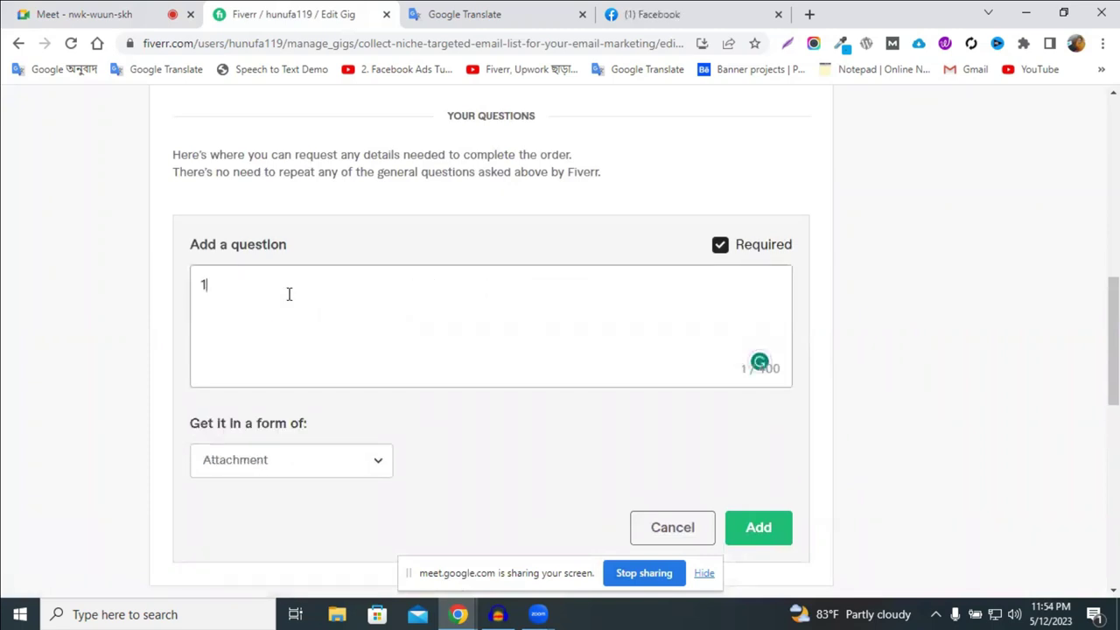
pyautogui.write(') Your ')
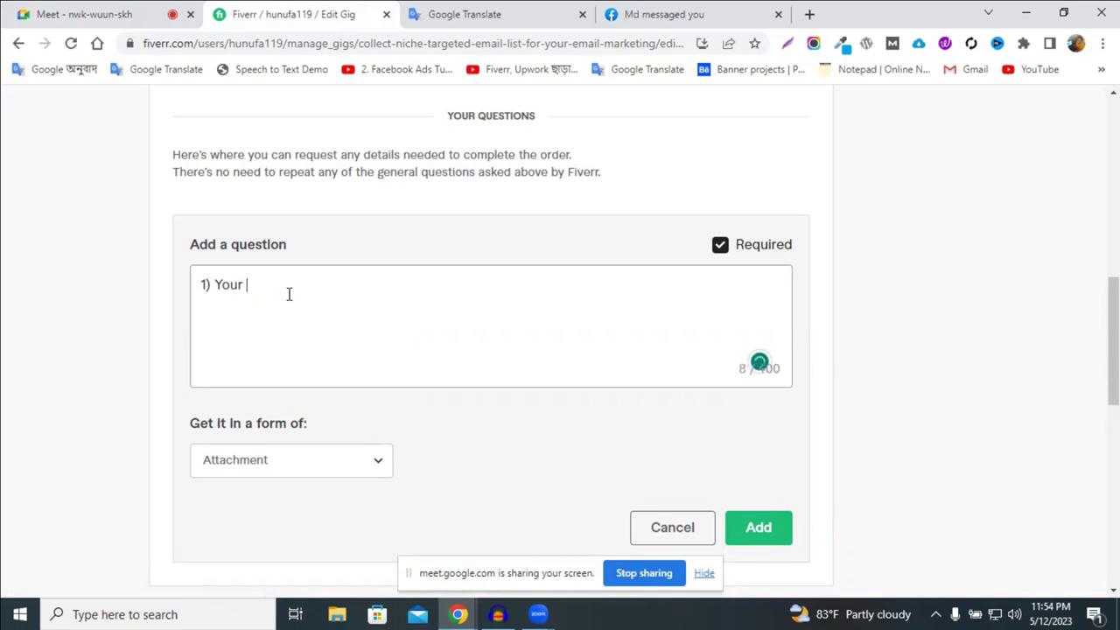
pyautogui.write('Targeted Location')
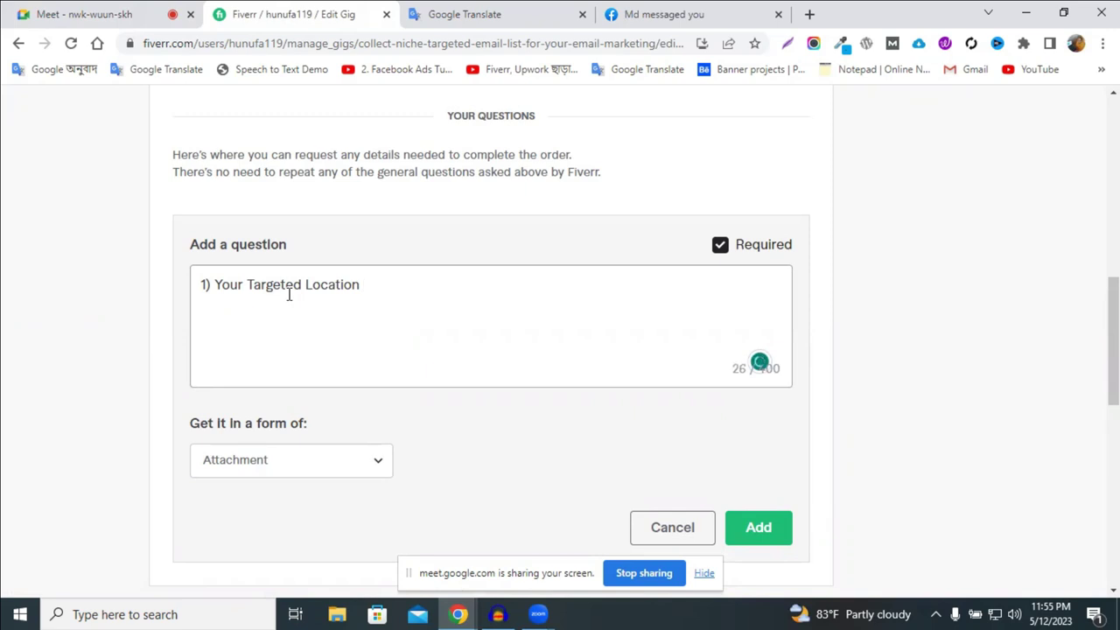
pyautogui.press('BackSpace')
pyautogui.write(', Country')
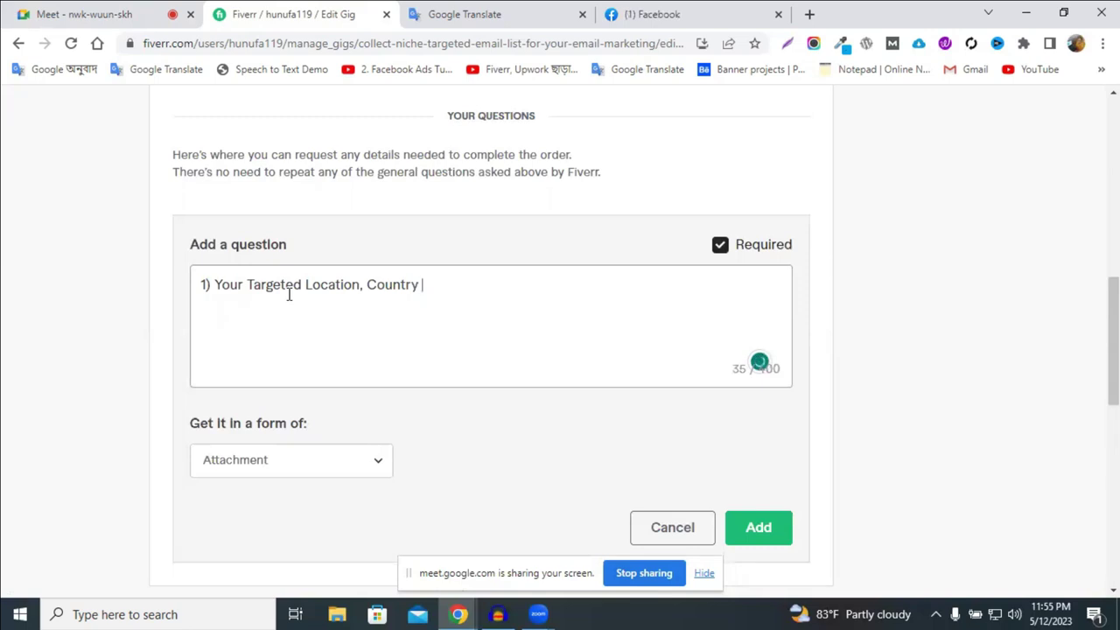
pyautogui.write('& niche')
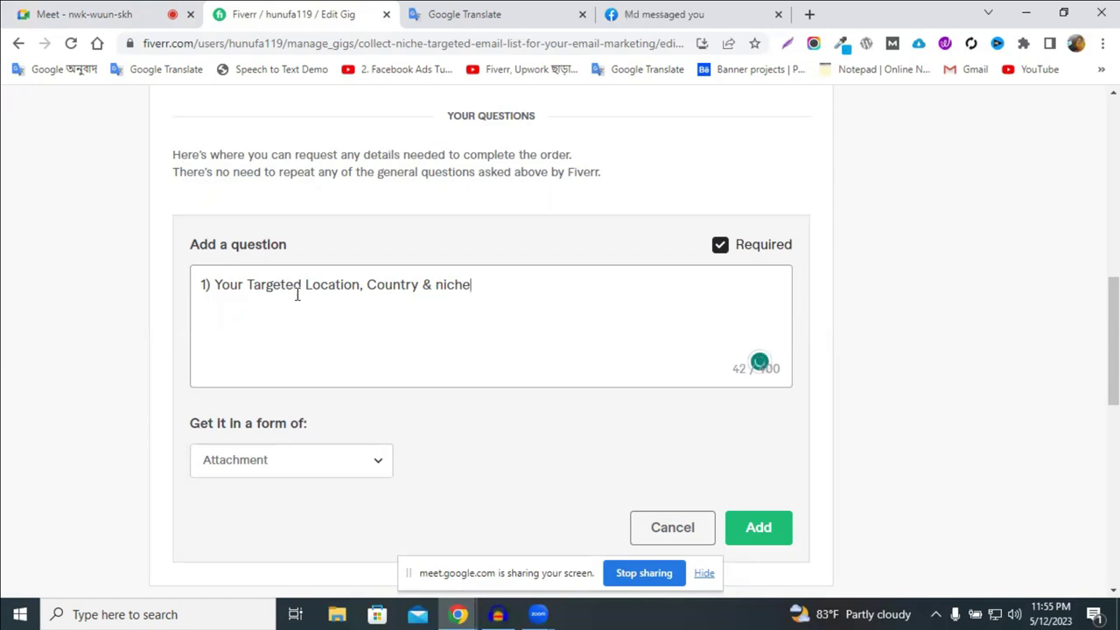
# Add the targeted location question to the requirements, then save them and continue to the gig gallery
pyautogui.moveTo(497, 288); pyautogui.dragTo(213, 282)
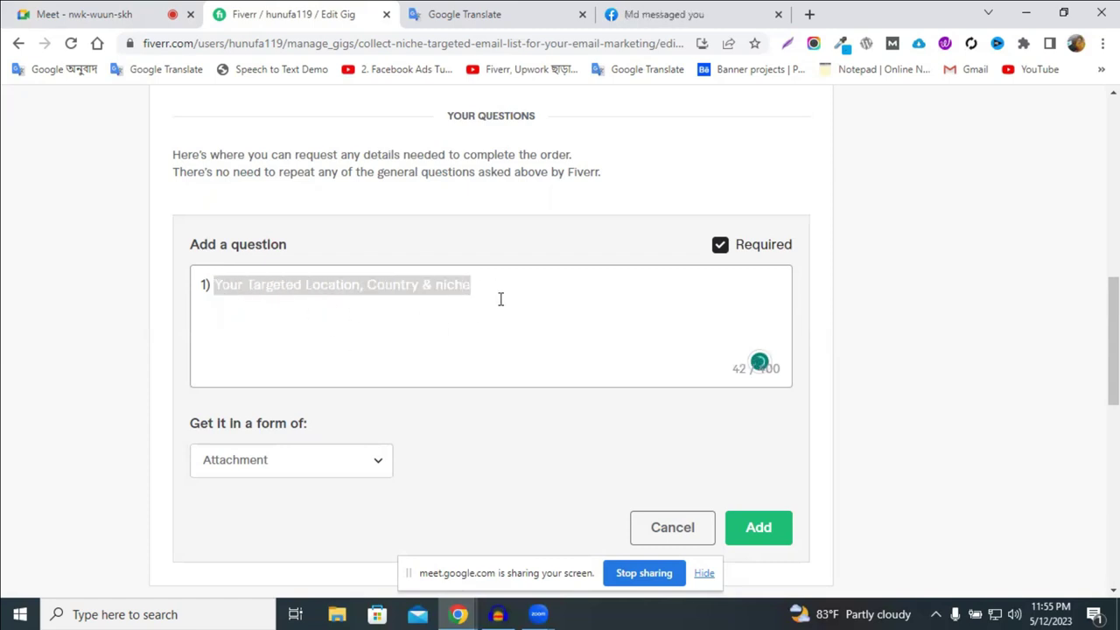
pyautogui.click(356, 309)
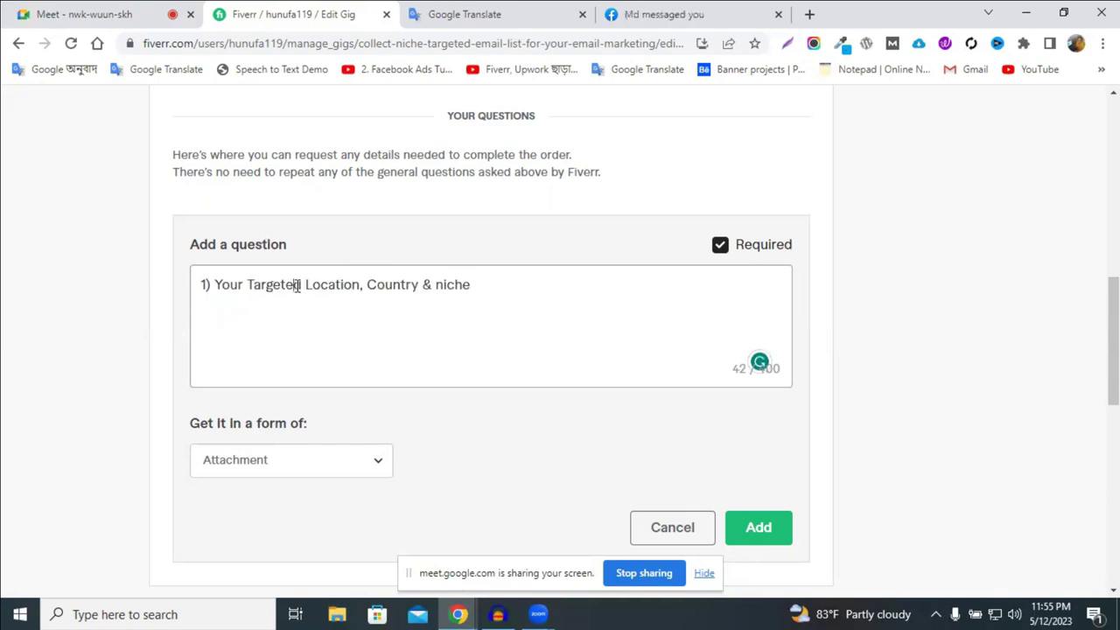
pyautogui.click(455, 287)
pyautogui.scroll(-2, 464, 369)
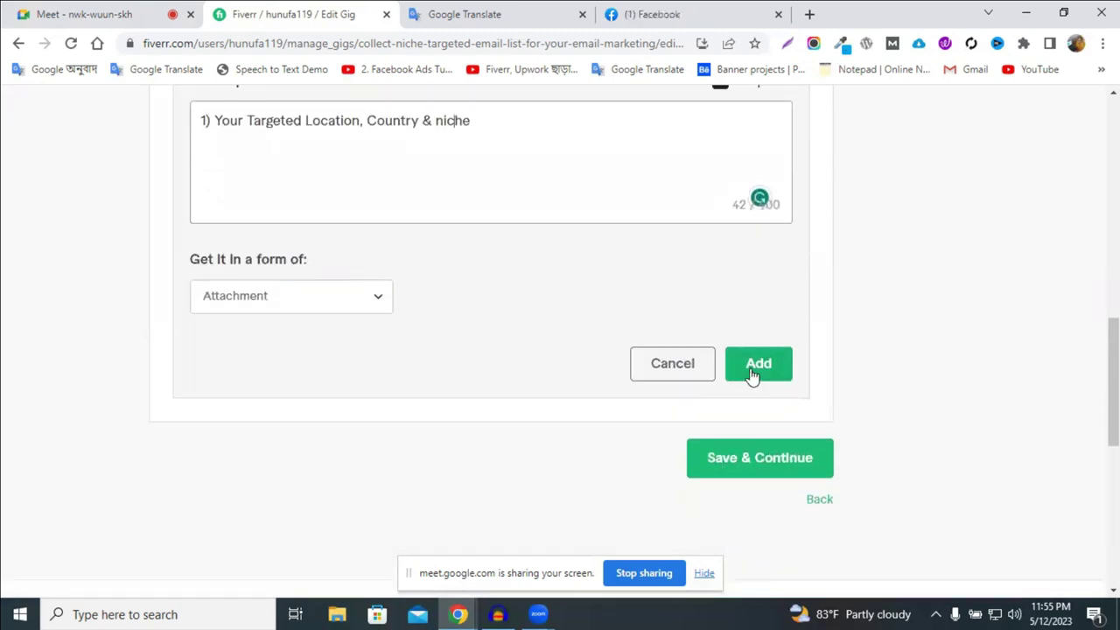
pyautogui.click(758, 366)
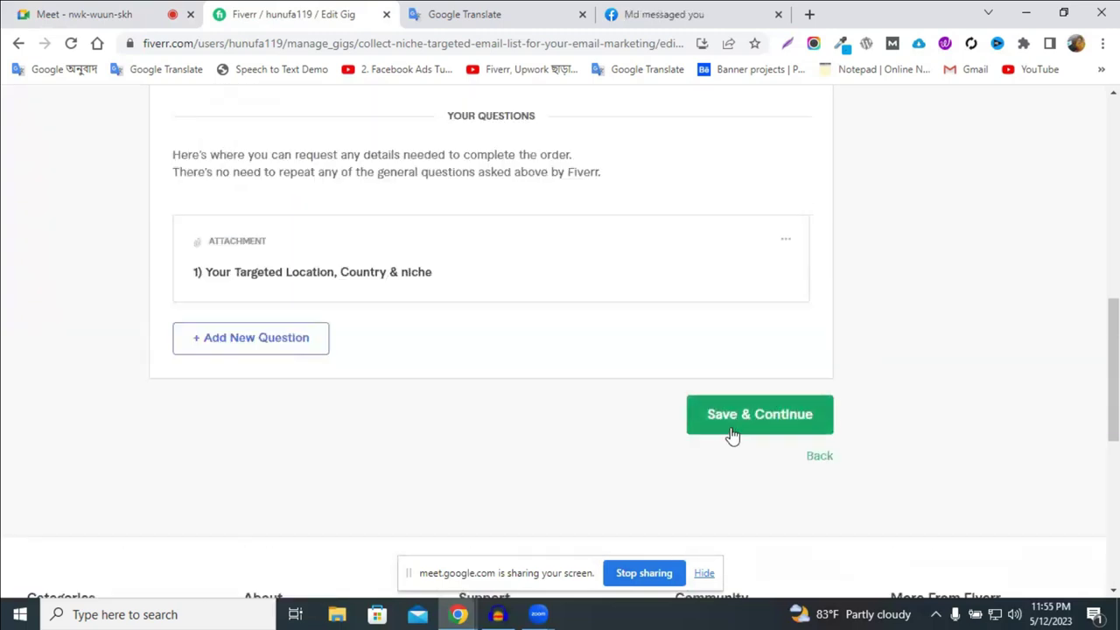
pyautogui.click(728, 428)
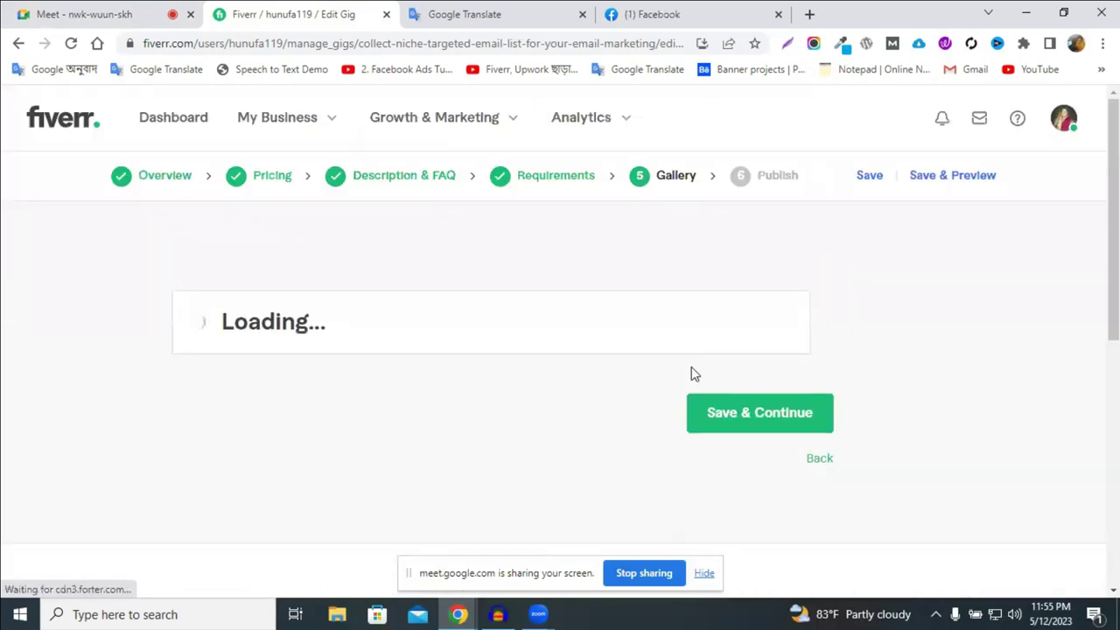
# Go to the gallery's image upload area and open canva.com in a new browser tab
pyautogui.scroll(-4, 691, 366)
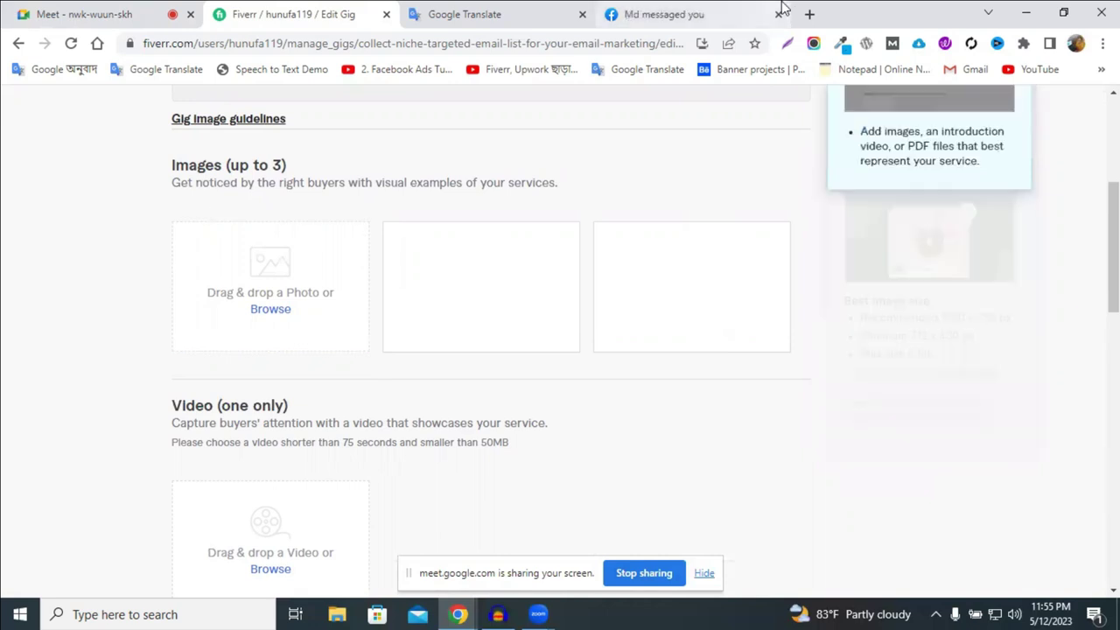
pyautogui.click(810, 14)
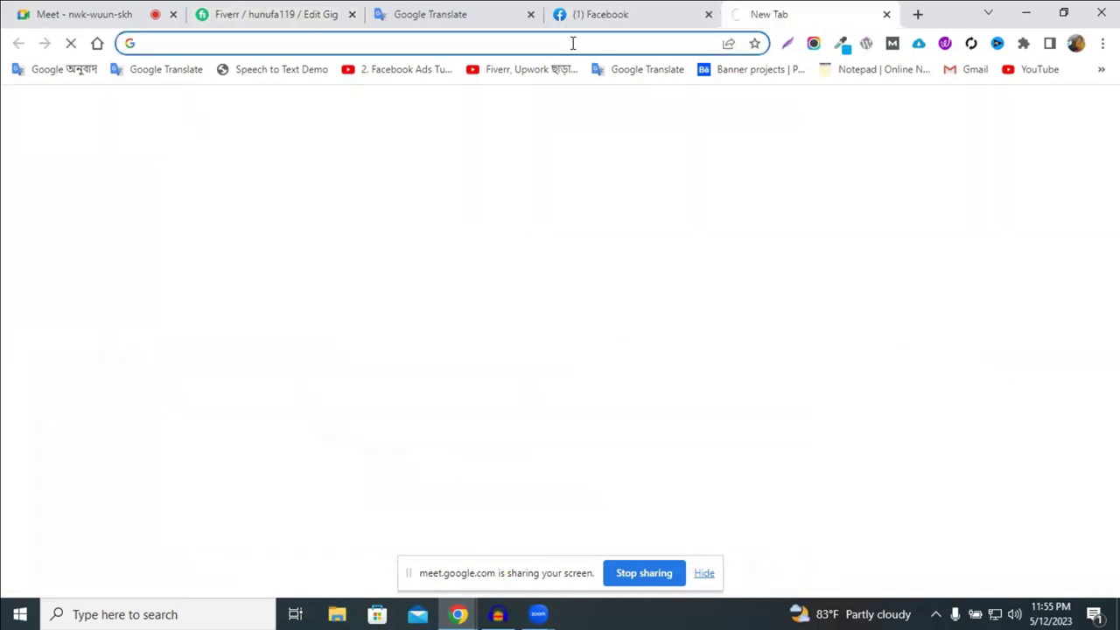
pyautogui.write('canva.com')
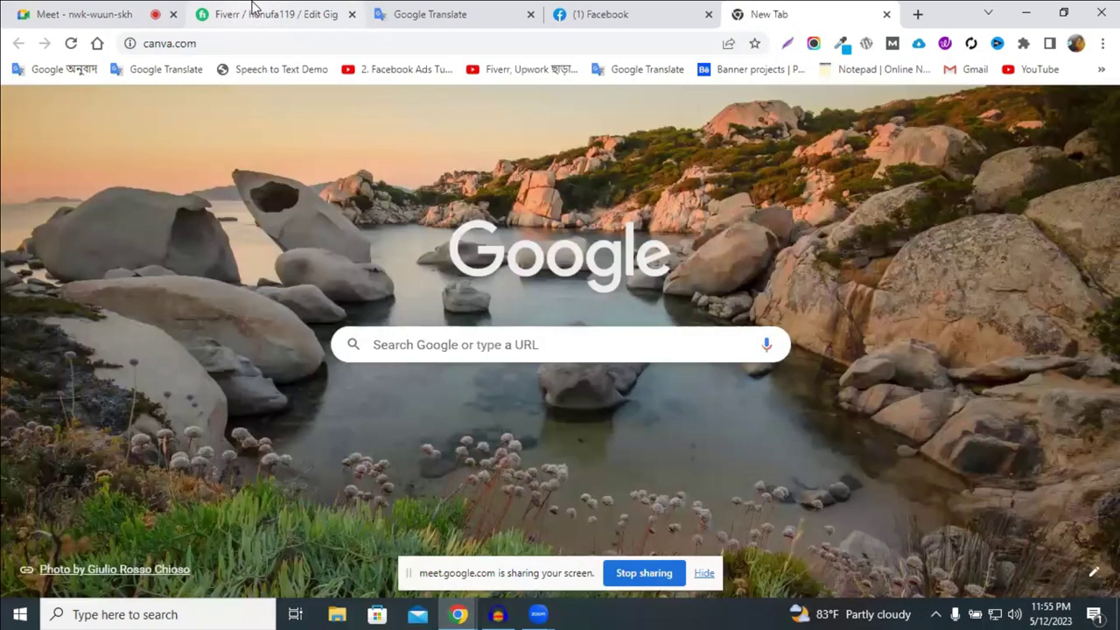
# Switch to Canva and create a blank design with the recent custom size 1280 × 769 px
pyautogui.click(254, 10)
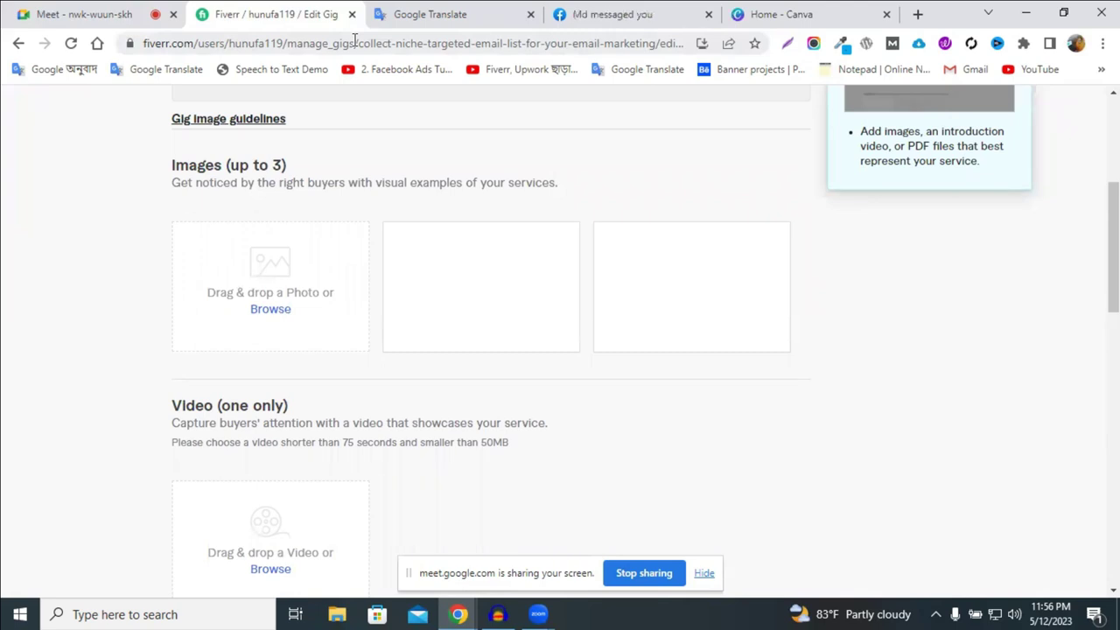
pyautogui.click(757, 14)
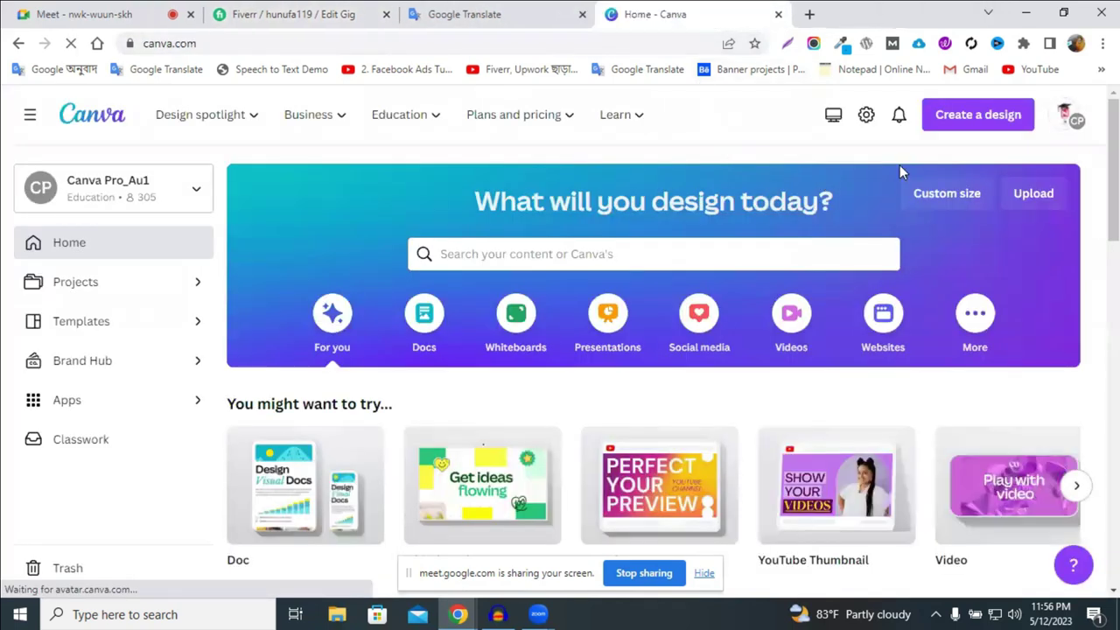
pyautogui.scroll(-3, 910, 159)
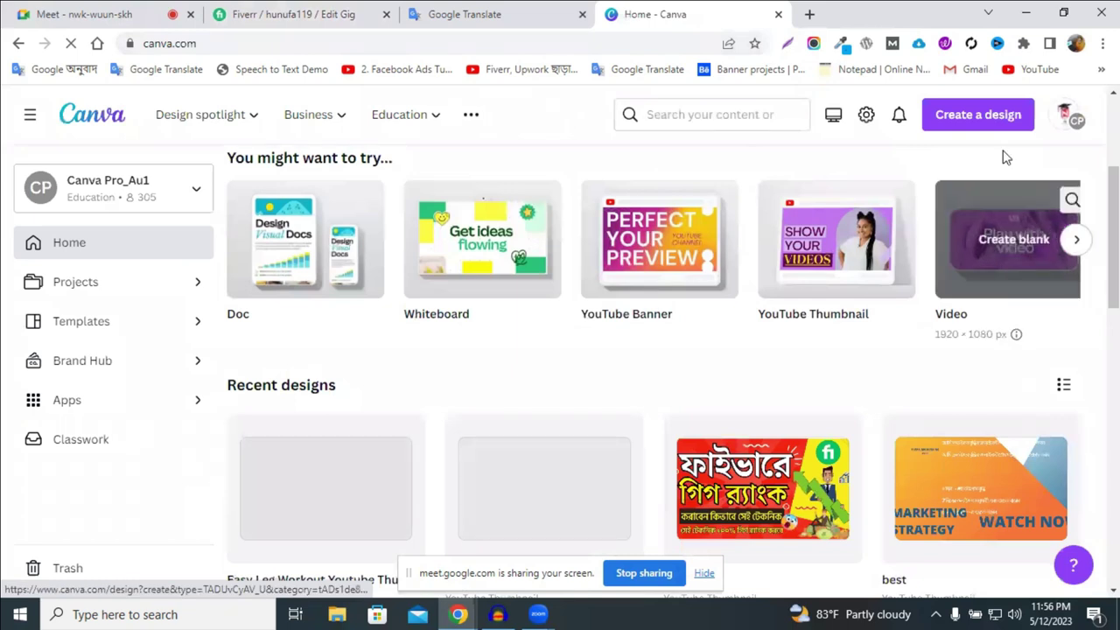
pyautogui.scroll(2, 1005, 200)
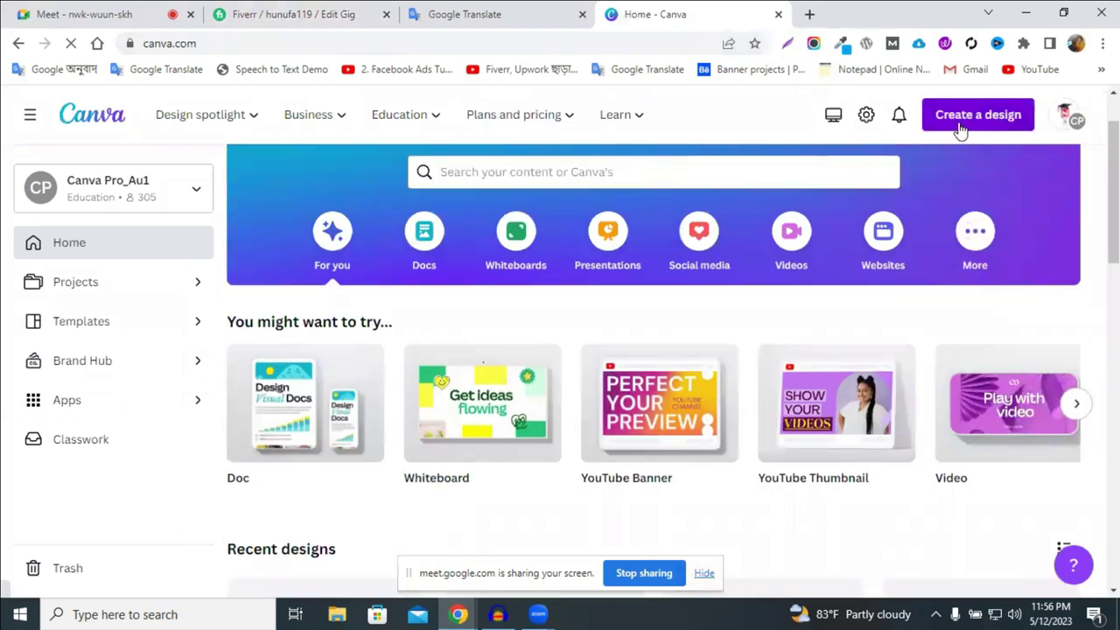
pyautogui.click(960, 129)
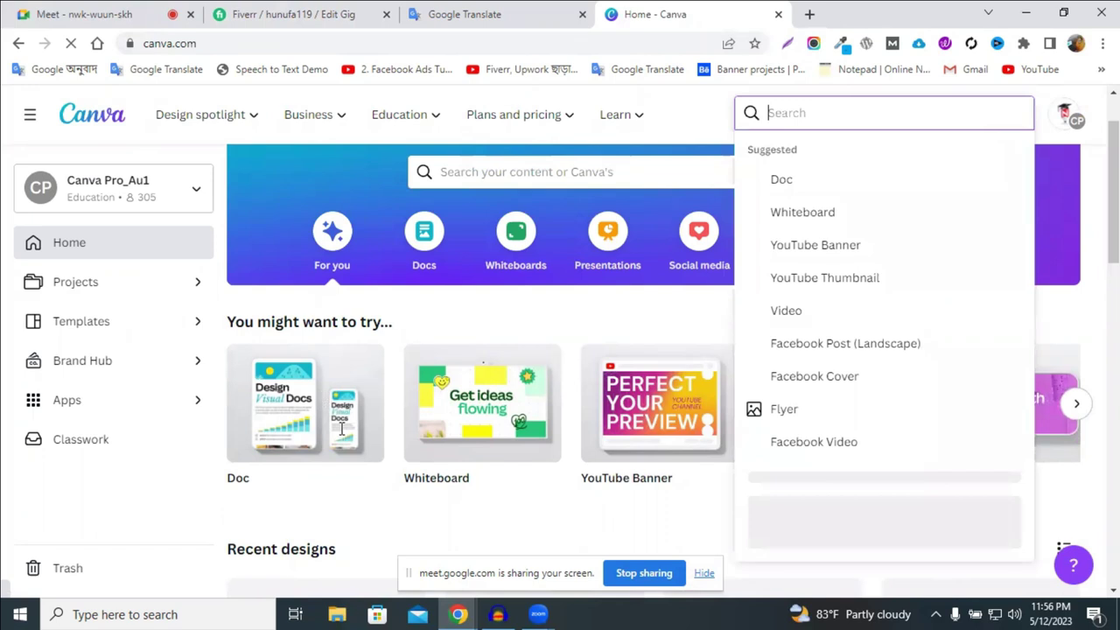
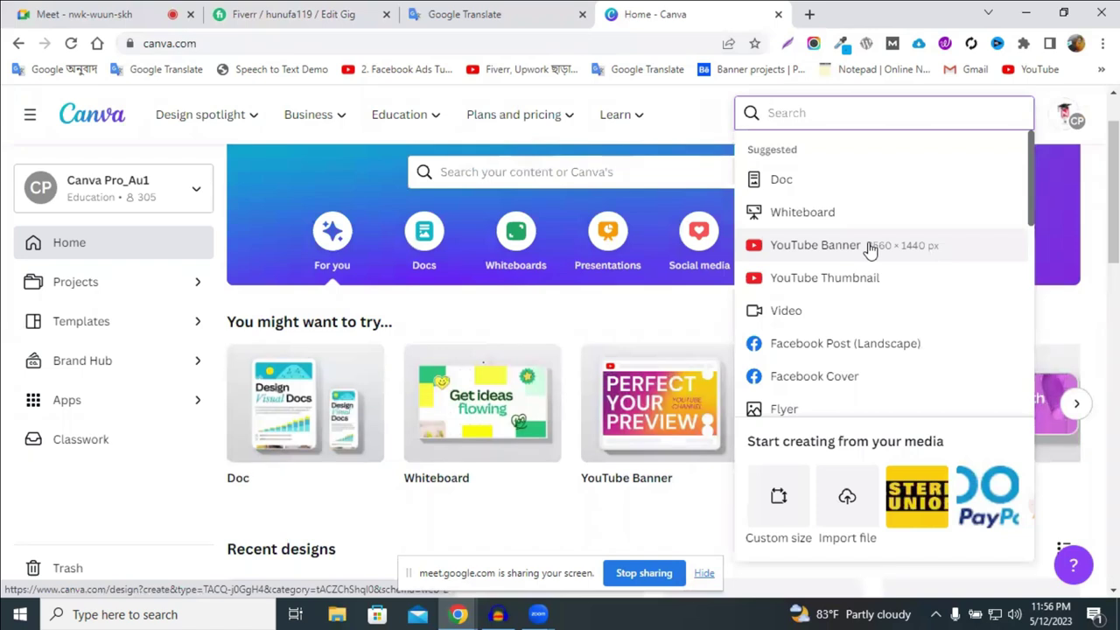
pyautogui.click(781, 501)
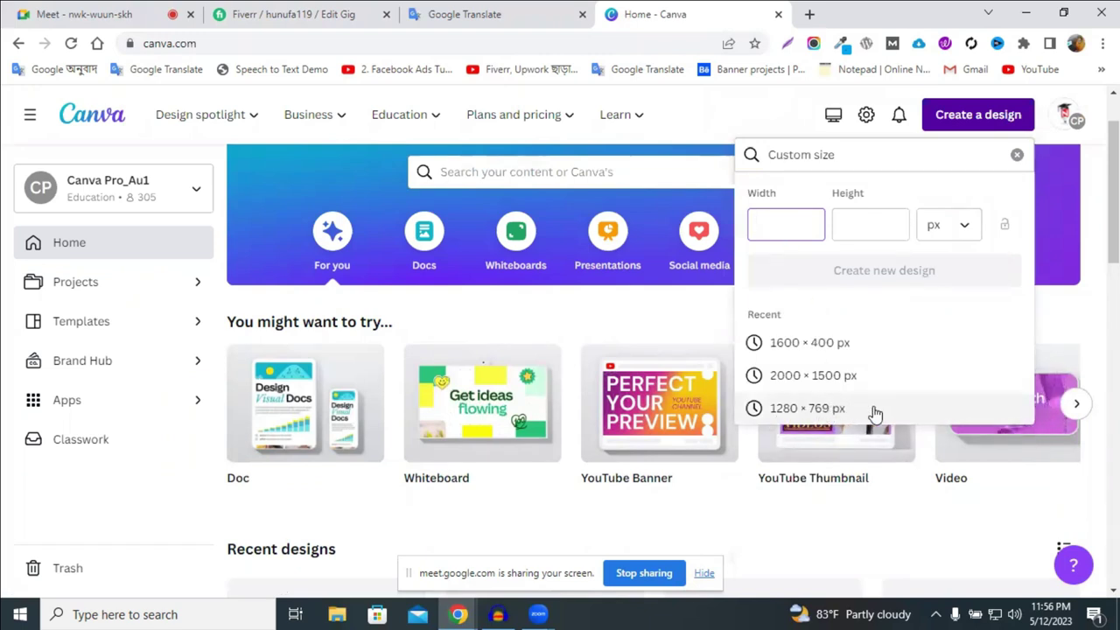
pyautogui.click(830, 413)
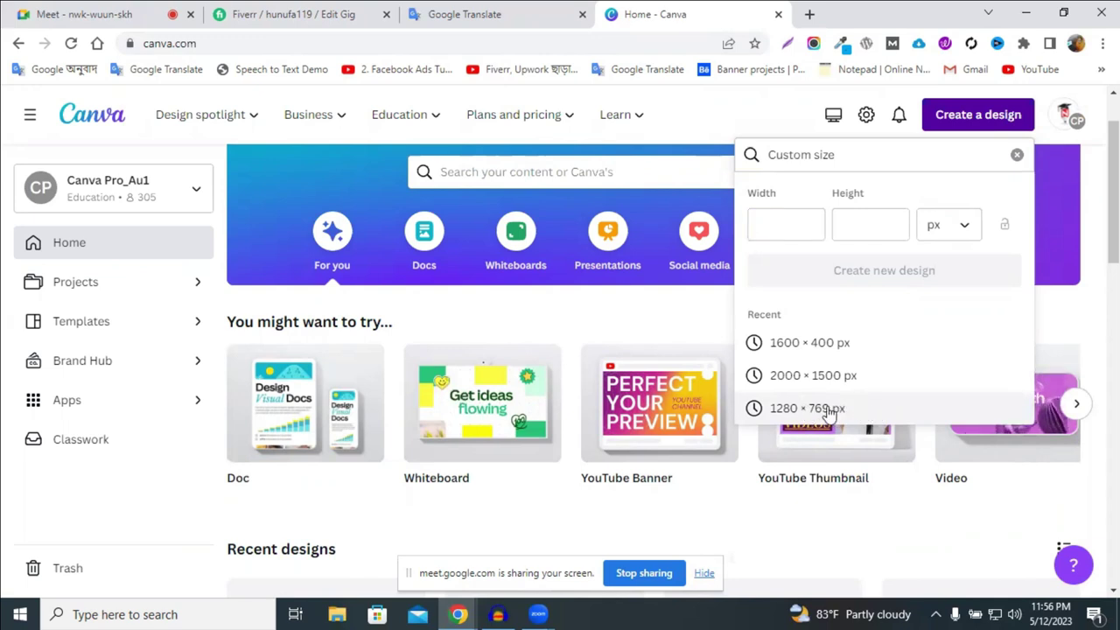
pyautogui.click(615, 12)
pyautogui.click(783, 13)
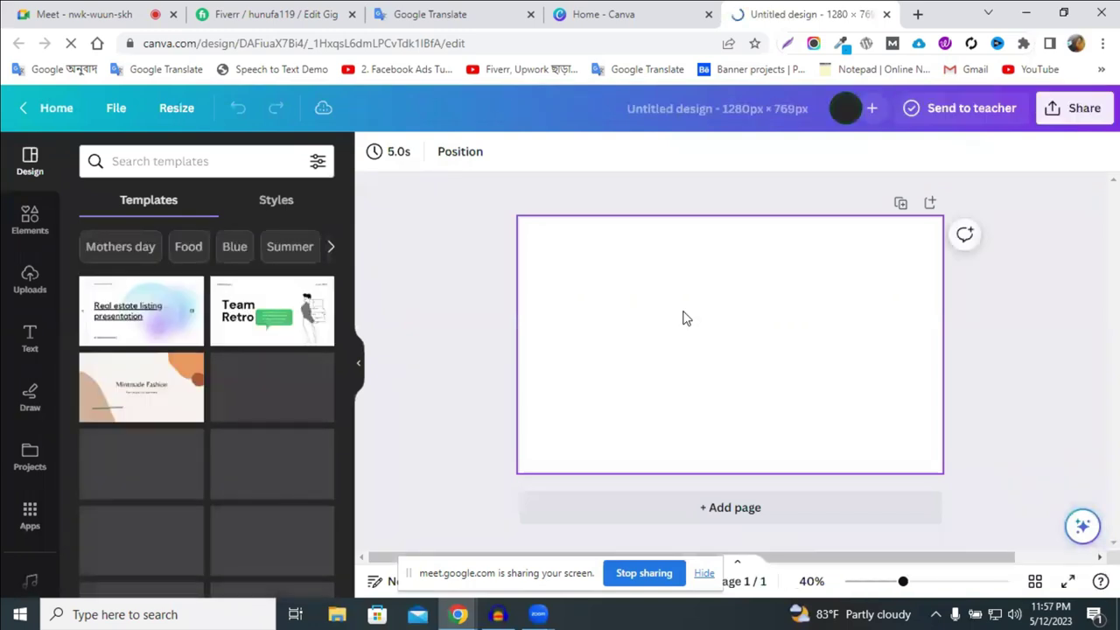
pyautogui.click(601, 11)
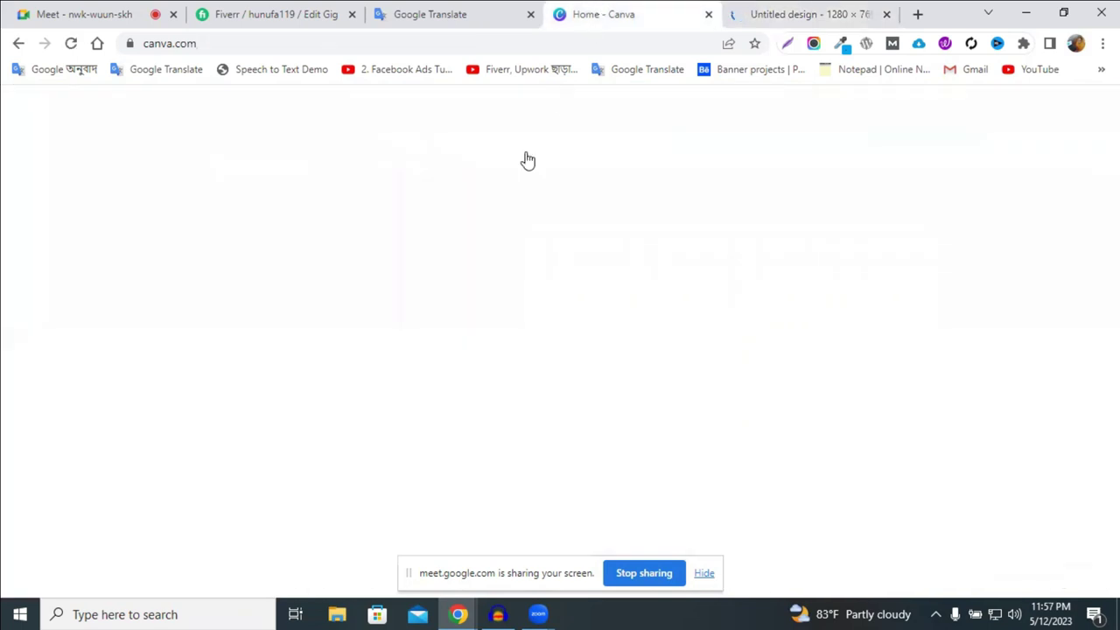
pyautogui.hotkey('ctrl', 'Tab')
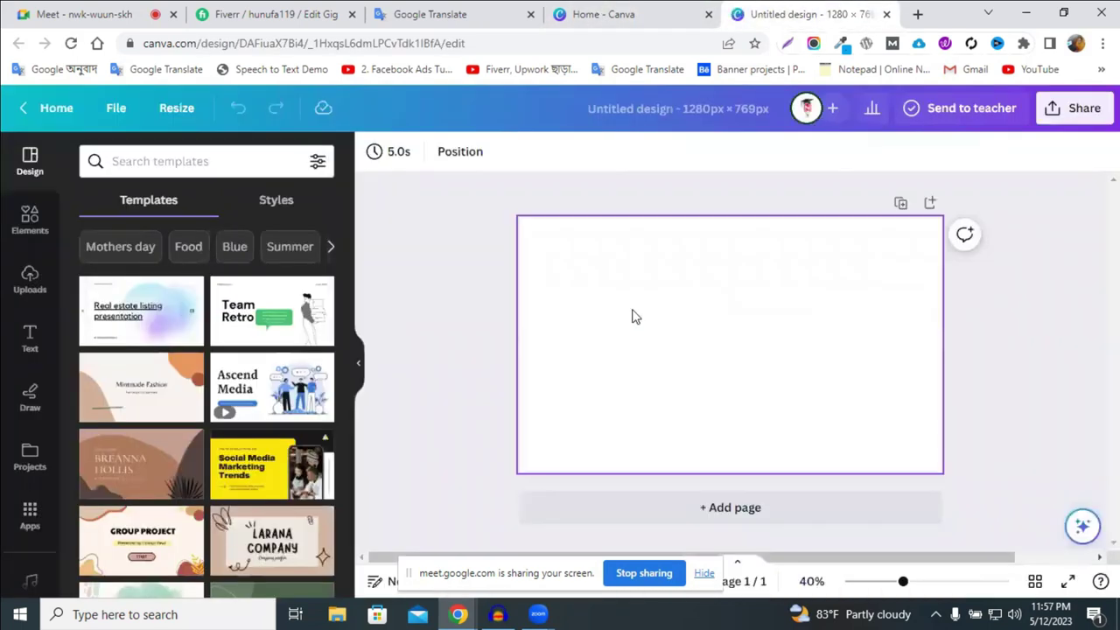
# Add a square shape, place it against the outside of the page's left edge and stretch it taller than the page
pyautogui.click(33, 220)
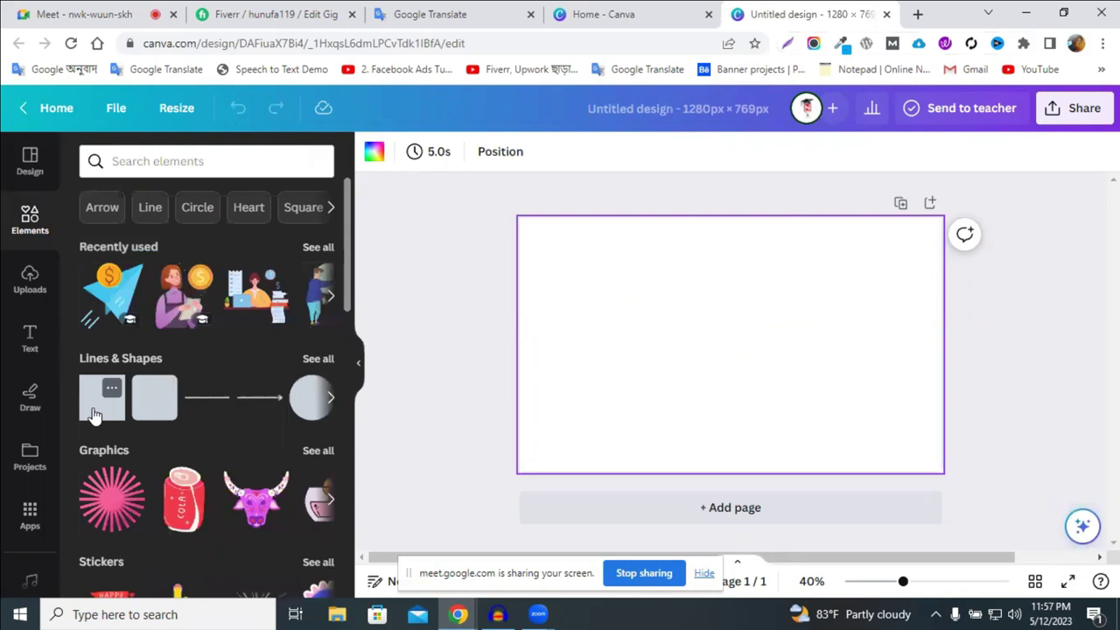
pyautogui.click(93, 408)
pyautogui.moveTo(727, 377); pyautogui.dragTo(481, 235)
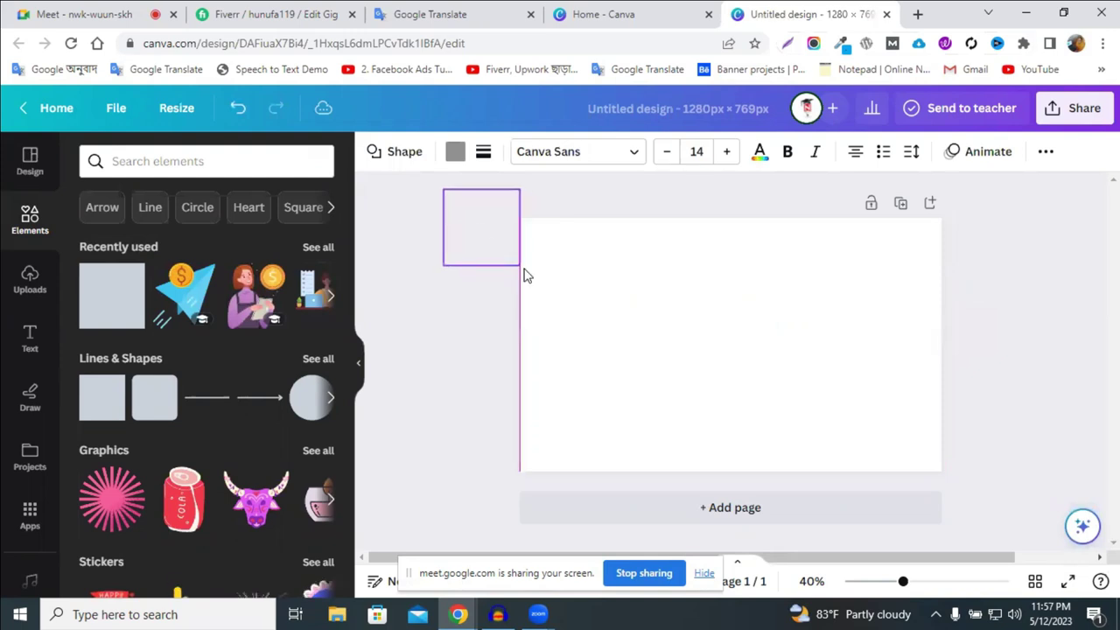
pyautogui.click(499, 358)
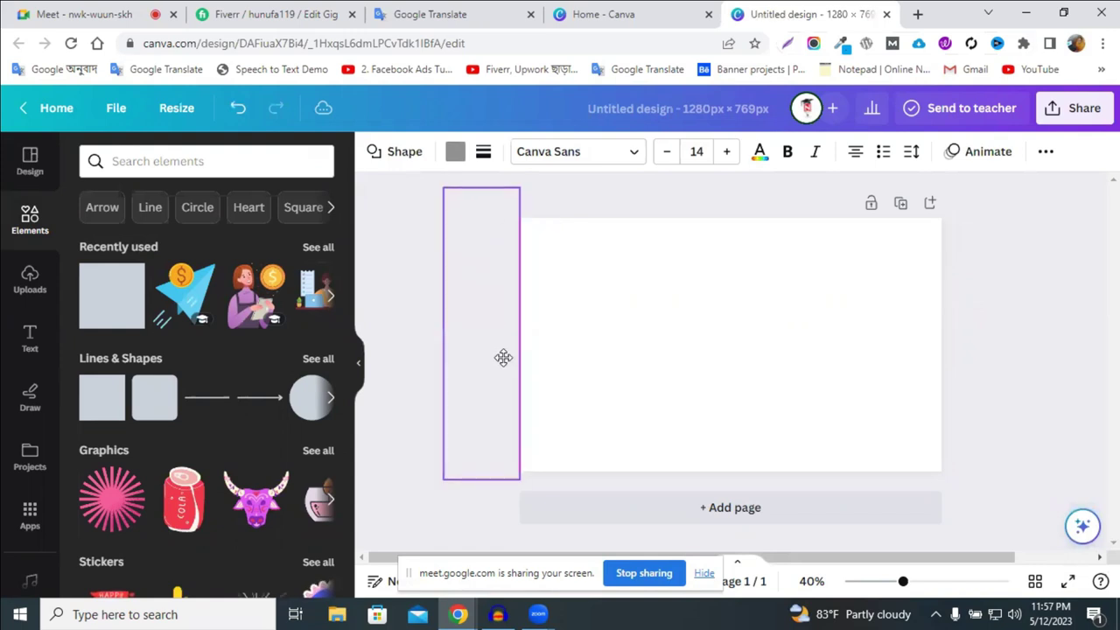
# Shift the tall rectangle inward until only a thin gray strip overlaps the page's left edge
pyautogui.moveTo(503, 357); pyautogui.dragTo(509, 358)
pyautogui.click(647, 356)
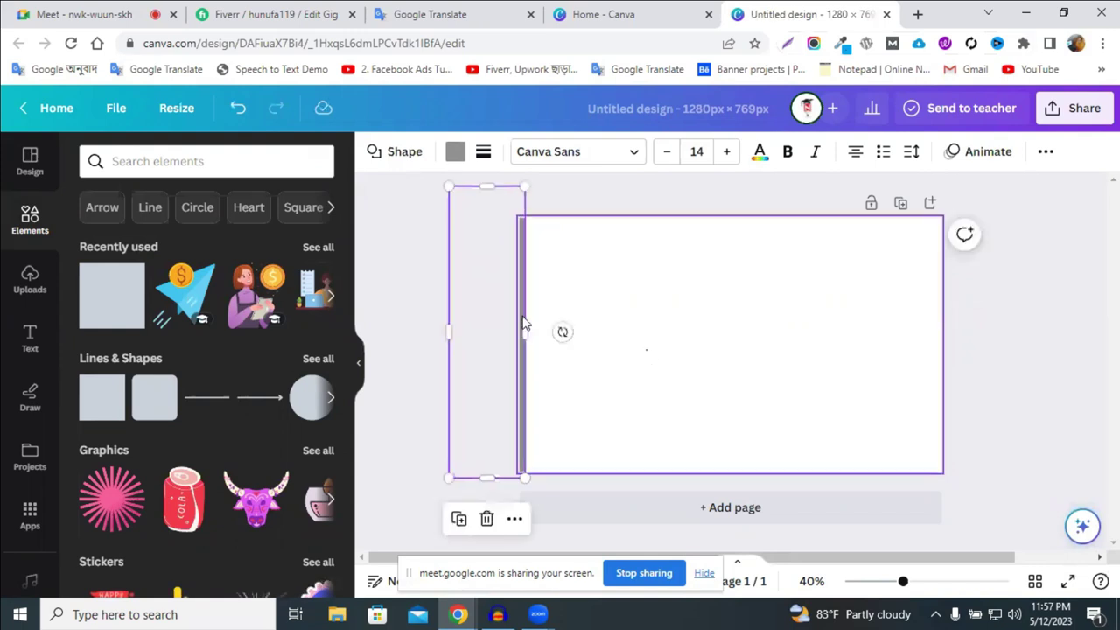
pyautogui.click(523, 324)
pyautogui.click(522, 313)
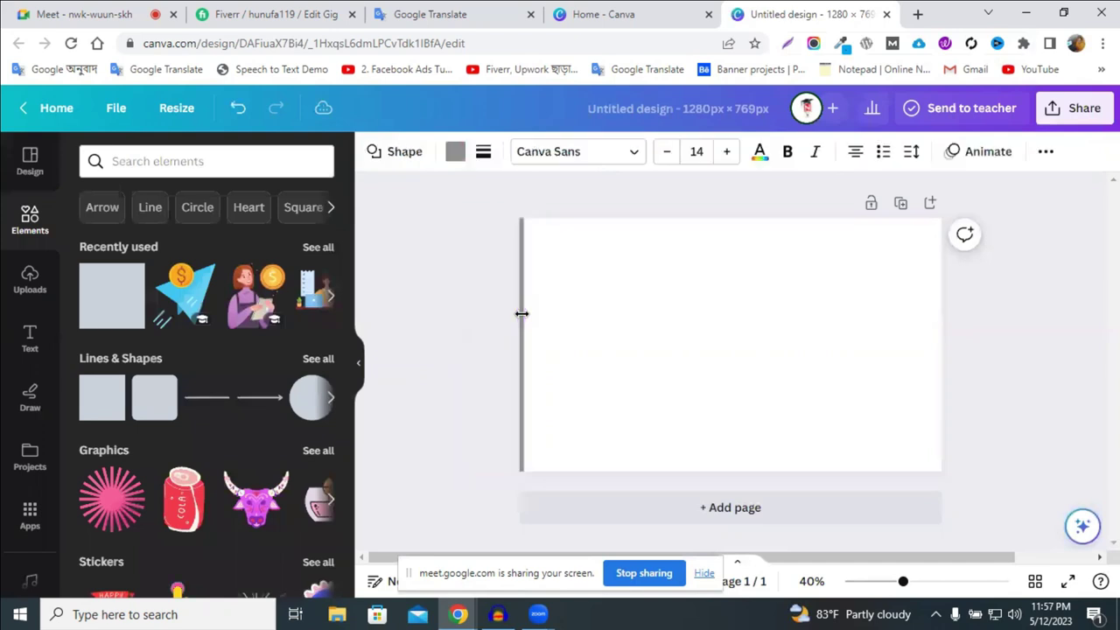
pyautogui.moveTo(522, 313); pyautogui.dragTo(447, 315)
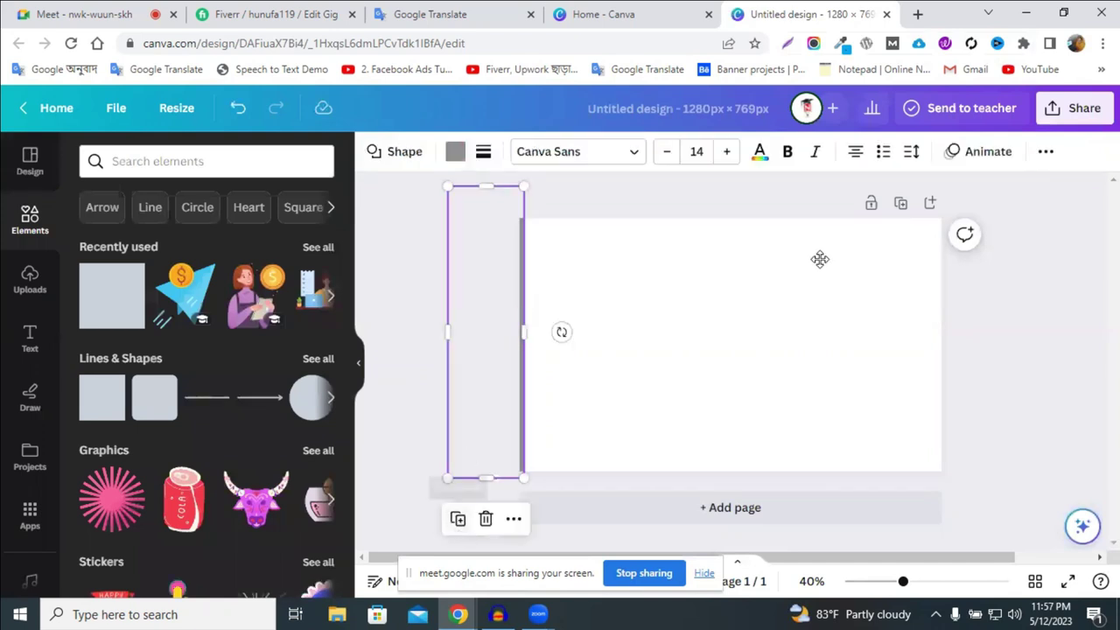
# Duplicate the tall rectangle to the page's right edge and position it so only a thin gray strip overlaps the page
pyautogui.click(945, 323)
pyautogui.moveTo(952, 327); pyautogui.dragTo(951, 328)
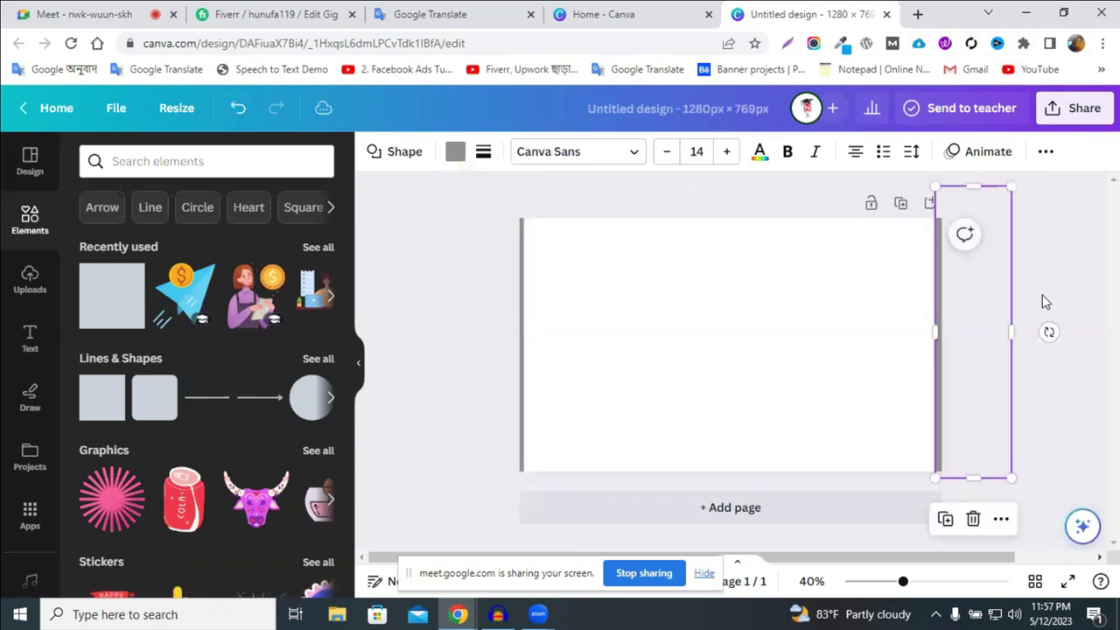
pyautogui.click(937, 283)
pyautogui.click(938, 282)
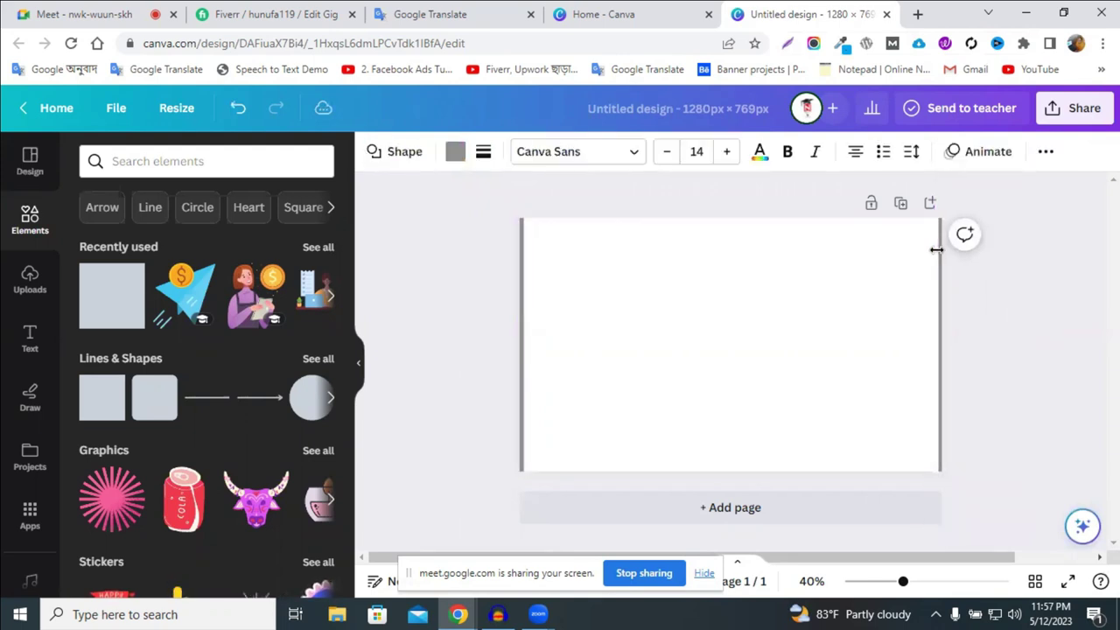
pyautogui.click(990, 325)
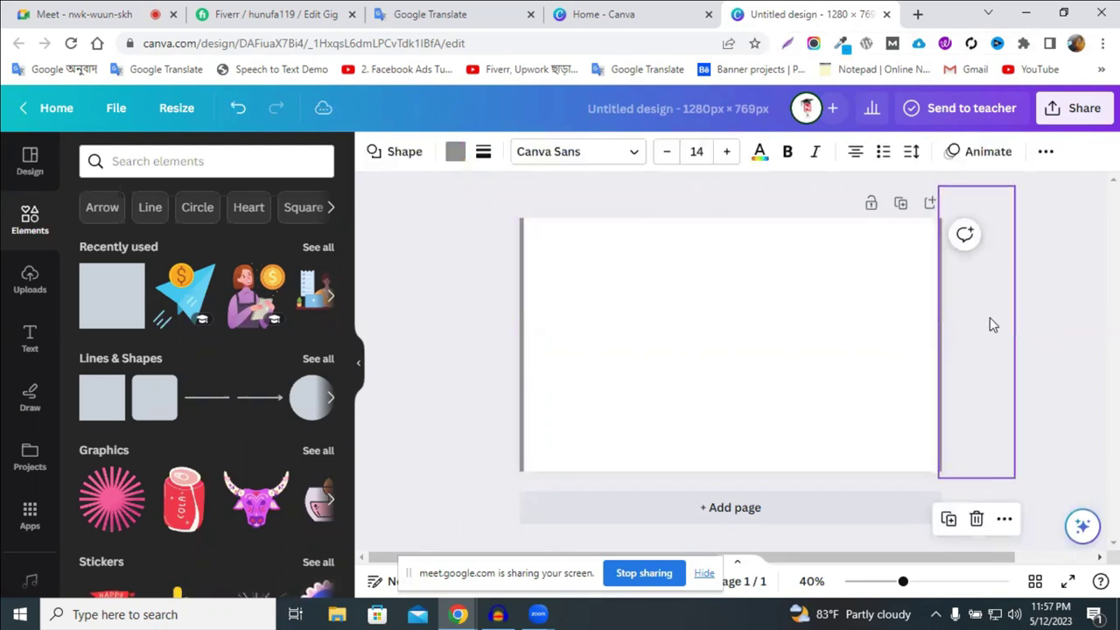
# Fine-tune the left border strip so its visible width matches the right one
pyautogui.click(525, 306)
pyautogui.click(522, 291)
pyautogui.click(522, 291)
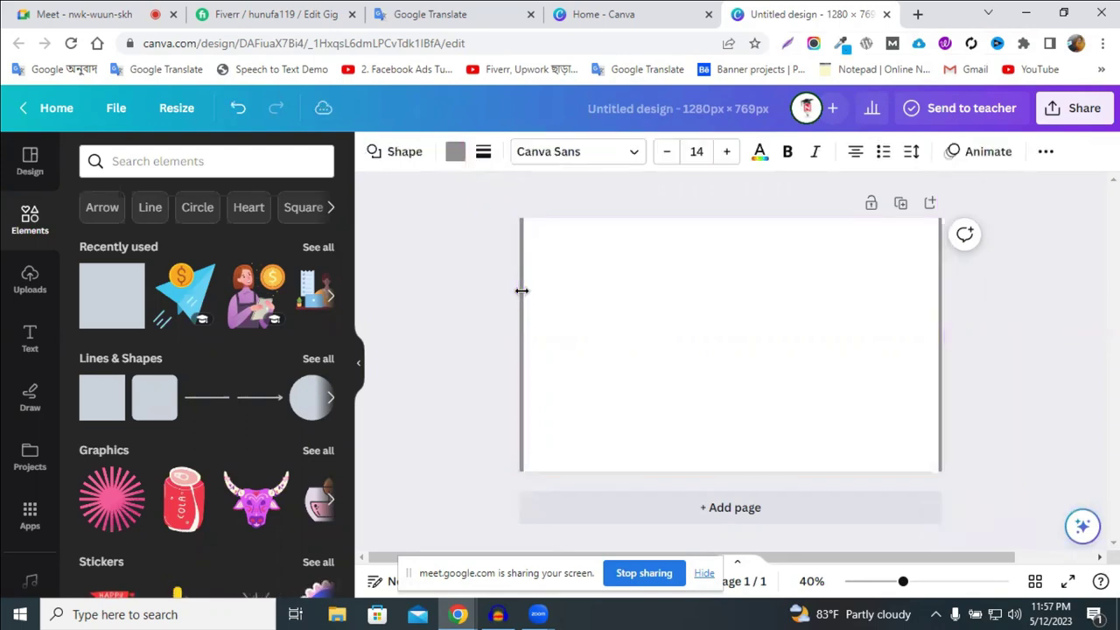
pyautogui.click(522, 290)
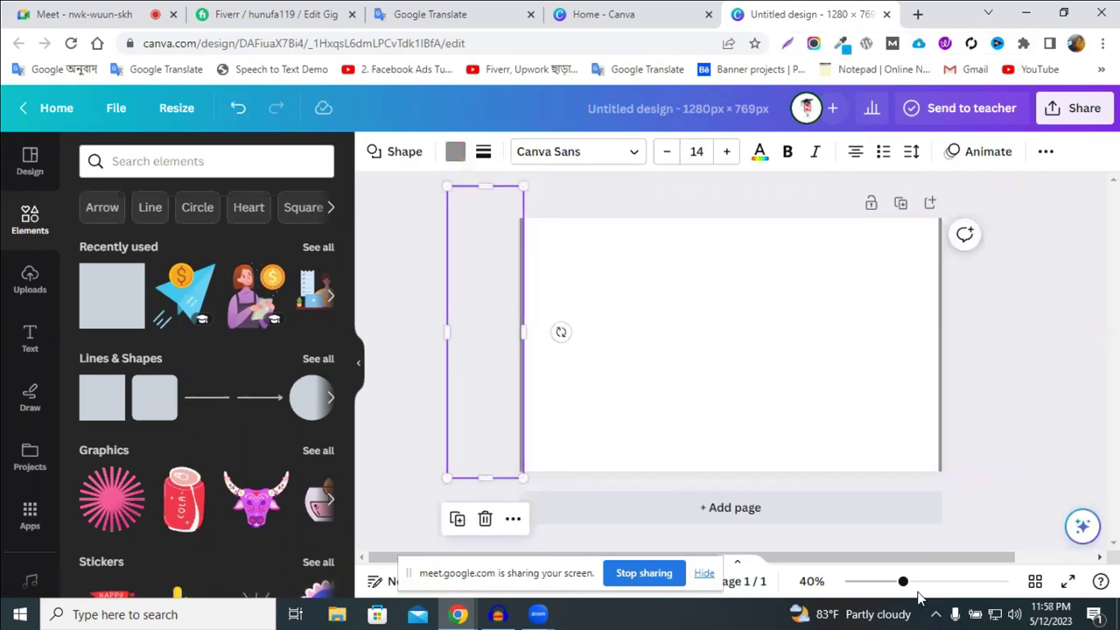
pyautogui.moveTo(909, 587); pyautogui.dragTo(913, 588)
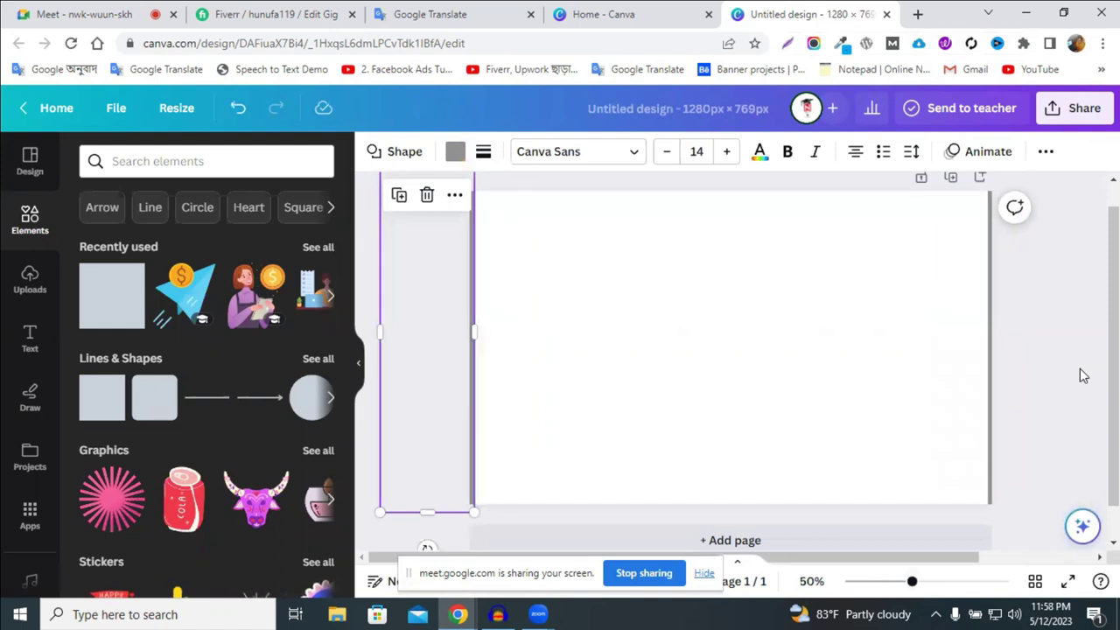
pyautogui.click(746, 358)
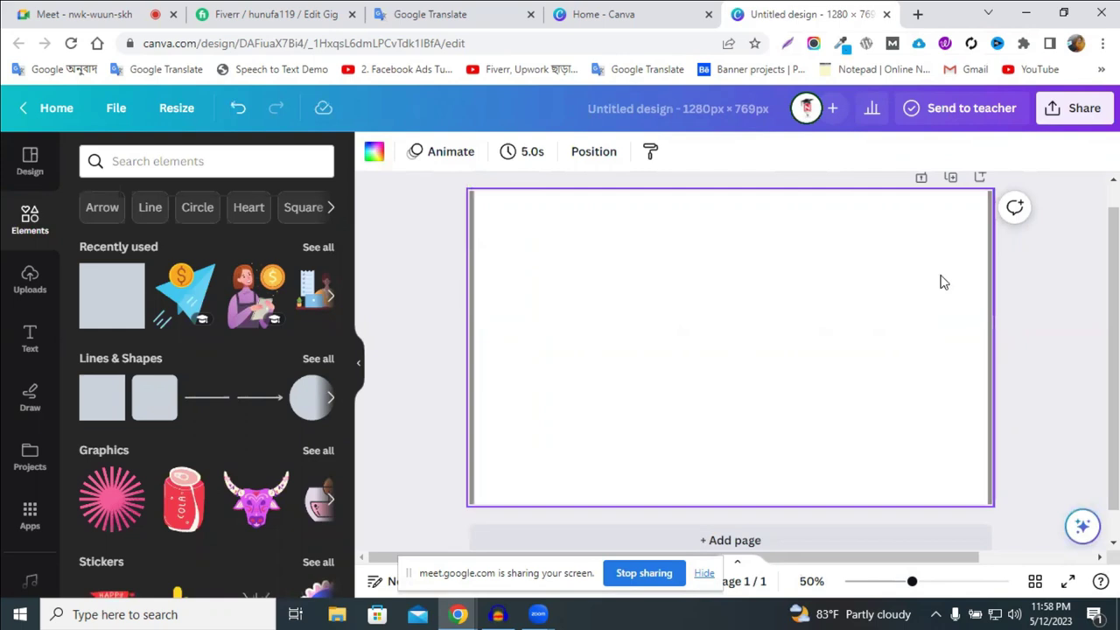
# Duplicate a side rectangle, turn the copy horizontal and fit it along the page's bottom edge as a thin border strip
pyautogui.click(990, 263)
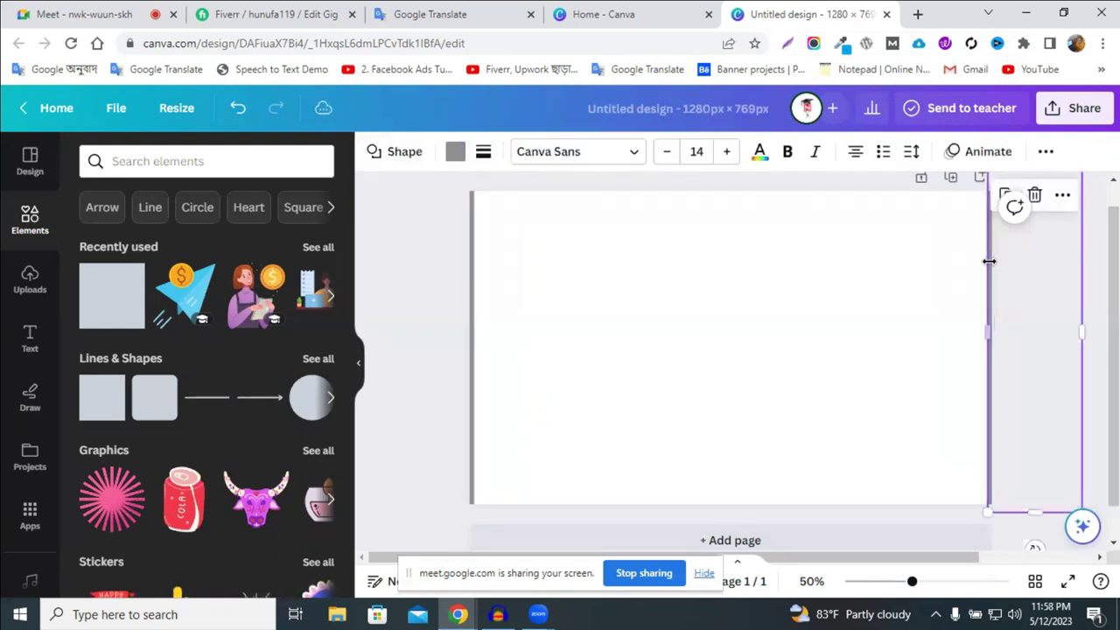
pyautogui.moveTo(1007, 195); pyautogui.dragTo(399, 201)
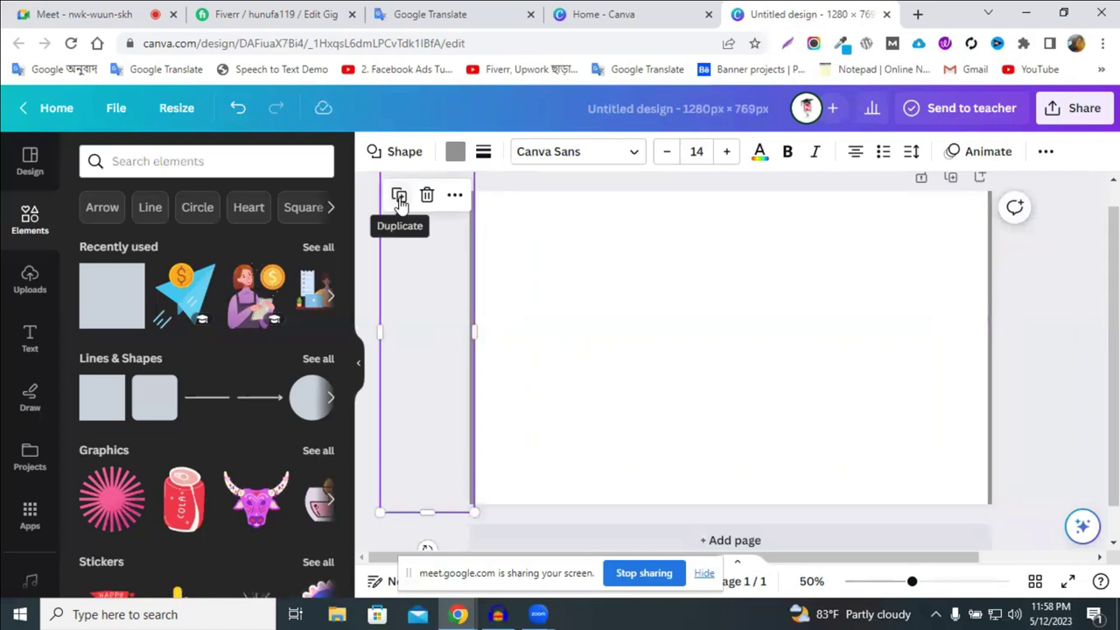
pyautogui.moveTo(452, 268); pyautogui.dragTo(1016, 514)
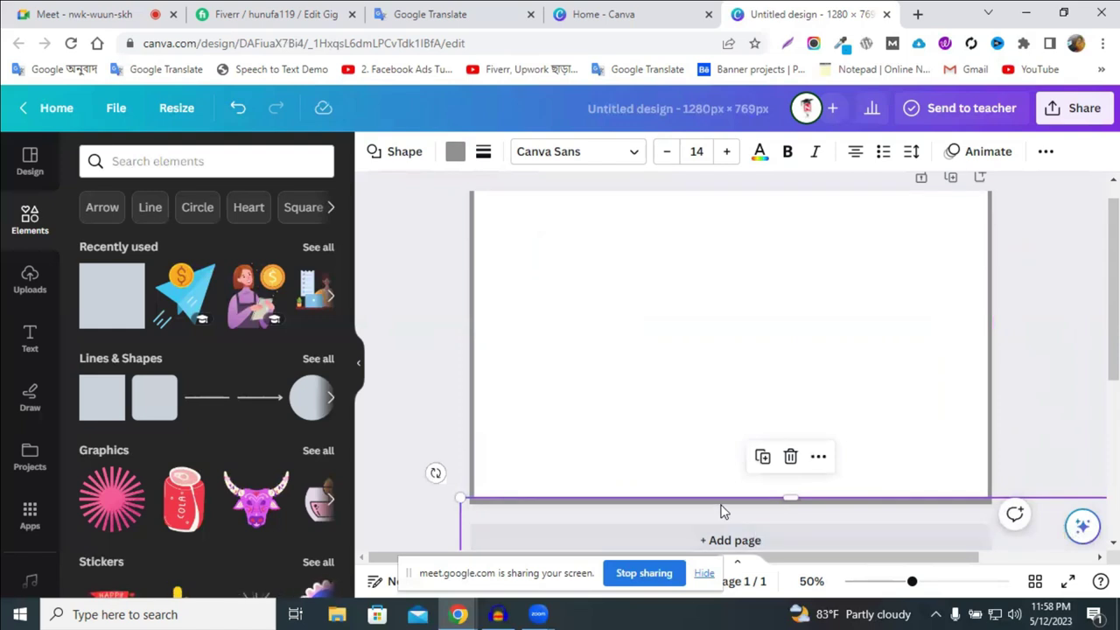
pyautogui.click(674, 388)
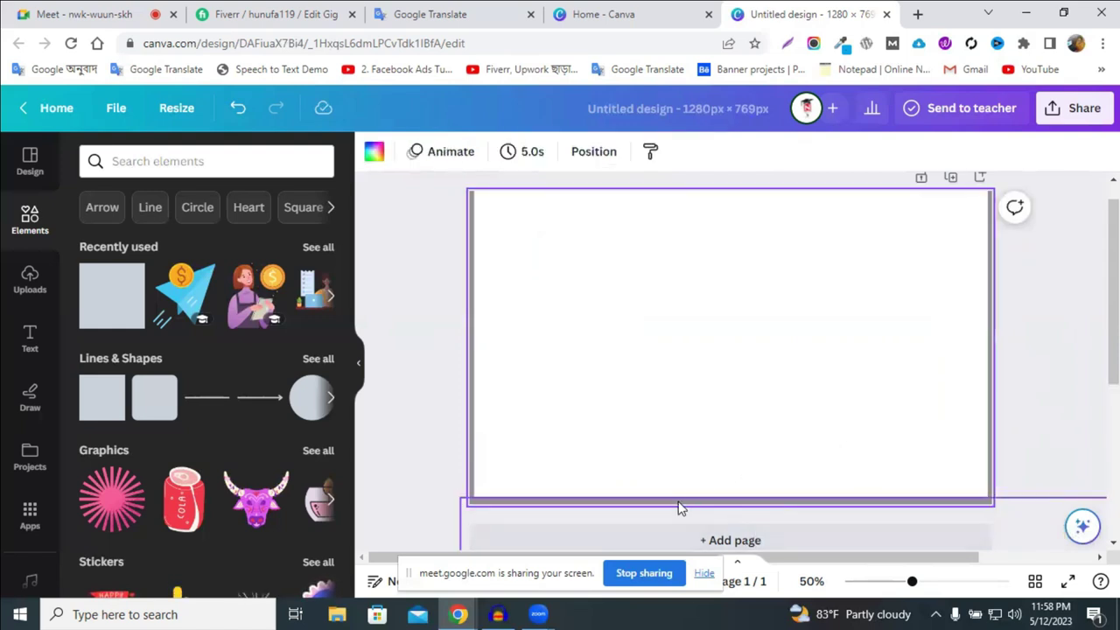
pyautogui.click(678, 500)
pyautogui.moveTo(677, 501); pyautogui.dragTo(677, 500)
pyautogui.click(677, 501)
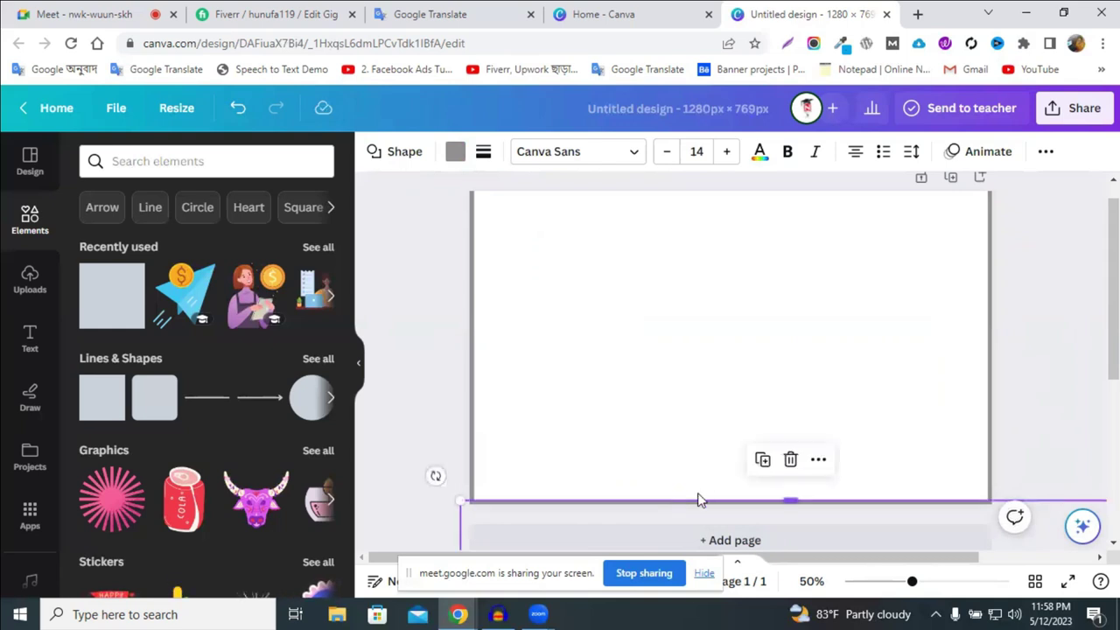
# Duplicate the bottom rectangle and align the copy along the page's top edge as a matching thin border strip
pyautogui.click(758, 462)
pyautogui.moveTo(649, 534); pyautogui.dragTo(569, 166)
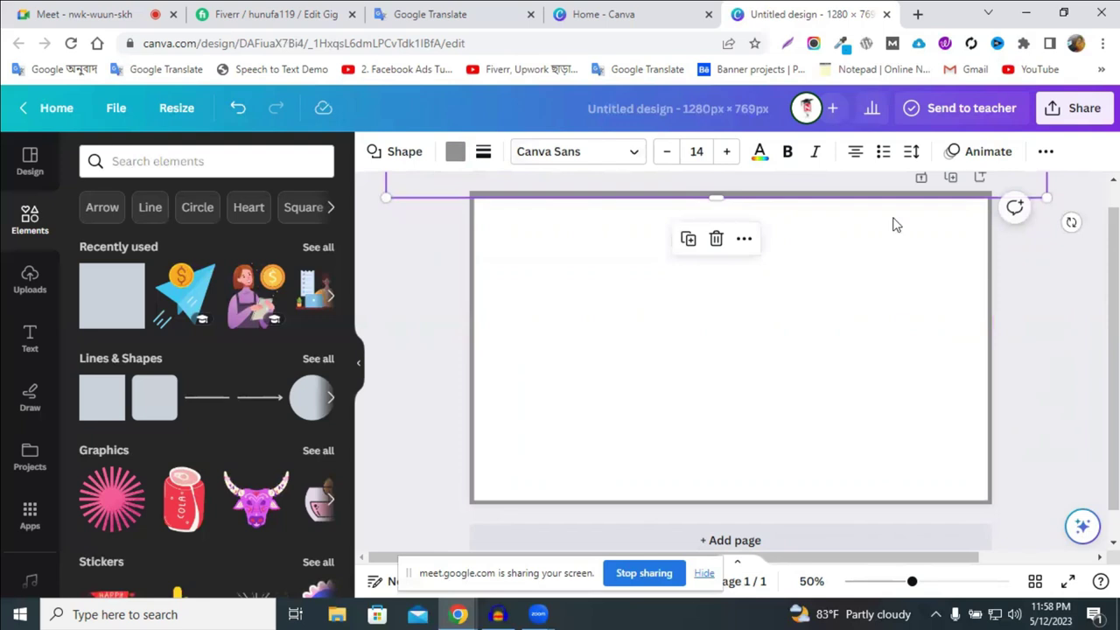
pyautogui.click(770, 207)
pyautogui.moveTo(770, 200); pyautogui.dragTo(766, 190)
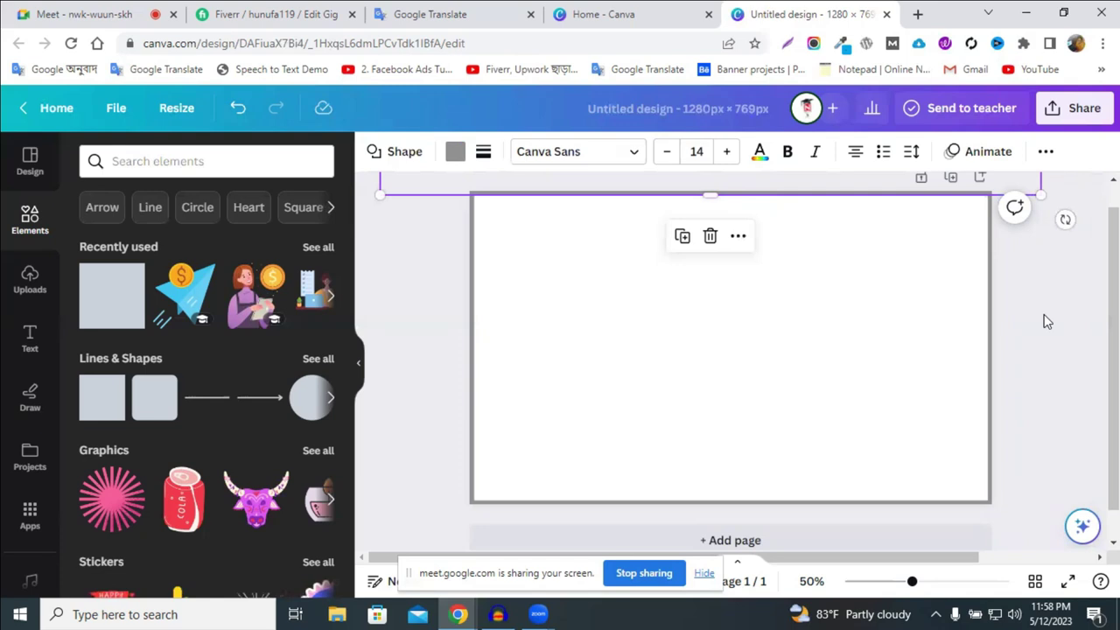
pyautogui.click(764, 372)
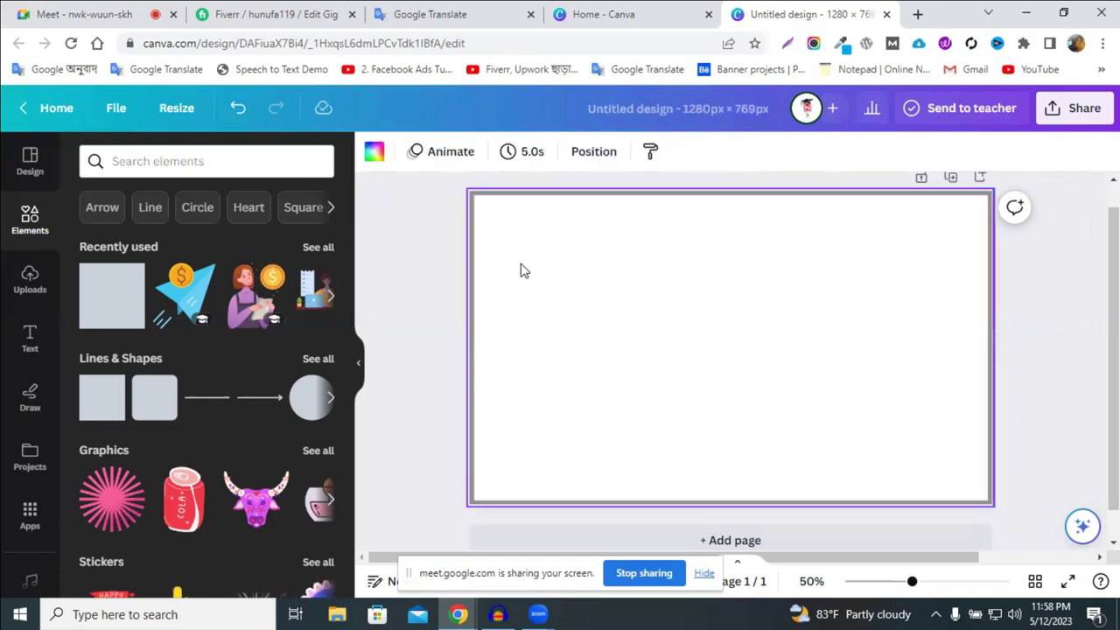
pyautogui.click(375, 156)
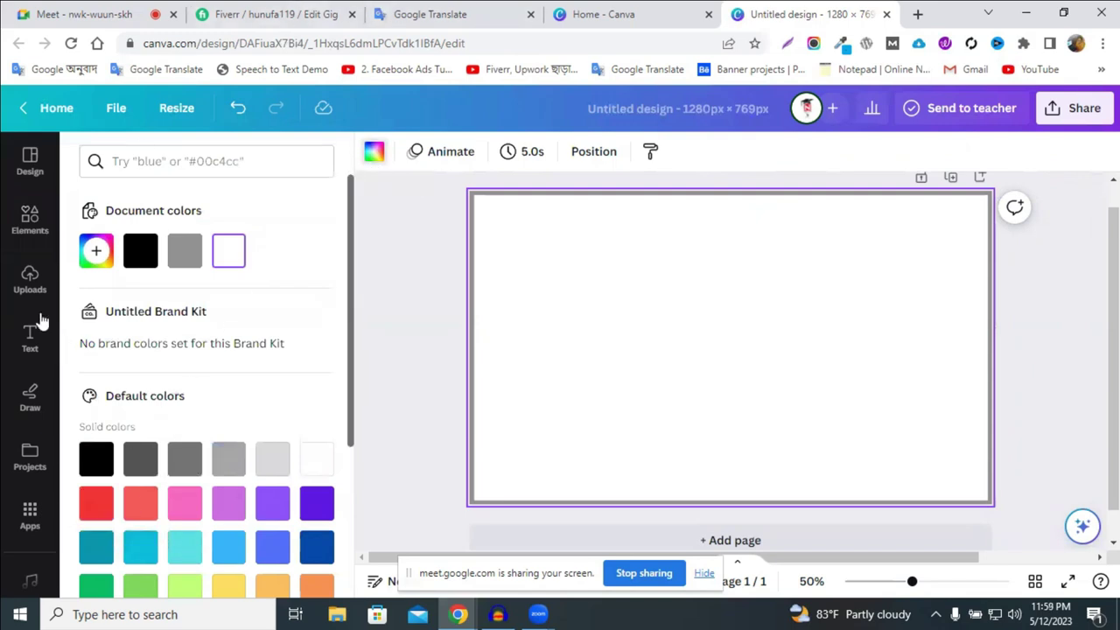
pyautogui.click(32, 232)
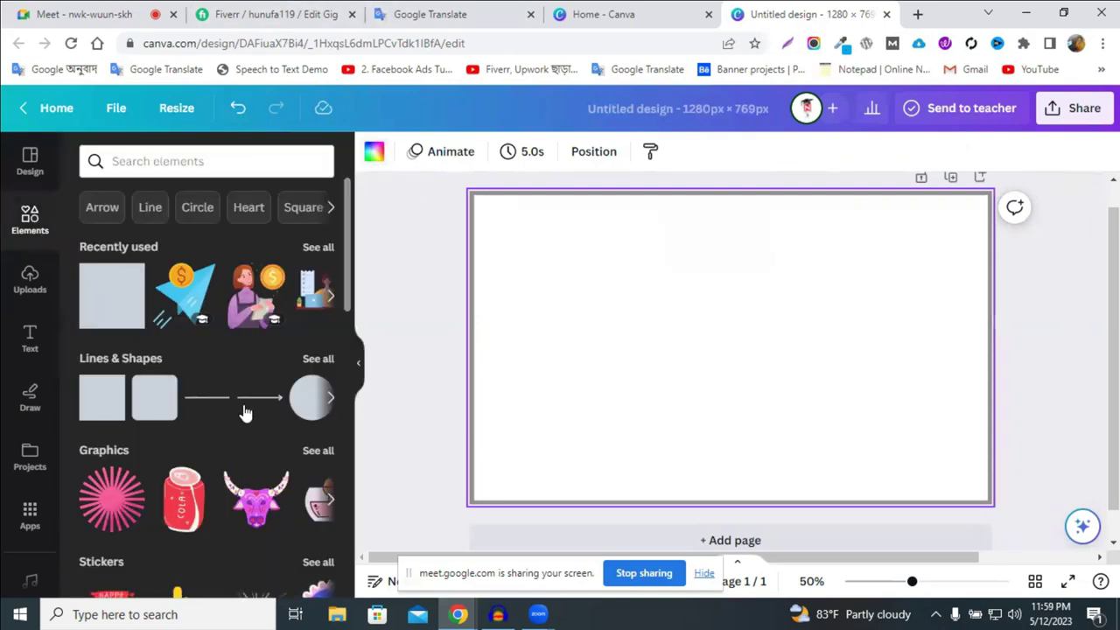
pyautogui.scroll(-2, 244, 412)
pyautogui.scroll(1, 244, 404)
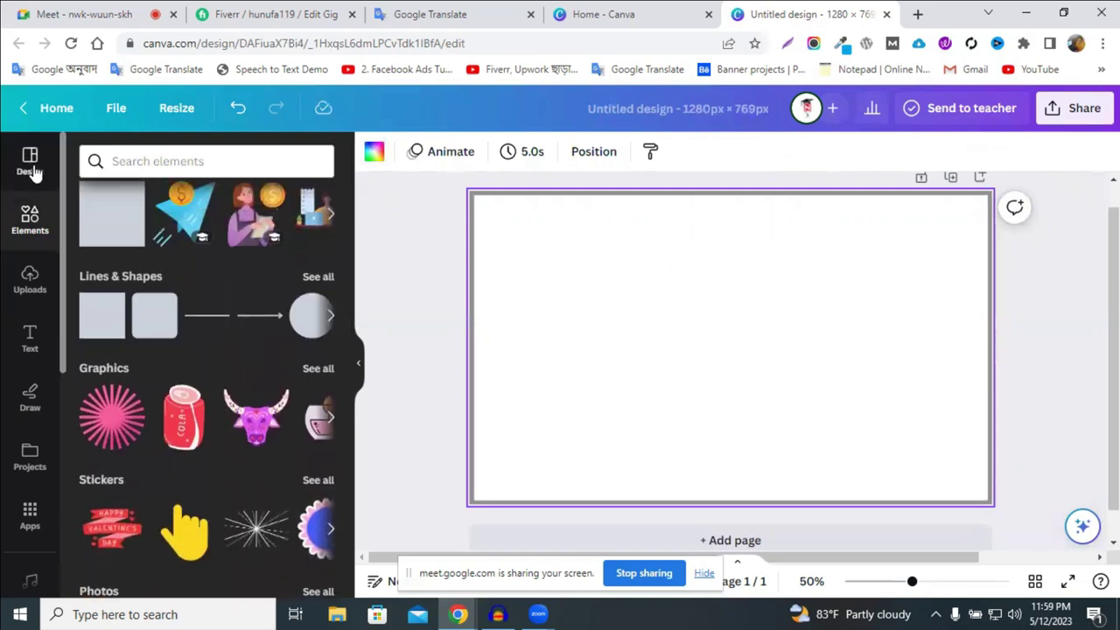
pyautogui.click(30, 165)
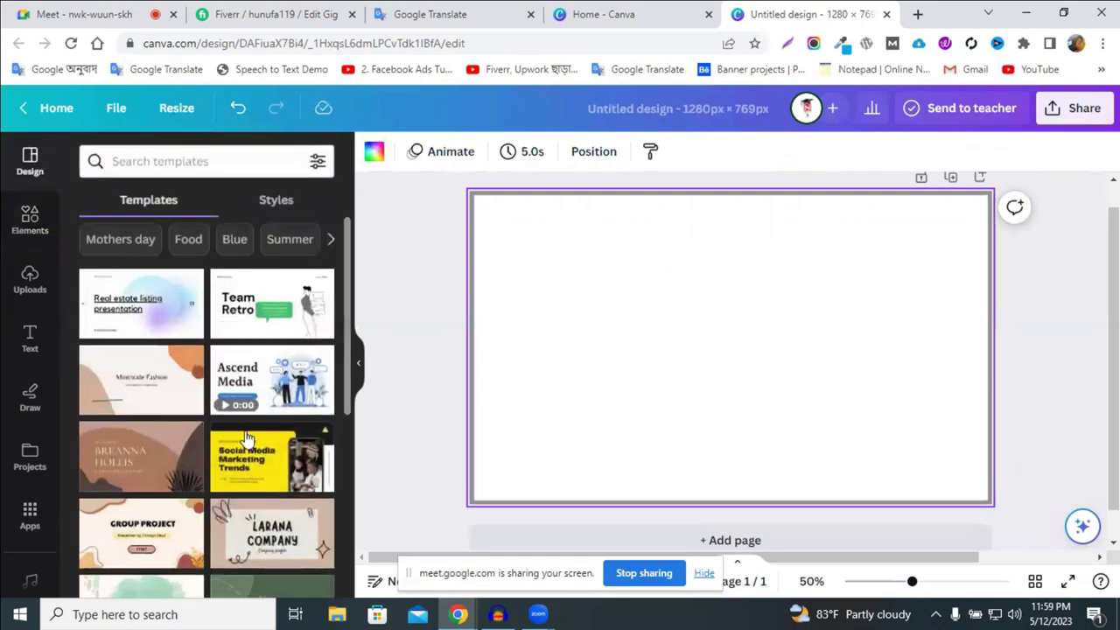
pyautogui.scroll(-2, 250, 438)
pyautogui.scroll(-5, 252, 432)
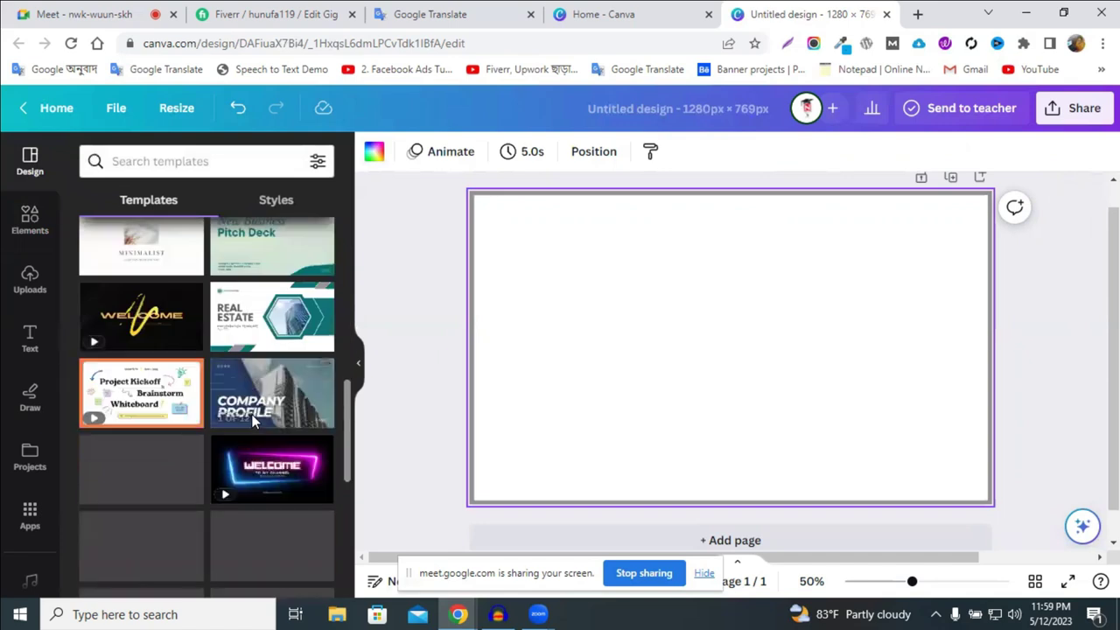
pyautogui.scroll(-5, 251, 421)
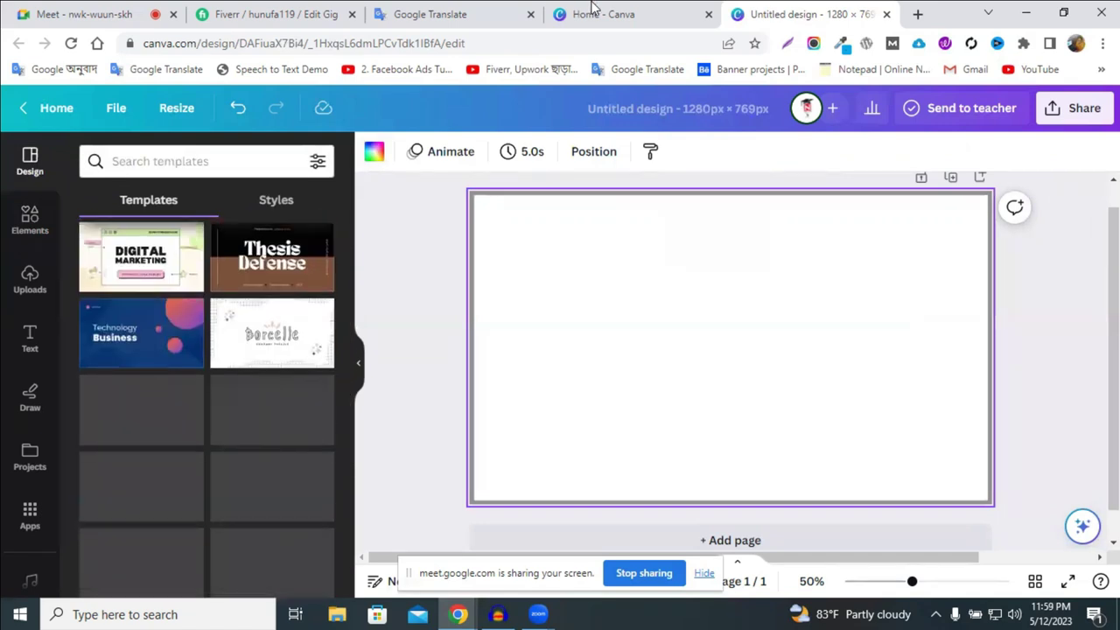
# Open the recent red-and-yellow Fiverr thumbnail design "ফাইভারে" from the Canva home page
pyautogui.click(626, 9)
pyautogui.scroll(-2, 758, 507)
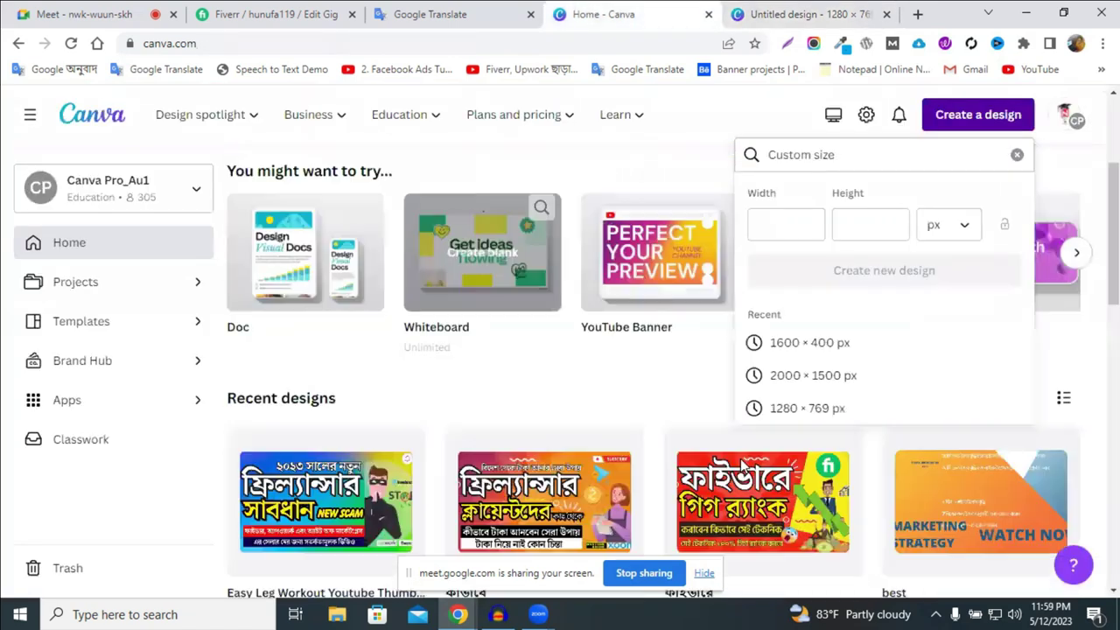
pyautogui.click(758, 507)
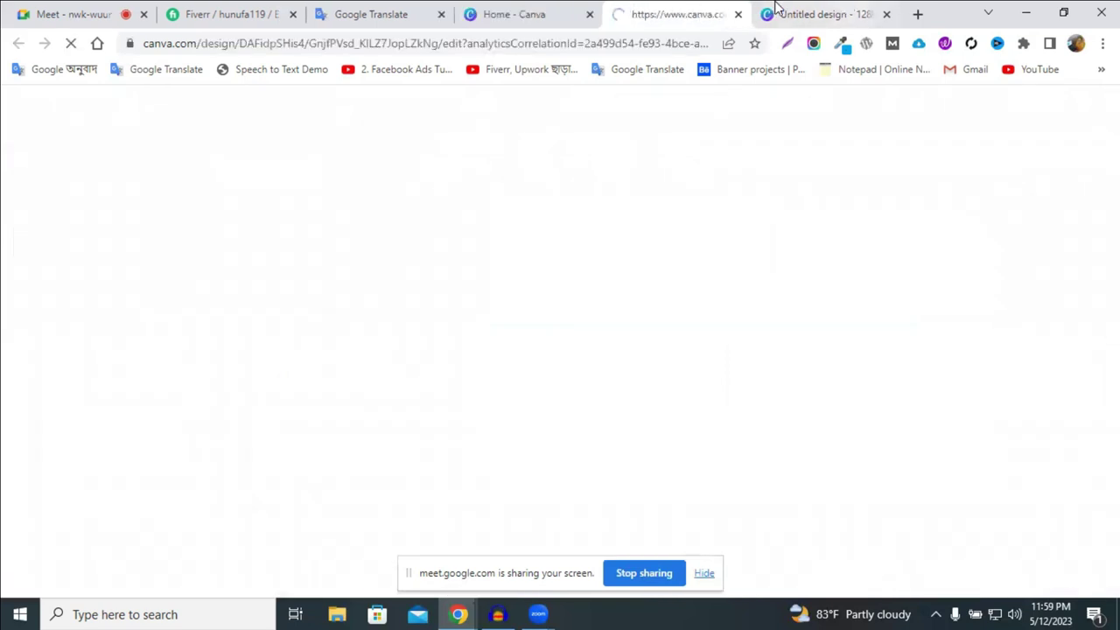
pyautogui.click(818, 14)
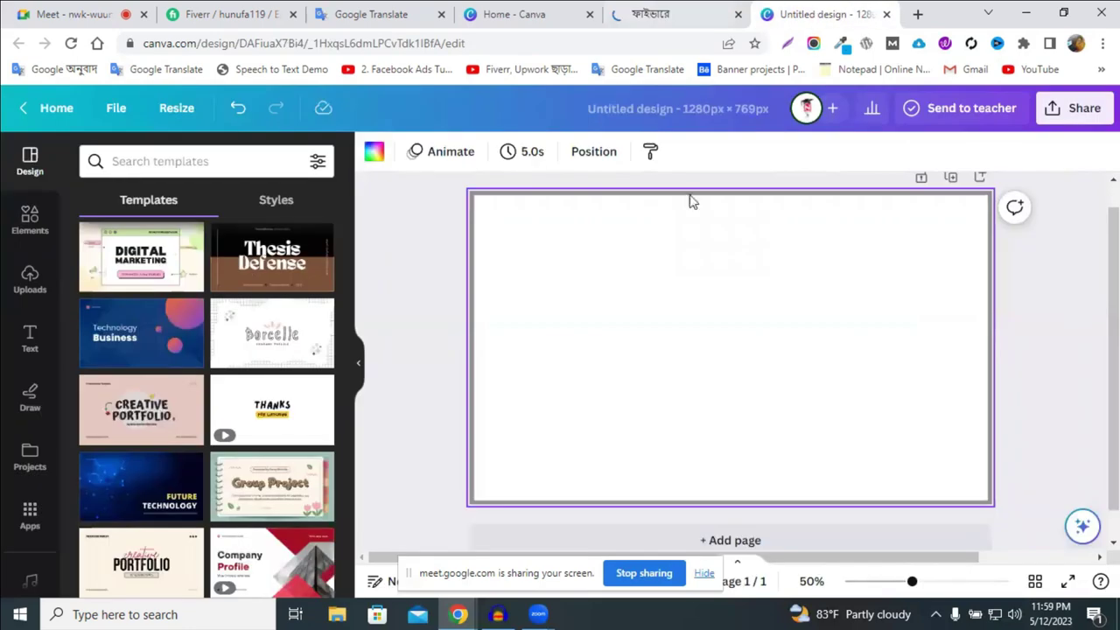
pyautogui.click(659, 11)
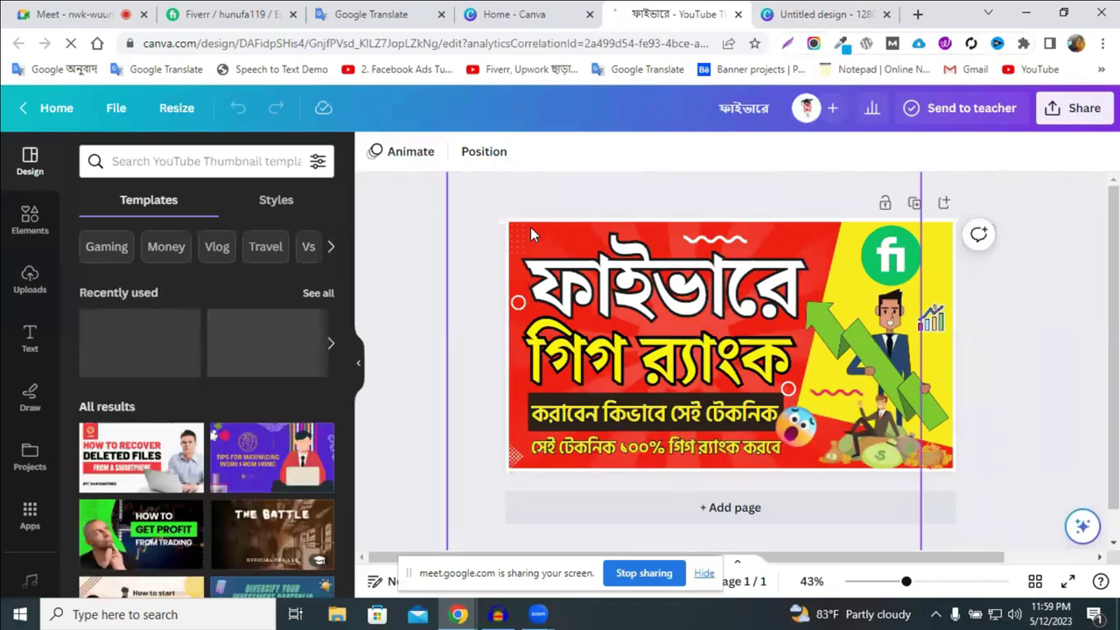
# Duplicate the thumbnail's page and delete the large white "ফাইভারে" headline from the copy
pyautogui.click(525, 227)
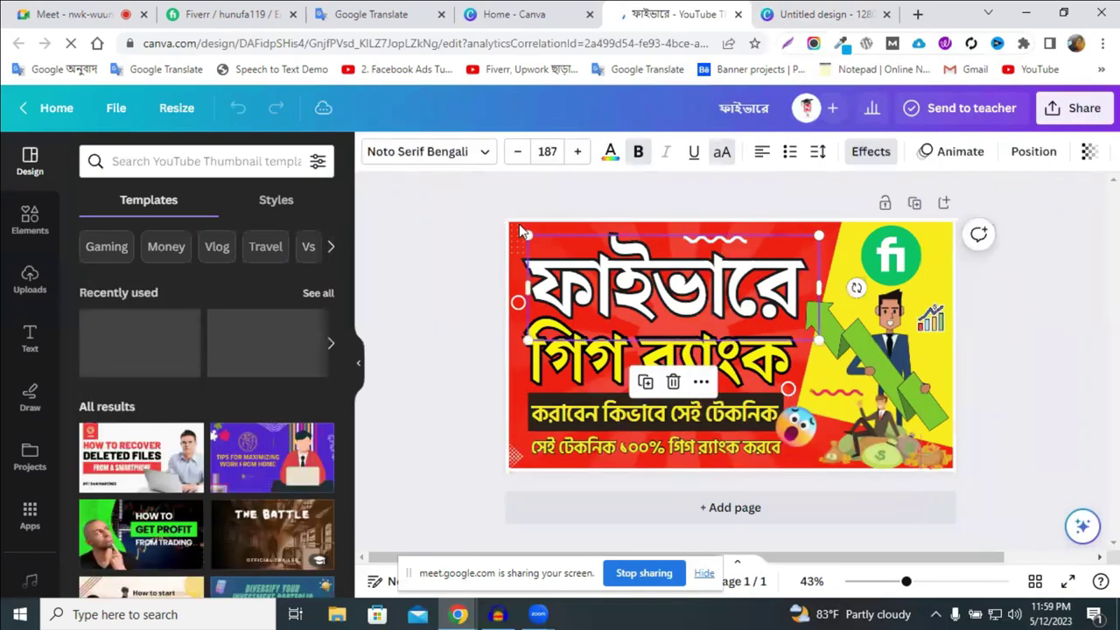
pyautogui.click(914, 204)
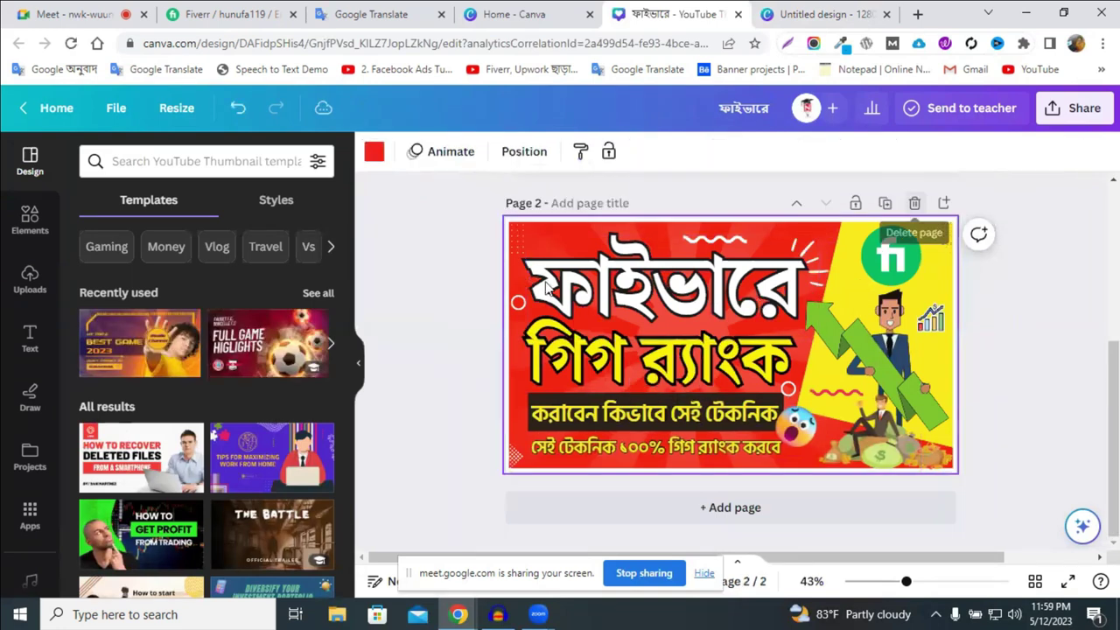
pyautogui.press('Delete')
pyautogui.click(624, 281)
pyautogui.click(647, 281)
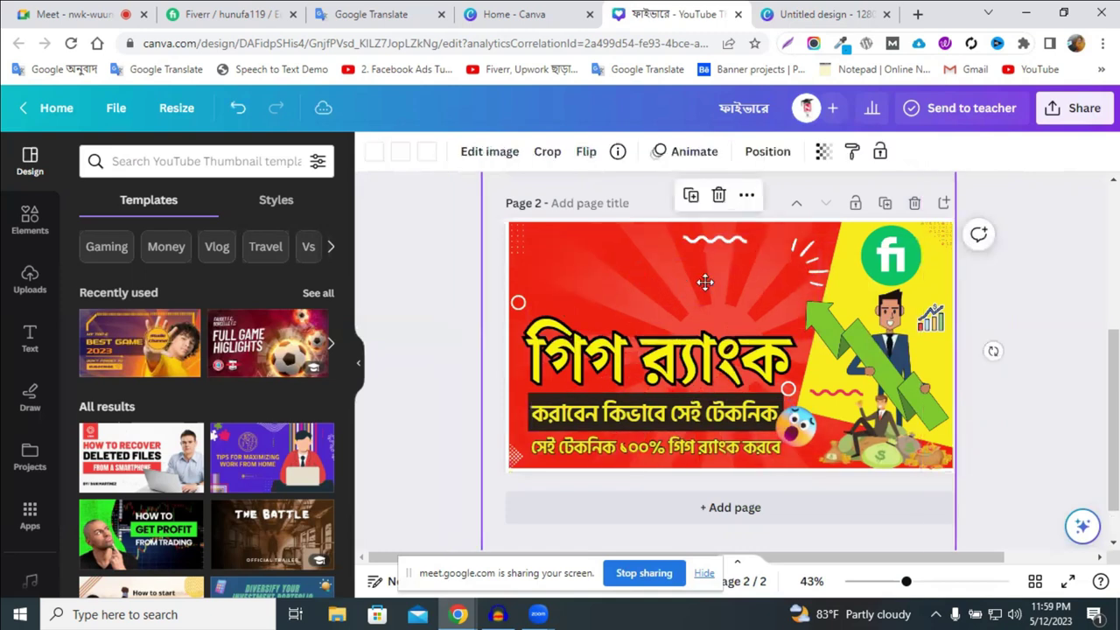
# Copy the hex code #F91E0D of the thumbnail page's red background color
pyautogui.click(543, 268)
pyautogui.click(372, 155)
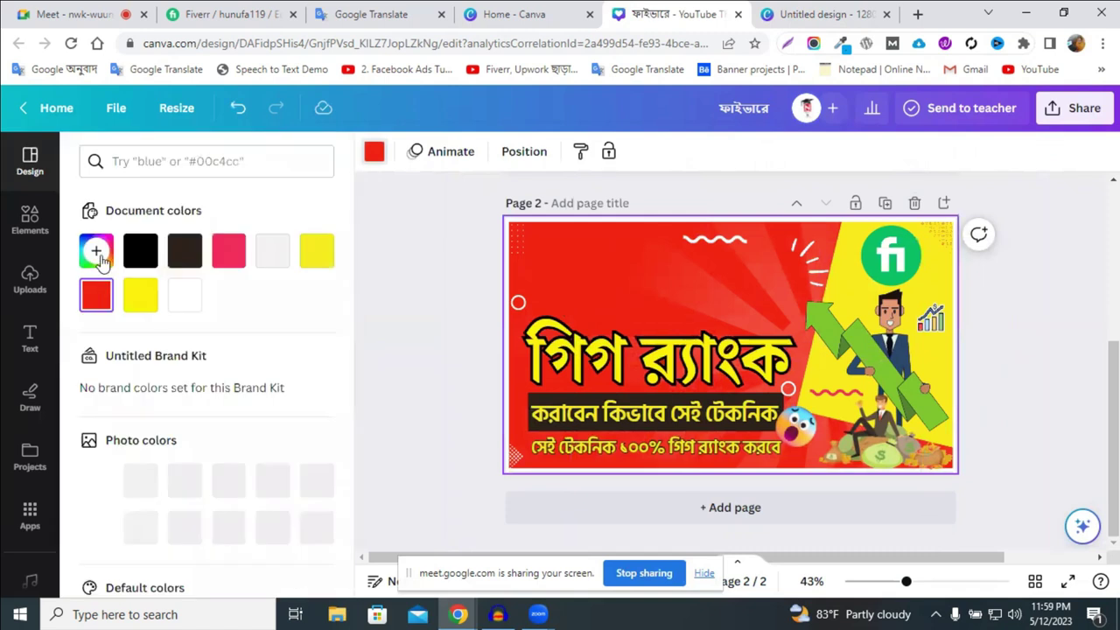
pyautogui.click(98, 255)
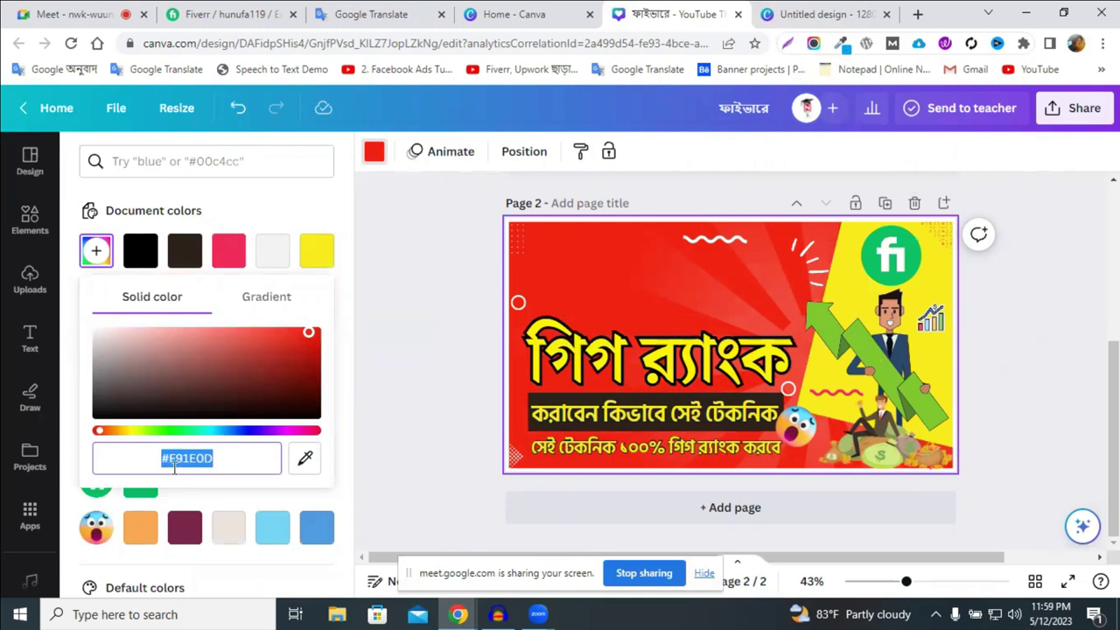
pyautogui.rightClick(218, 458)
pyautogui.click(262, 202)
# Return to the 1280 × 769 px design and set its page background to the copied red hex code
pyautogui.click(823, 14)
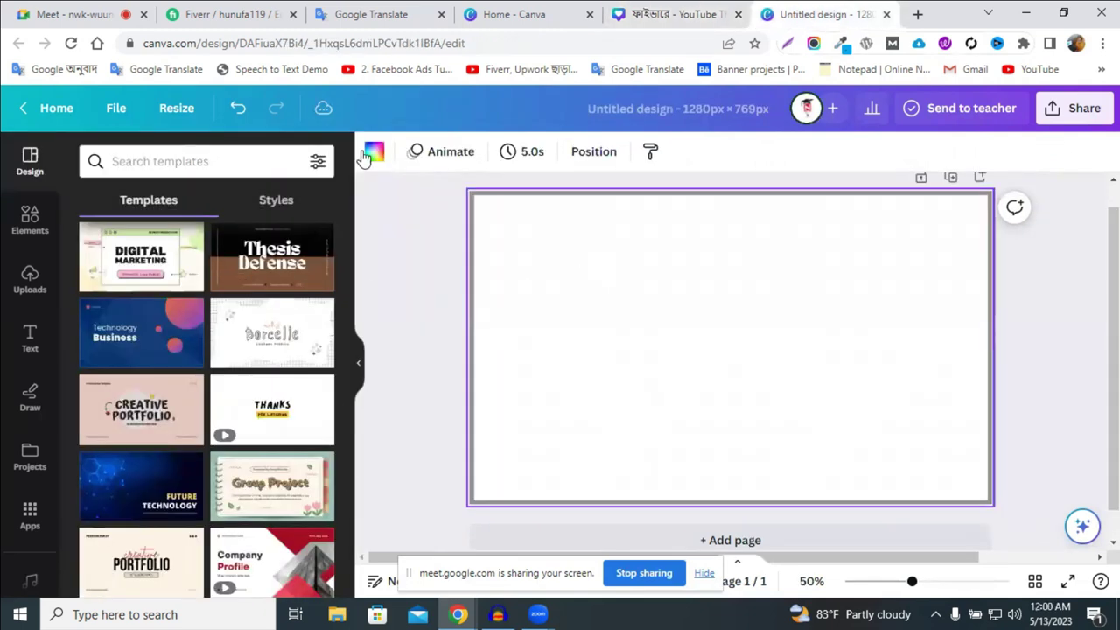
pyautogui.click(373, 158)
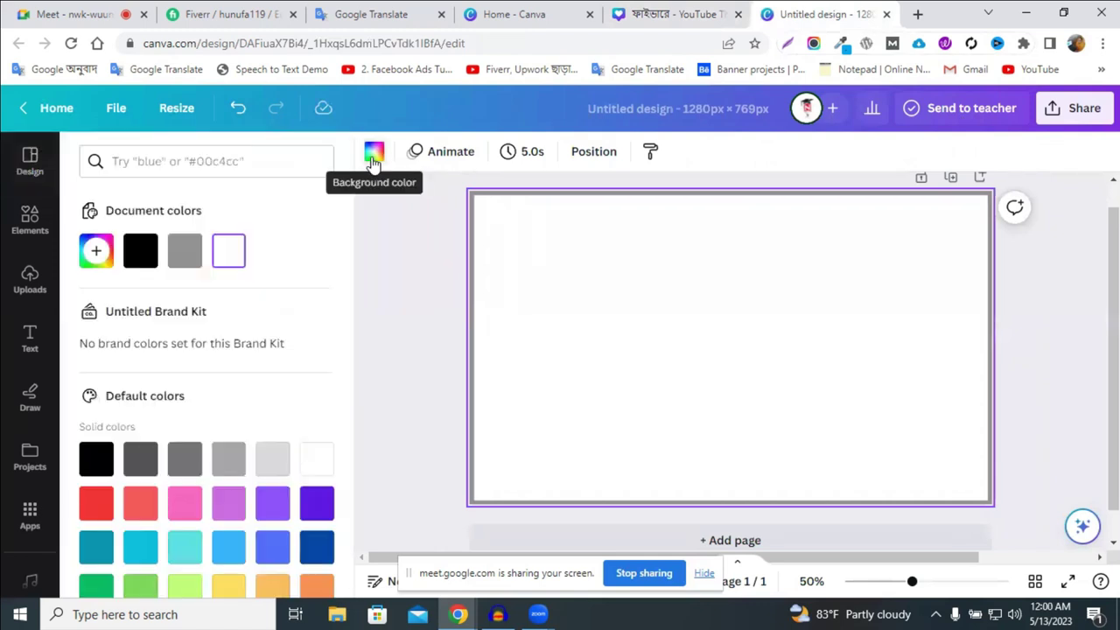
pyautogui.click(95, 256)
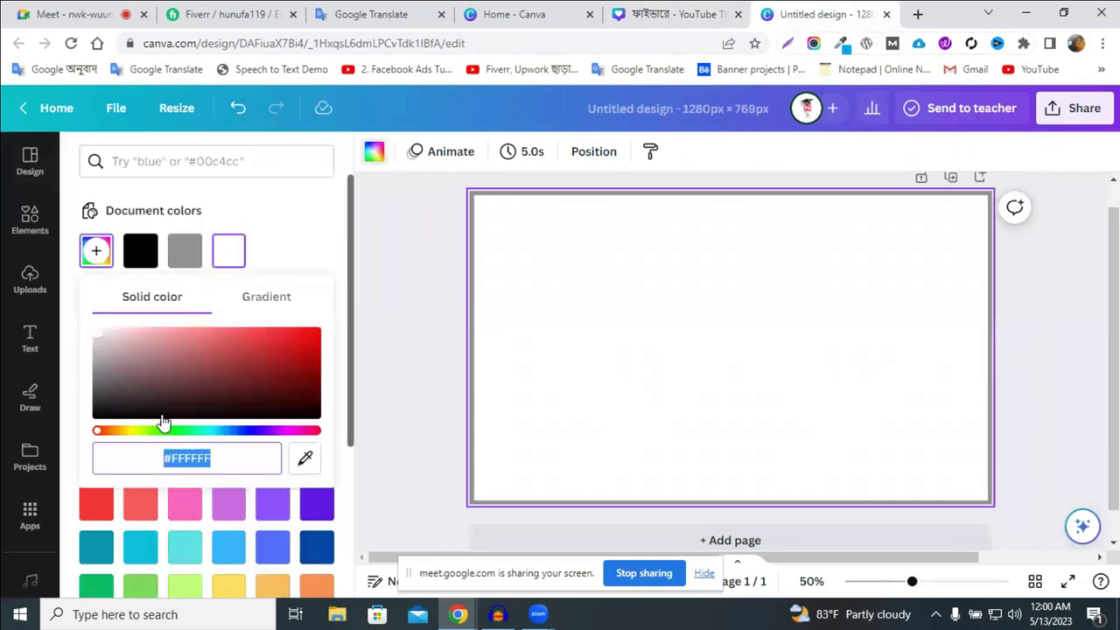
pyautogui.rightClick(186, 465)
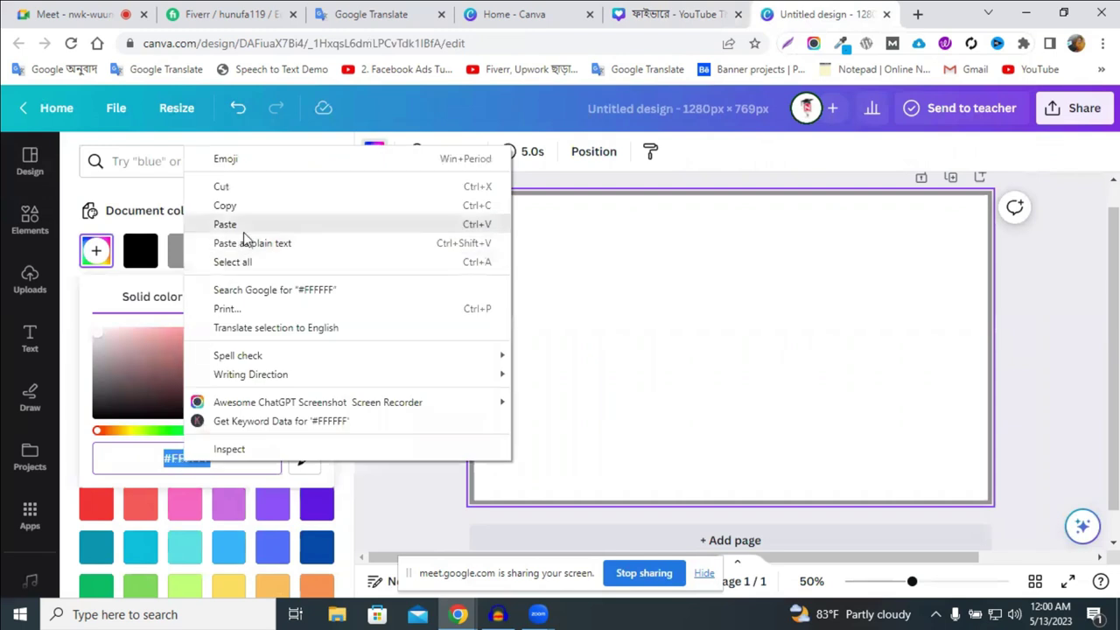
pyautogui.click(243, 232)
pyautogui.click(438, 378)
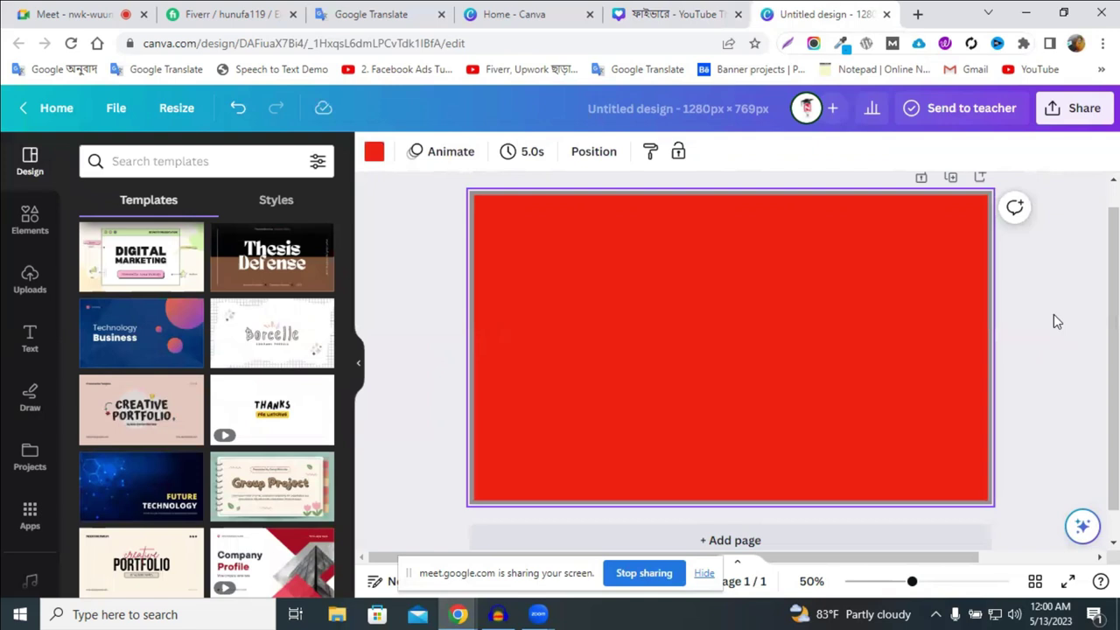
# Select the left and top border strips together and color them white
pyautogui.click(449, 193)
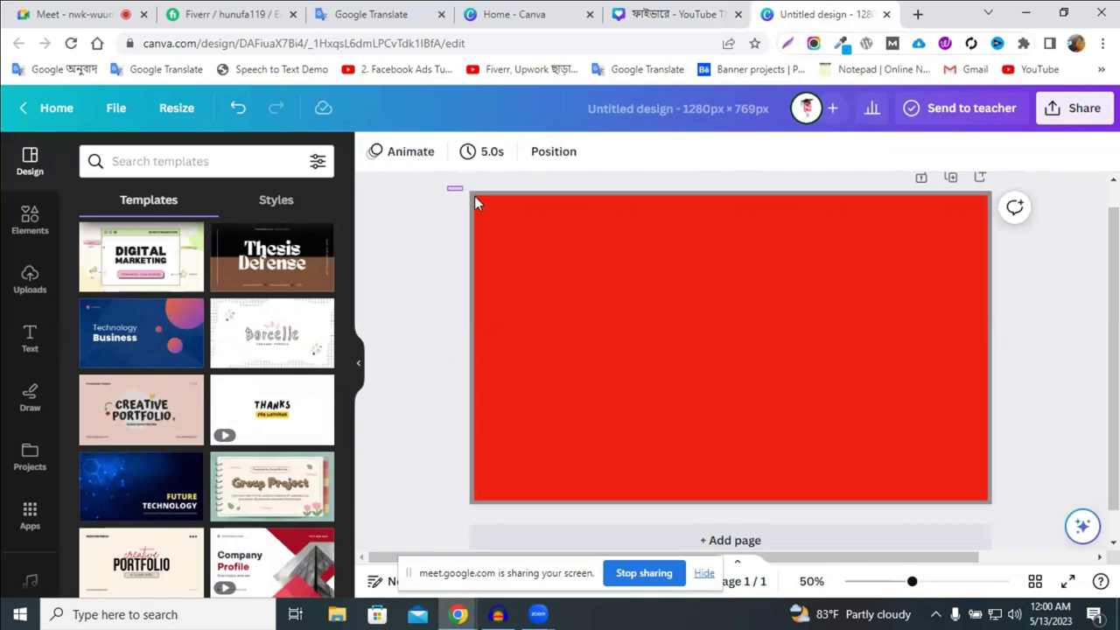
pyautogui.hotkey('ctrl', 'a')
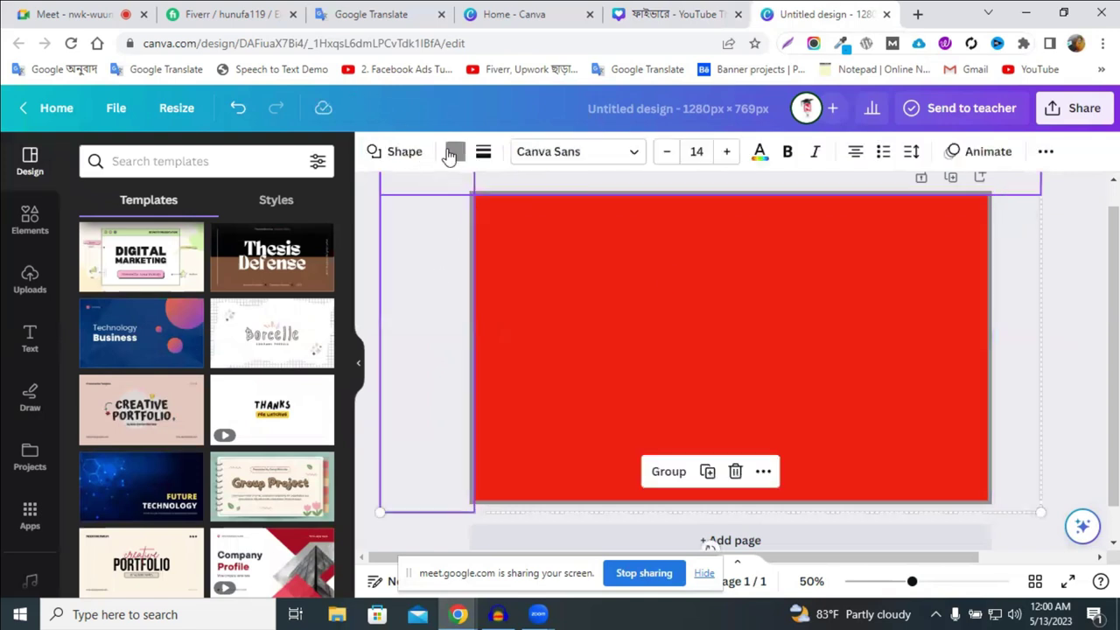
pyautogui.click(453, 152)
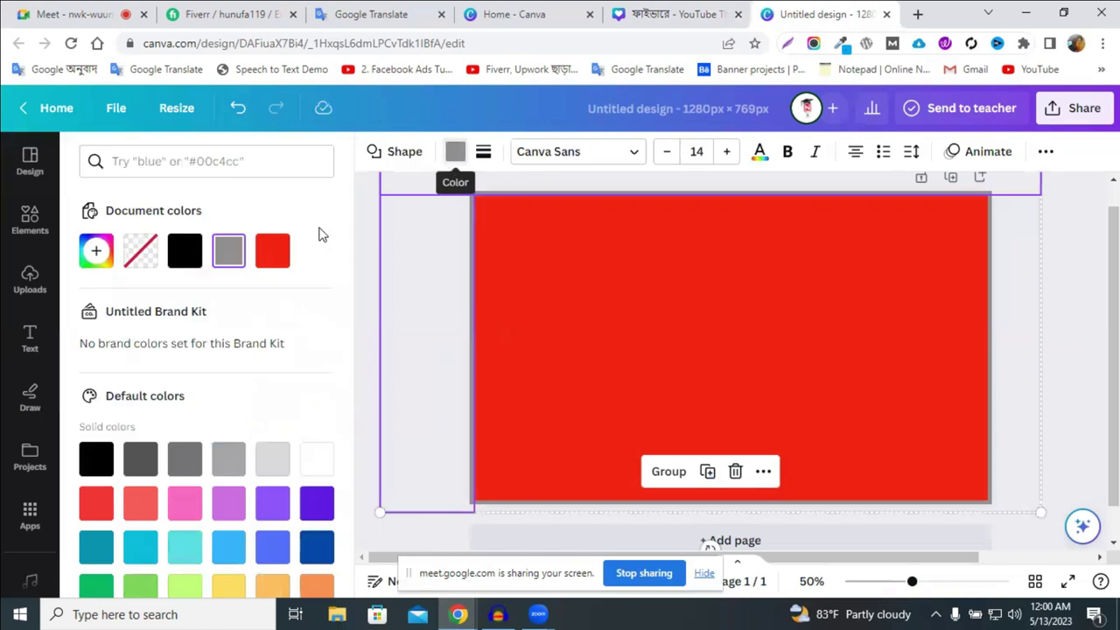
pyautogui.click(316, 461)
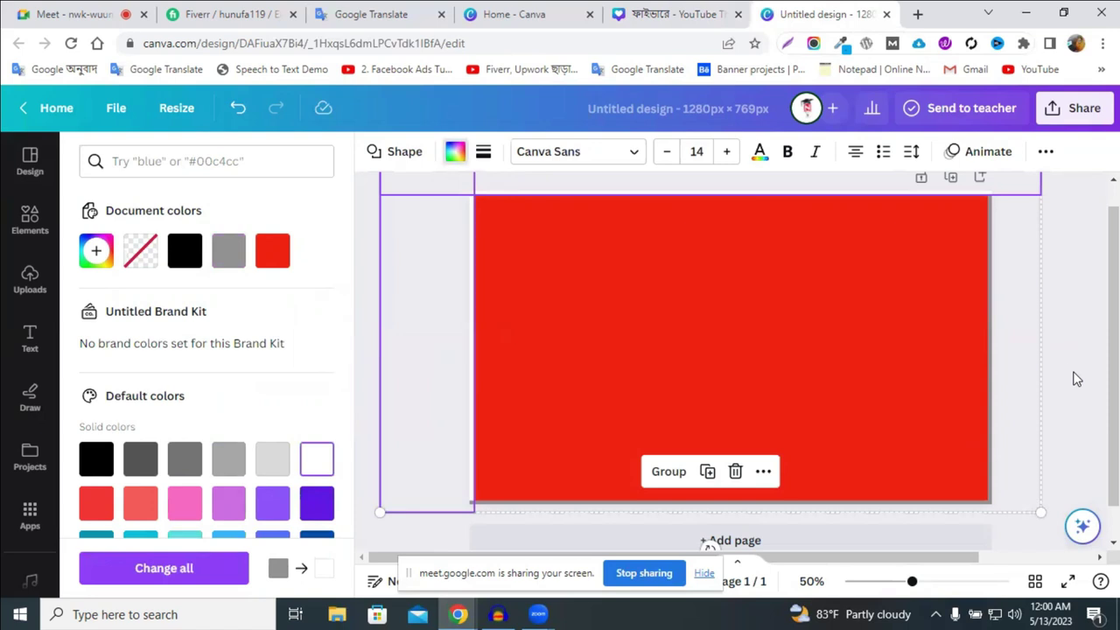
pyautogui.click(766, 330)
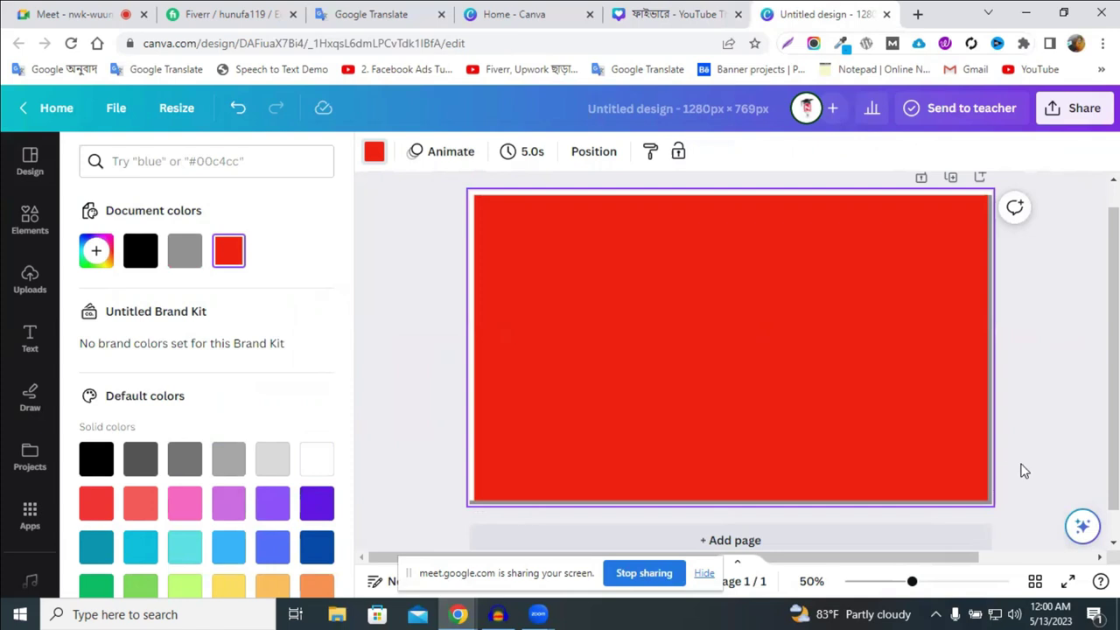
# Color the bottom border strip white
pyautogui.scroll(-1, 1024, 471)
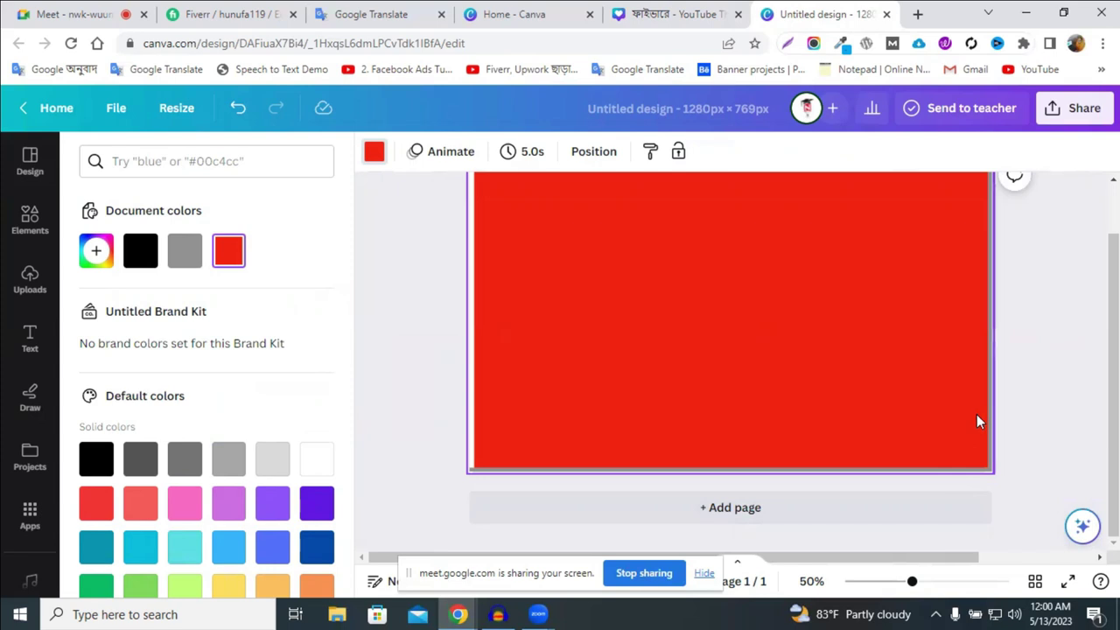
pyautogui.scroll(1, 973, 419)
pyautogui.scroll(-1, 974, 419)
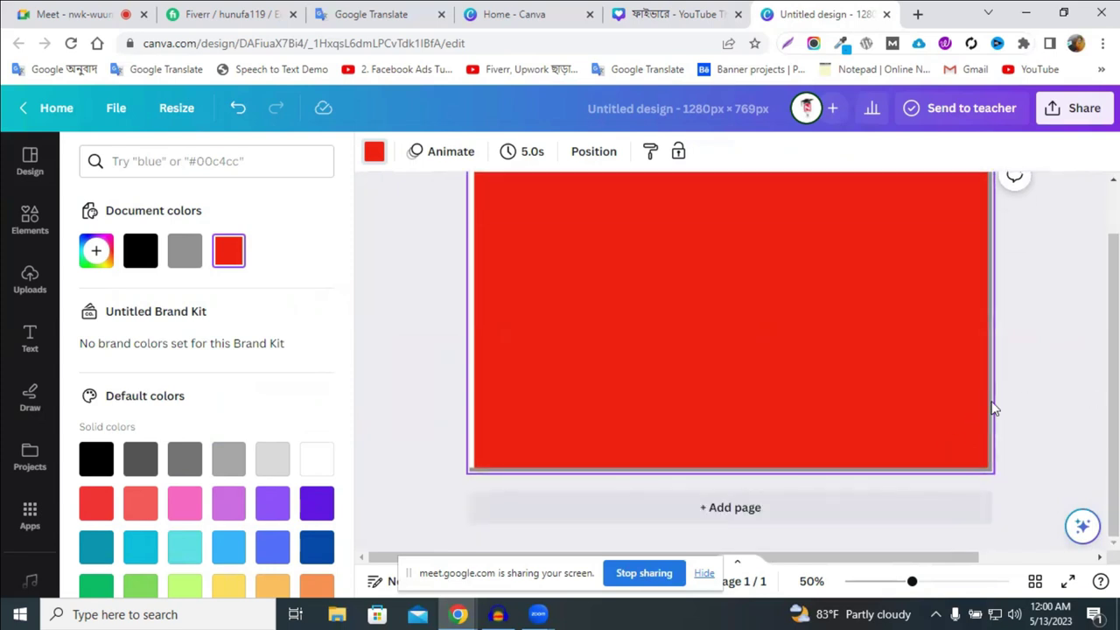
pyautogui.click(970, 477)
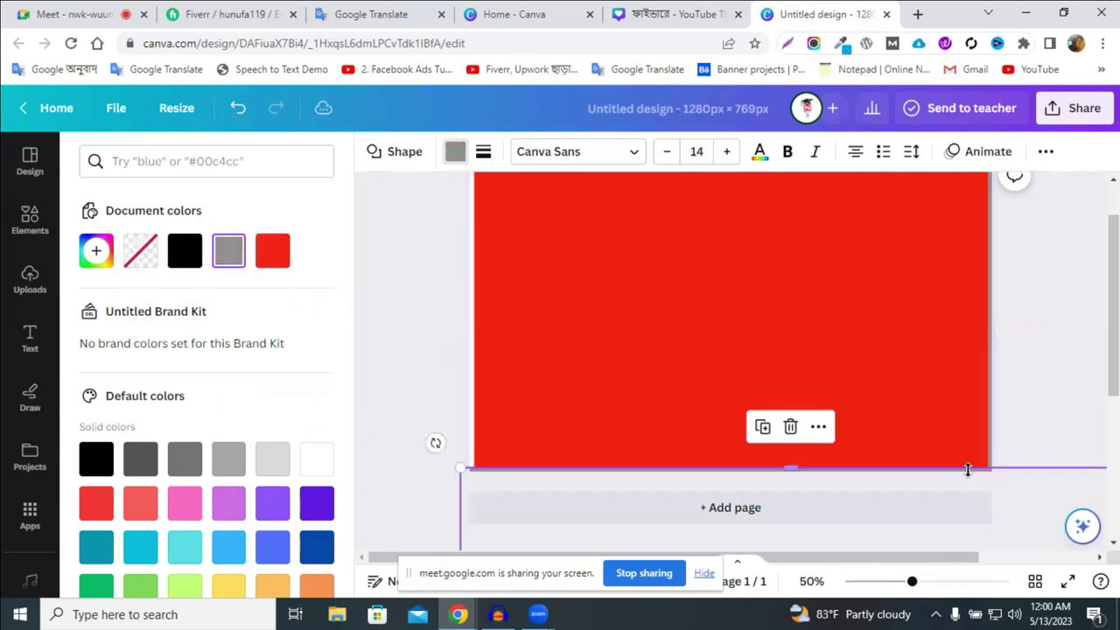
pyautogui.click(326, 467)
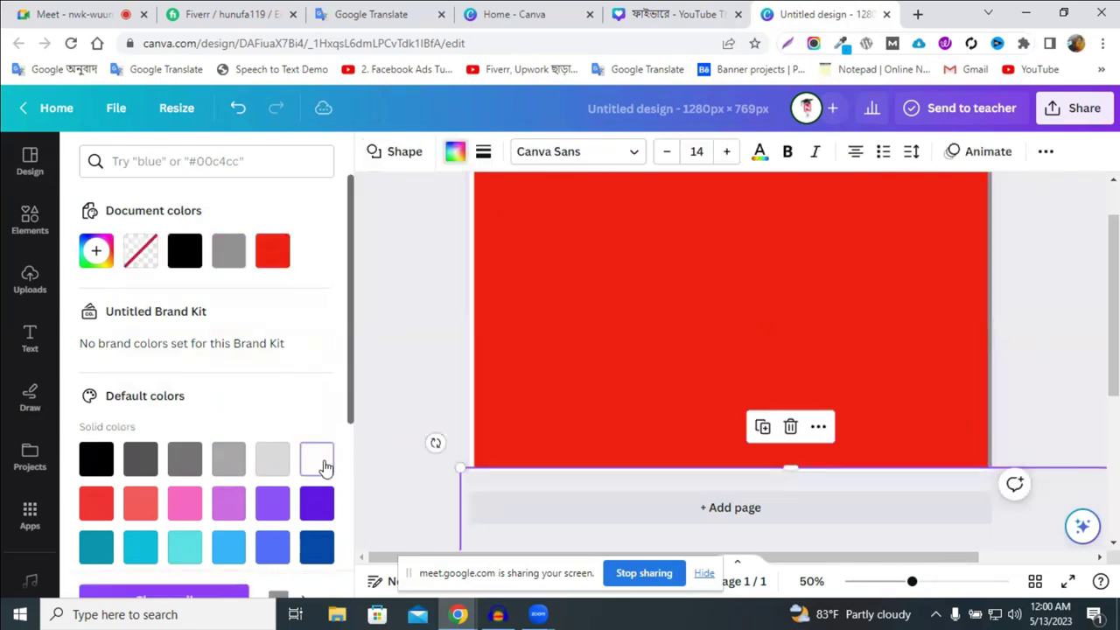
# Color the right border strip white to match the other three sides
pyautogui.click(986, 365)
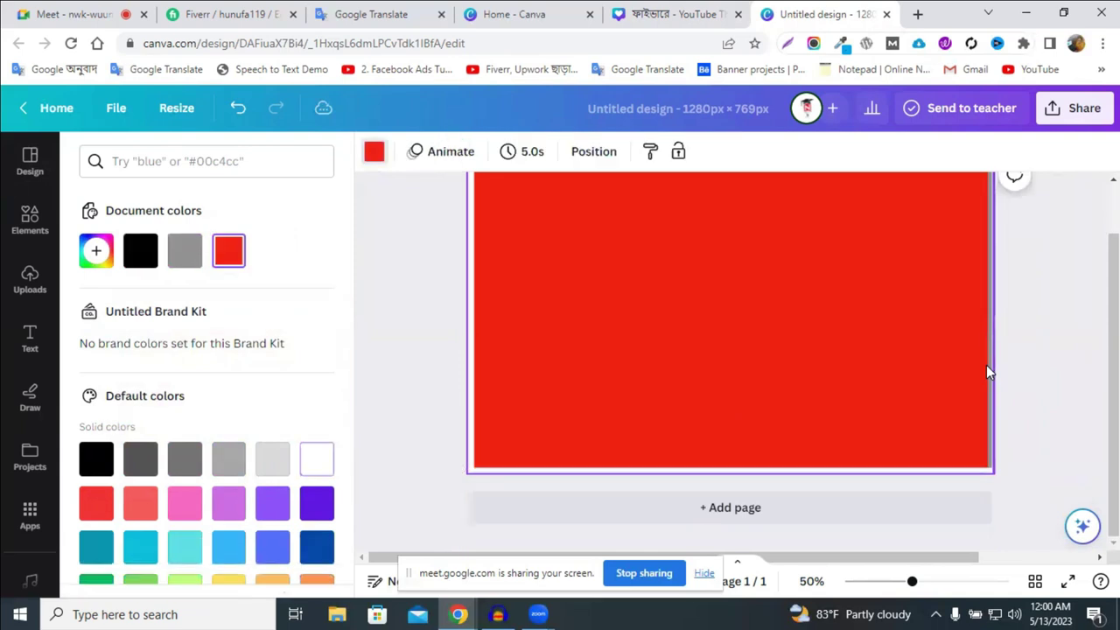
pyautogui.click(989, 360)
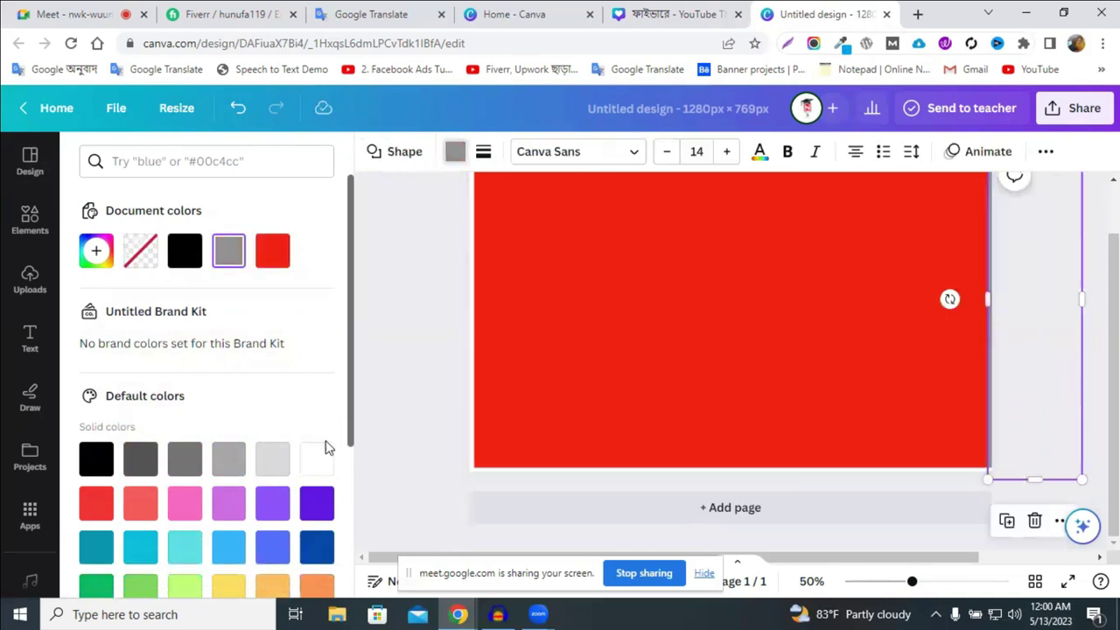
pyautogui.click(316, 459)
pyautogui.click(416, 351)
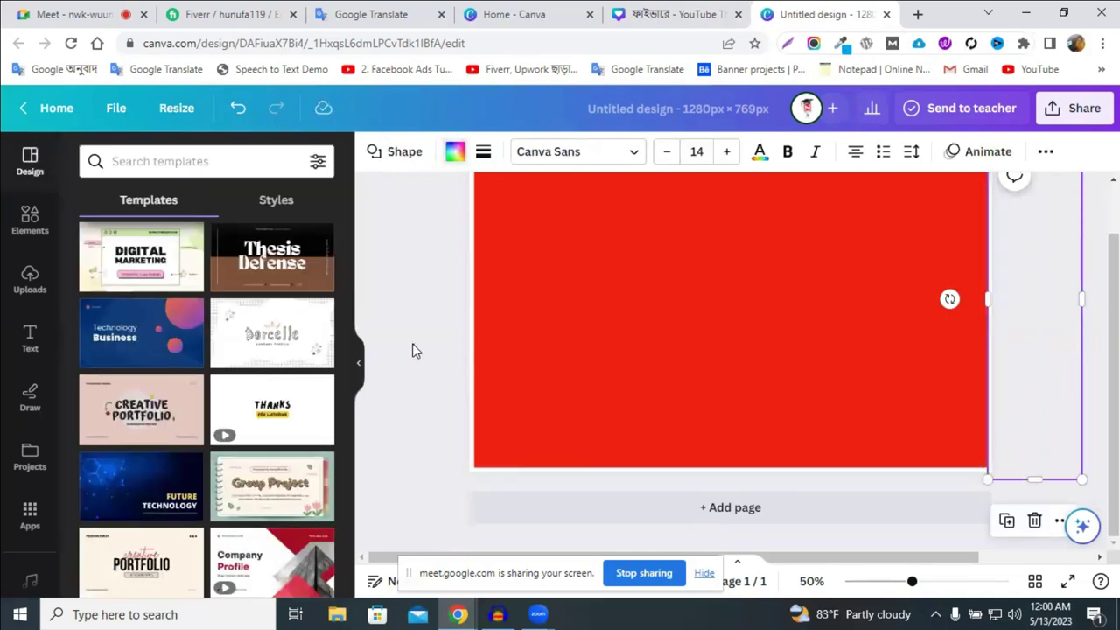
# Inspect the white border along all four sides of the red page
pyautogui.scroll(-1, 699, 317)
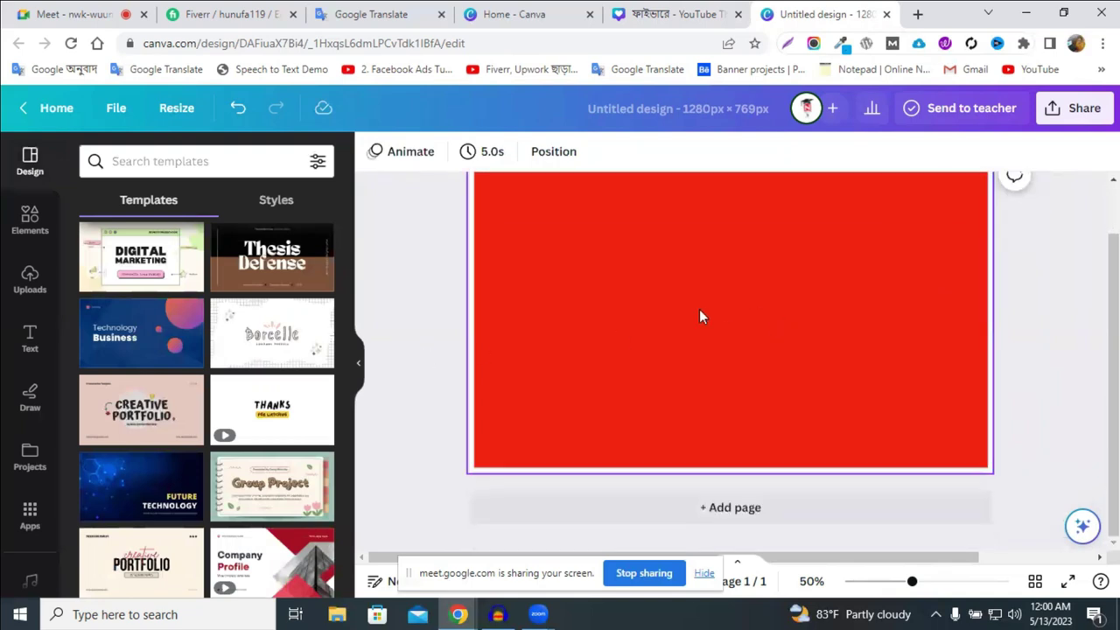
pyautogui.scroll(1, 701, 324)
pyautogui.scroll(-1, 701, 323)
pyautogui.scroll(1, 701, 295)
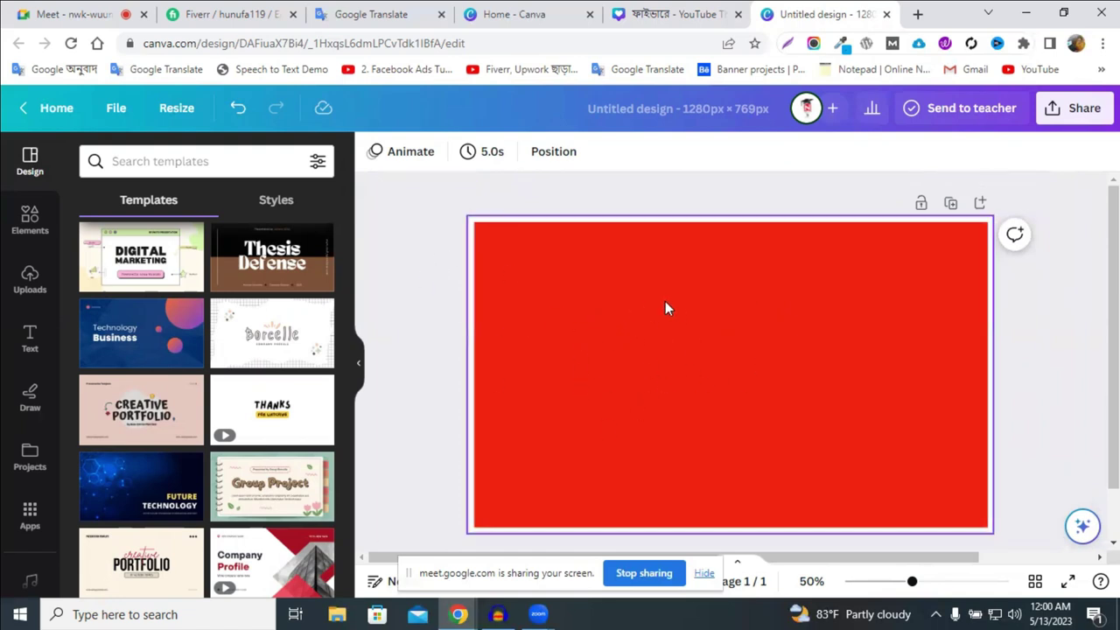
pyautogui.scroll(-1, 669, 298)
pyautogui.scroll(1, 730, 285)
pyautogui.scroll(-1, 788, 306)
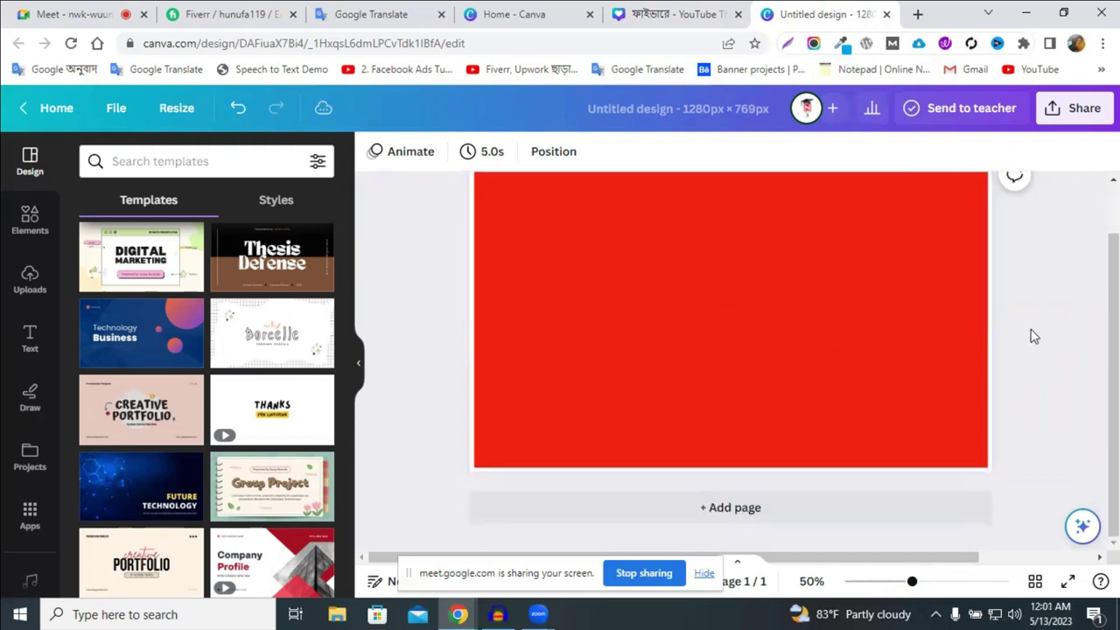
pyautogui.scroll(1, 1032, 336)
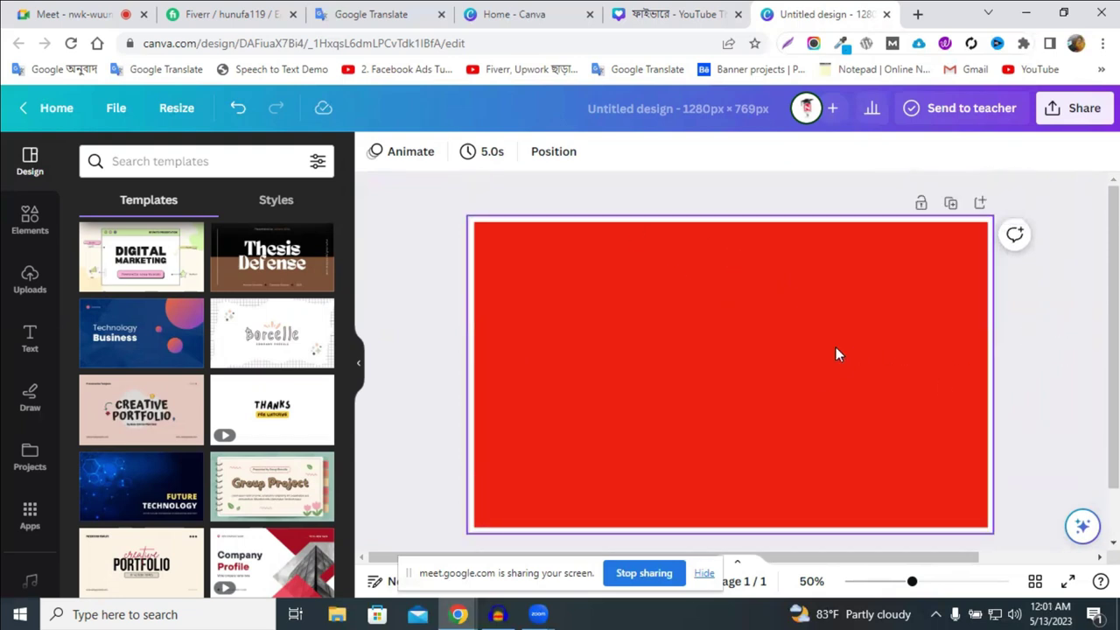
# Look at the slanted yellow panel in the existing thumbnail design as a reference, and return to the 1280 × 769 px design
pyautogui.click(674, 14)
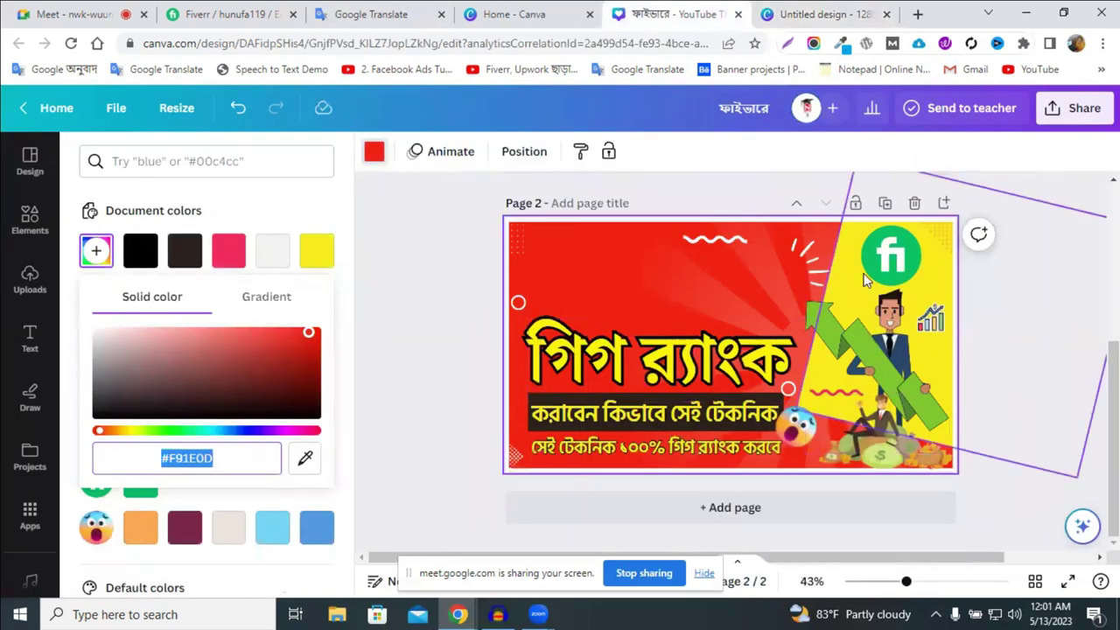
pyautogui.rightClick(845, 263)
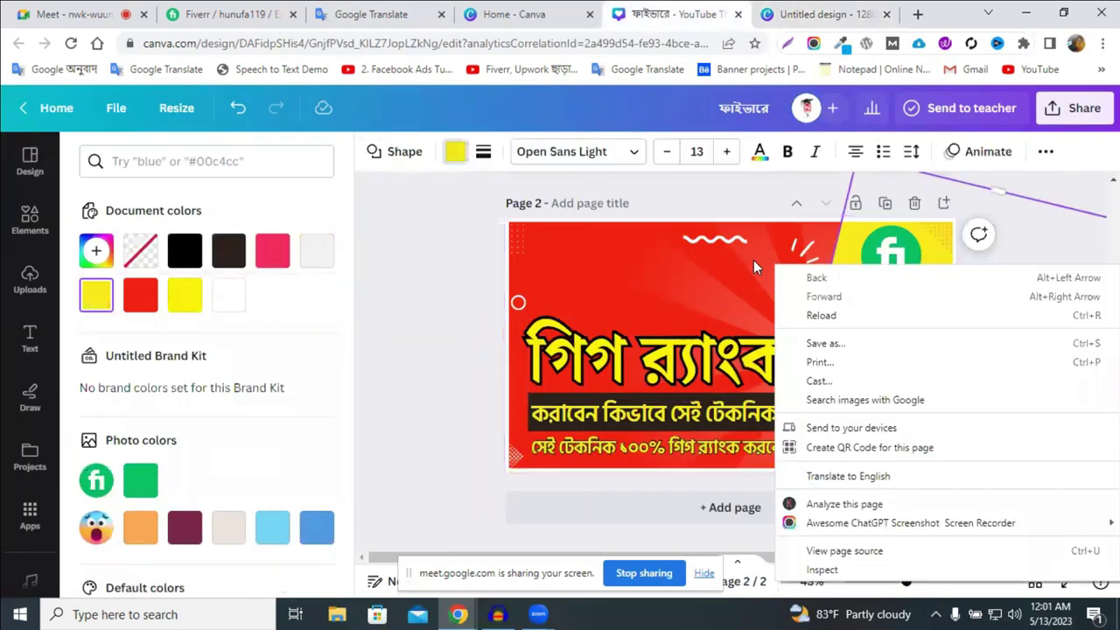
pyautogui.click(572, 271)
pyautogui.click(570, 267)
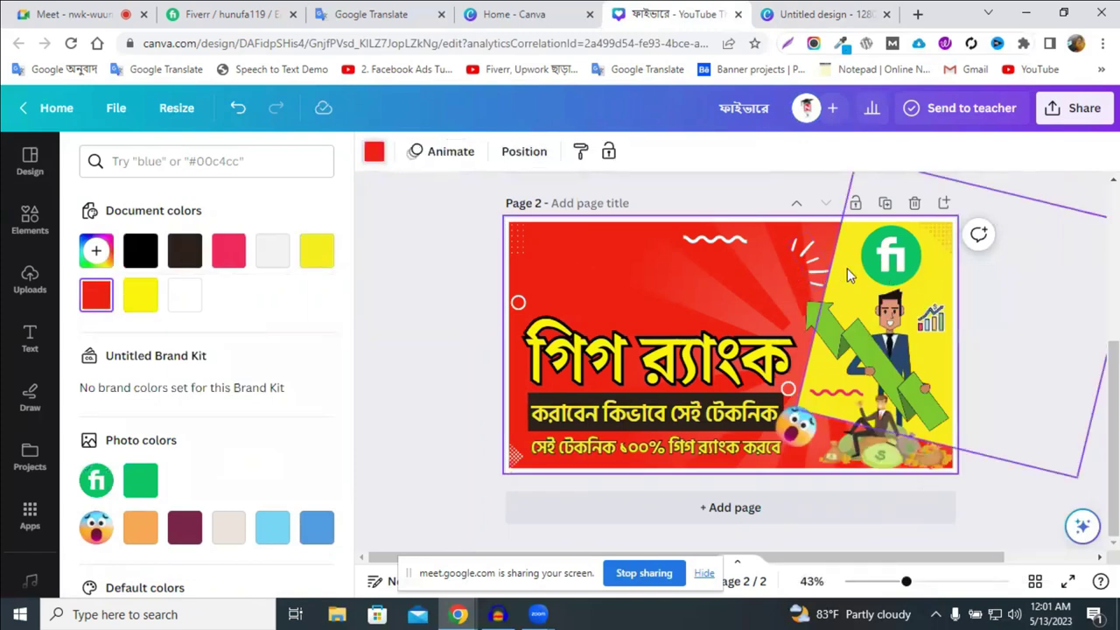
pyautogui.click(822, 14)
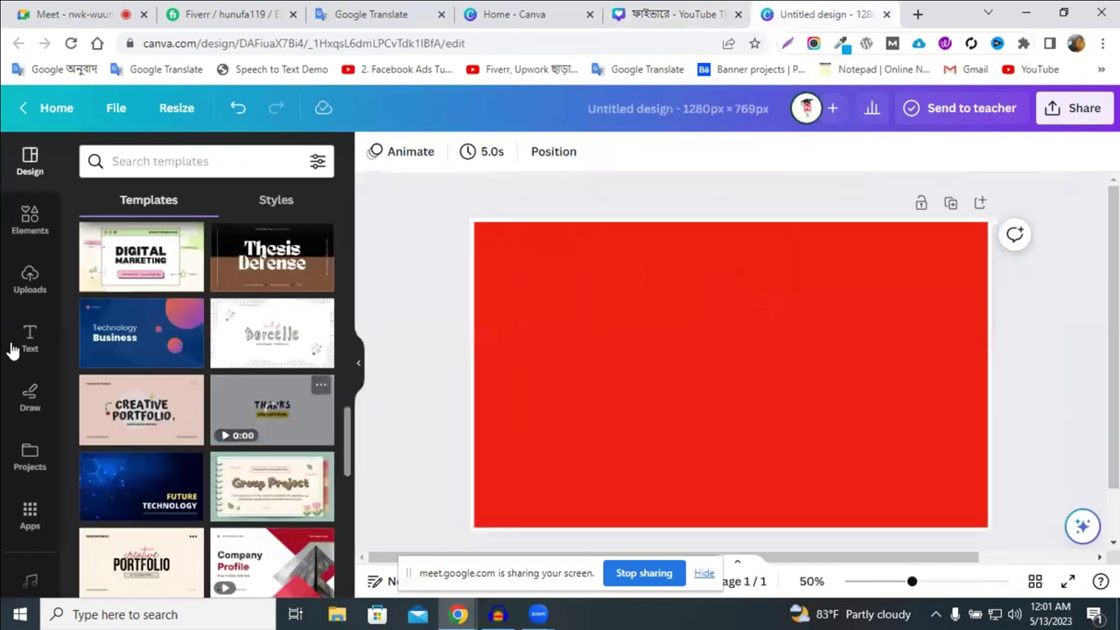
# Add a square shape to the red page and place it near the page's right side
pyautogui.click(28, 230)
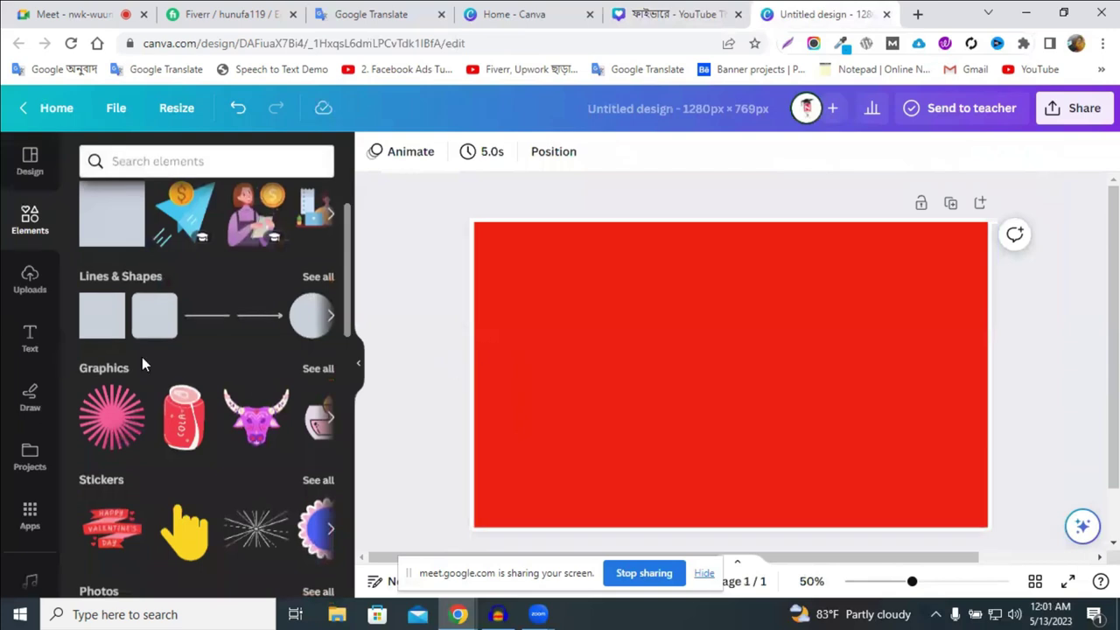
pyautogui.click(87, 325)
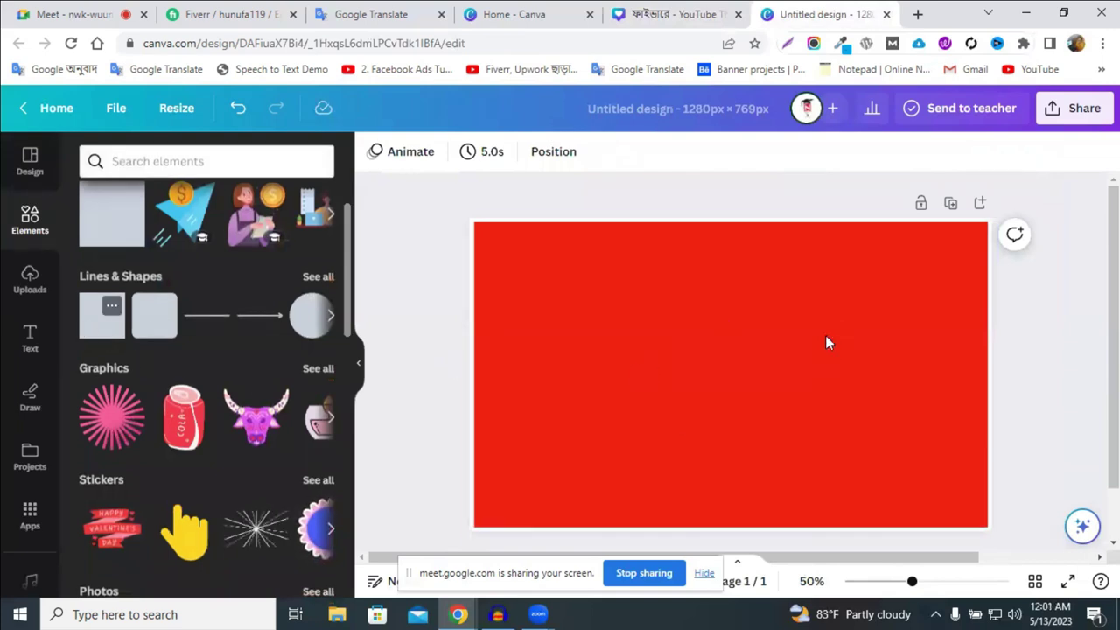
pyautogui.moveTo(733, 346); pyautogui.dragTo(890, 323)
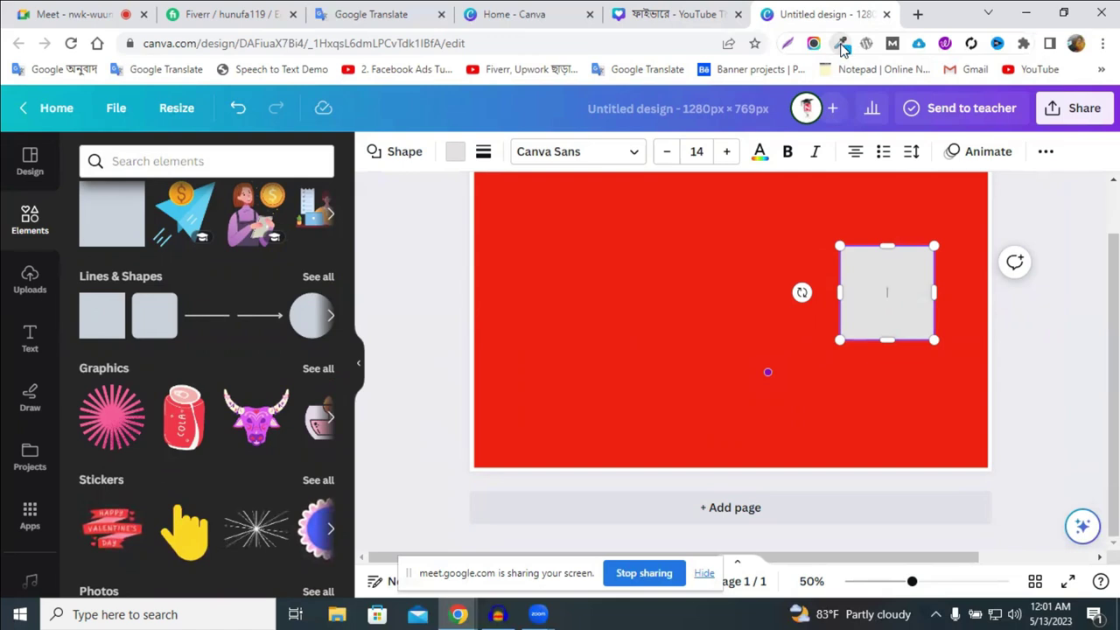
# Sample the light blue of the paper plane graphic with the ColorZilla page color picker and copy its hex code
pyautogui.click(842, 46)
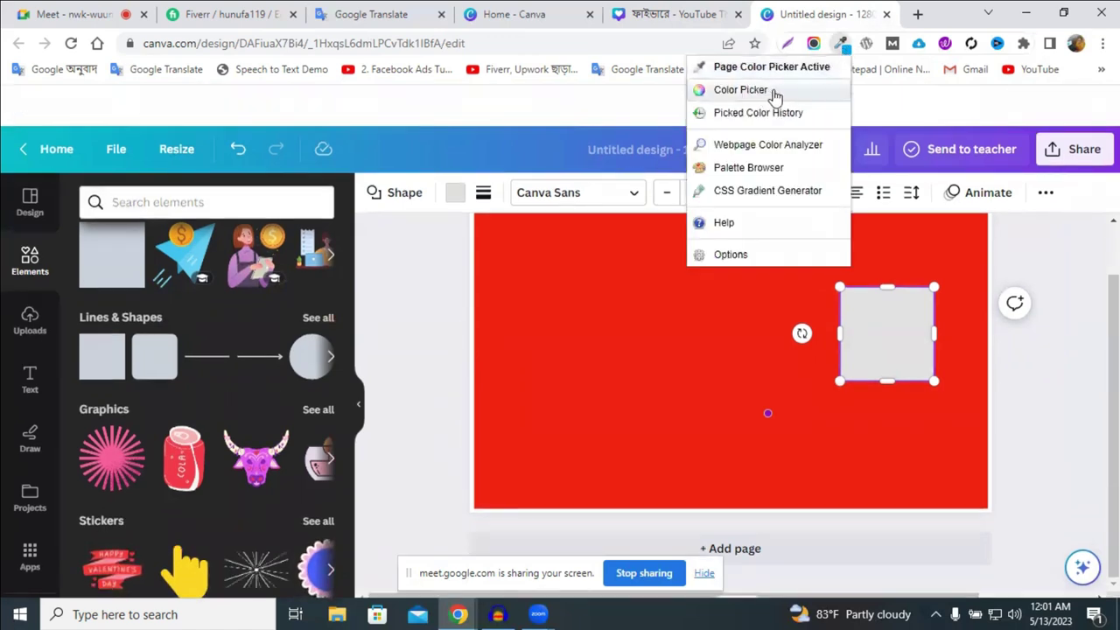
pyautogui.click(774, 92)
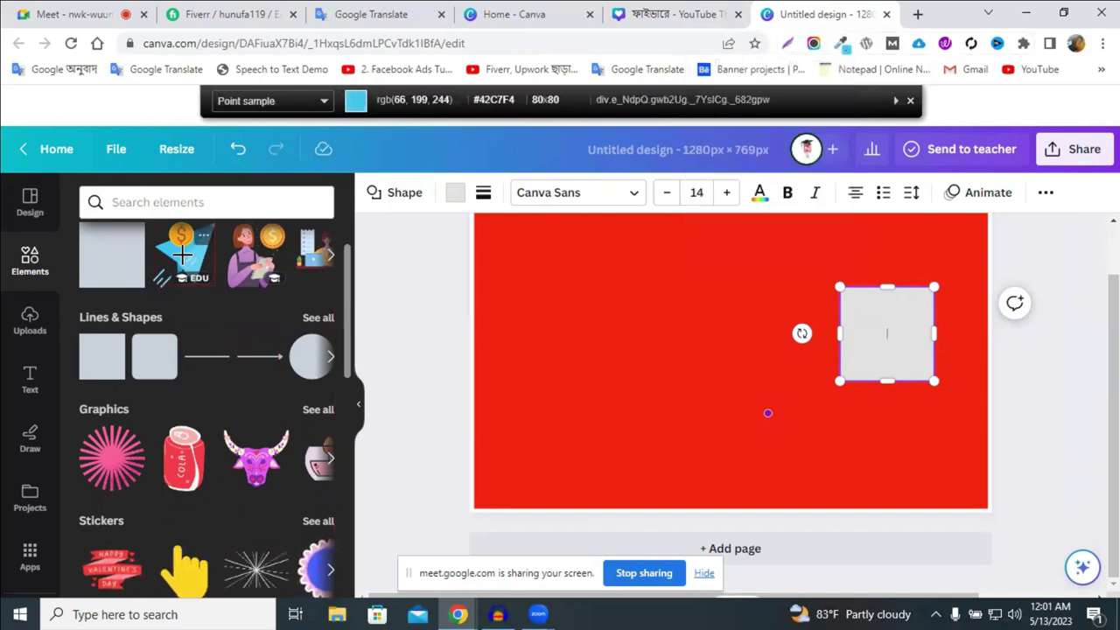
pyautogui.click(183, 254)
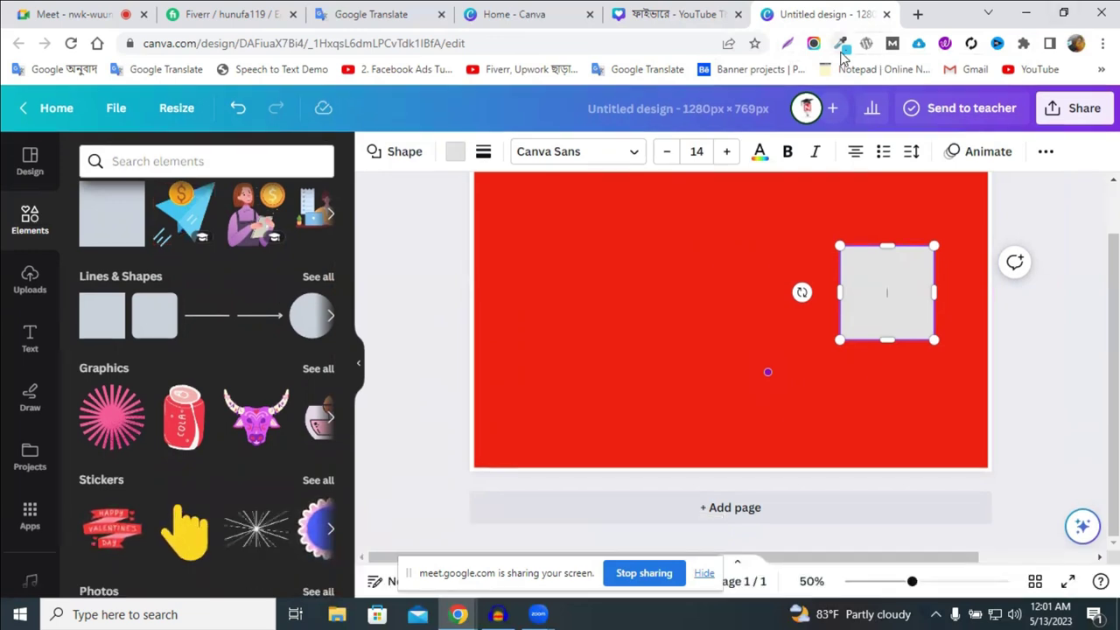
pyautogui.click(840, 44)
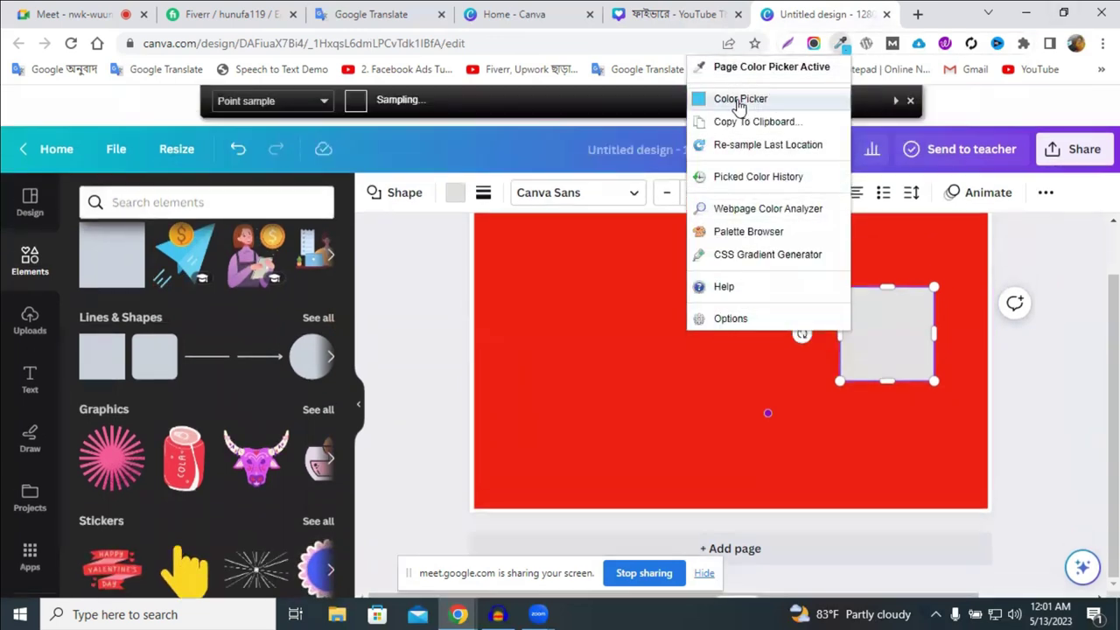
pyautogui.click(740, 99)
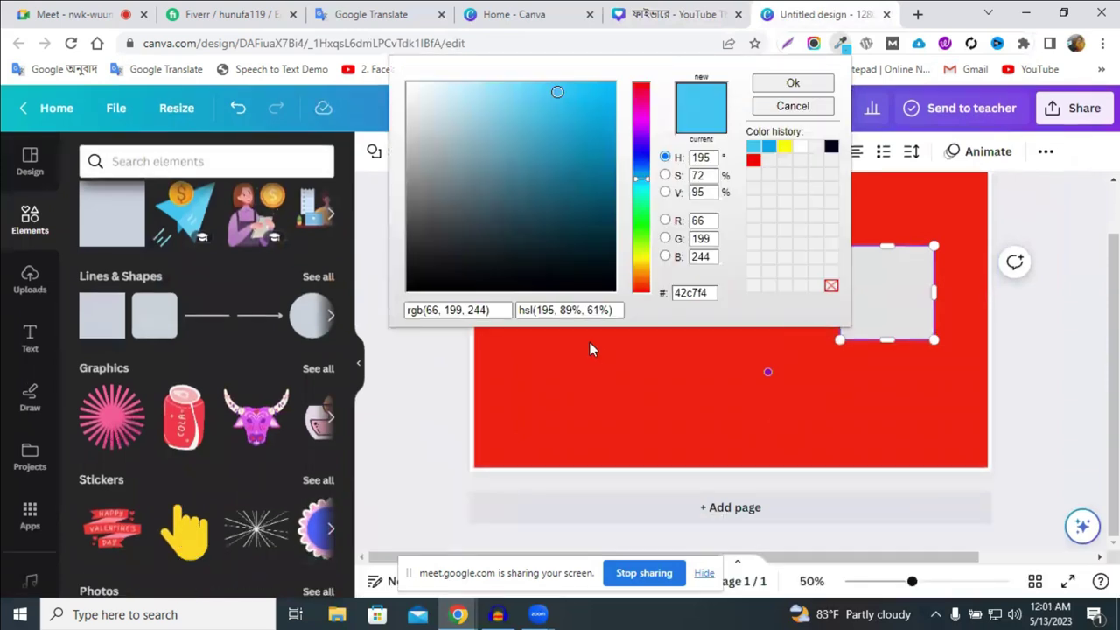
pyautogui.doubleClick(692, 292)
pyautogui.rightClick(690, 292)
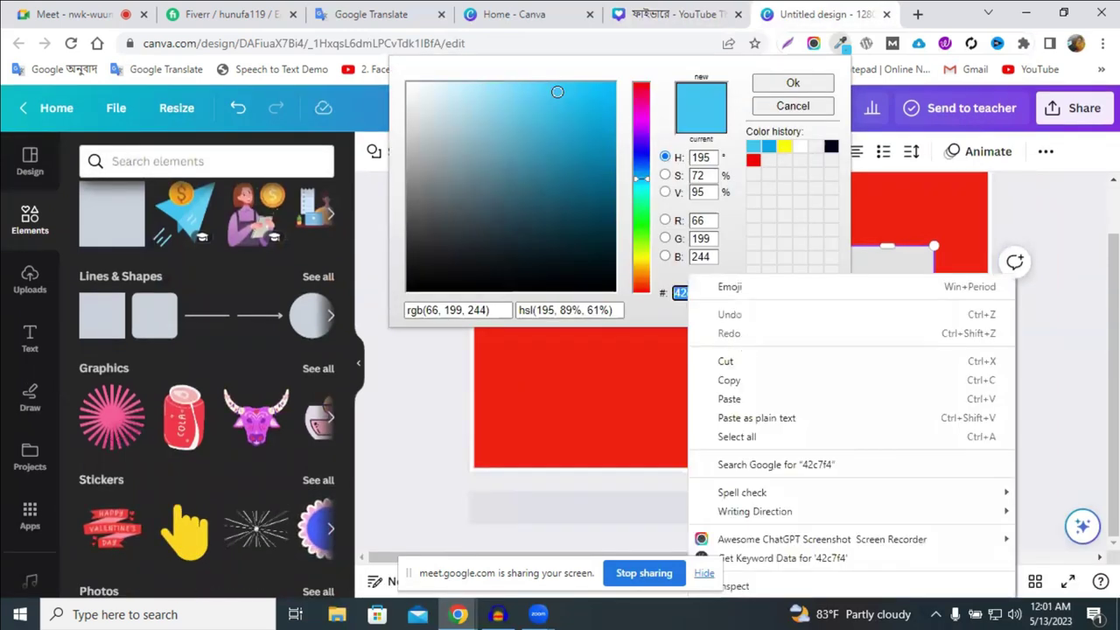
pyautogui.click(761, 380)
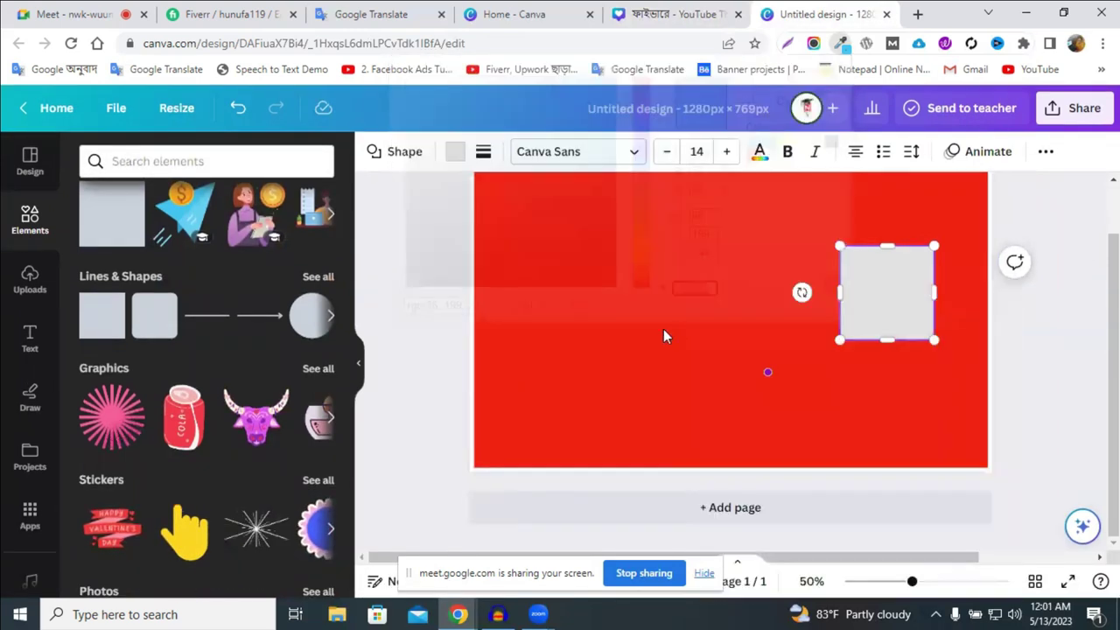
# Try sampling further colors from the stickers and graphics with the page color picker
pyautogui.doubleClick(906, 311)
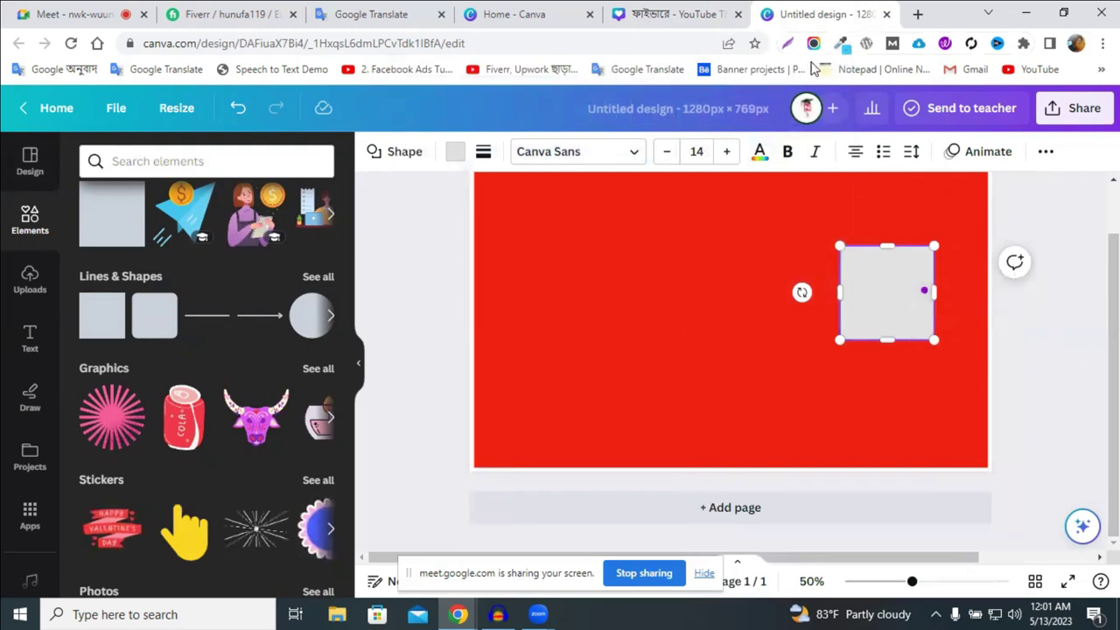
pyautogui.click(840, 43)
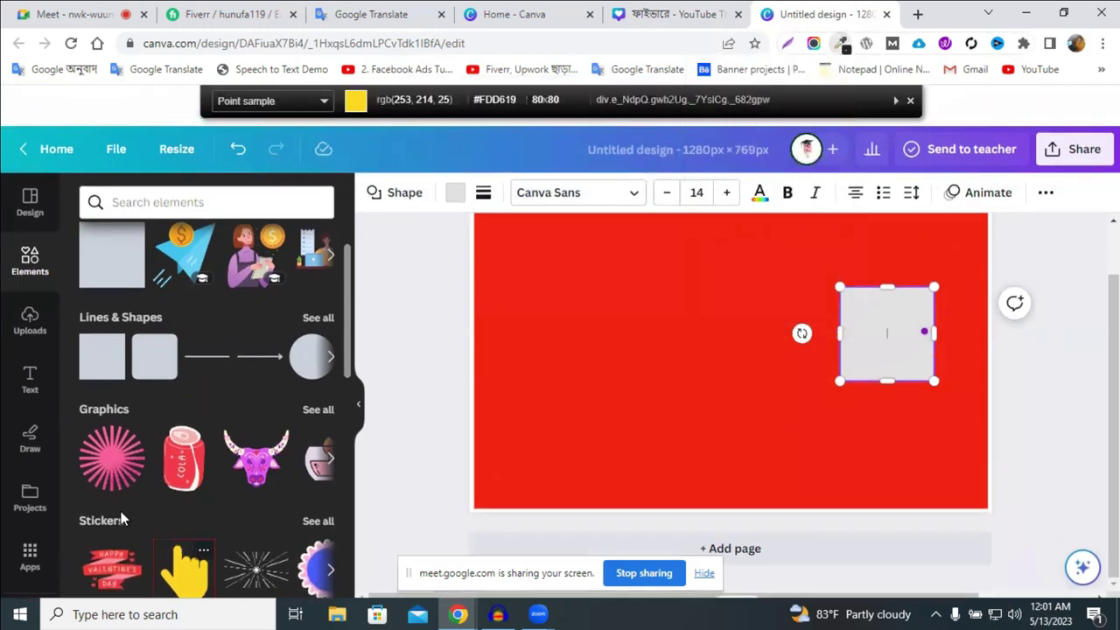
pyautogui.click(897, 72)
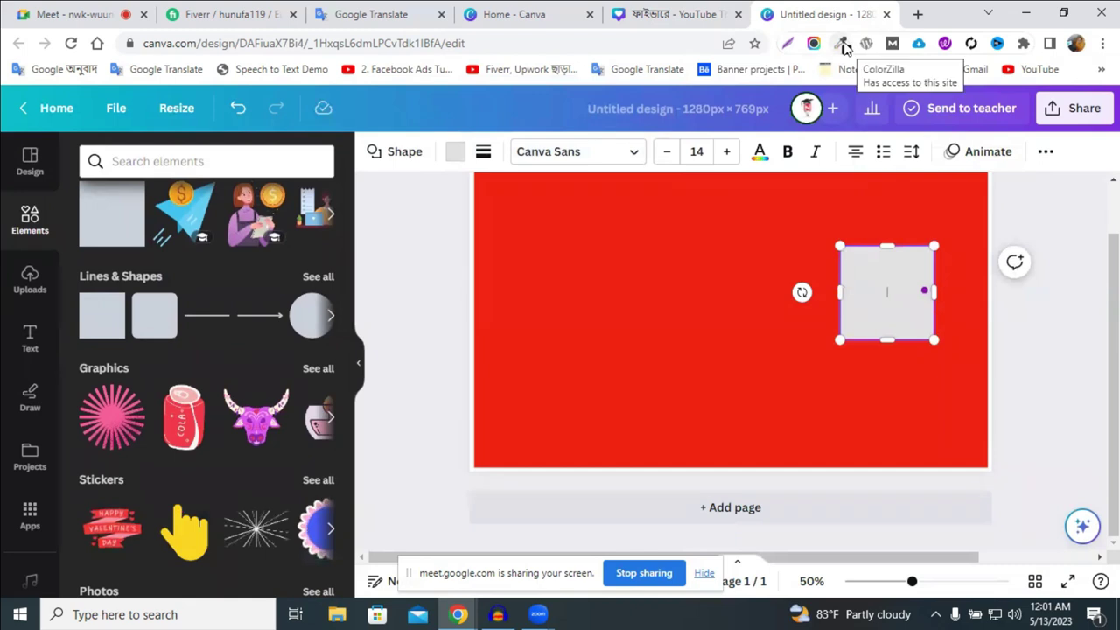
pyautogui.click(844, 48)
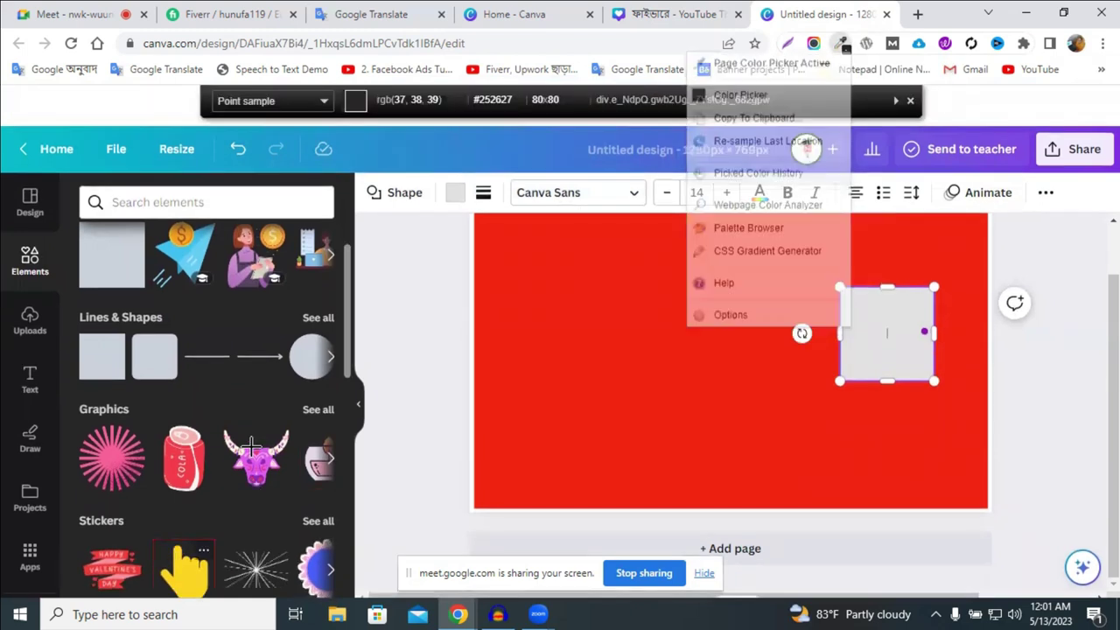
pyautogui.click(251, 447)
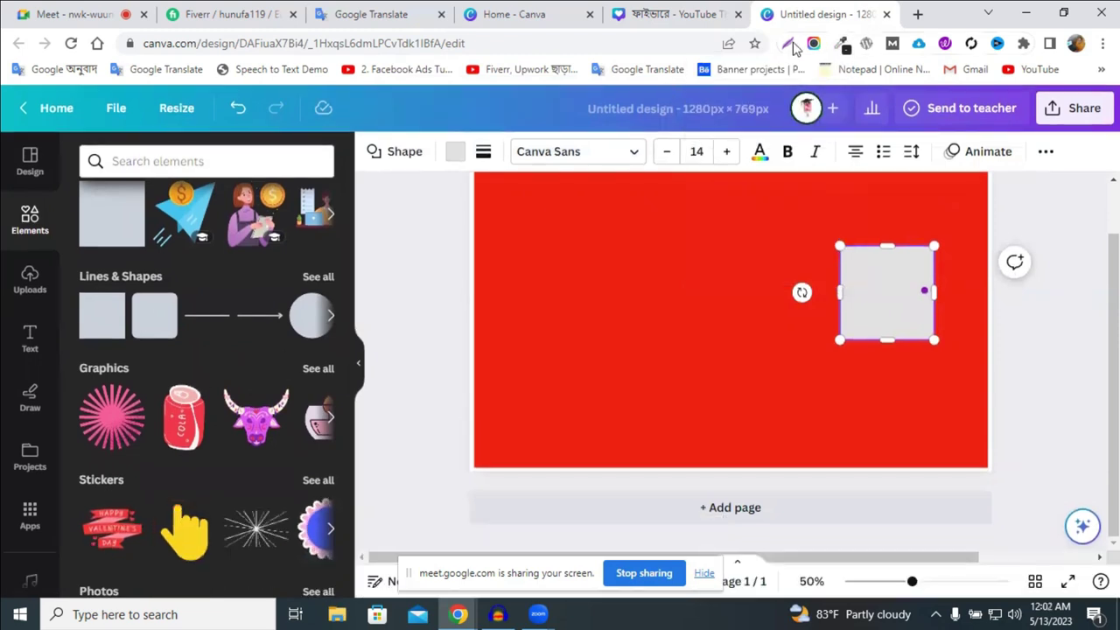
# Sample the orange-brown color of the coin beside the woman graphic with the page color picker
pyautogui.click(842, 44)
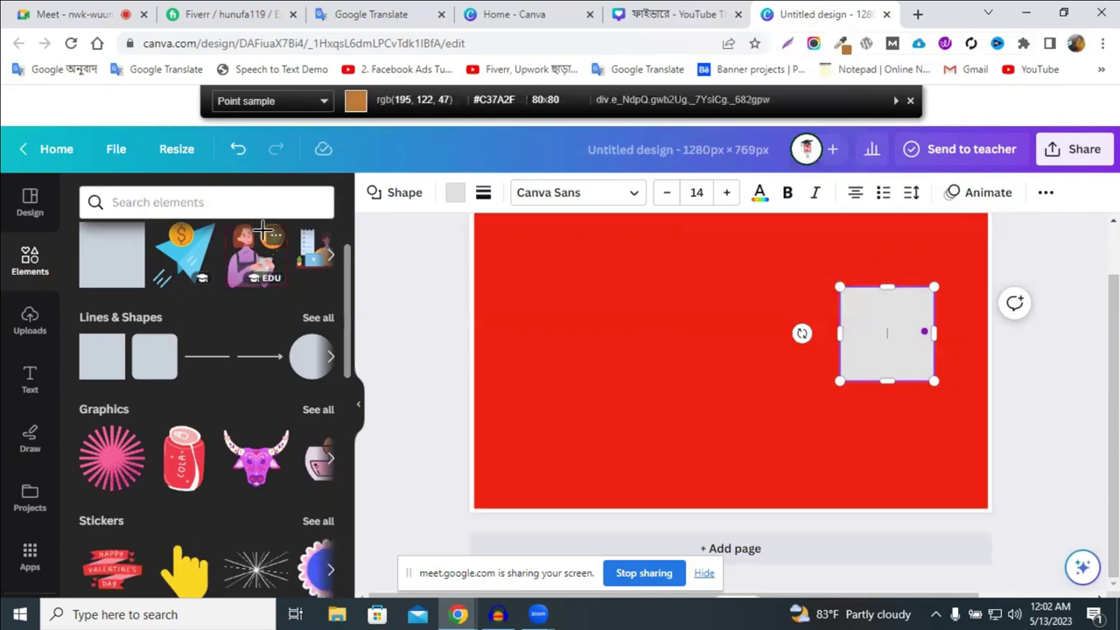
pyautogui.click(843, 45)
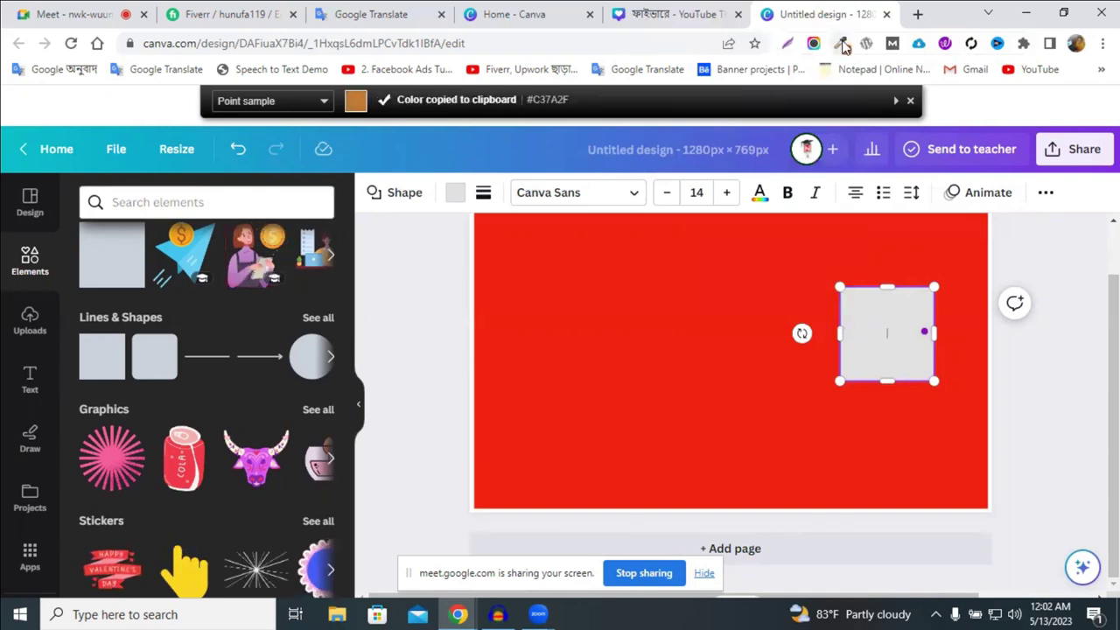
pyautogui.click(843, 45)
# Brighten the sampled orange to f27f0c in the ColorZilla color picker and copy its hex code
pyautogui.click(741, 99)
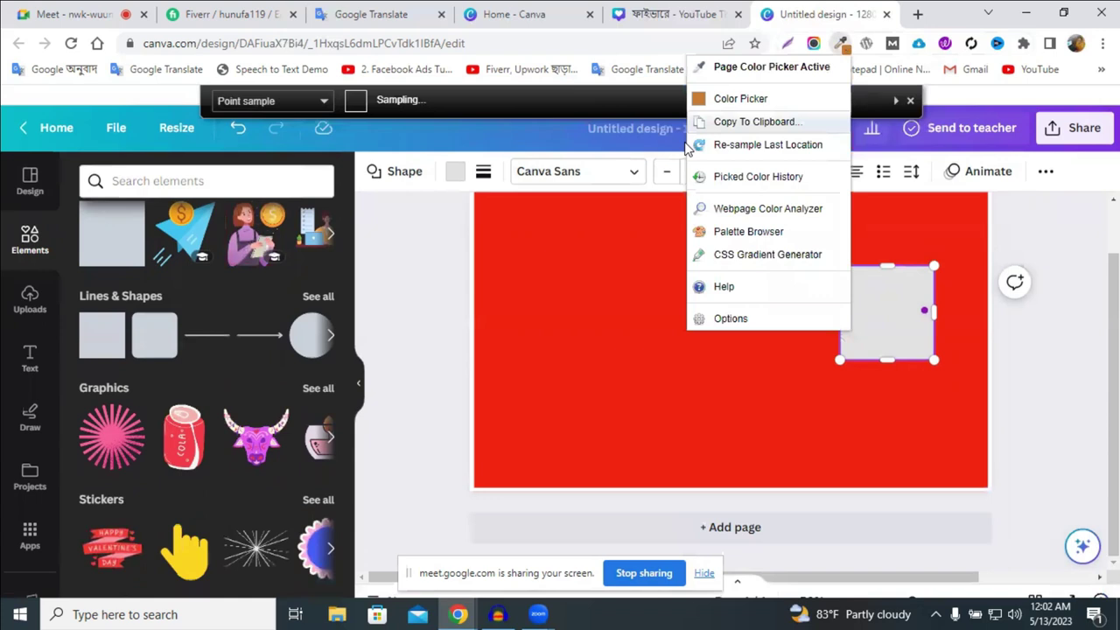
pyautogui.click(750, 187)
pyautogui.click(602, 110)
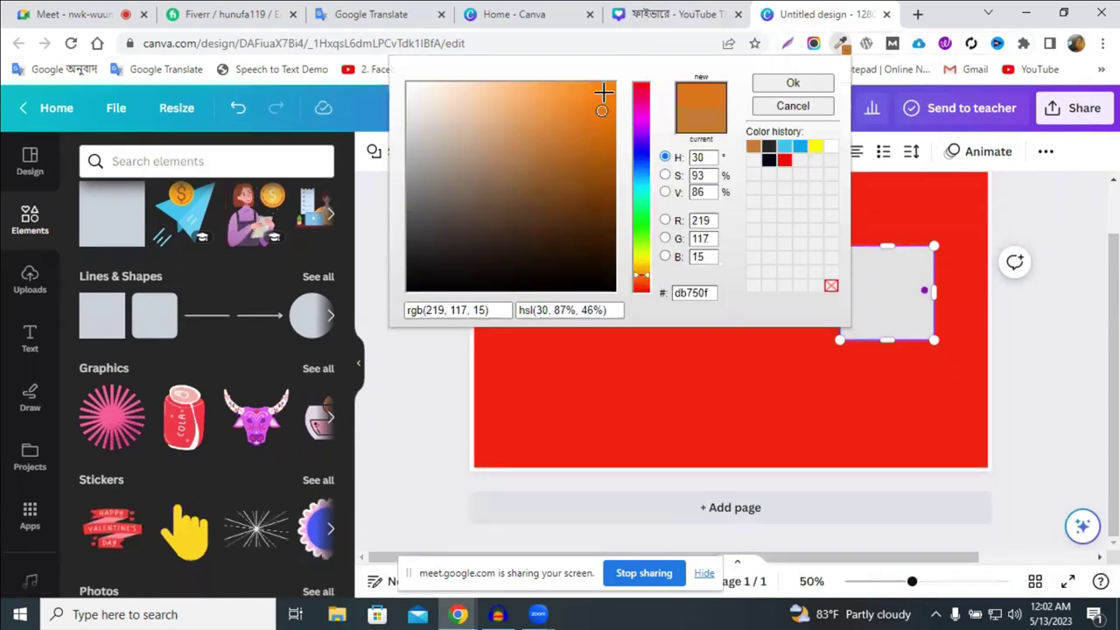
pyautogui.doubleClick(702, 292)
pyautogui.hotkey('ctrl', 'v')
pyautogui.doubleClick(702, 293)
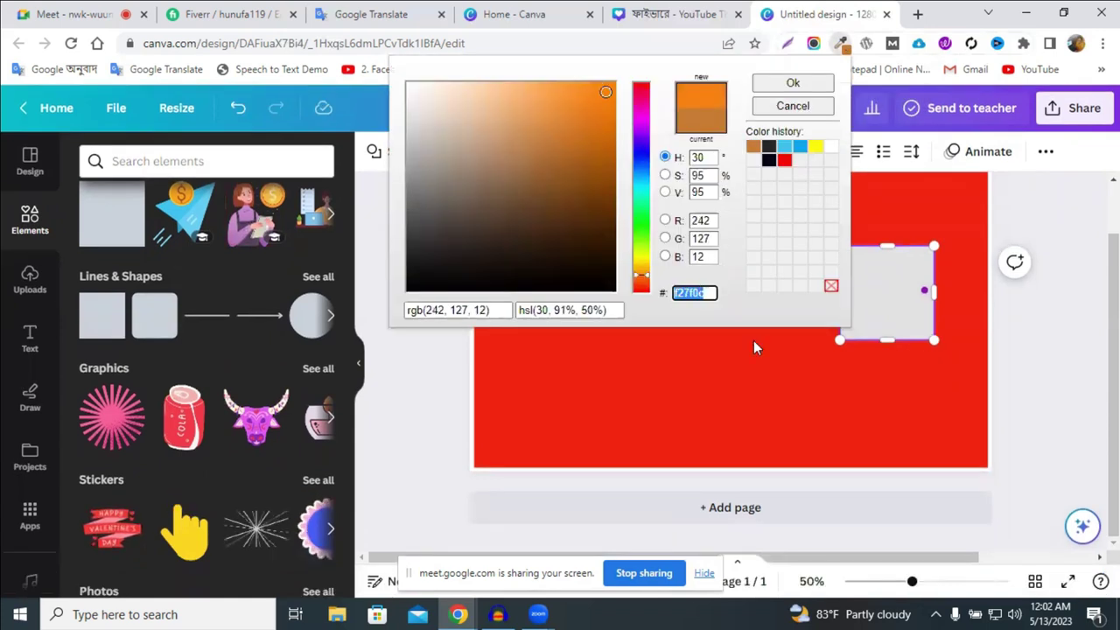
pyautogui.hotkey('shift', 'F10')
pyautogui.click(884, 287)
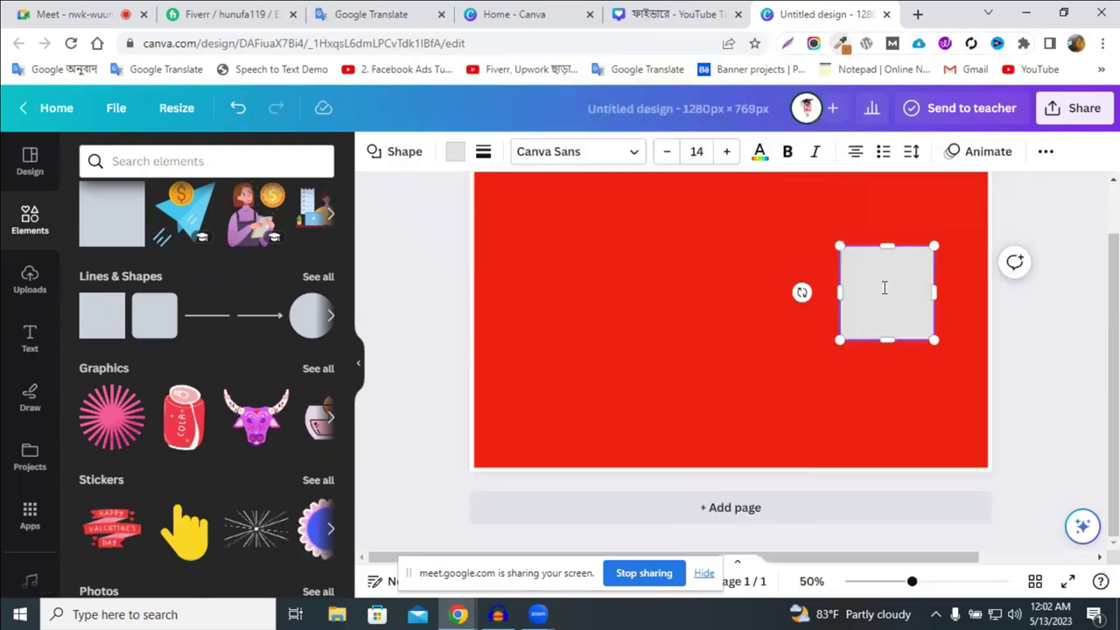
# Fill the grey square with a custom solid bright yellow
pyautogui.press('Escape')
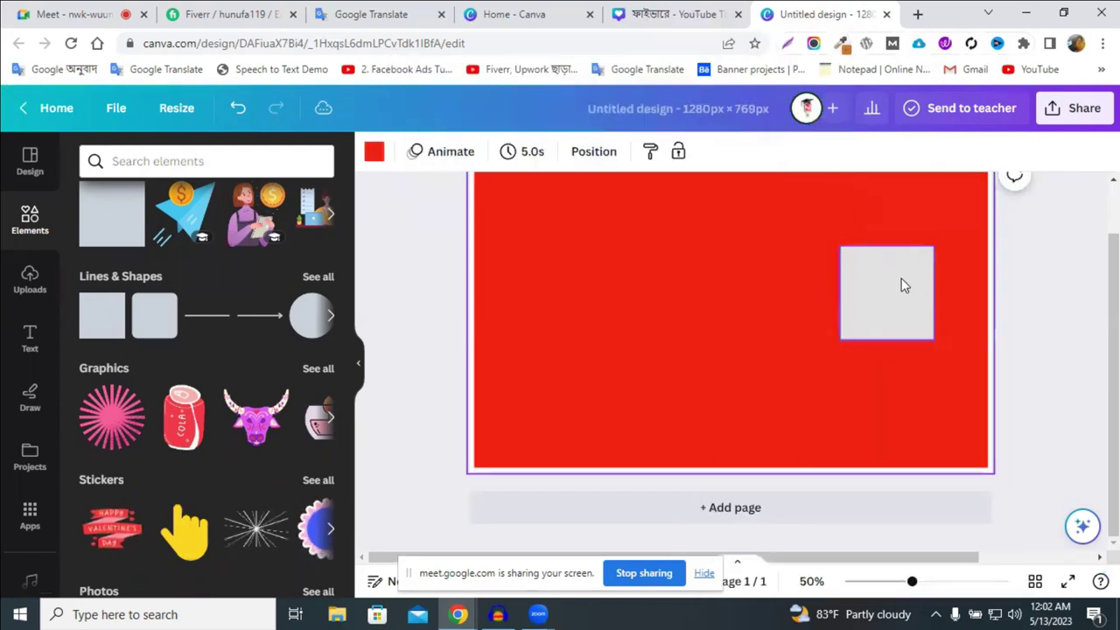
pyautogui.press('Tab')
pyautogui.click(455, 154)
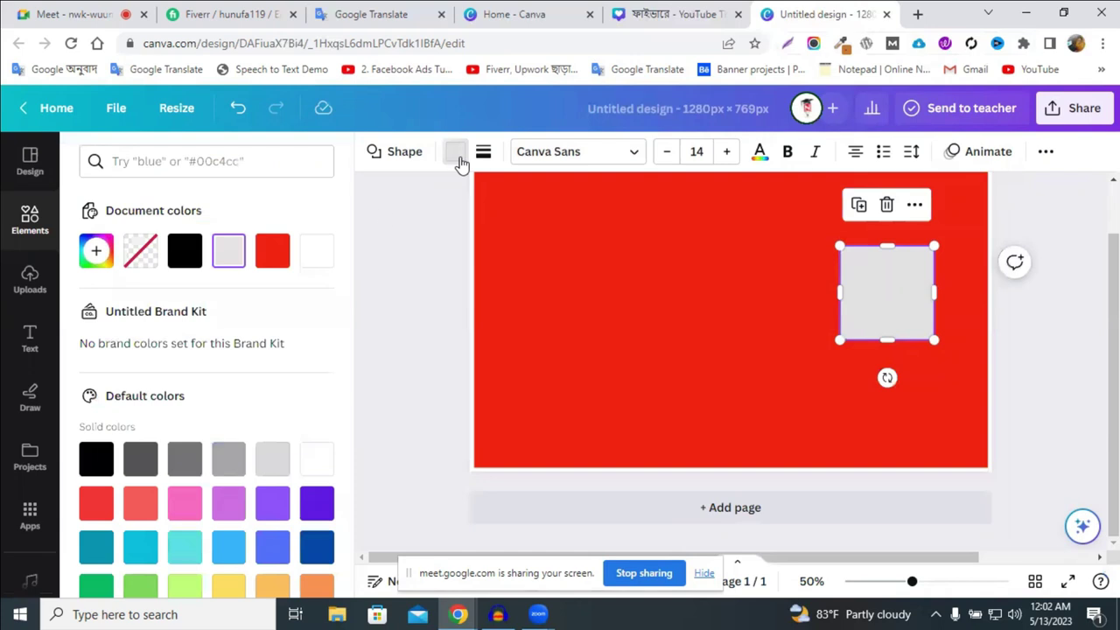
pyautogui.click(97, 251)
pyautogui.click(187, 458)
pyautogui.rightClick(198, 461)
pyautogui.click(282, 210)
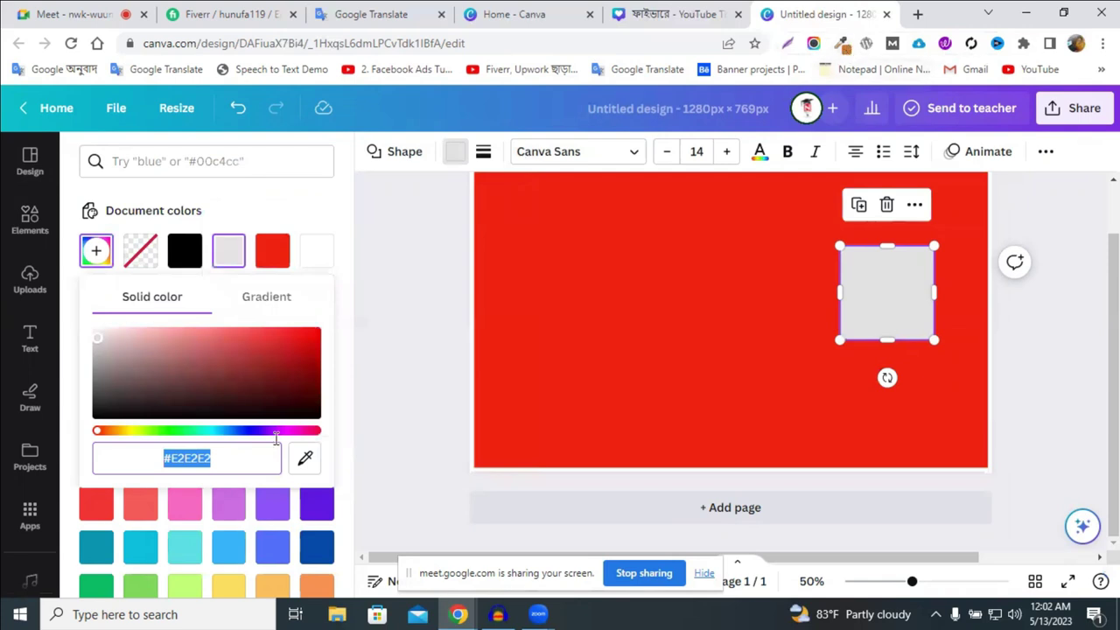
pyautogui.moveTo(115, 432); pyautogui.dragTo(131, 432)
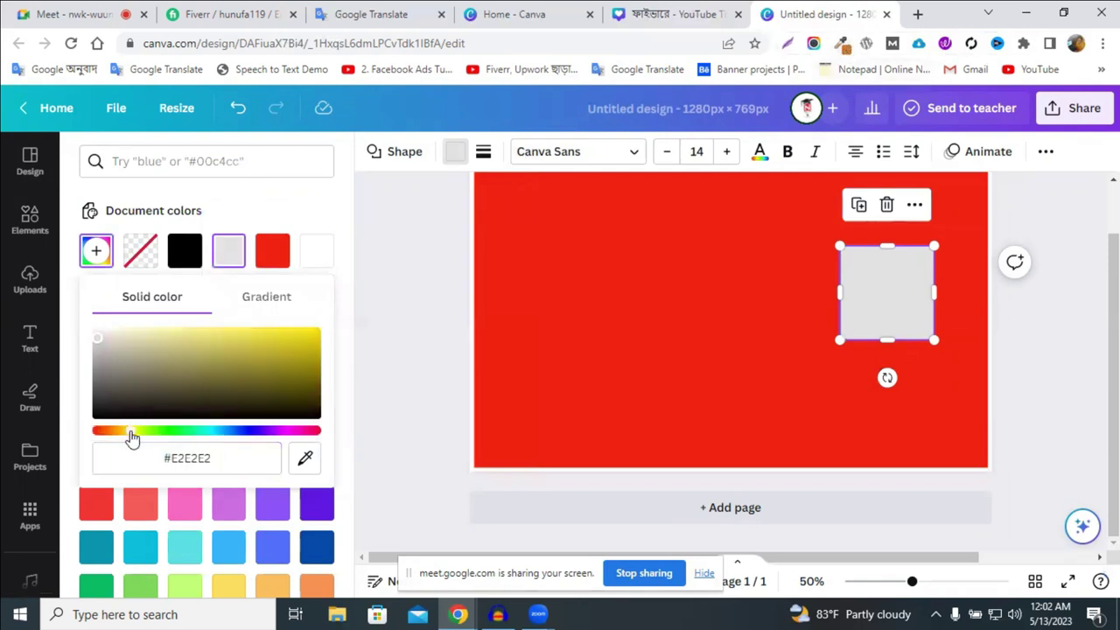
pyautogui.click(316, 334)
pyautogui.click(1007, 350)
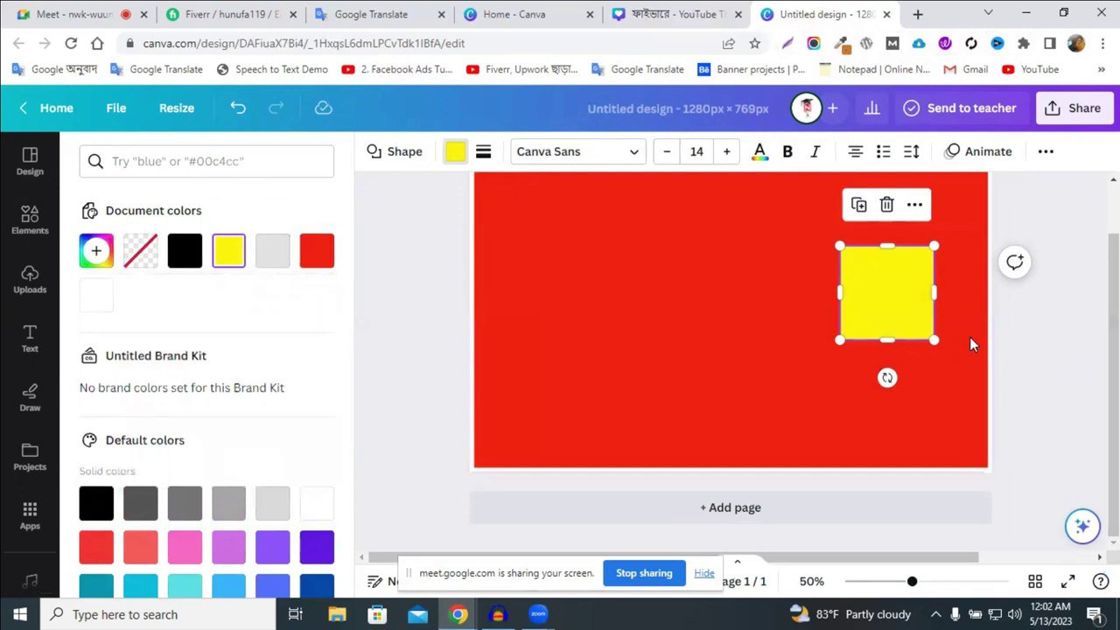
# Tilt the yellow square clockwise and enlarge it so it extends past the page's top and right edges
pyautogui.moveTo(887, 378); pyautogui.dragTo(849, 368)
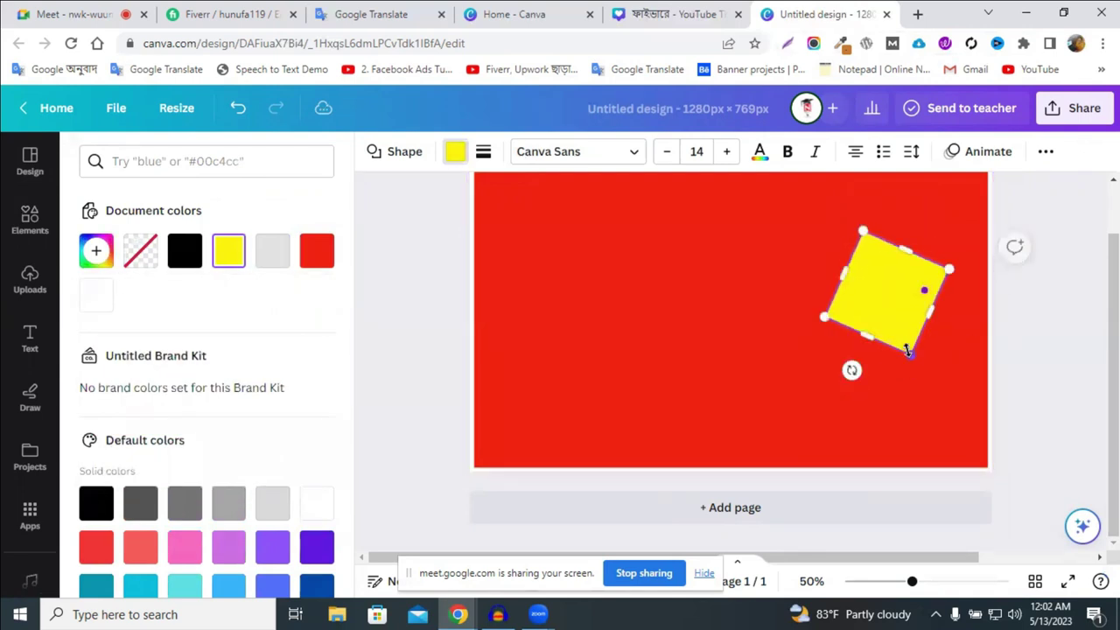
pyautogui.moveTo(910, 345); pyautogui.dragTo(1033, 547)
pyautogui.moveTo(957, 448); pyautogui.dragTo(975, 384)
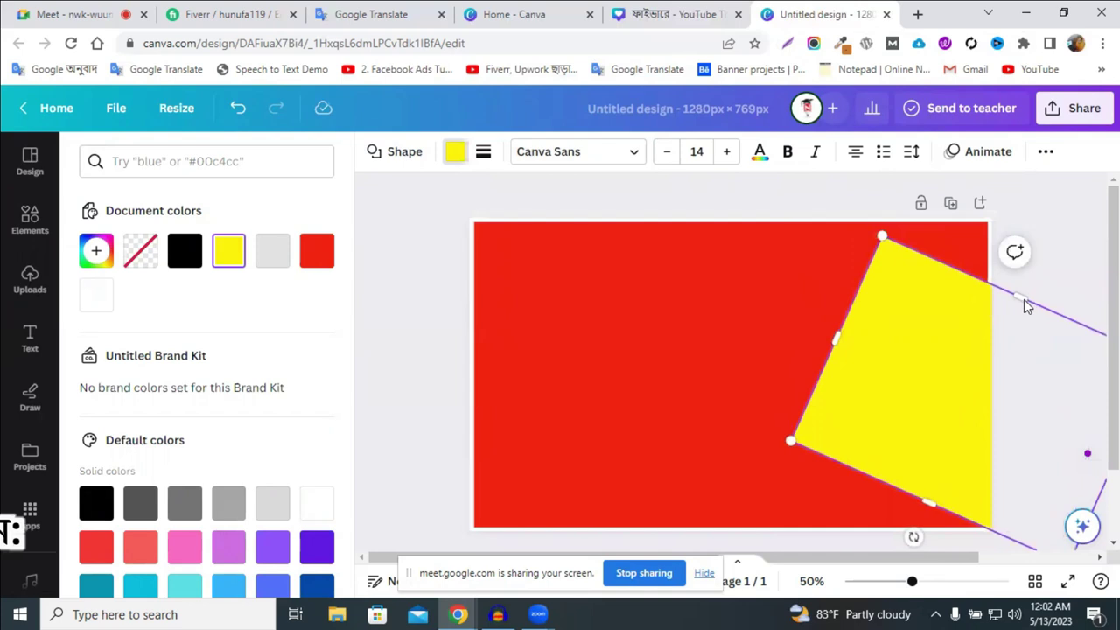
pyautogui.moveTo(1023, 302); pyautogui.dragTo(801, 121)
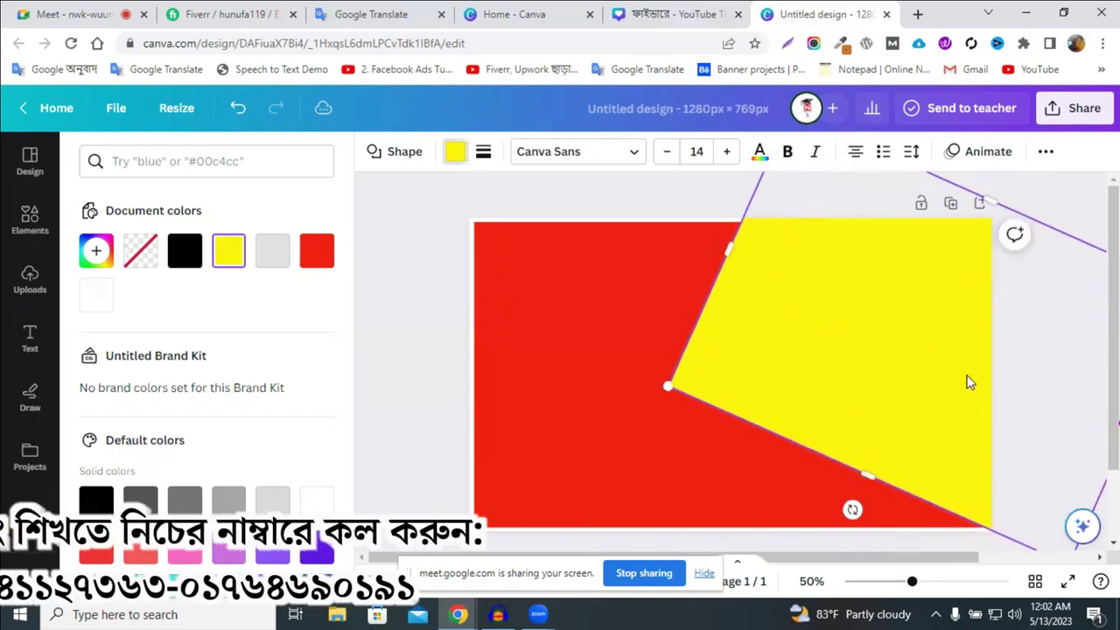
# Shift the tilted yellow square to the right so it covers only about the right third of the red page
pyautogui.scroll(-2, 805, 401)
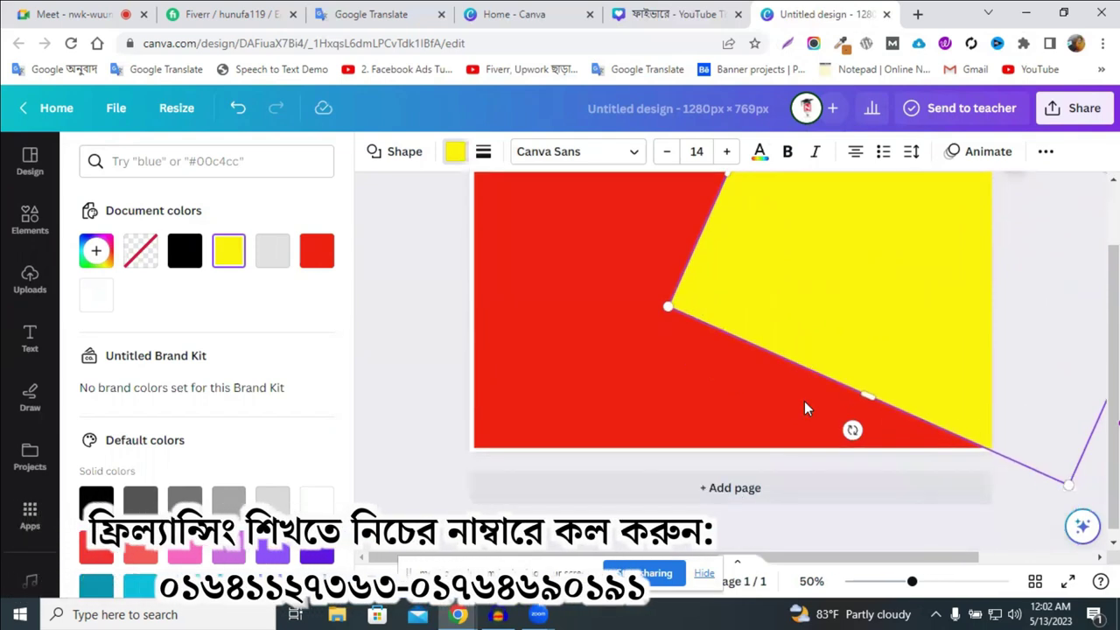
pyautogui.moveTo(811, 251); pyautogui.dragTo(858, 308)
pyautogui.moveTo(916, 526); pyautogui.dragTo(916, 527)
pyautogui.moveTo(913, 586); pyautogui.dragTo(899, 582)
pyautogui.moveTo(827, 398); pyautogui.dragTo(867, 383)
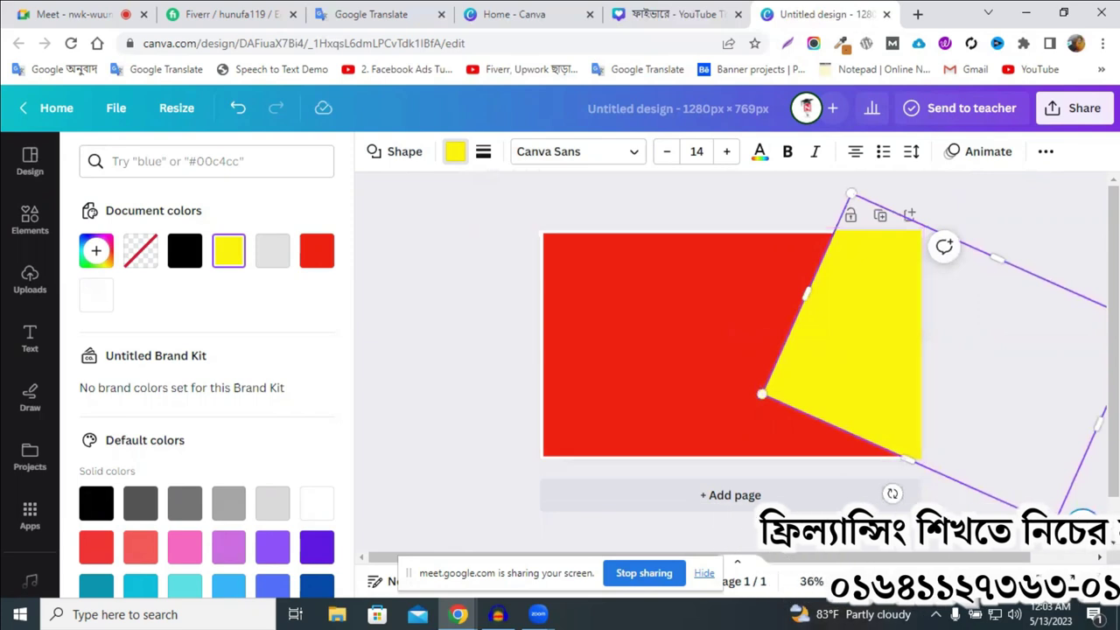
pyautogui.moveTo(899, 581); pyautogui.dragTo(909, 582)
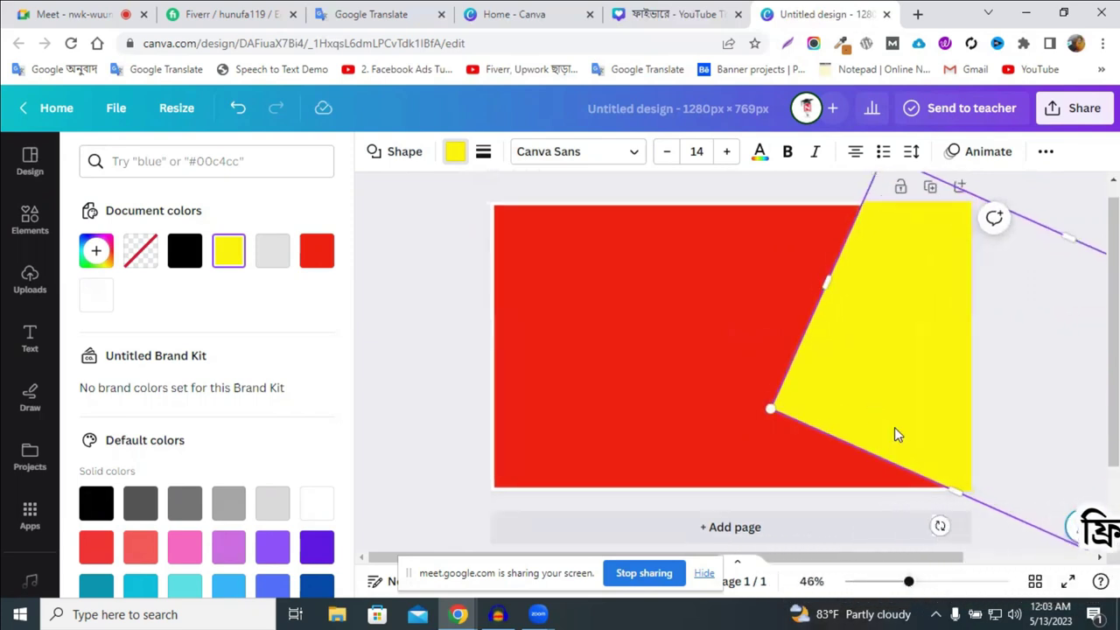
pyautogui.scroll(1, 874, 426)
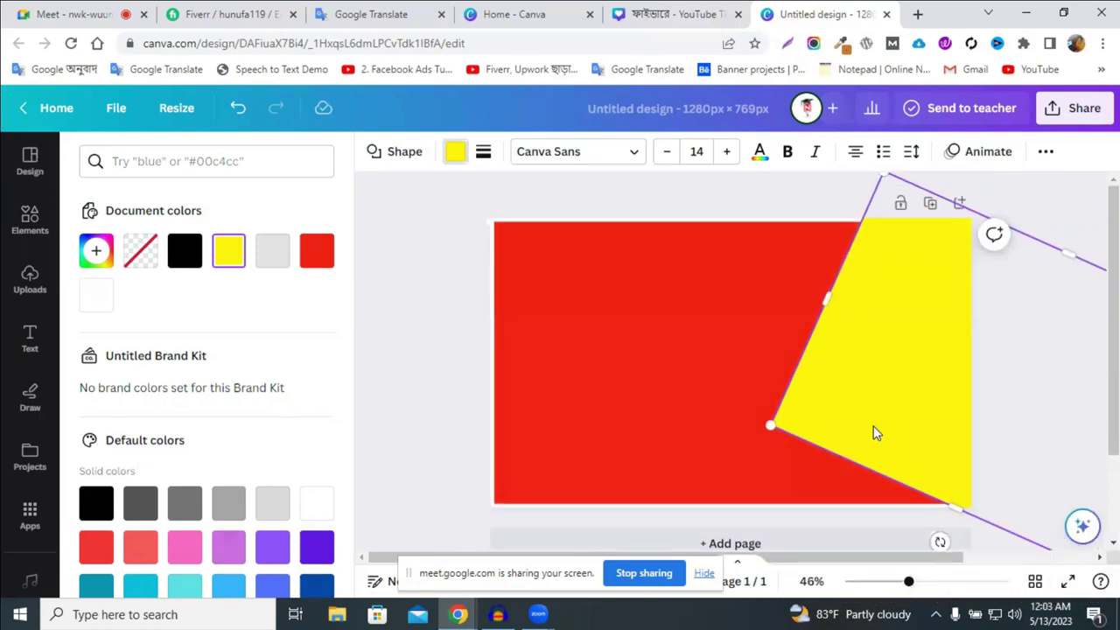
pyautogui.click(726, 198)
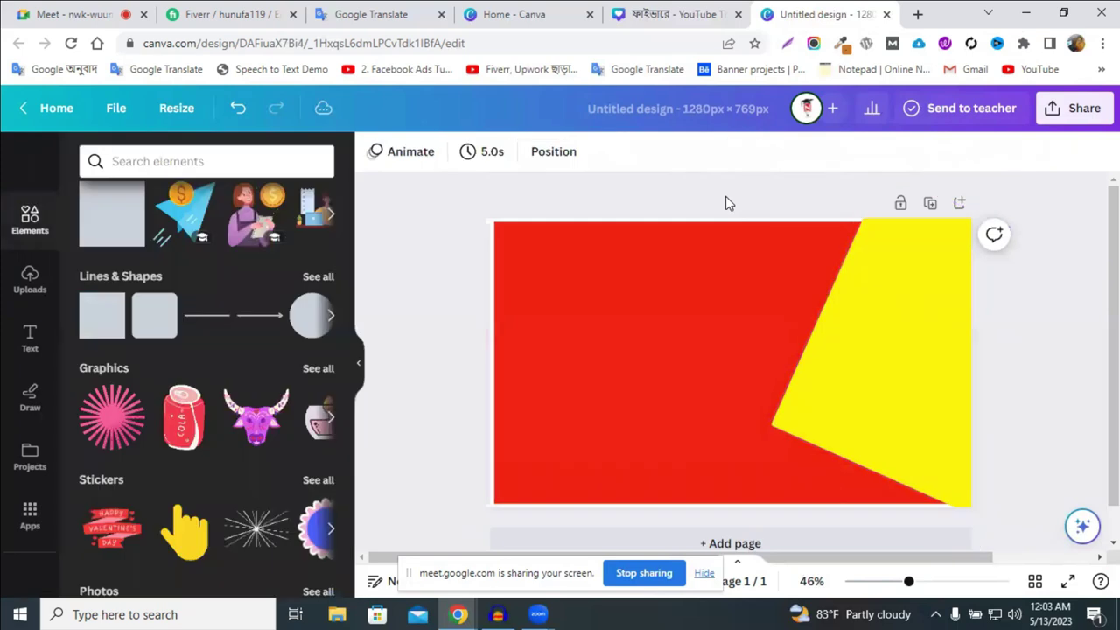
pyautogui.click(870, 333)
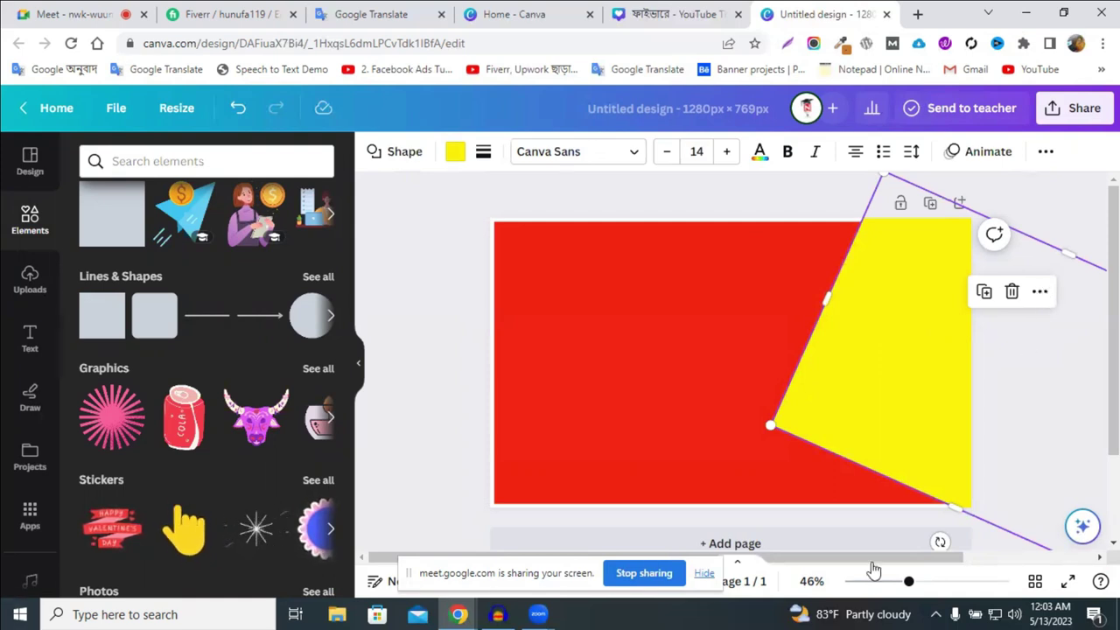
pyautogui.moveTo(909, 581); pyautogui.dragTo(894, 581)
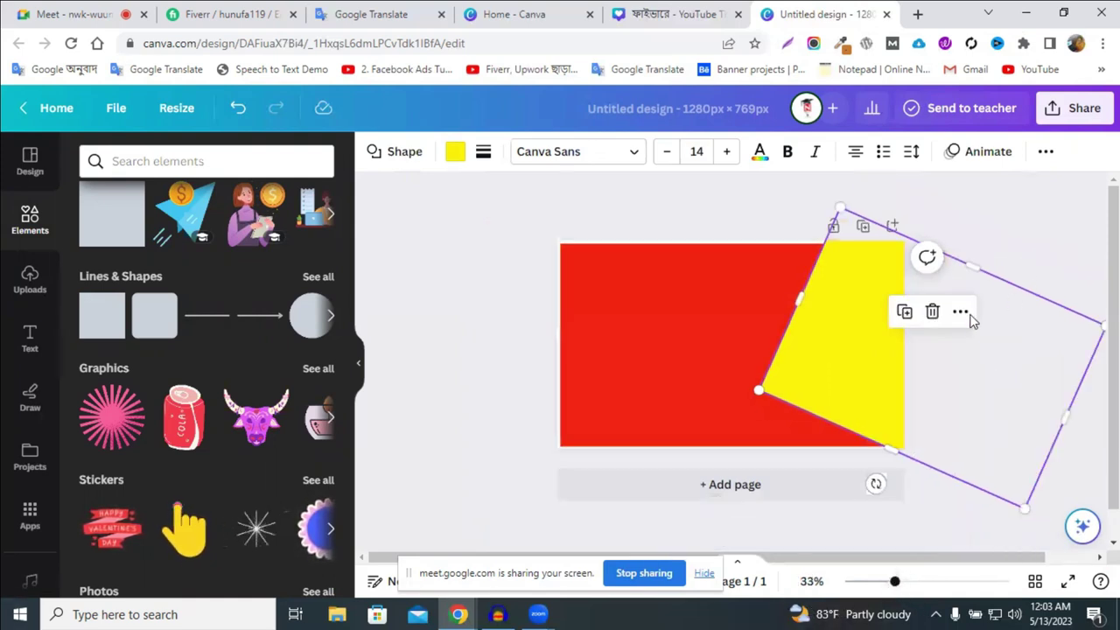
pyautogui.click(647, 331)
pyautogui.click(864, 335)
pyautogui.click(744, 298)
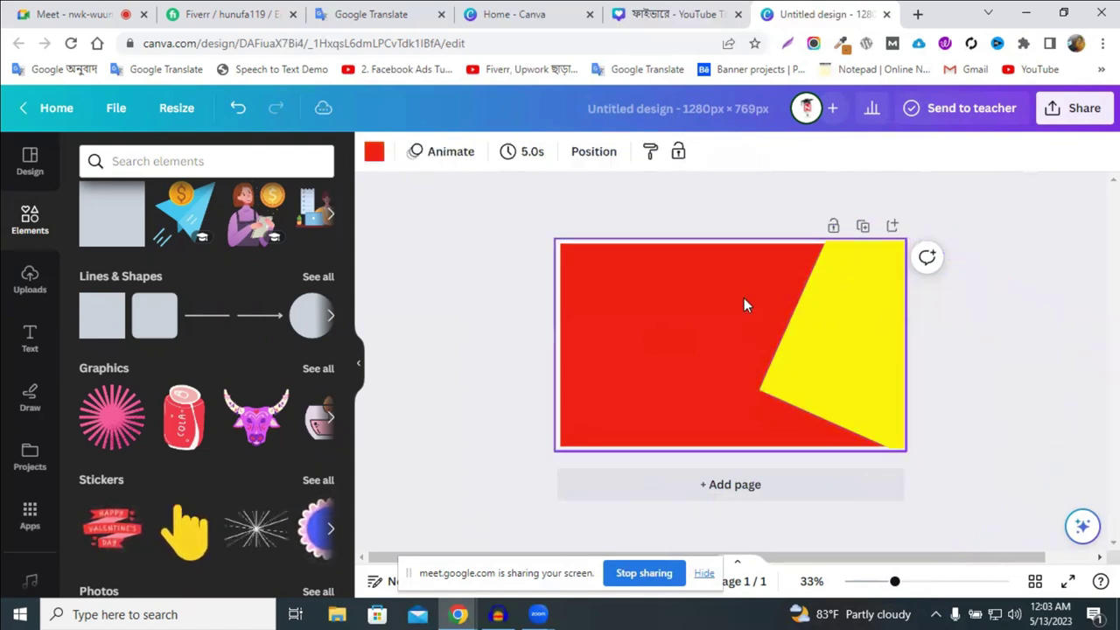
# Send the yellow square to the back so the white page border runs in front of it
pyautogui.click(827, 326)
pyautogui.rightClick(827, 325)
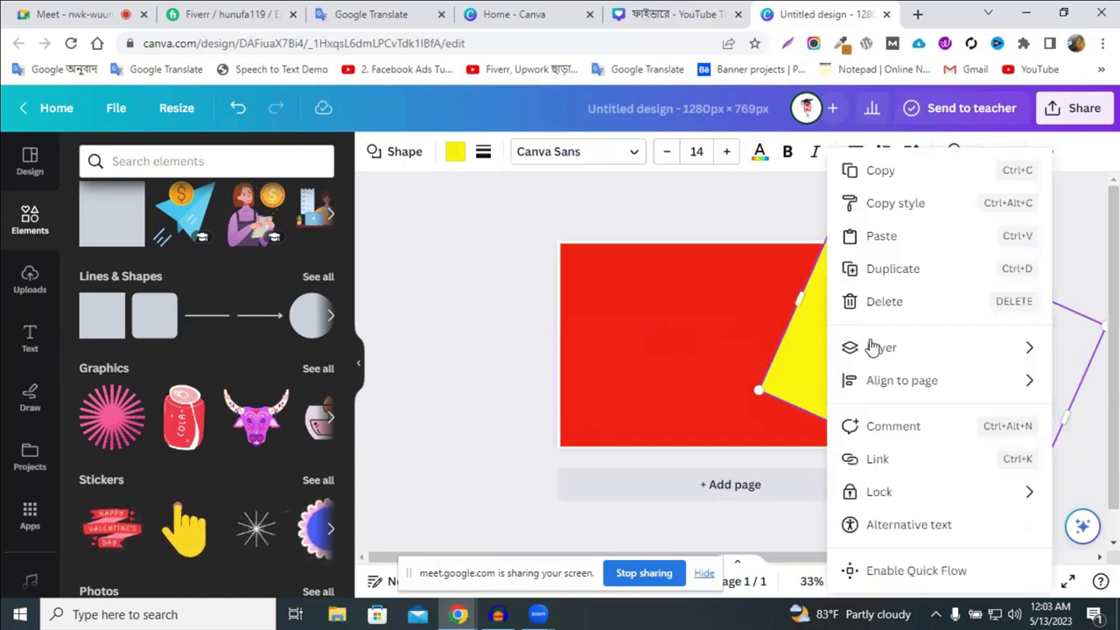
pyautogui.moveTo(879, 348)
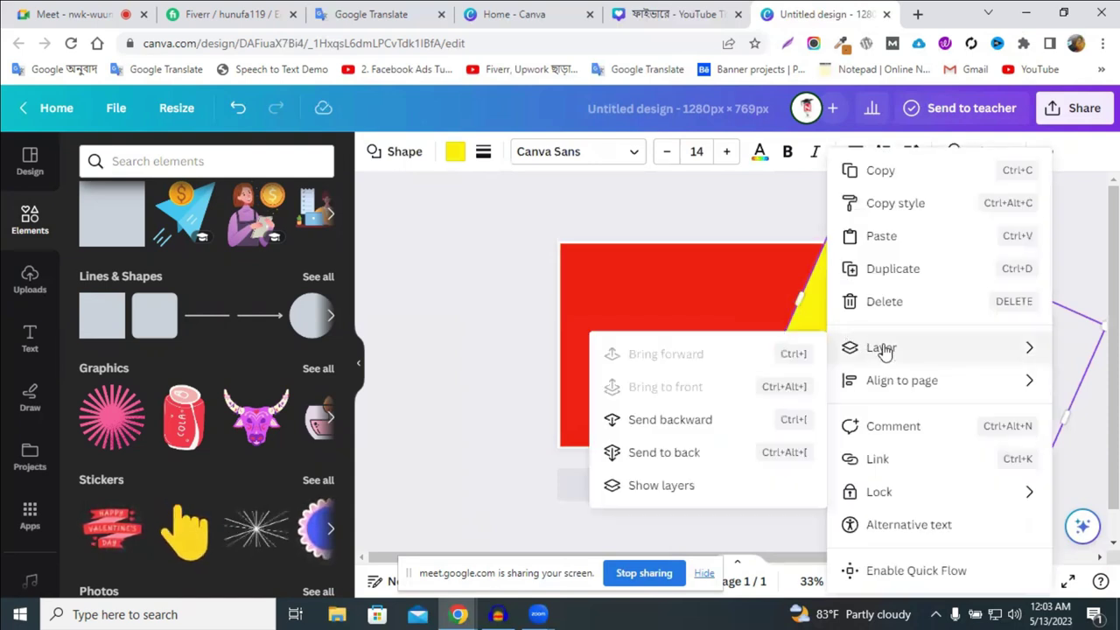
pyautogui.click(661, 455)
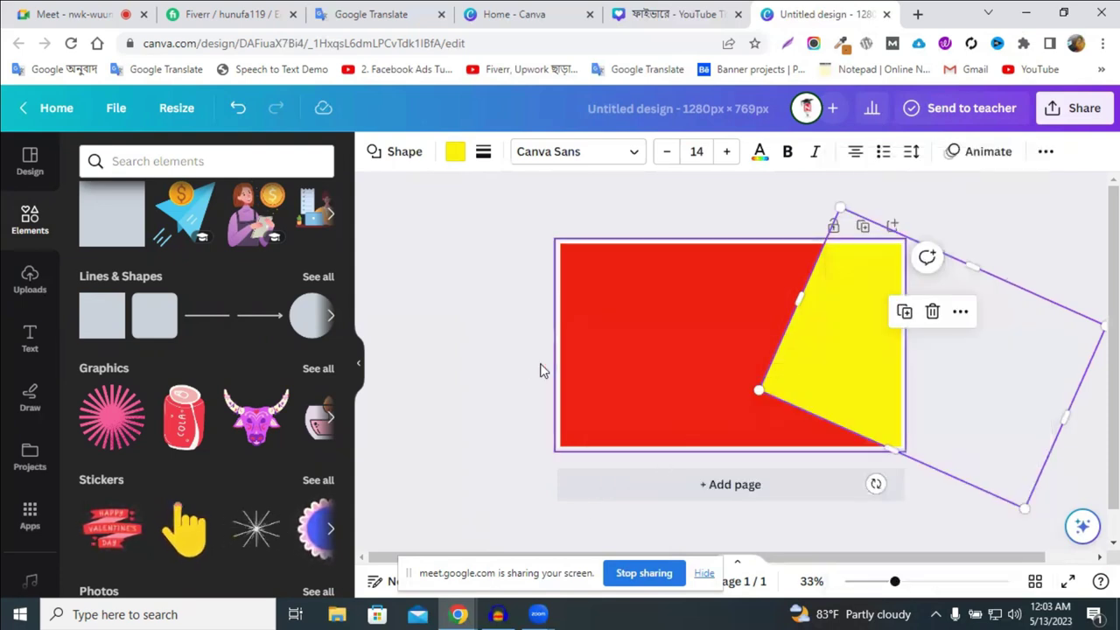
pyautogui.click(506, 354)
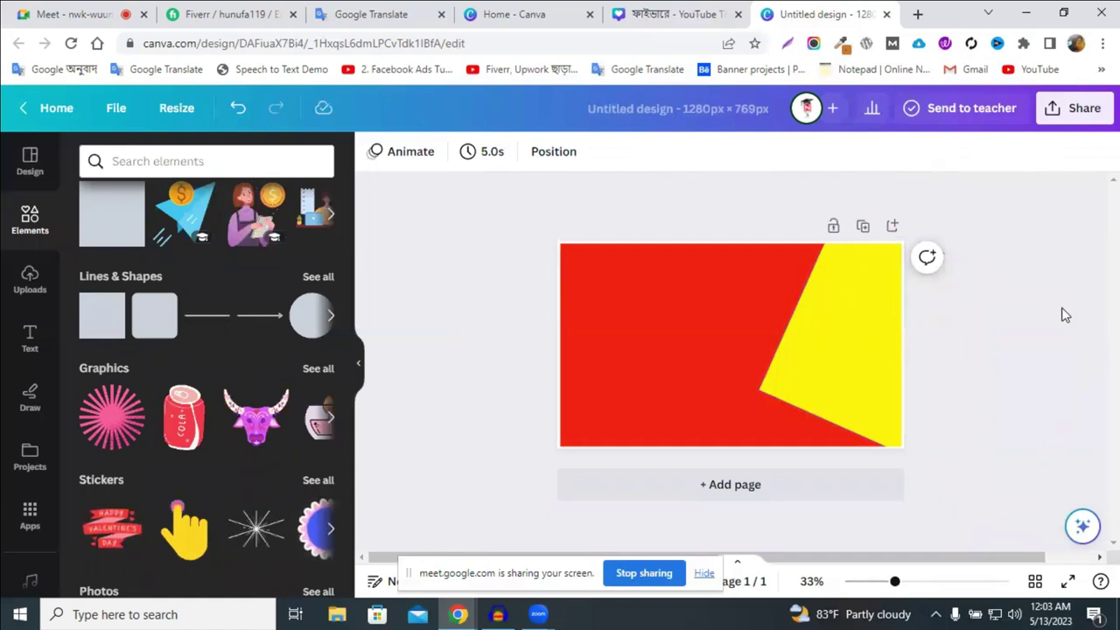
pyautogui.moveTo(905, 582); pyautogui.dragTo(915, 581)
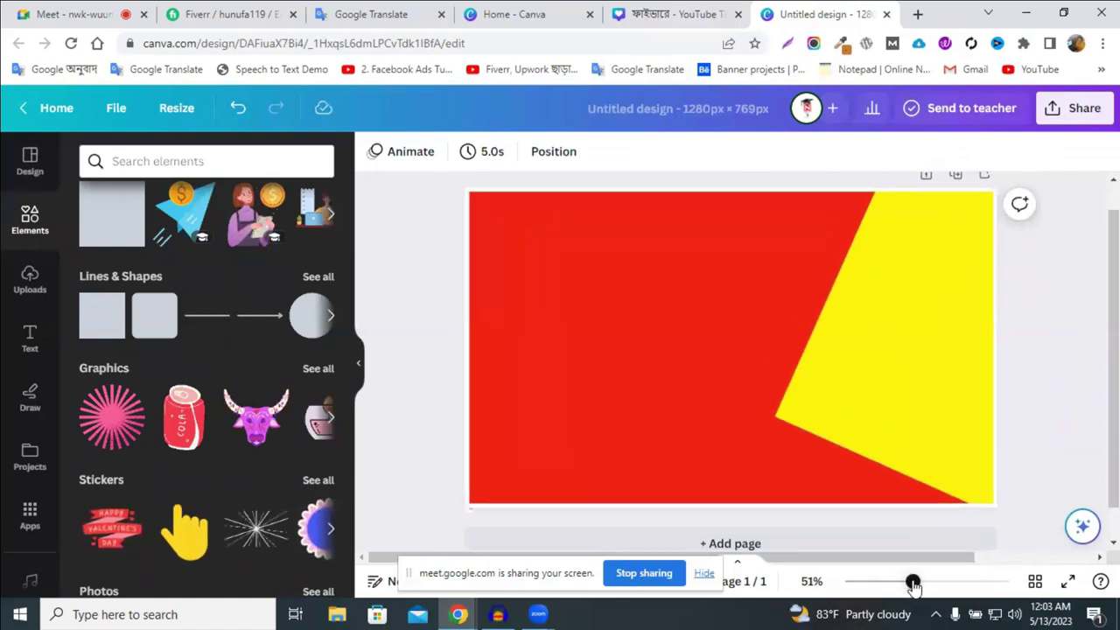
pyautogui.click(922, 320)
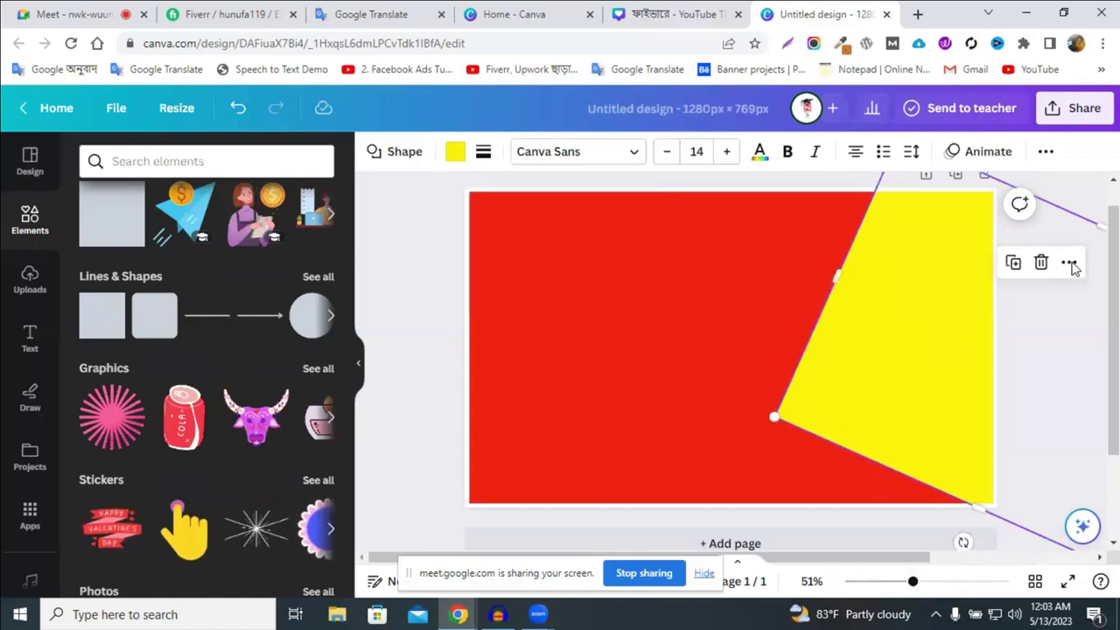
pyautogui.click(404, 323)
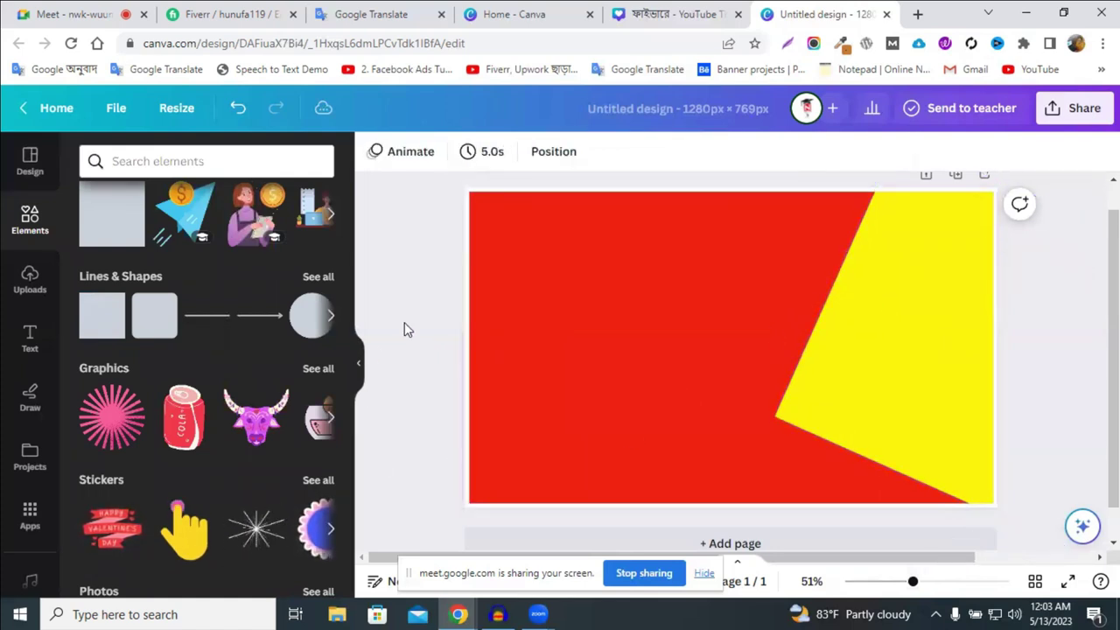
pyautogui.moveTo(906, 585); pyautogui.dragTo(903, 583)
pyautogui.moveTo(840, 385); pyautogui.dragTo(855, 404)
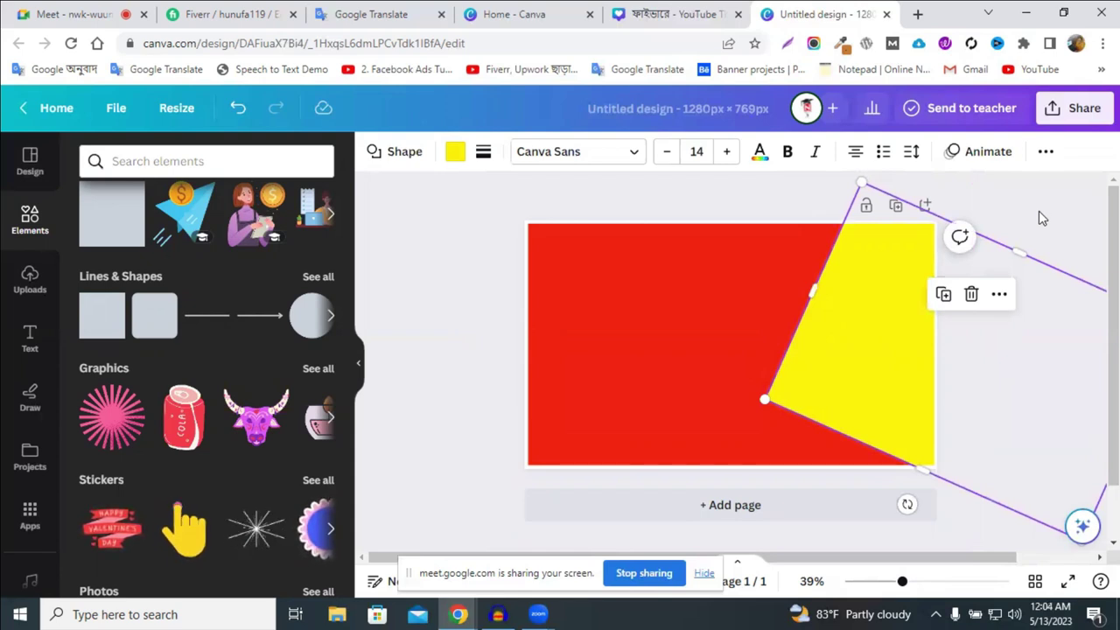
pyautogui.click(620, 264)
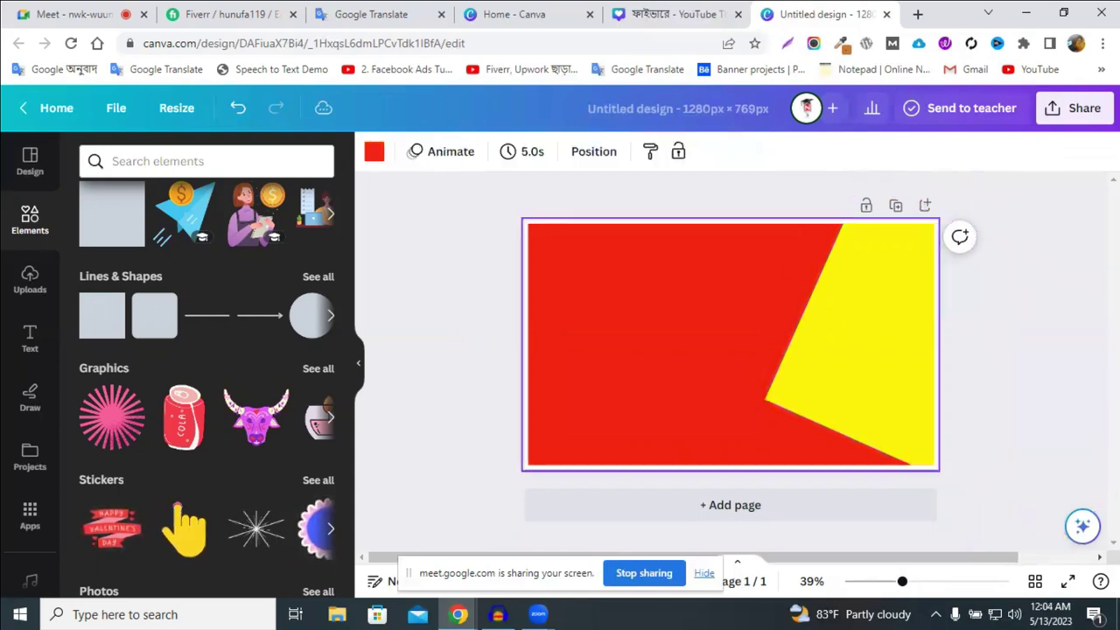
# Add a default-style heading to the page and replace its text with "Email List Building"
pyautogui.click(29, 343)
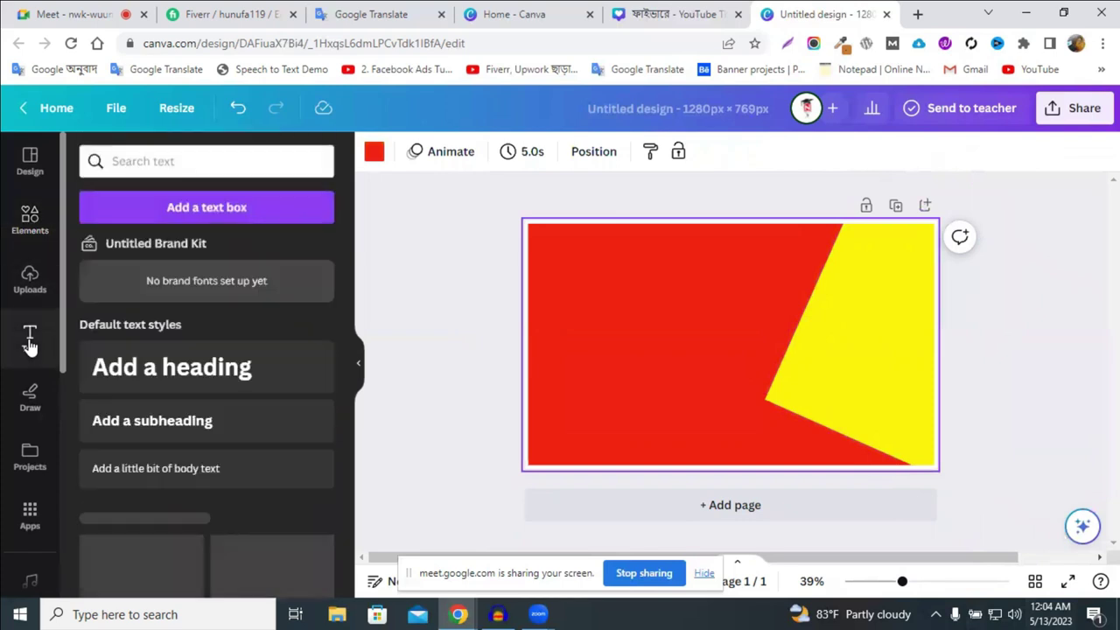
pyautogui.click(156, 374)
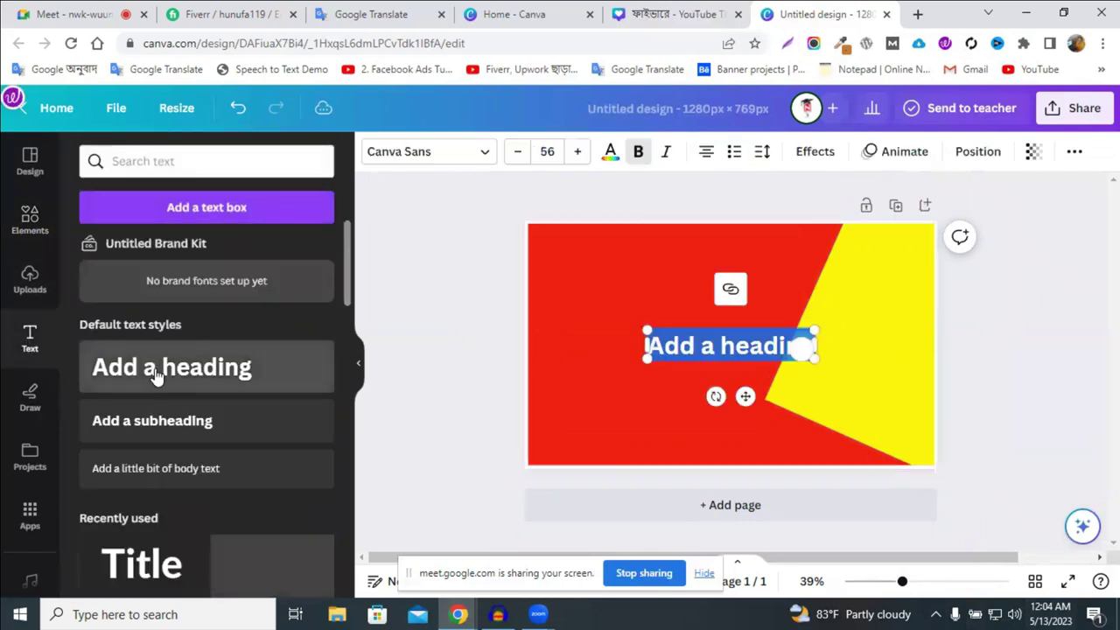
pyautogui.click(709, 347)
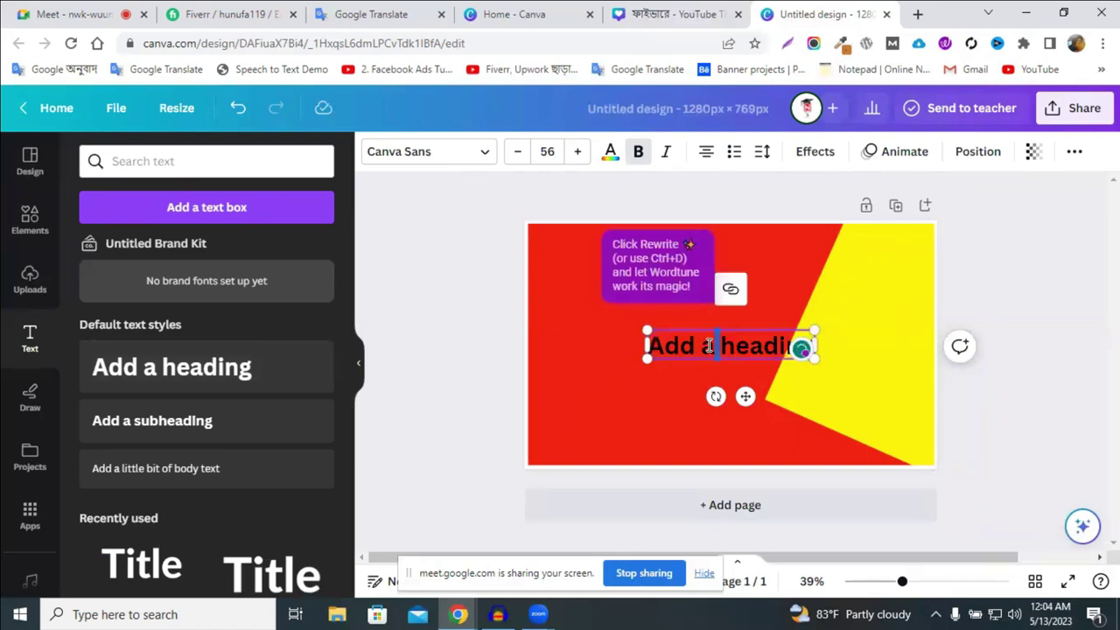
pyautogui.tripleClick(709, 346)
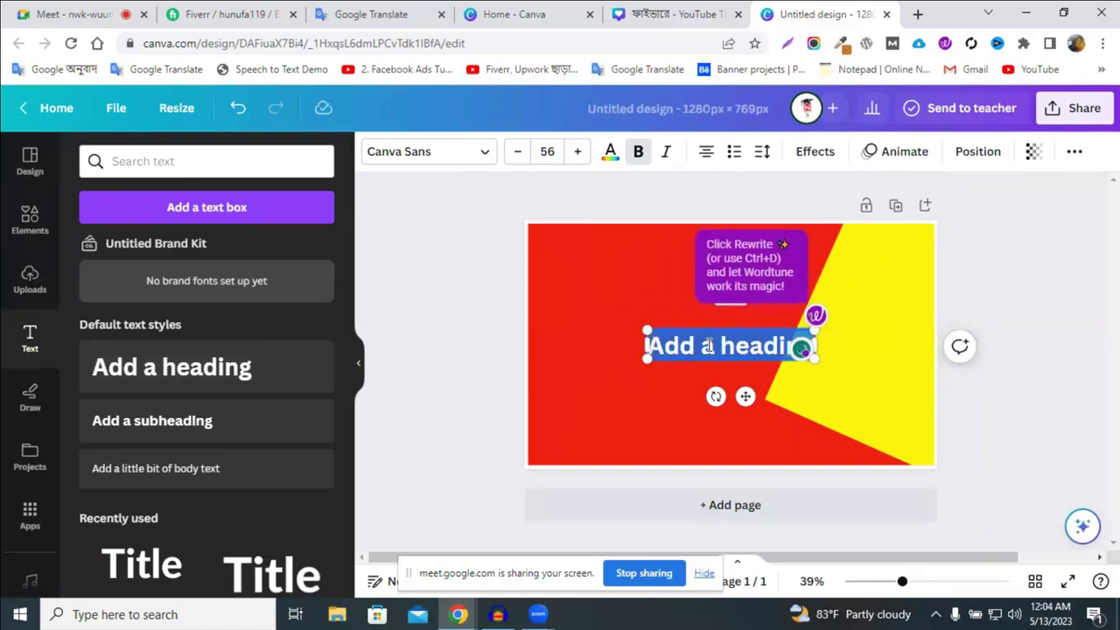
pyautogui.write('EM')
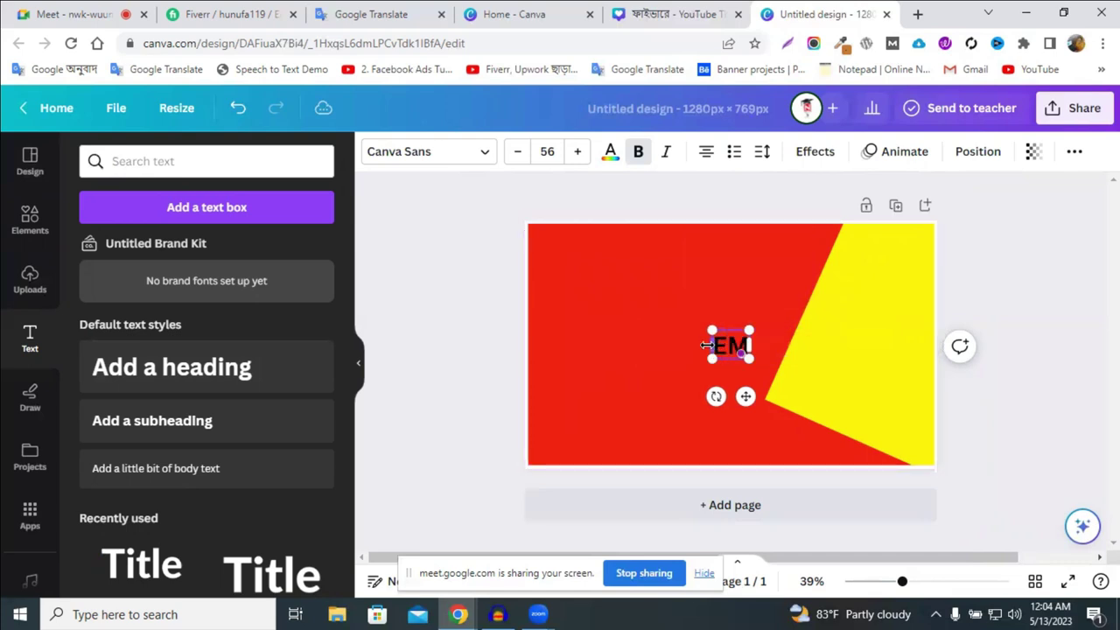
pyautogui.press('BackSpace')
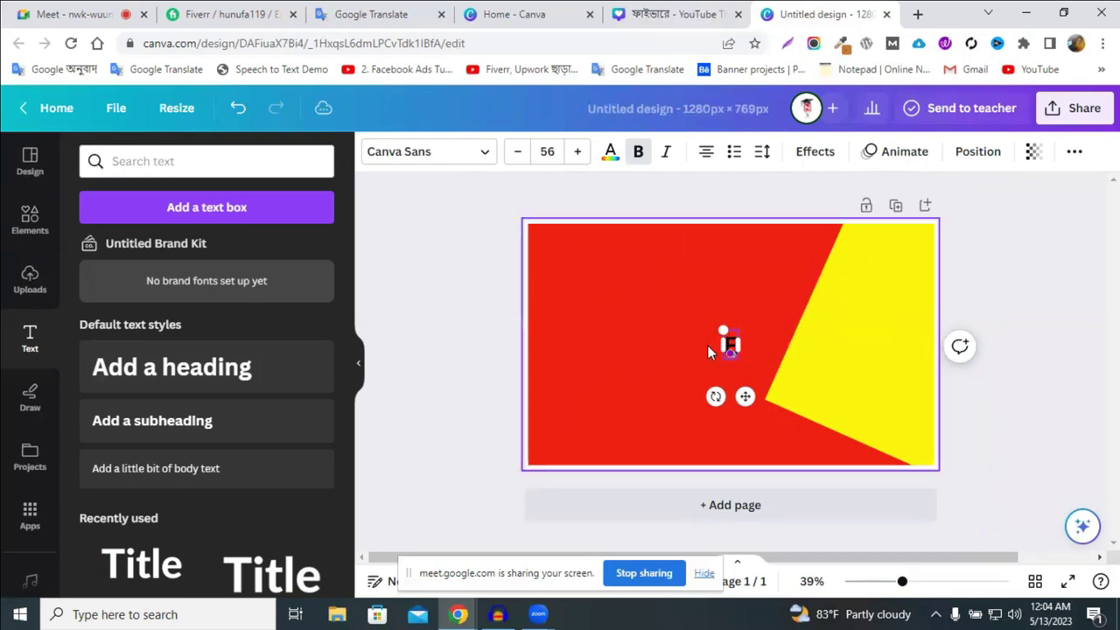
pyautogui.write('mail')
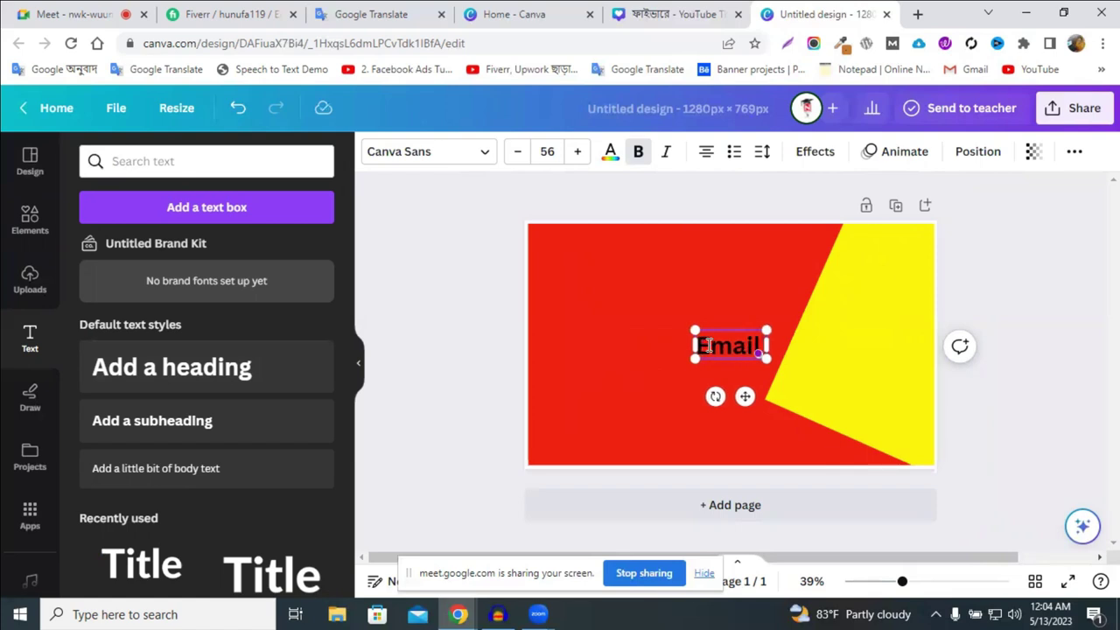
pyautogui.write(' I')
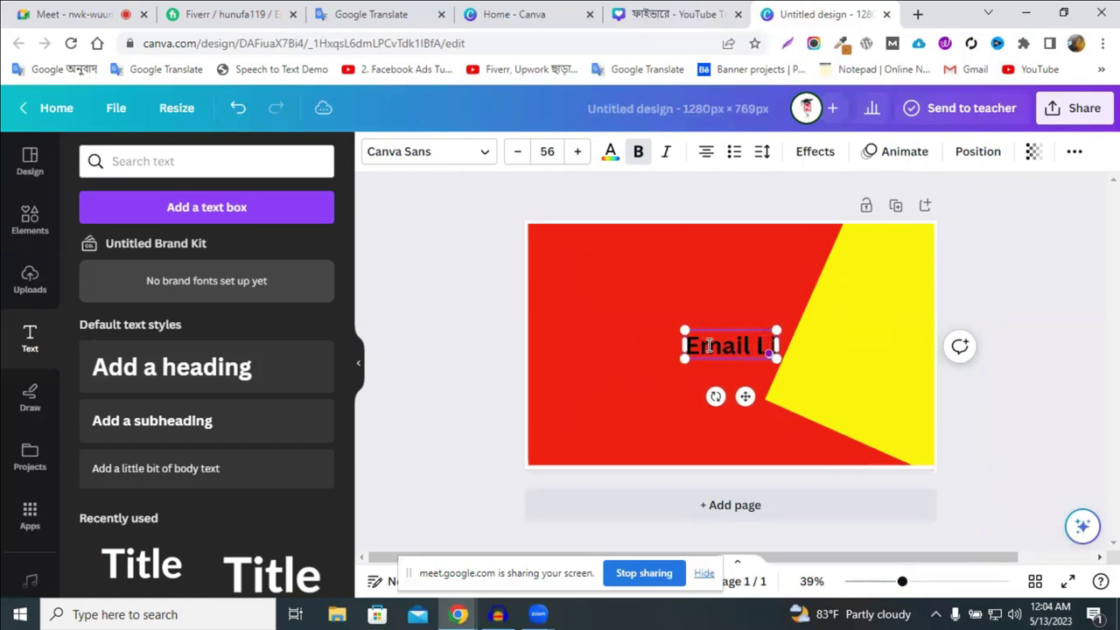
pyautogui.write('ist')
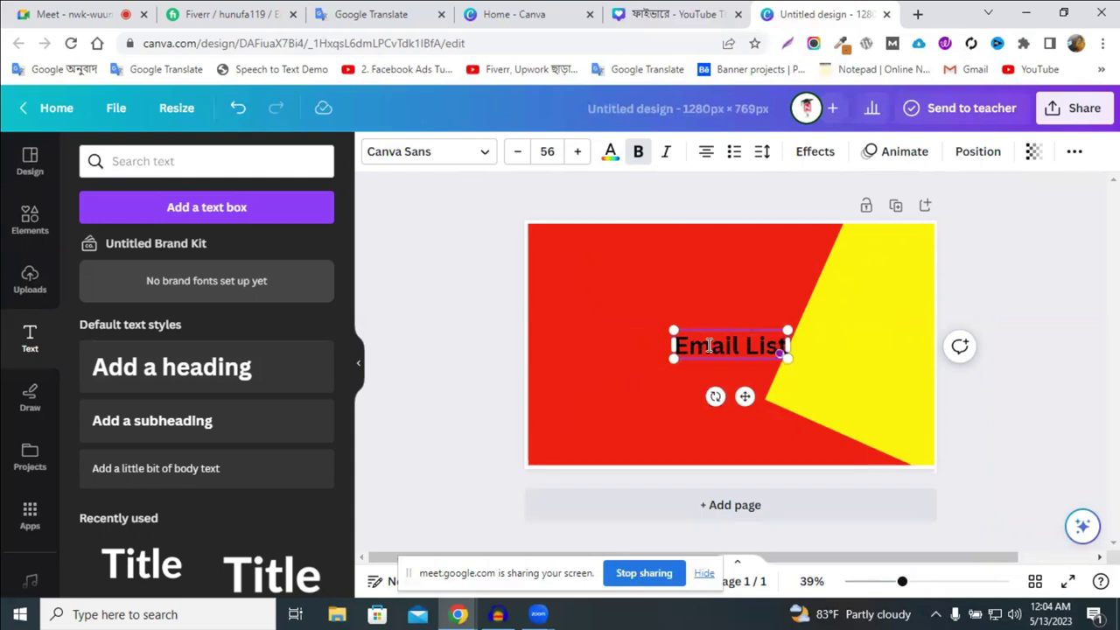
pyautogui.write(' Bui')
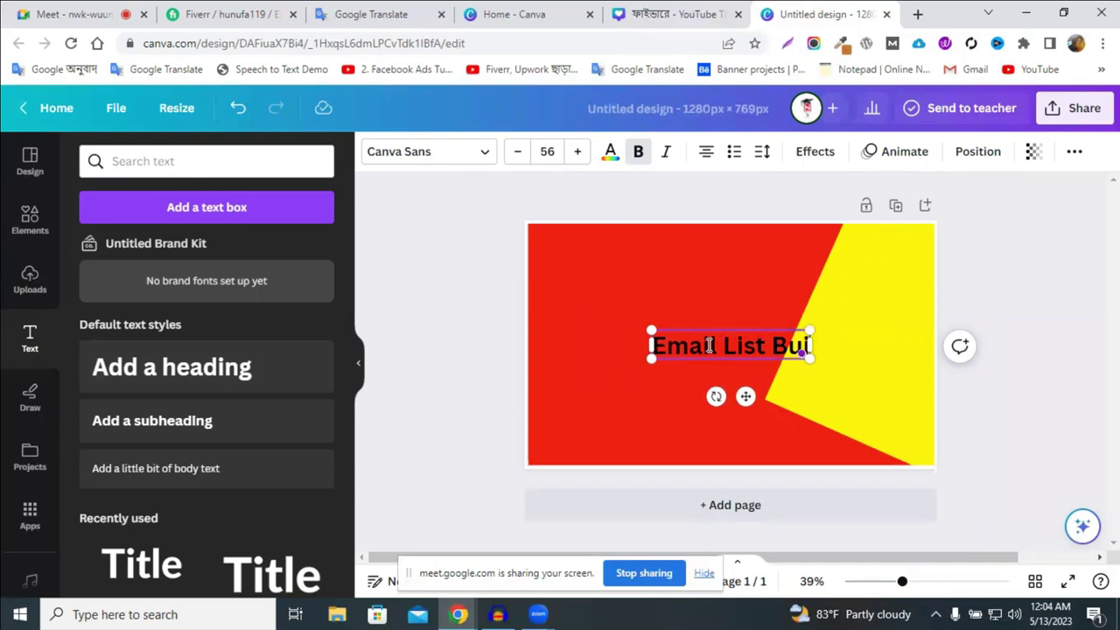
pyautogui.write('ld')
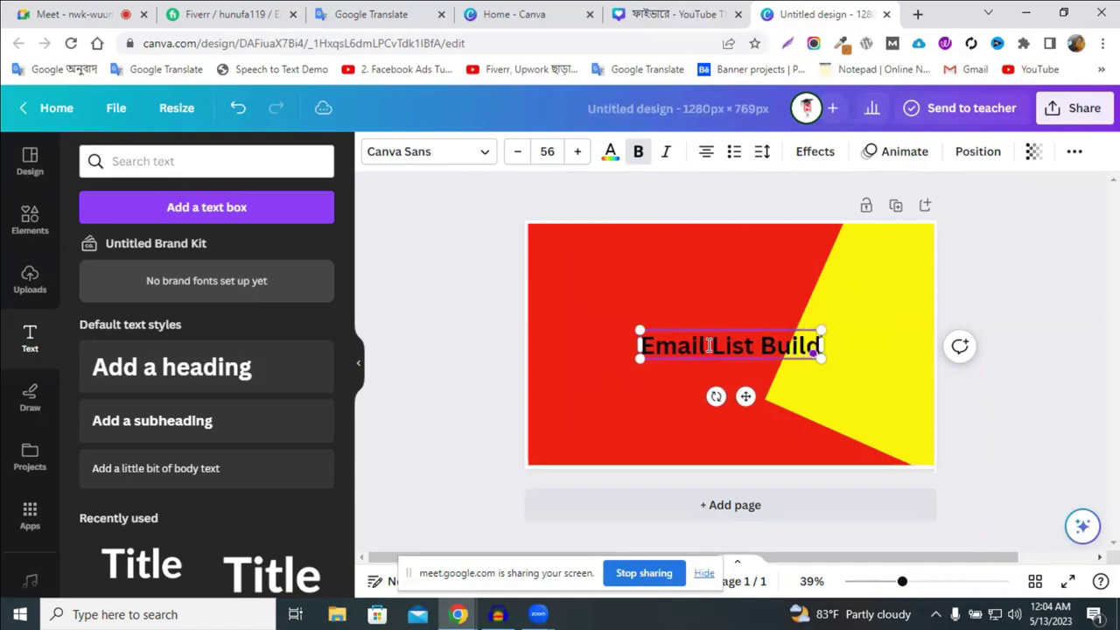
pyautogui.write('ing')
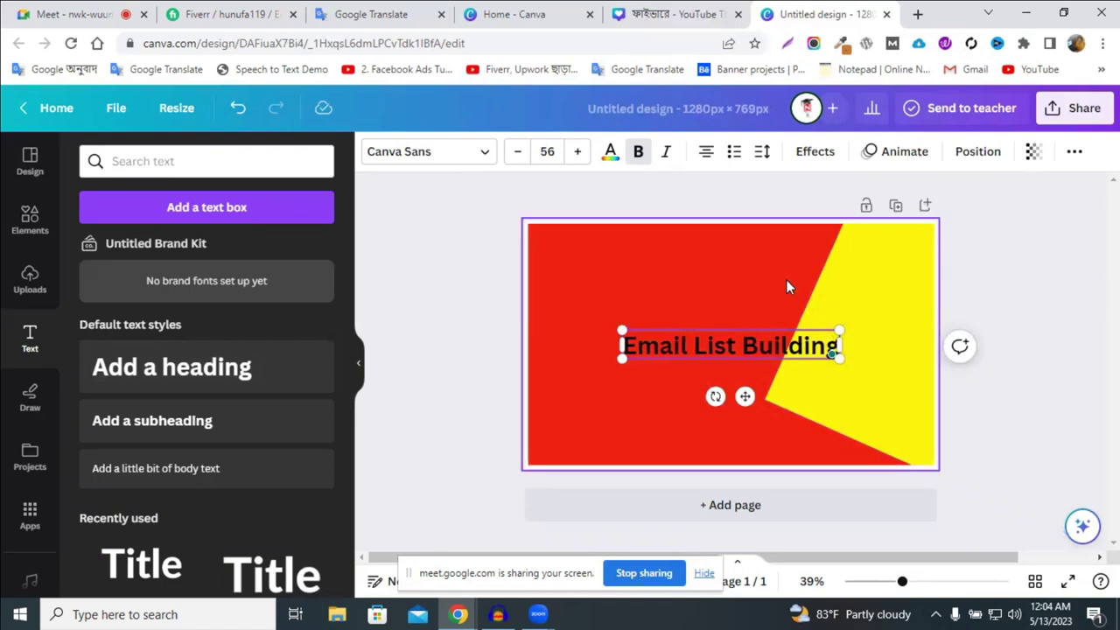
# Move the "Email List Building" heading to the upper left of the red area and enlarge it to font size 68
pyautogui.moveTo(696, 337); pyautogui.dragTo(621, 266)
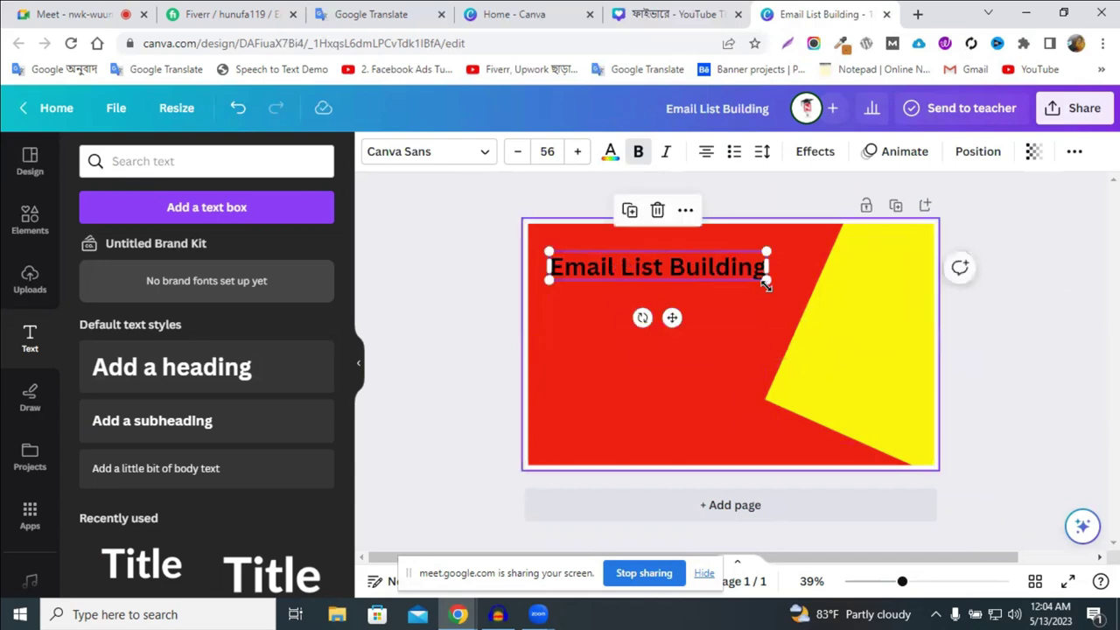
pyautogui.moveTo(770, 282); pyautogui.dragTo(806, 280)
# Apply the Outline text effect to the heading and set the outline colour to black
pyautogui.click(819, 156)
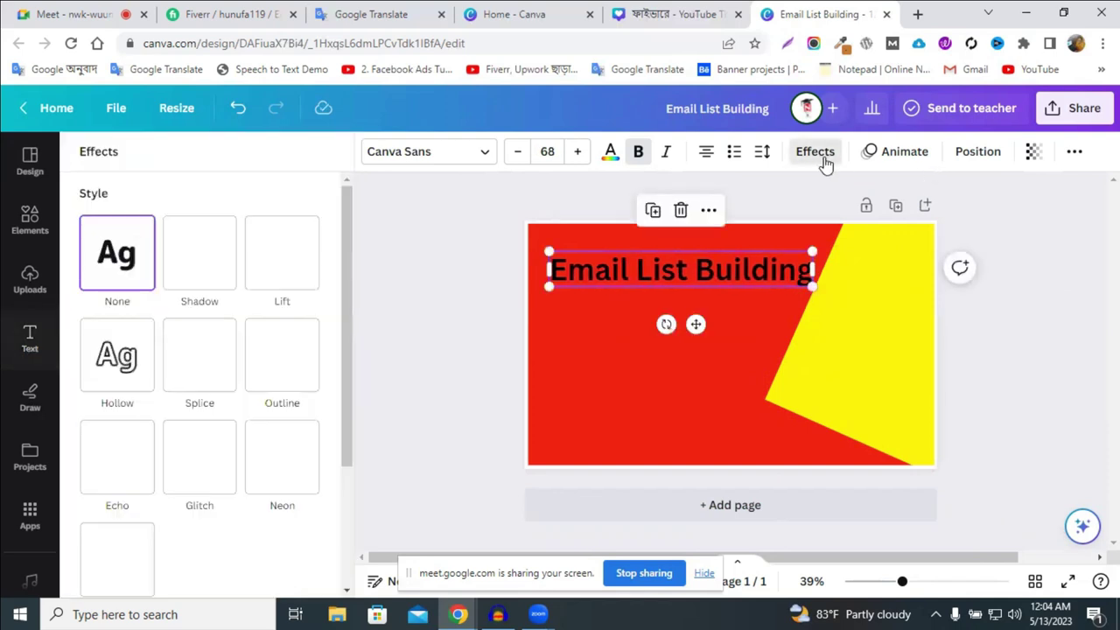
pyautogui.click(276, 360)
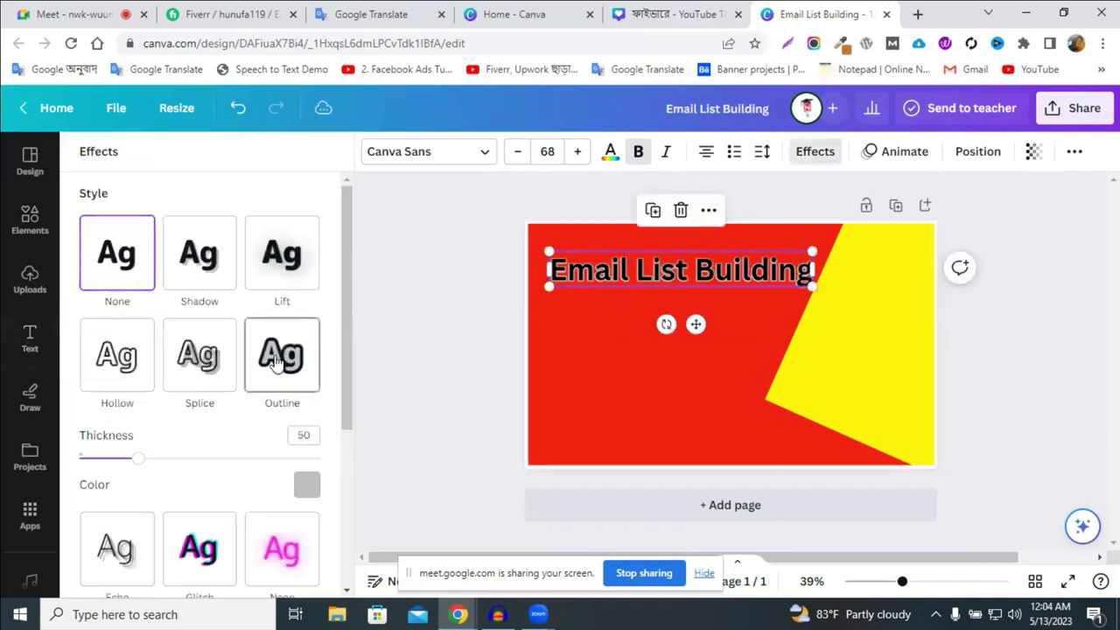
pyautogui.click(306, 487)
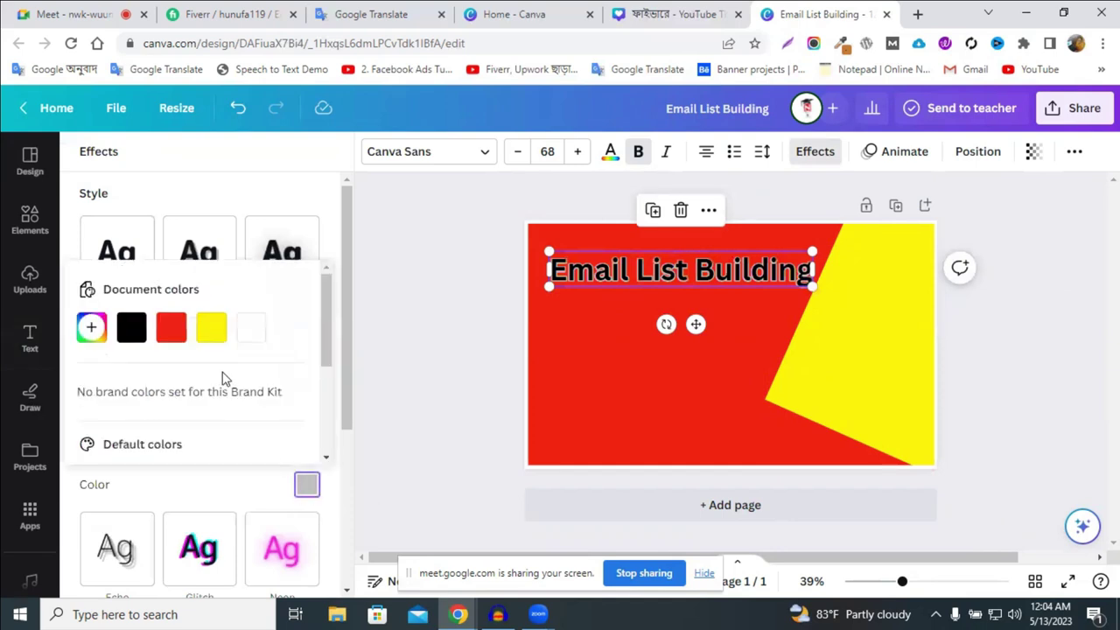
pyautogui.click(129, 331)
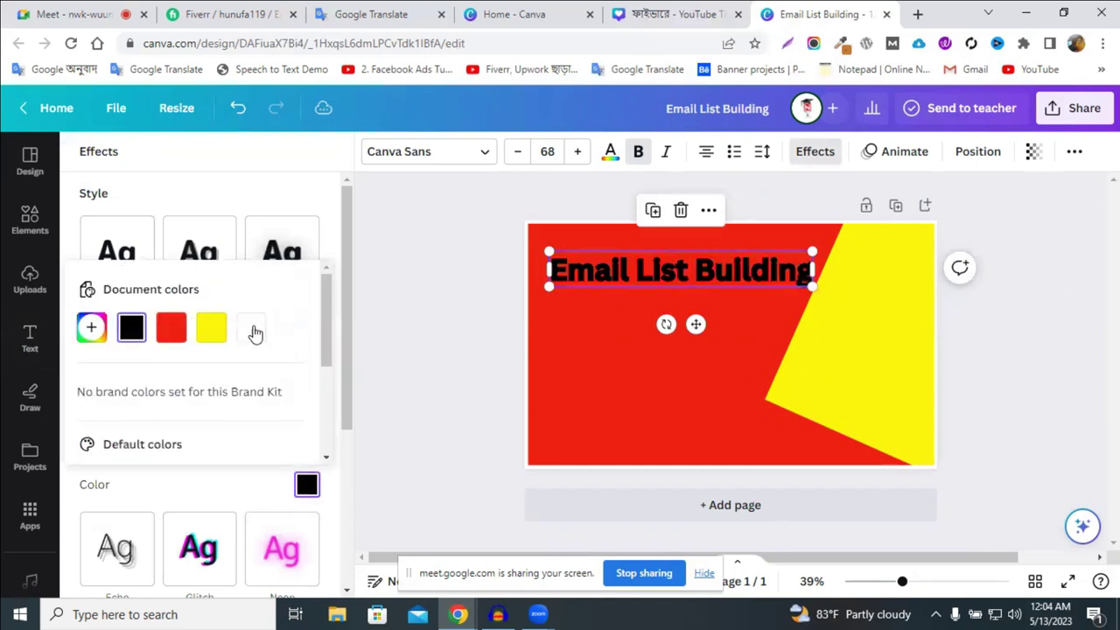
pyautogui.click(212, 329)
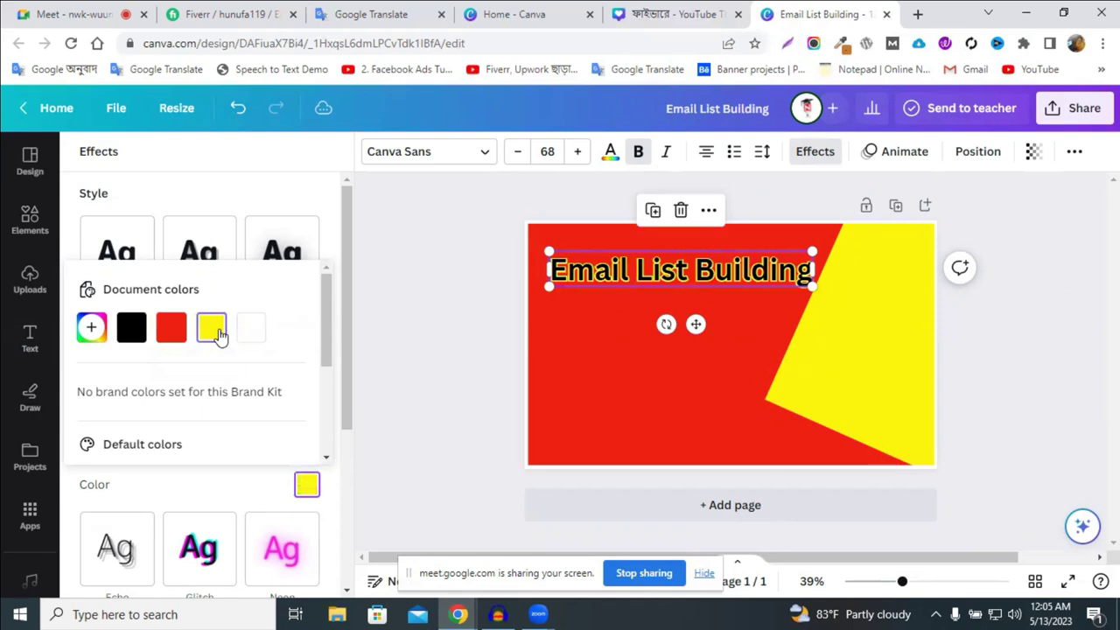
pyautogui.click(133, 331)
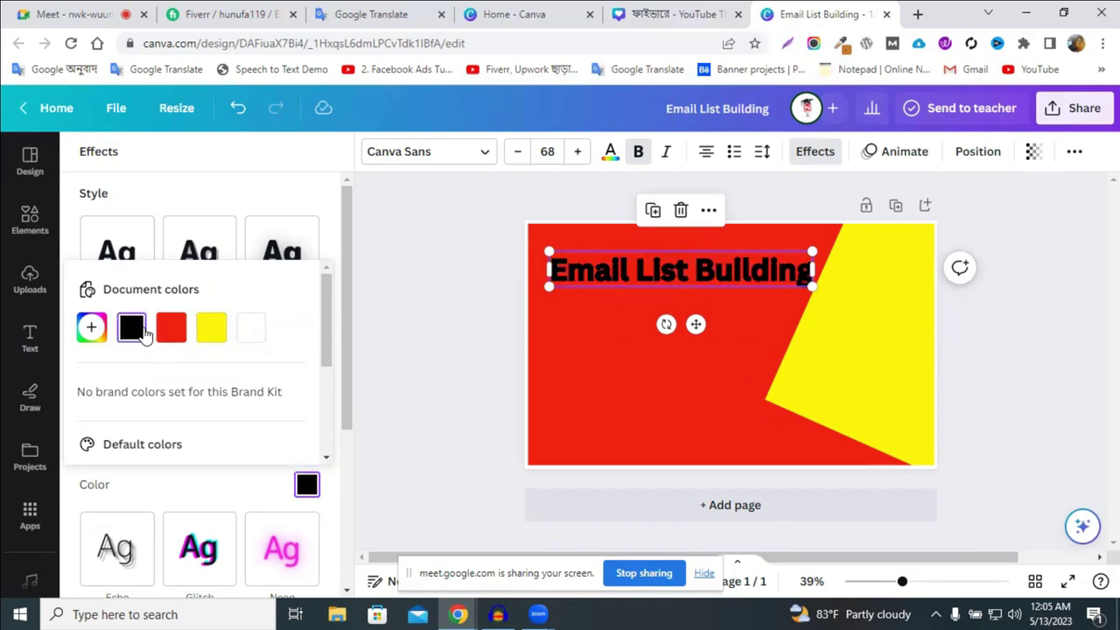
# Set the text colour of the "Email List Building" heading to white
pyautogui.click(611, 151)
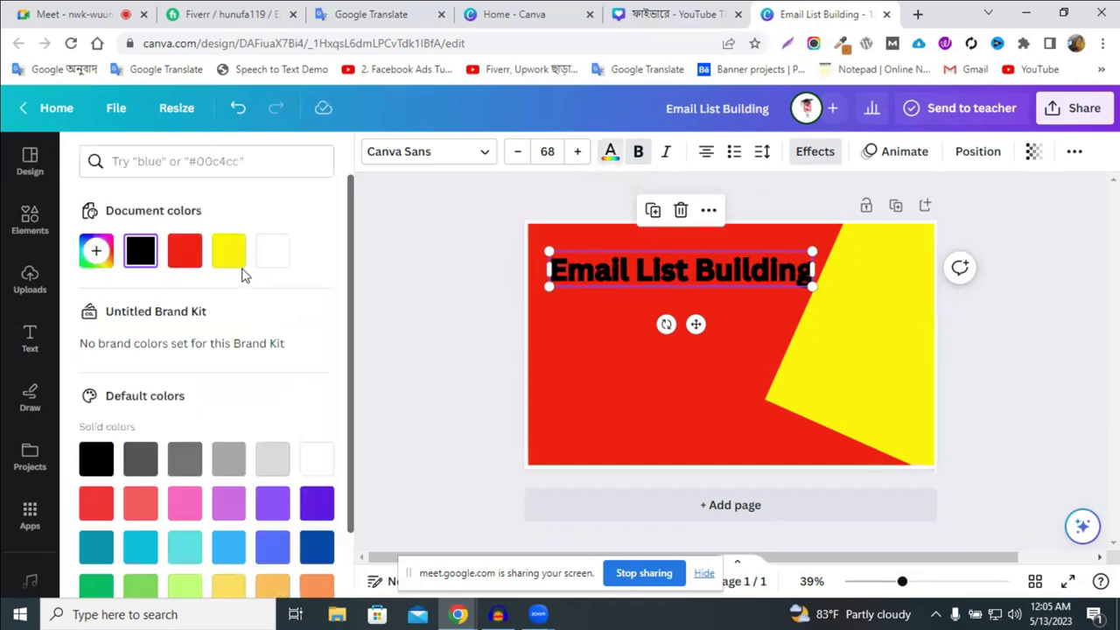
pyautogui.click(272, 252)
pyautogui.click(412, 247)
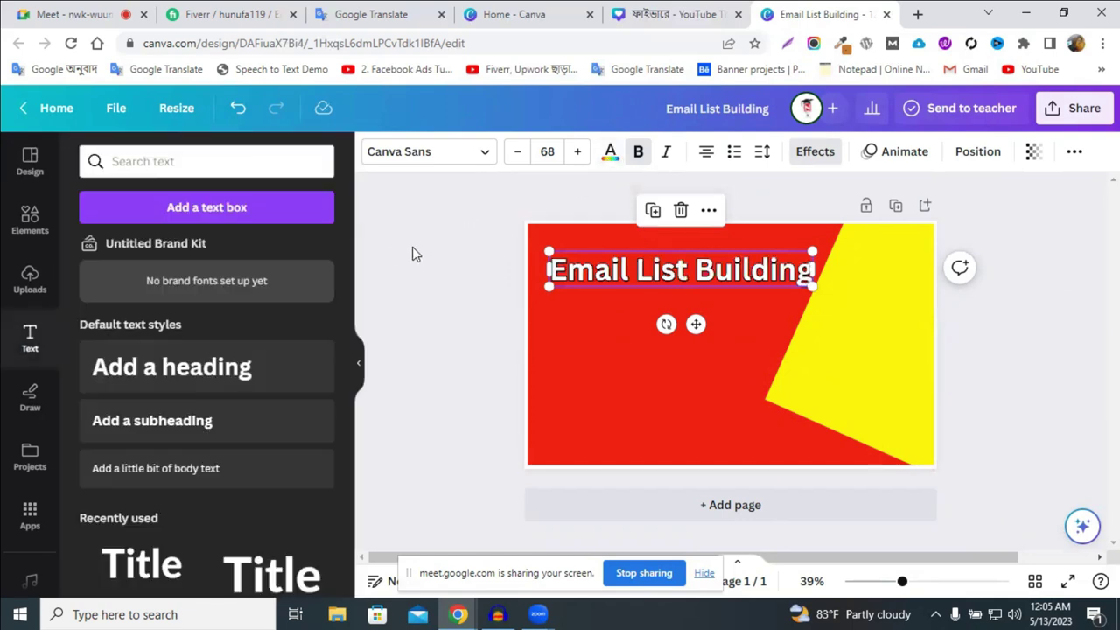
pyautogui.click(412, 247)
# Set the thickness of the heading's Outline effect to 55
pyautogui.click(788, 273)
pyautogui.click(814, 151)
pyautogui.moveTo(137, 458)
pyautogui.mouseDown()
pyautogui.moveTo(205, 458)
pyautogui.moveTo(145, 456)
pyautogui.mouseUp()
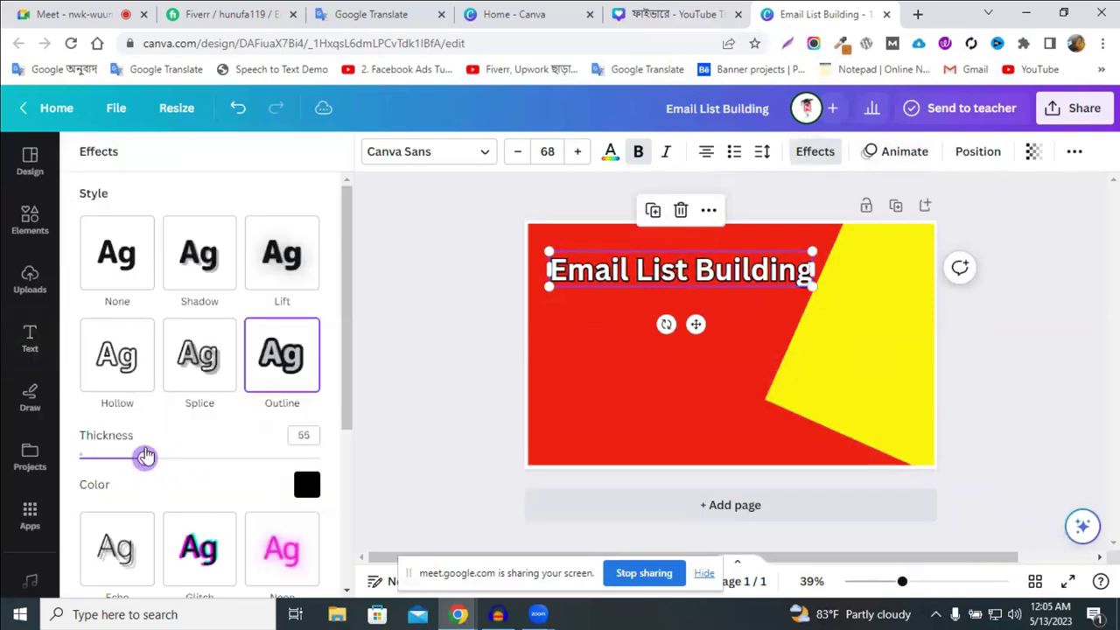
pyautogui.click(409, 371)
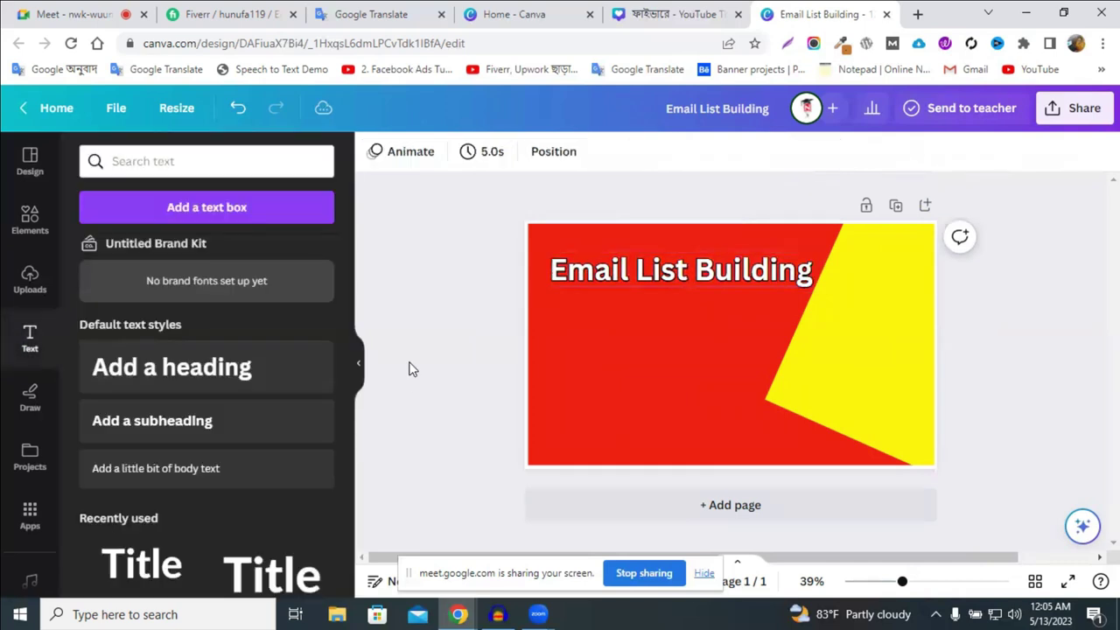
# Examine the fonts available for the "Email List Building" heading
pyautogui.click(700, 274)
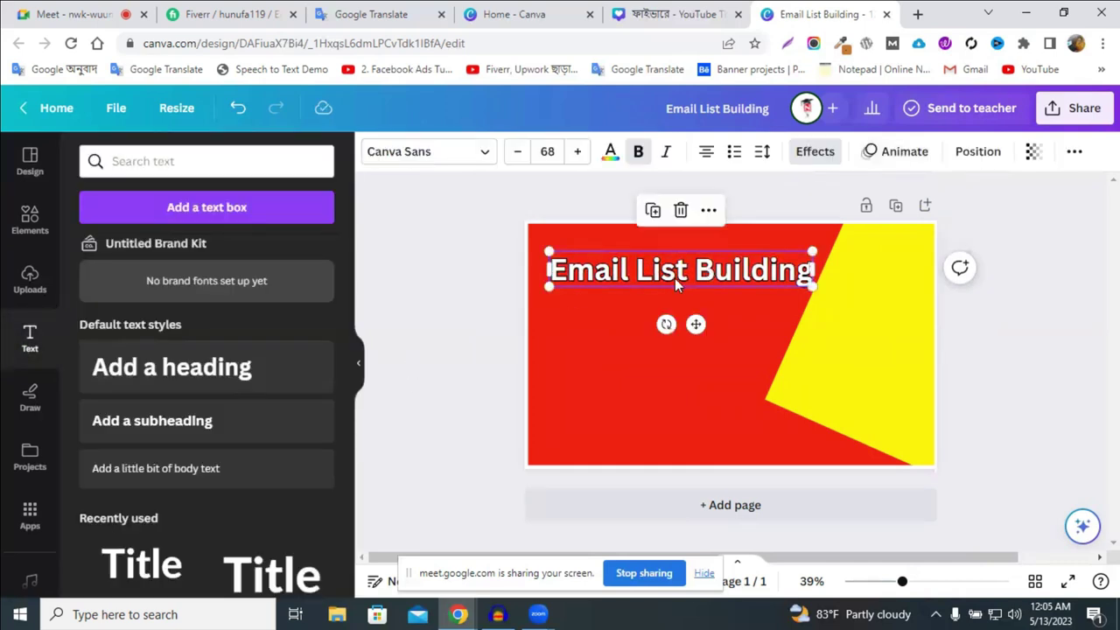
pyautogui.click(421, 151)
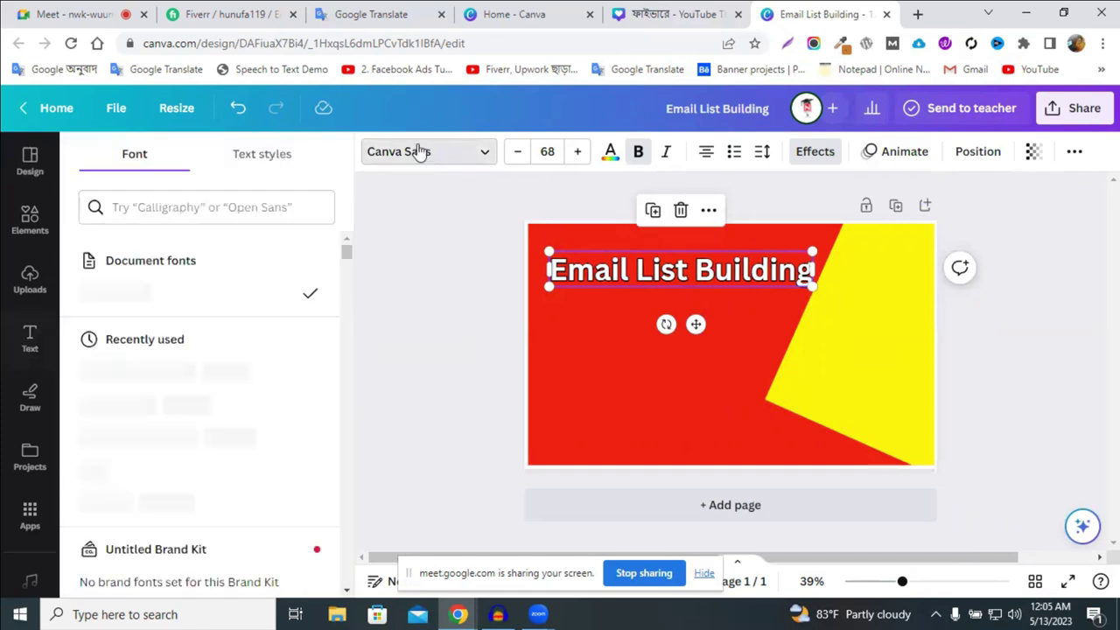
pyautogui.click(420, 151)
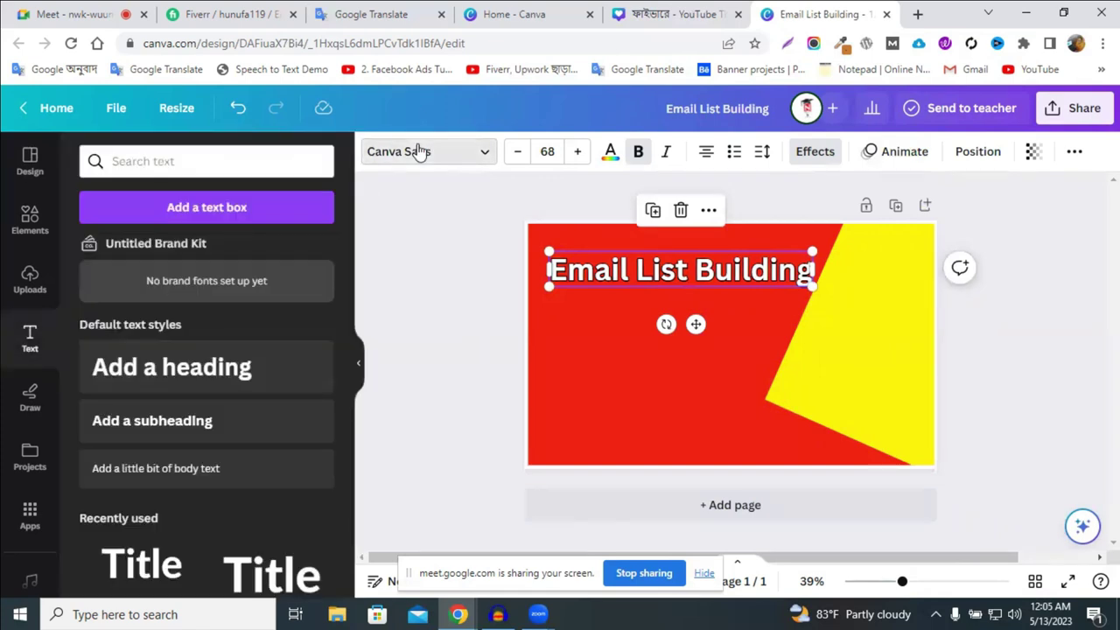
pyautogui.click(420, 152)
pyautogui.scroll(-5, 188, 437)
pyautogui.scroll(-10, 188, 473)
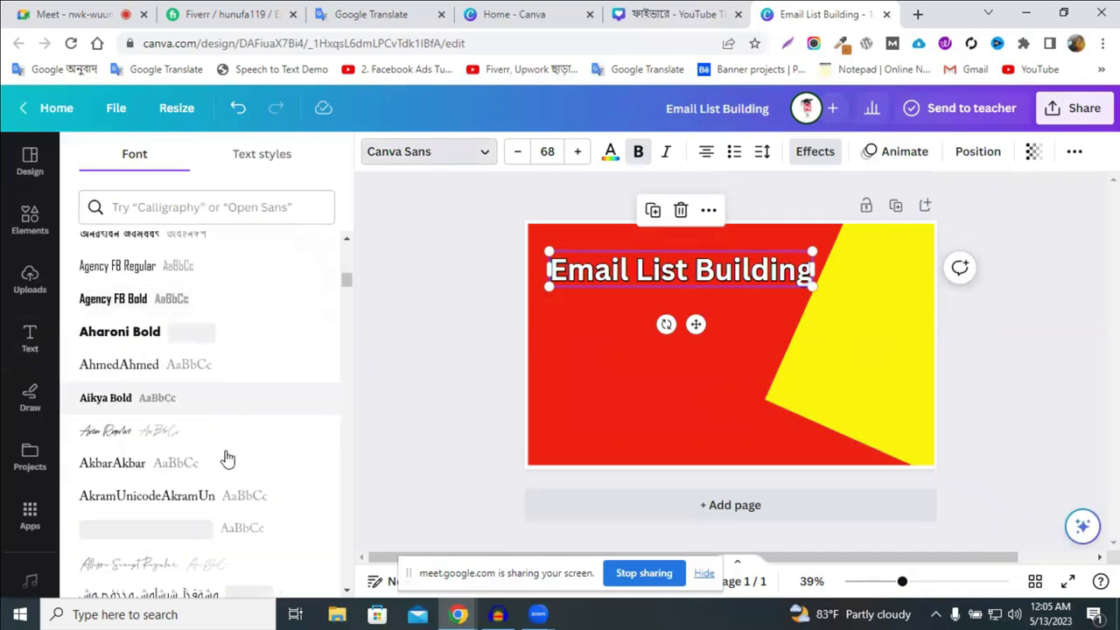
pyautogui.click(447, 315)
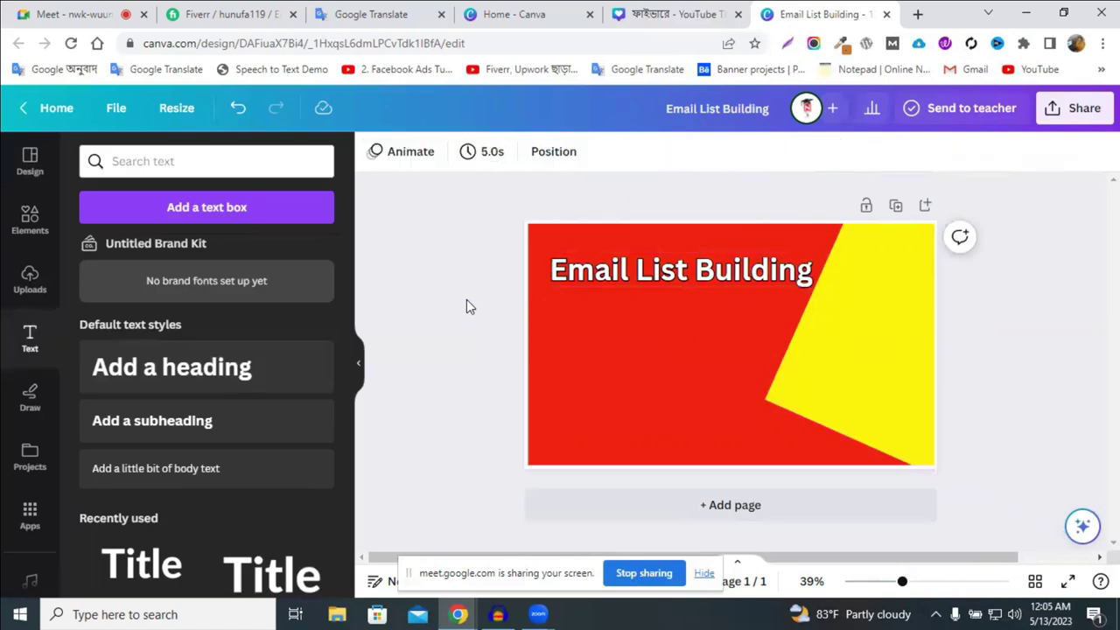
# Search the elements library for "email" and limit the results to graphics
pyautogui.click(26, 232)
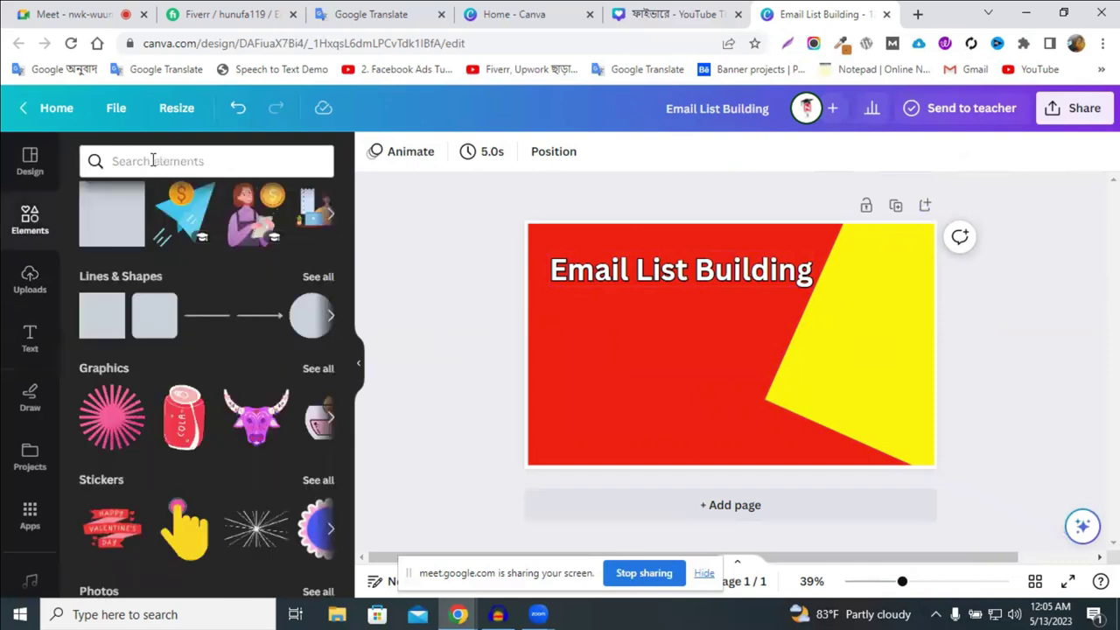
pyautogui.click(153, 160)
pyautogui.write('mark')
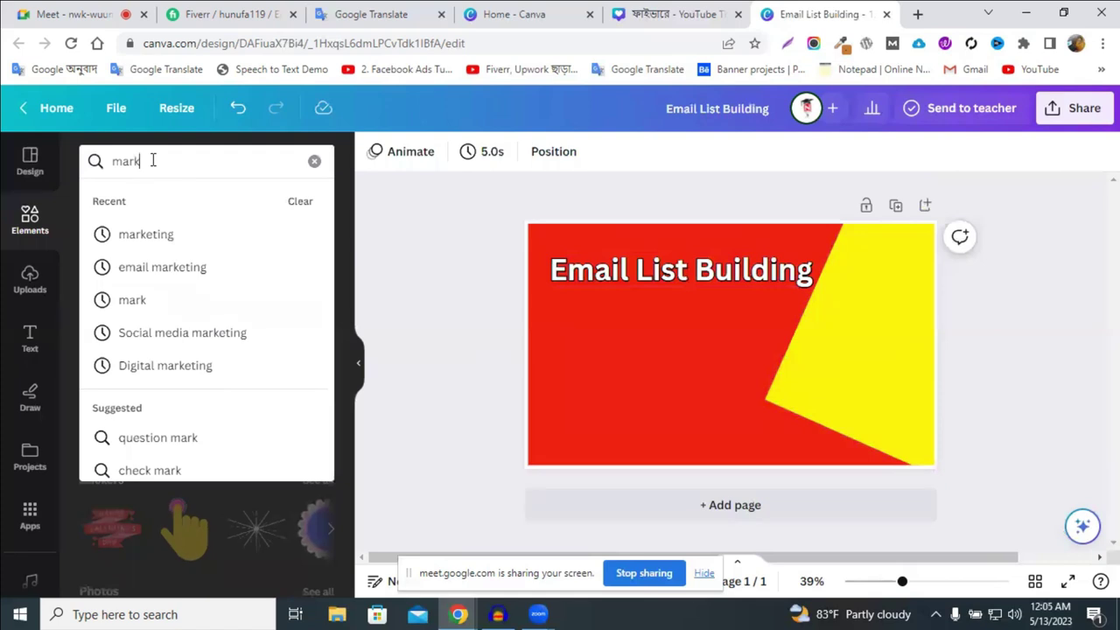
pyautogui.press('BackSpace')
pyautogui.press('BackSpace')
pyautogui.press('BackSpace')
pyautogui.write('en')
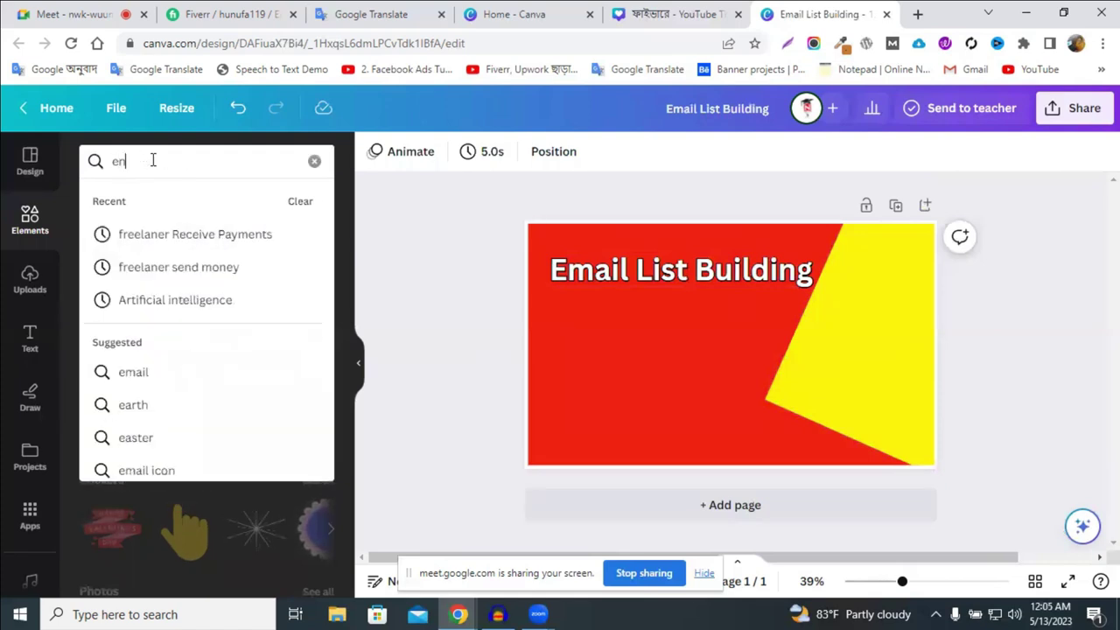
pyautogui.write('ail')
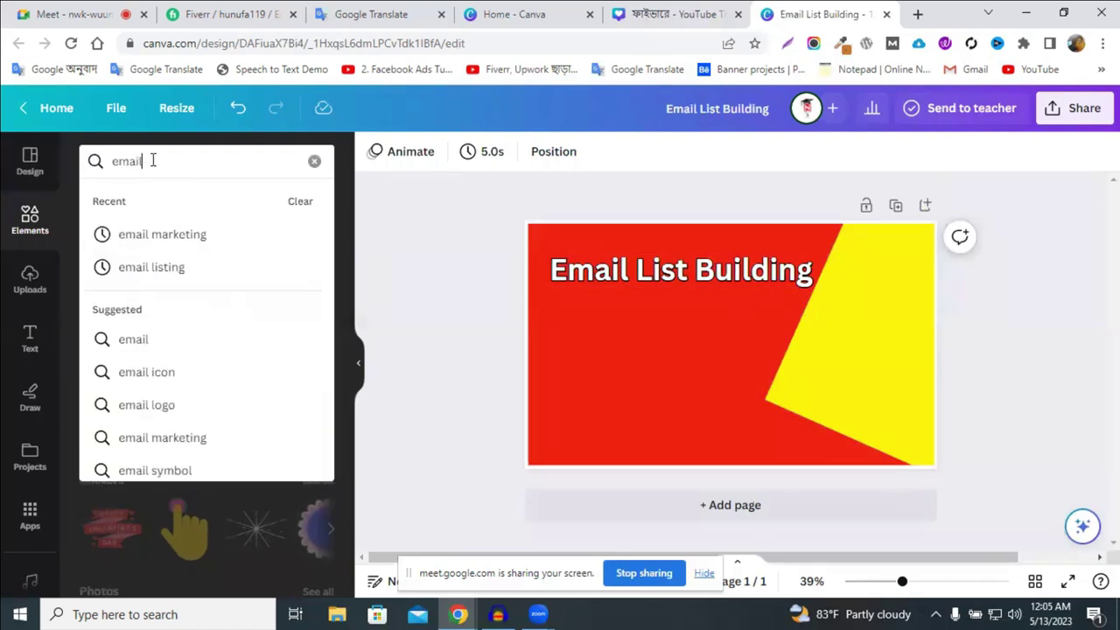
pyautogui.press('Return')
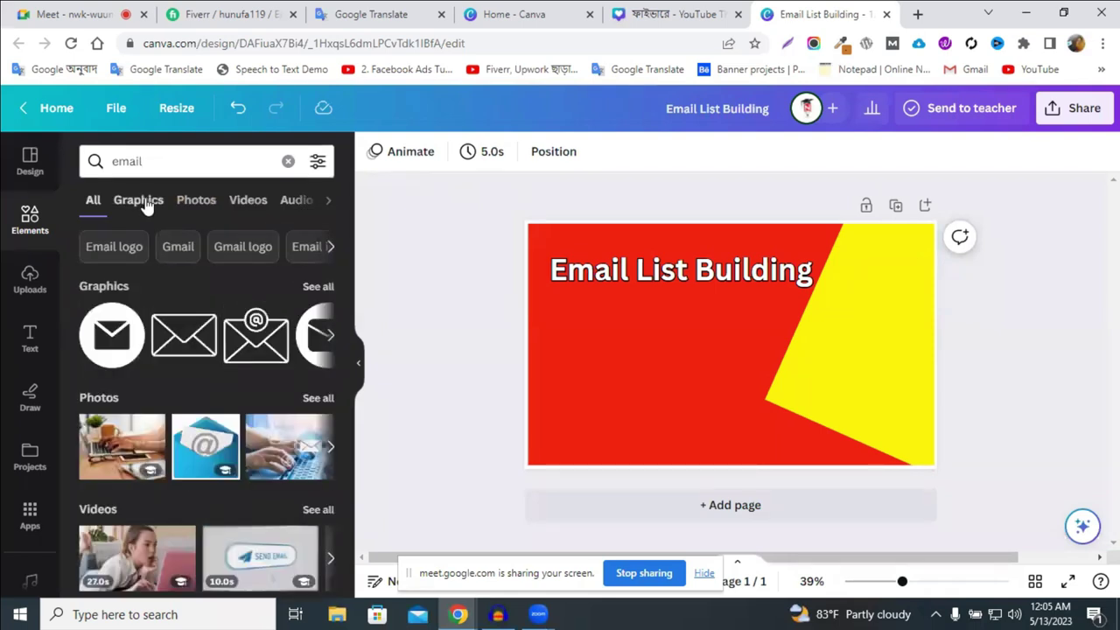
pyautogui.click(147, 201)
# Add the outlined rectangular envelope graphic and shrink it to a small icon beneath the start of the heading
pyautogui.scroll(-1, 221, 366)
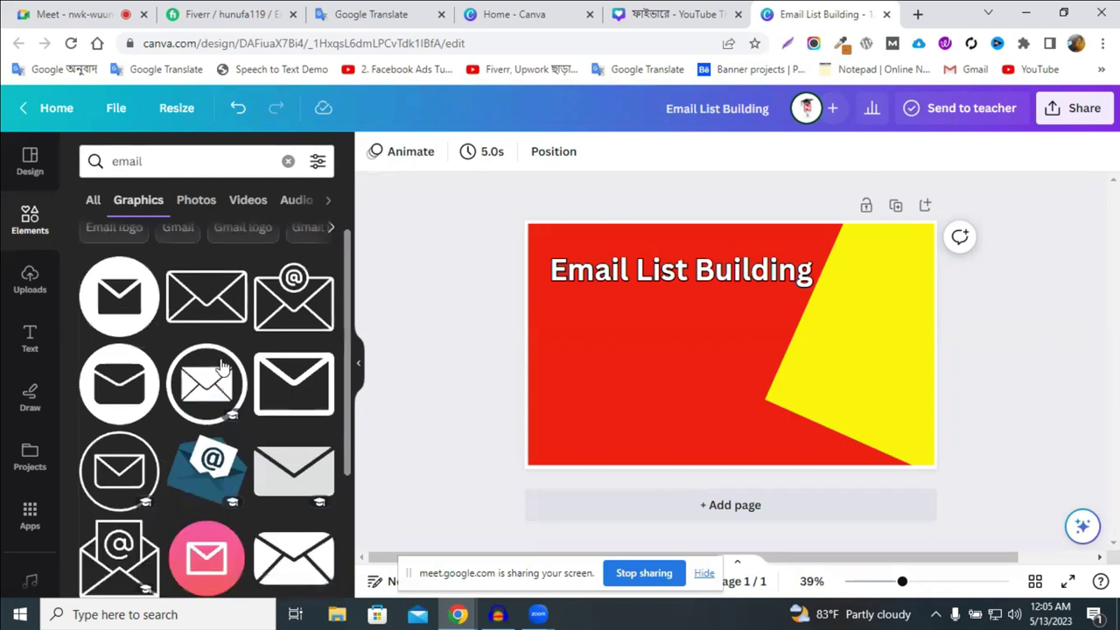
pyautogui.scroll(-4, 222, 365)
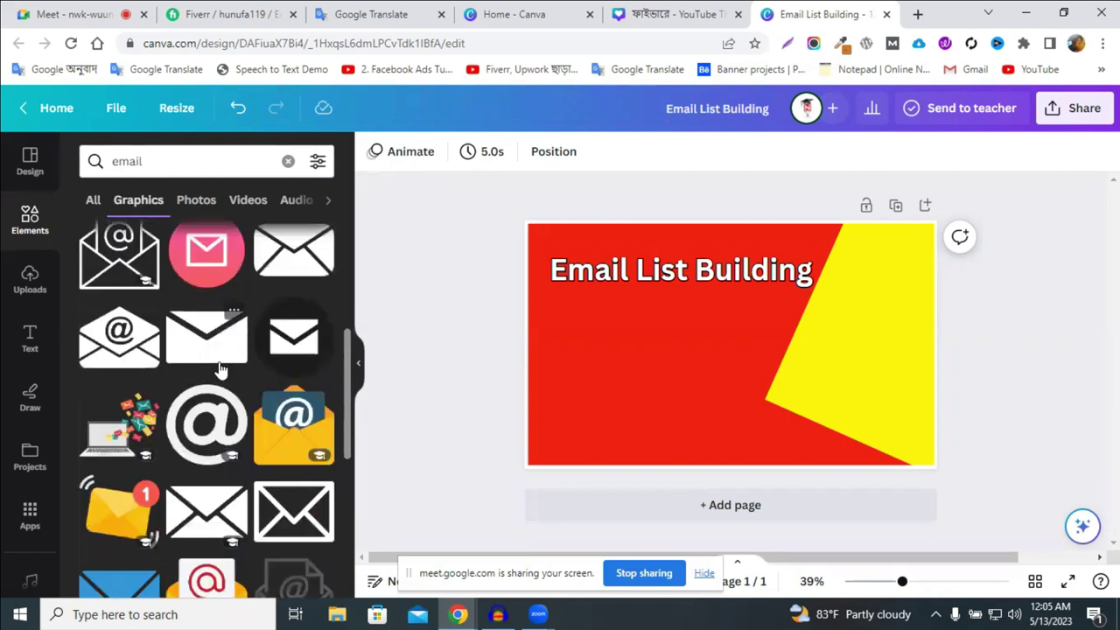
pyautogui.scroll(-2, 263, 368)
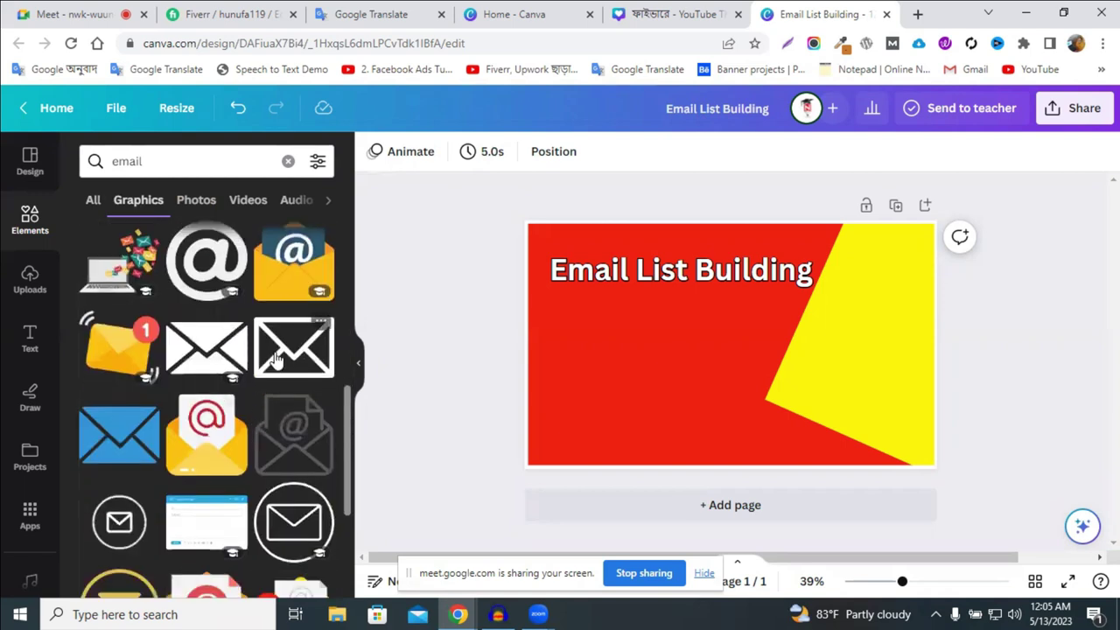
pyautogui.click(276, 357)
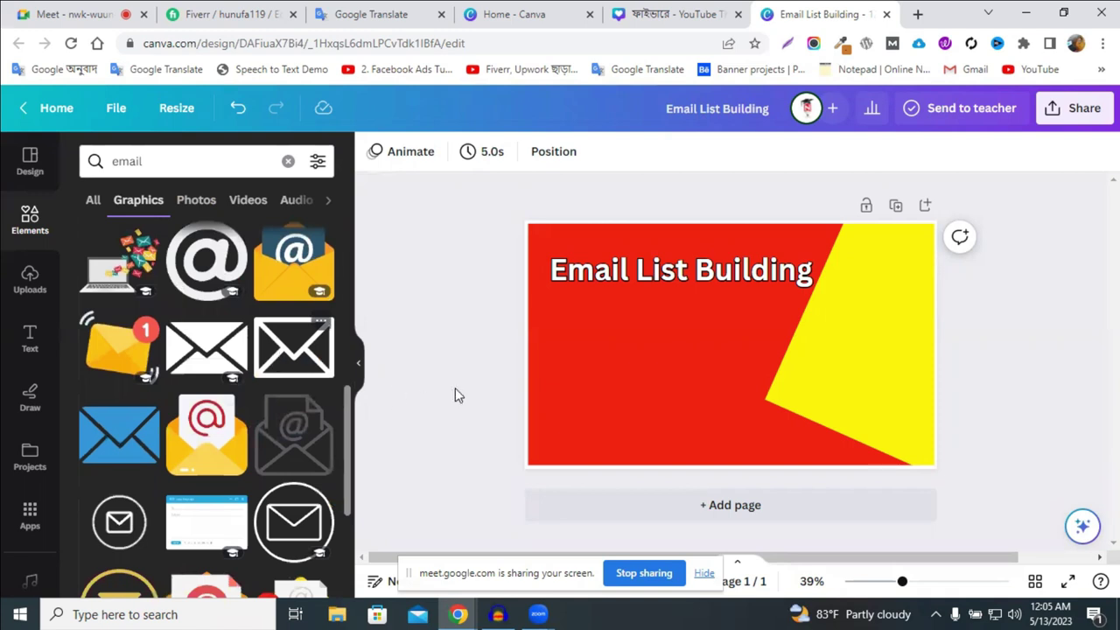
pyautogui.moveTo(698, 350); pyautogui.dragTo(584, 354)
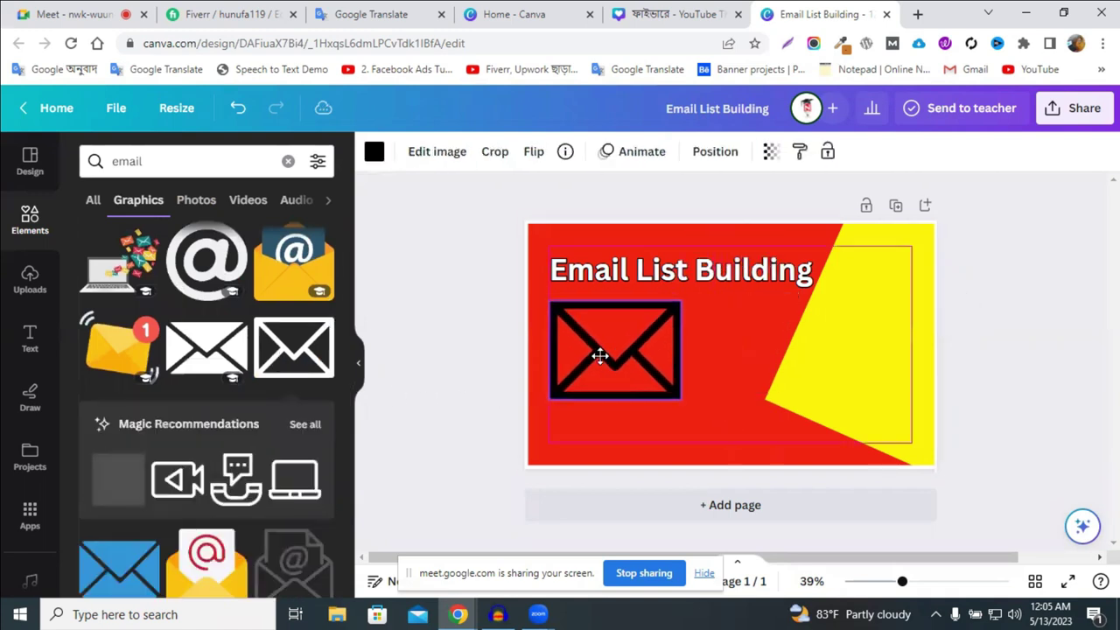
pyautogui.moveTo(680, 399); pyautogui.dragTo(569, 333)
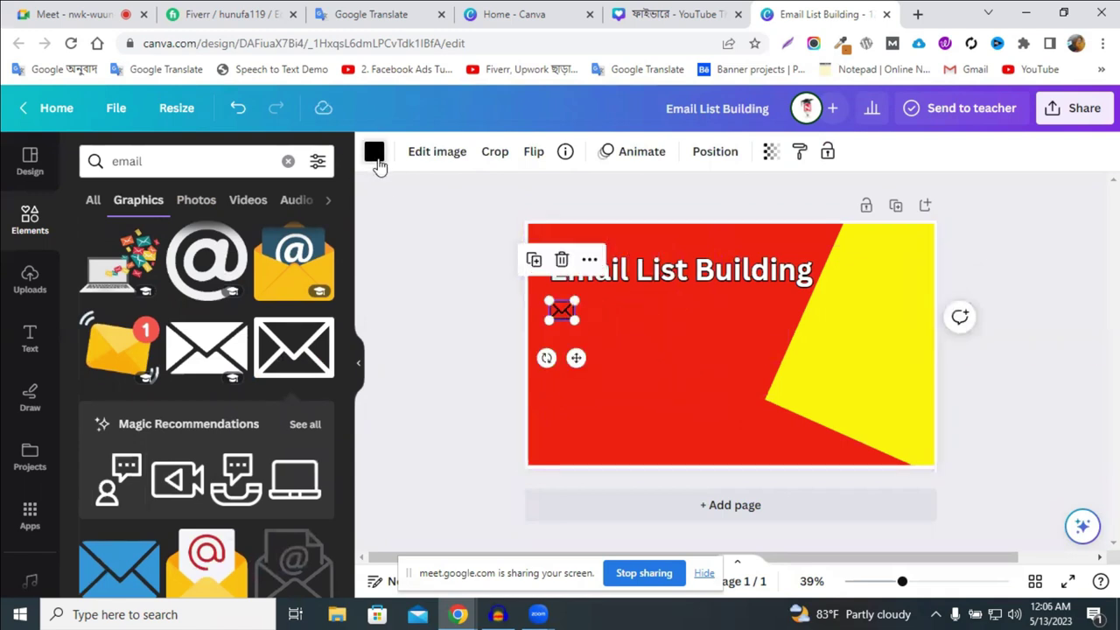
# Recolour the small envelope icon below the heading to white
pyautogui.click(373, 151)
pyautogui.click(274, 275)
pyautogui.click(438, 273)
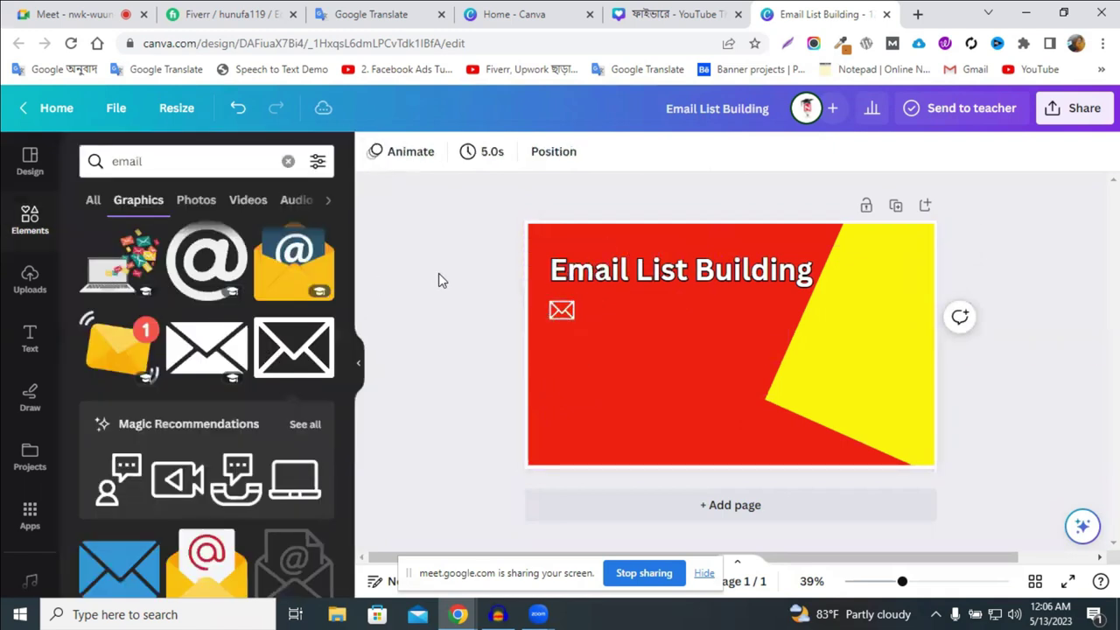
pyautogui.click(561, 310)
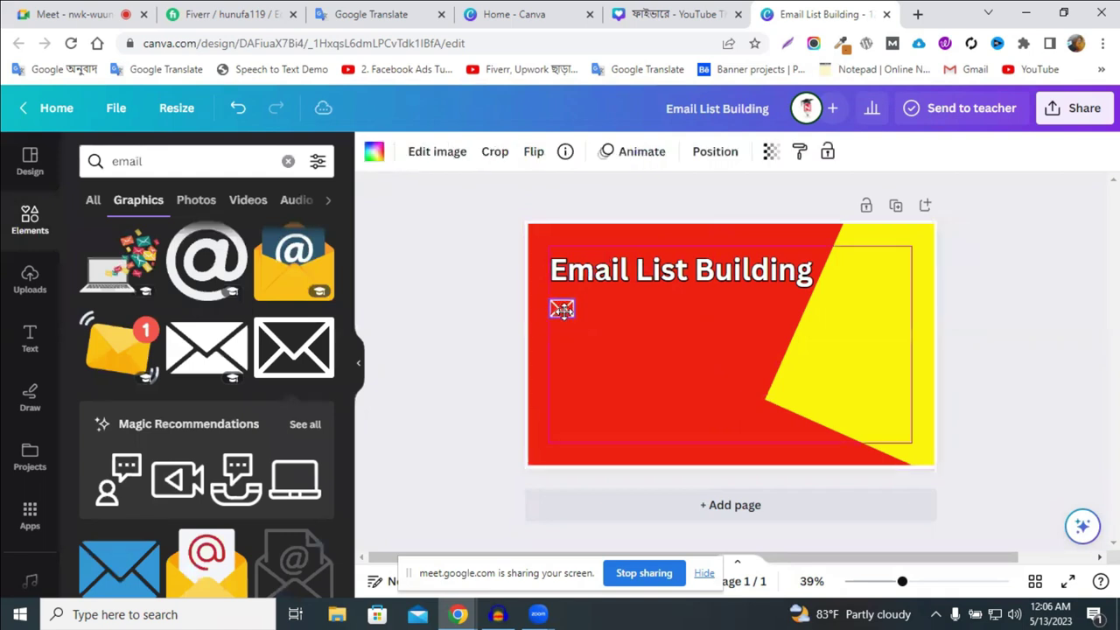
pyautogui.click(485, 281)
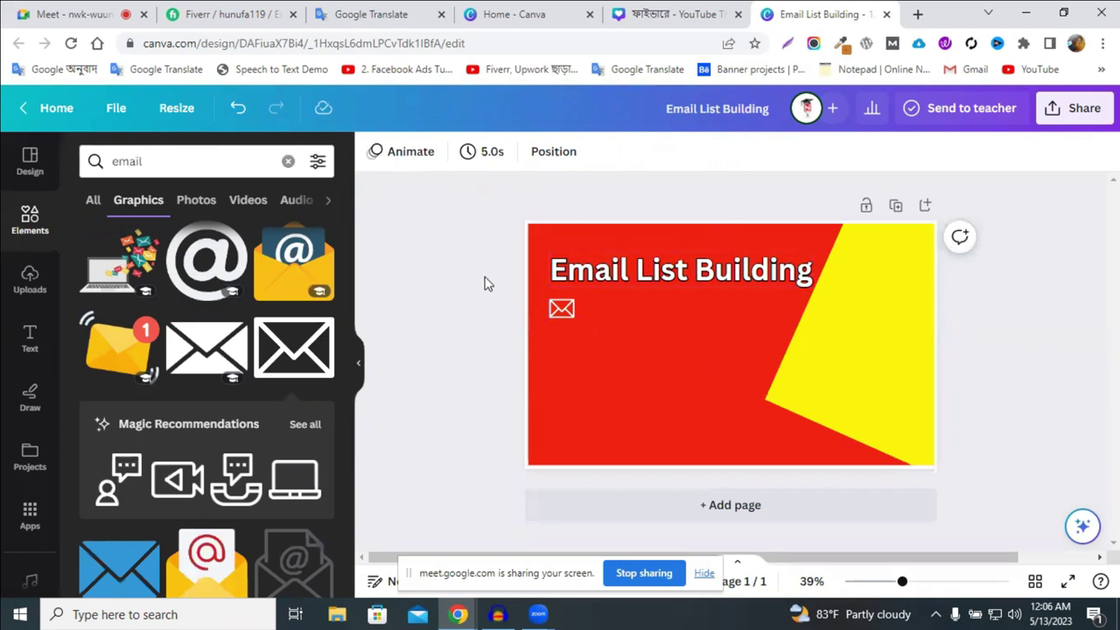
# Open the complete list of recently used elements
pyautogui.click(30, 219)
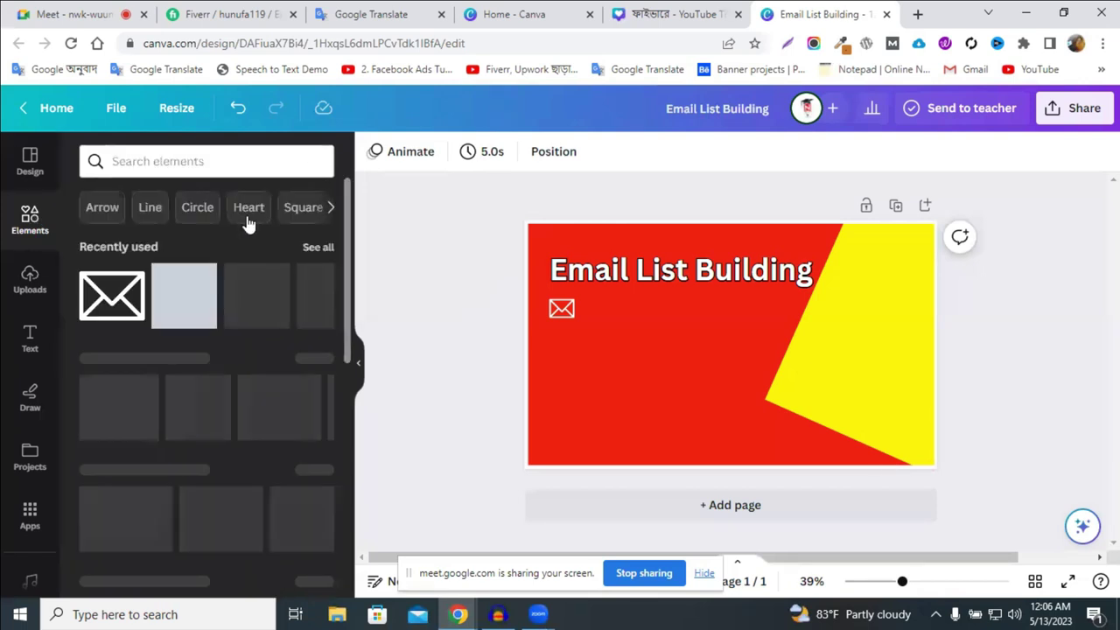
pyautogui.click(318, 248)
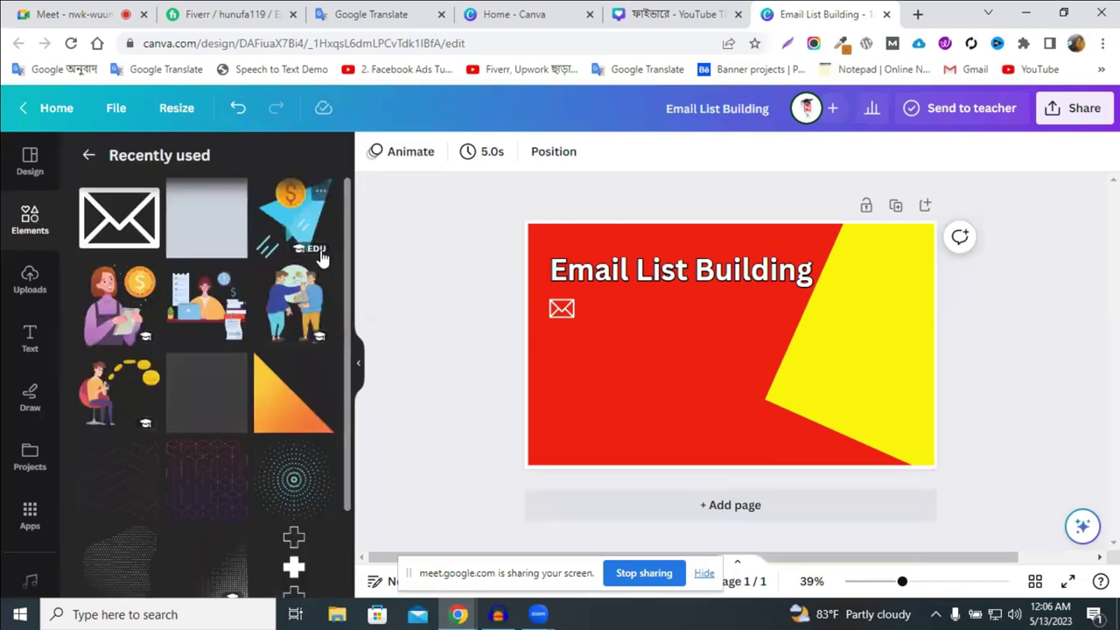